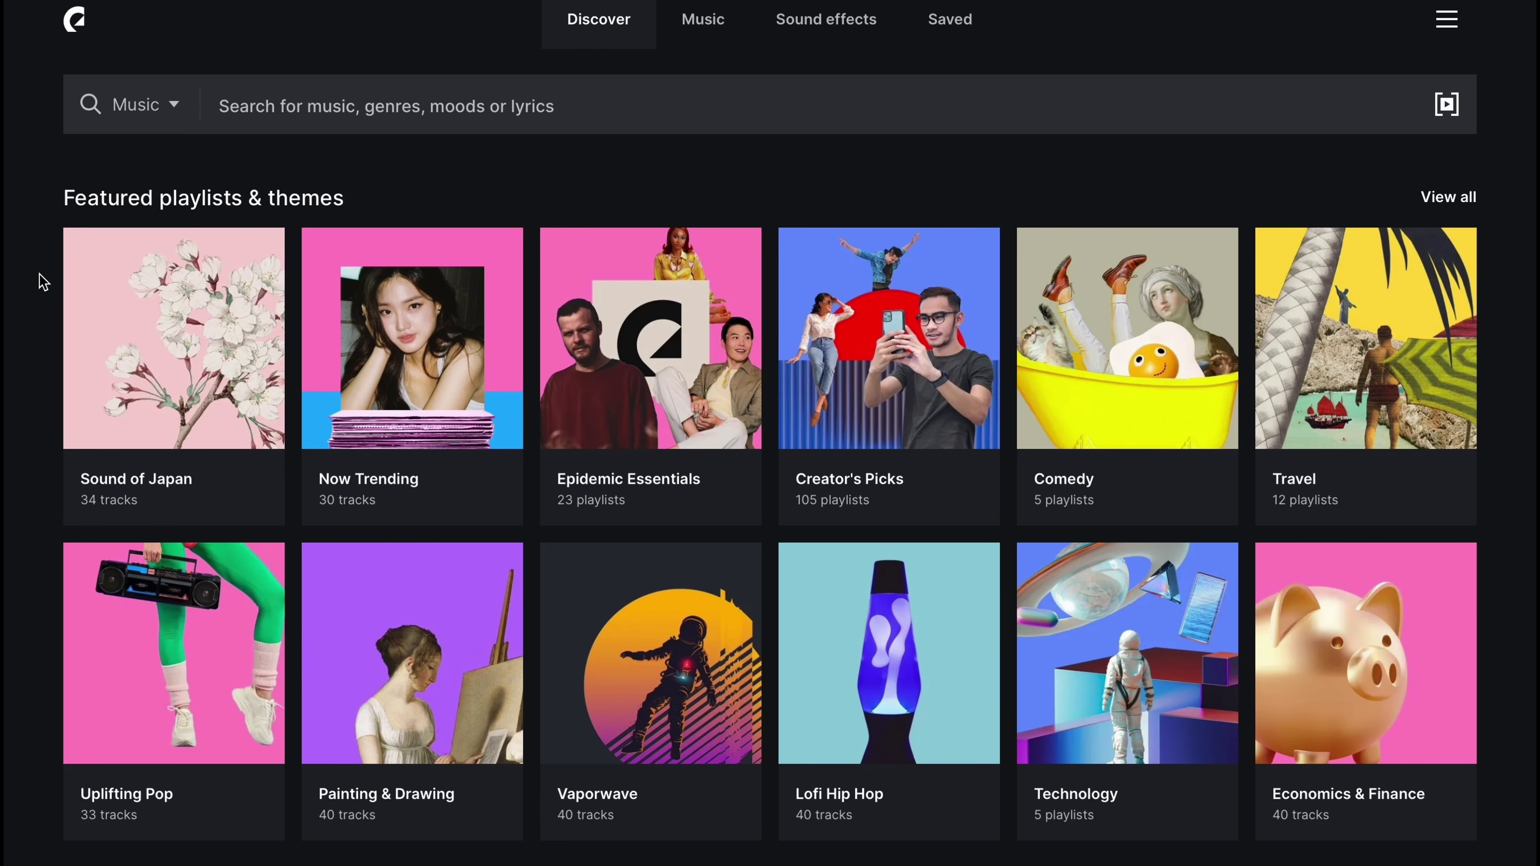
Browse the featured playlists, genres and moods, and search the music catalogue for "chilled out".
scroll(42, 282, down, 5)
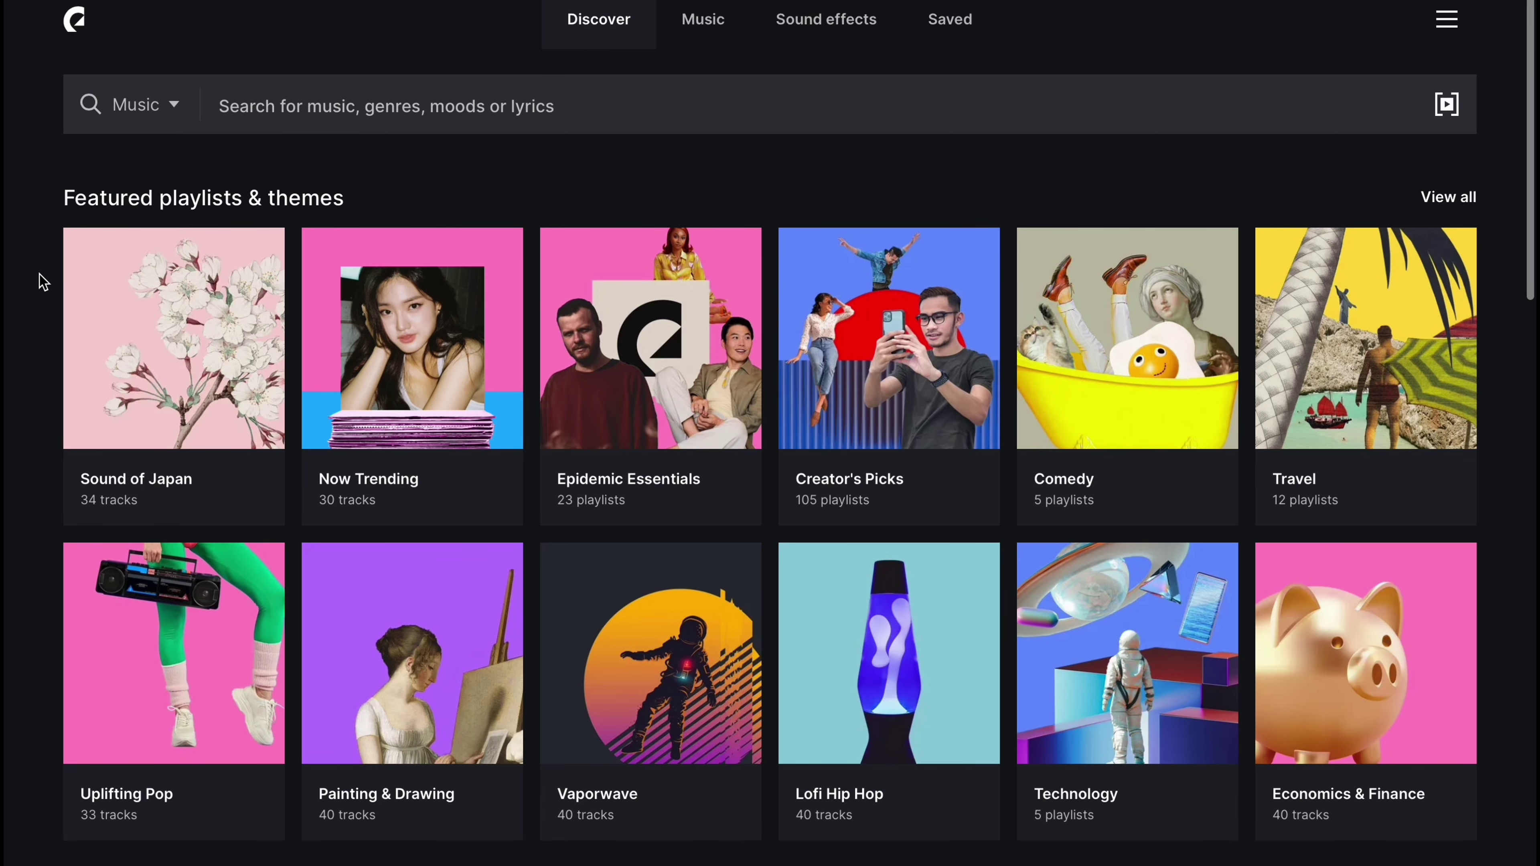
scroll(42, 282, down, 5)
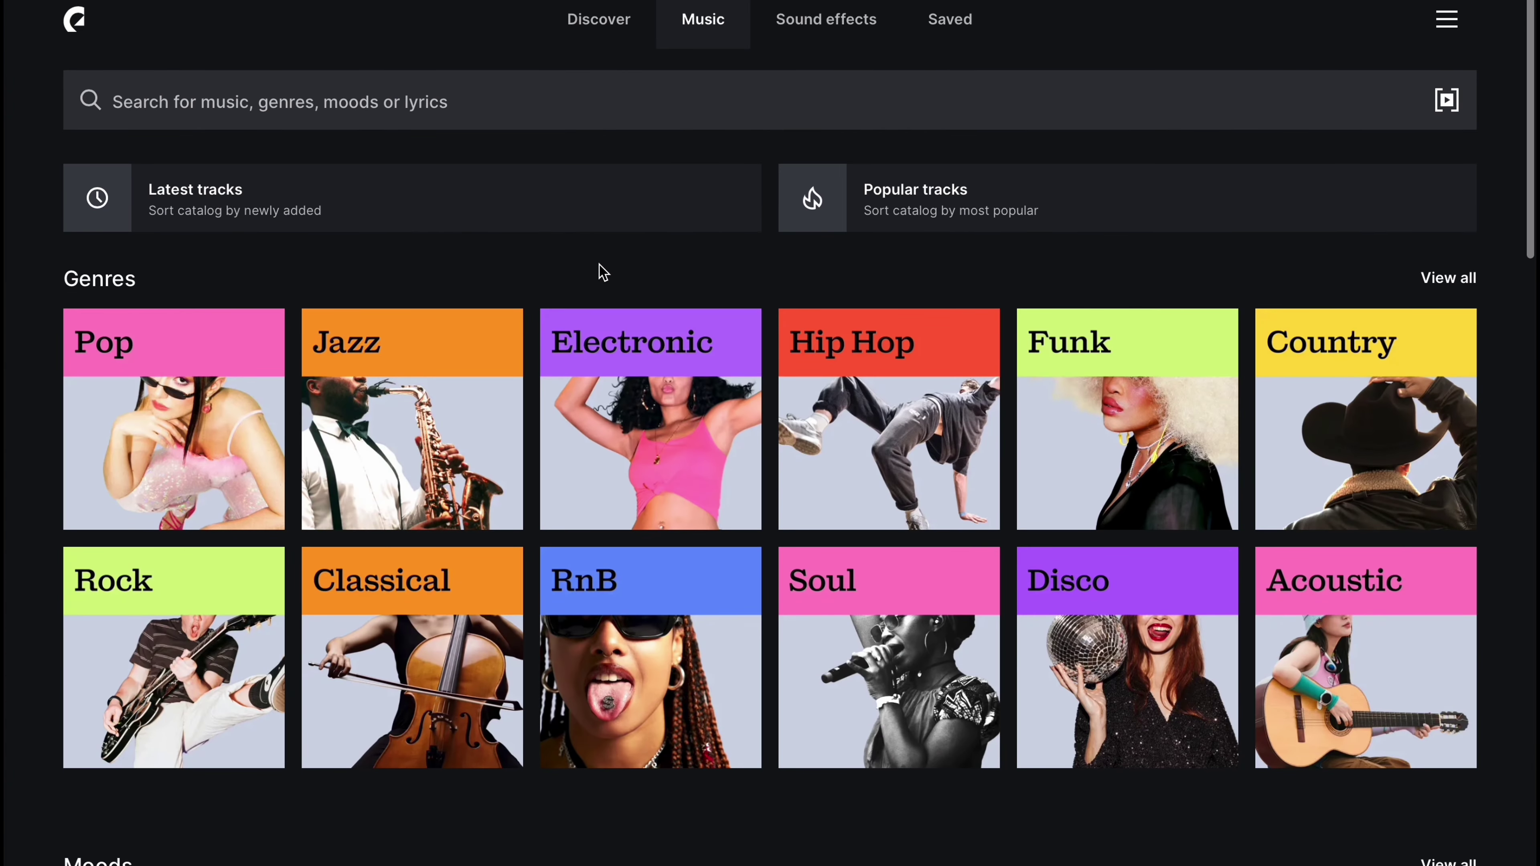
scroll(602, 272, down, 10)
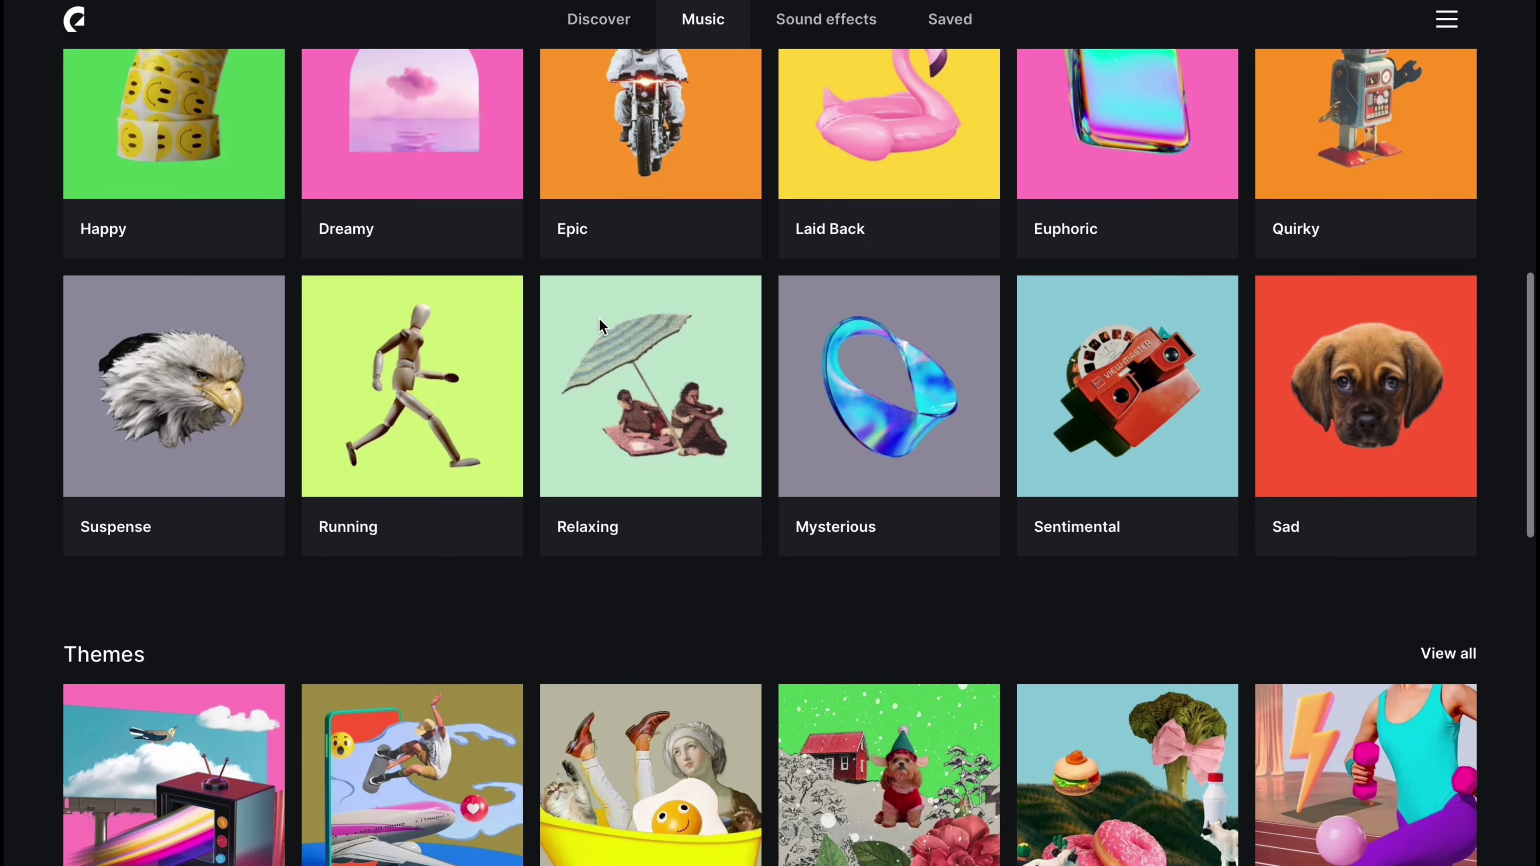
scroll(599, 325, down, 3)
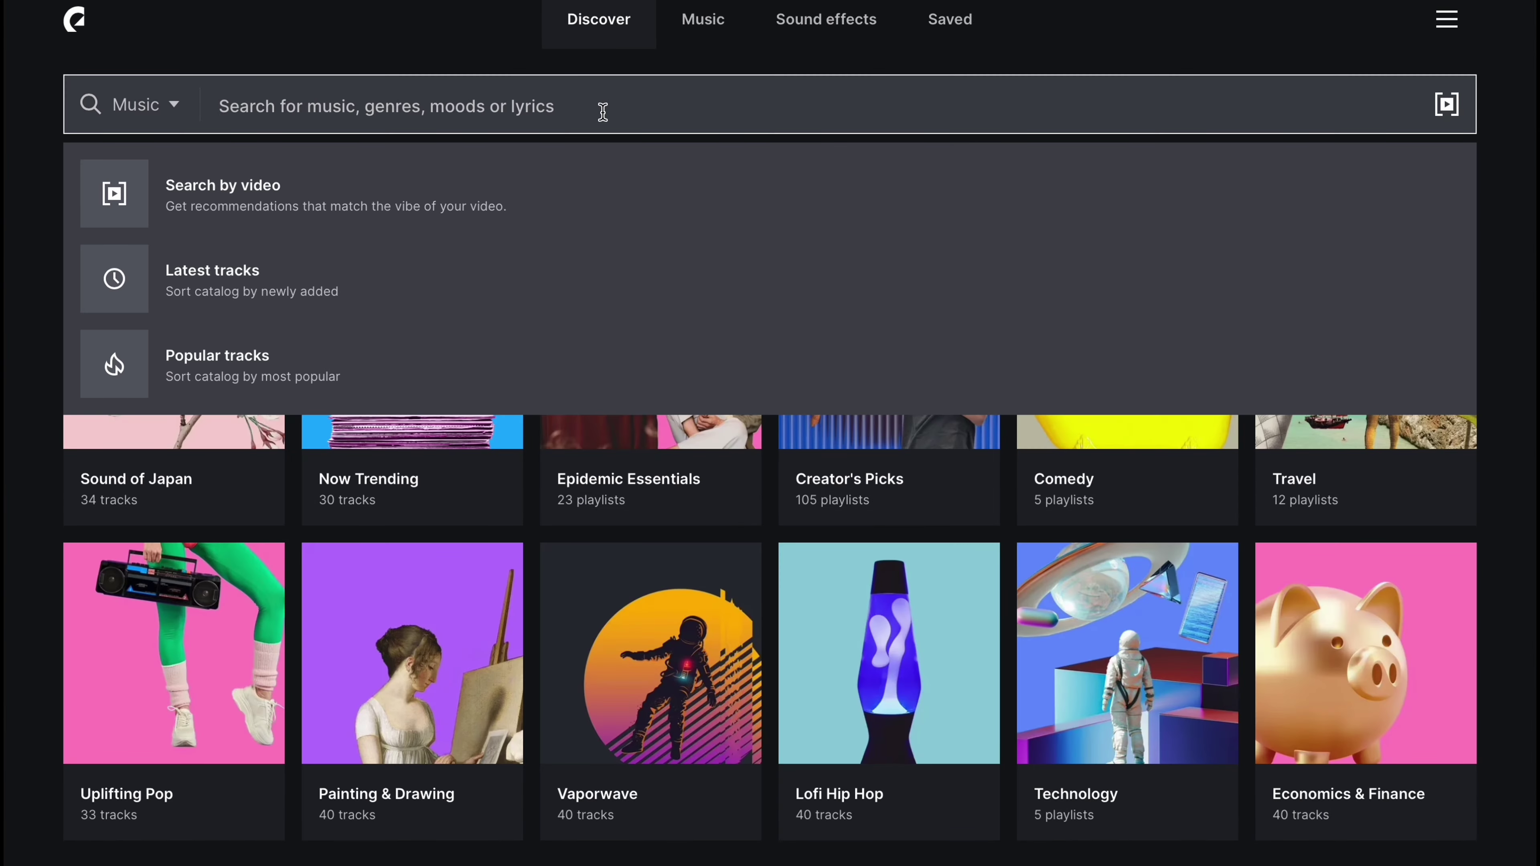
text(chilled)
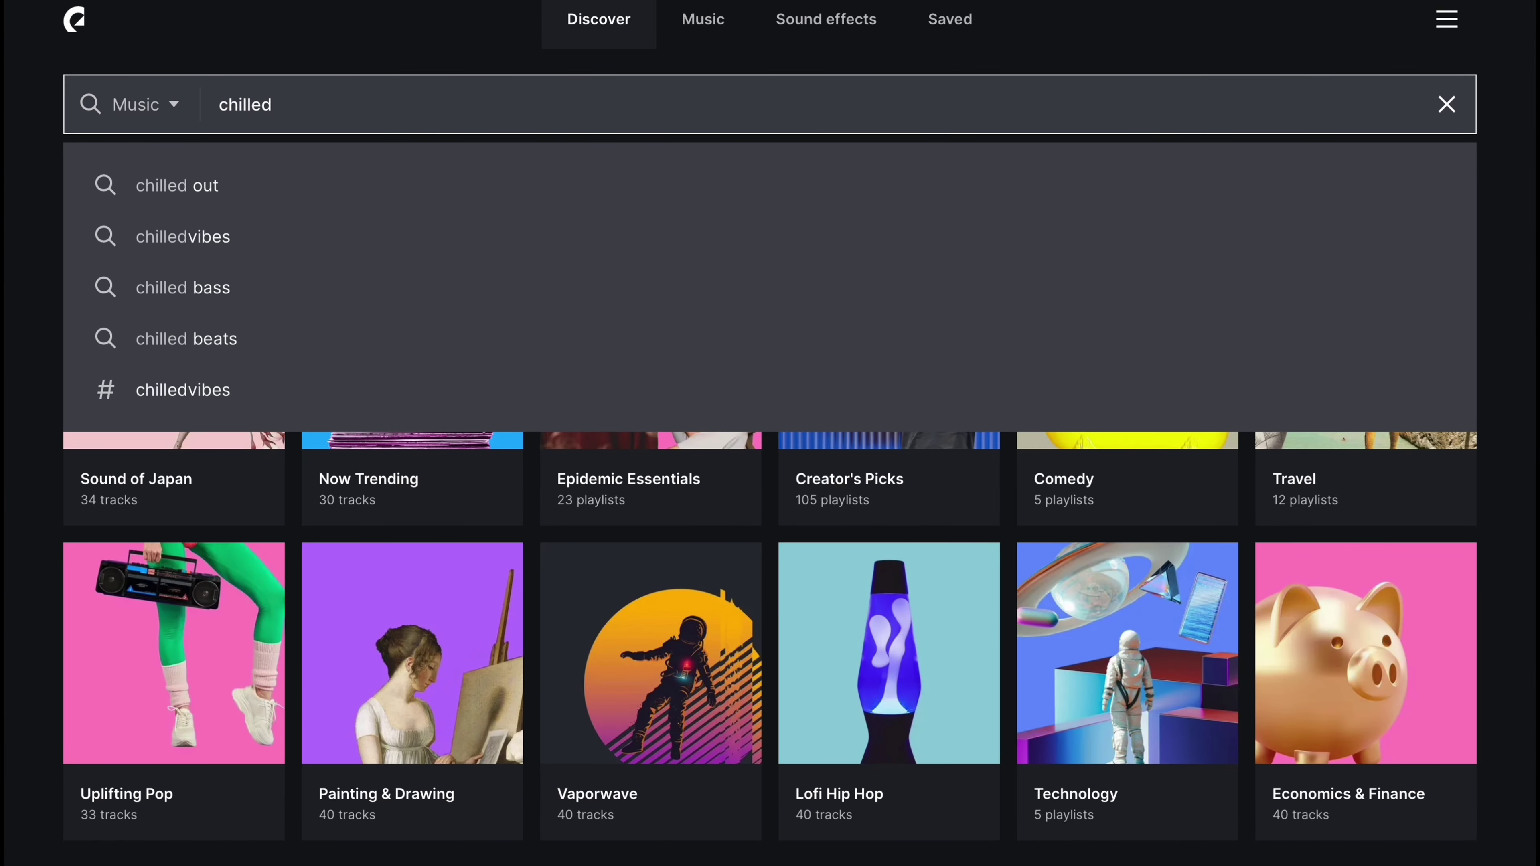
click(557, 202)
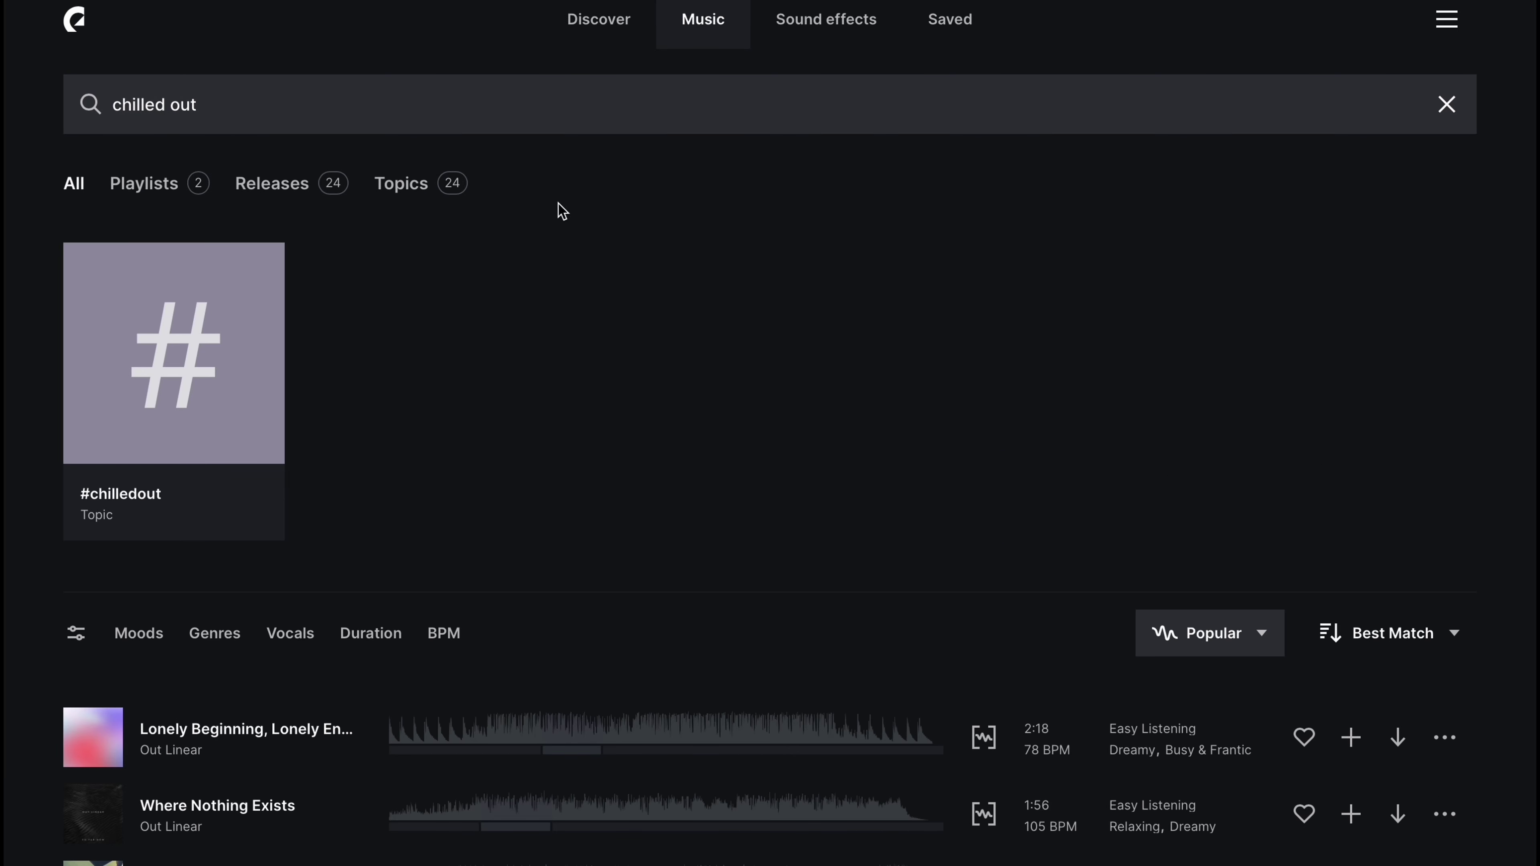
scroll(507, 356, down, 9)
click(104, 496)
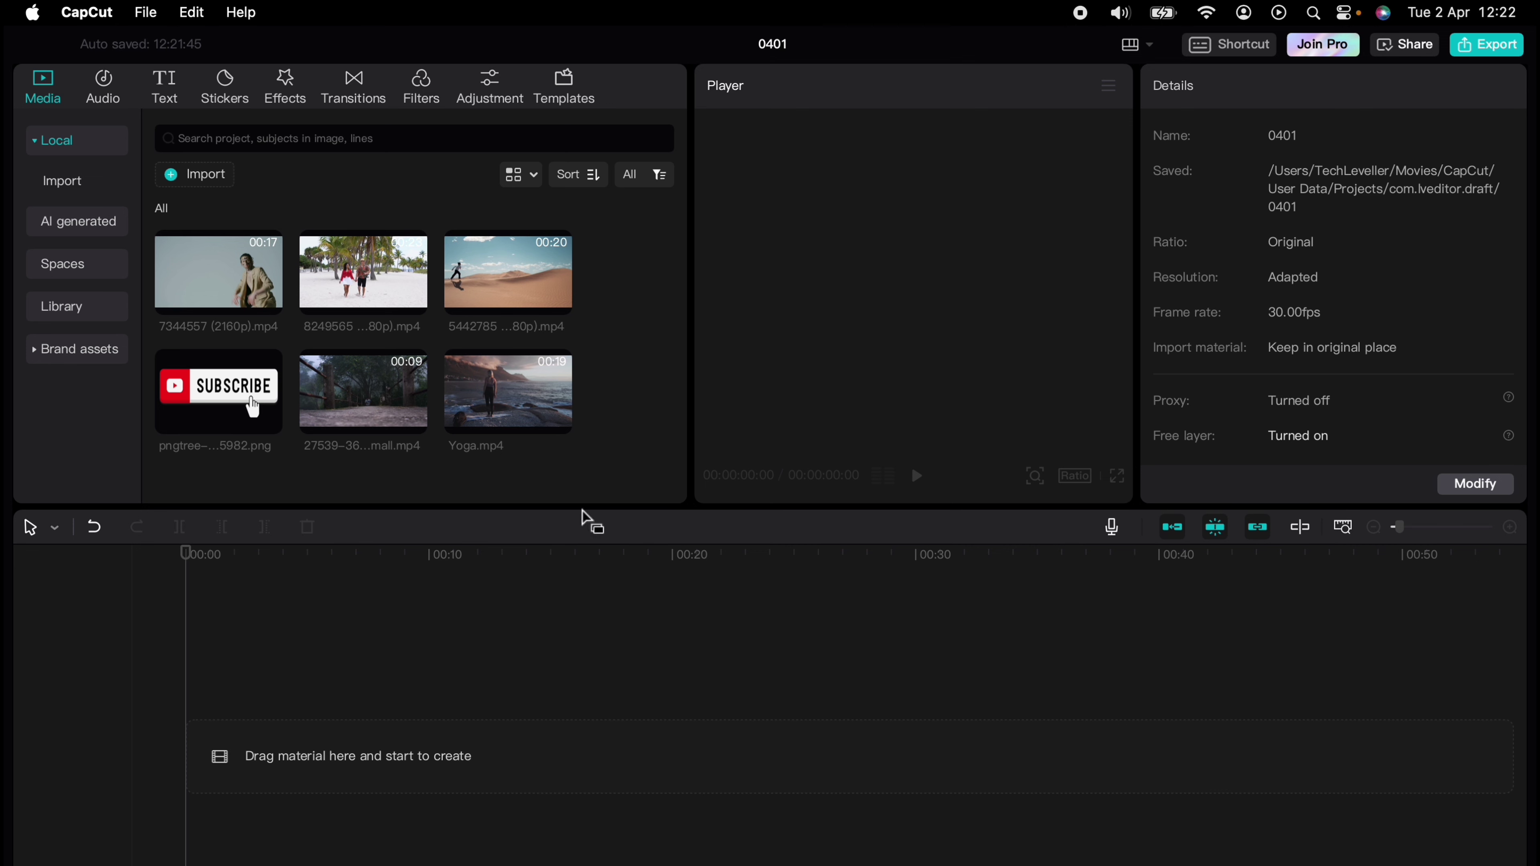
In CapCut, place Yoga.mp4 on the timeline and add a default text clip above it at the start.
drag(548, 407, 391, 710)
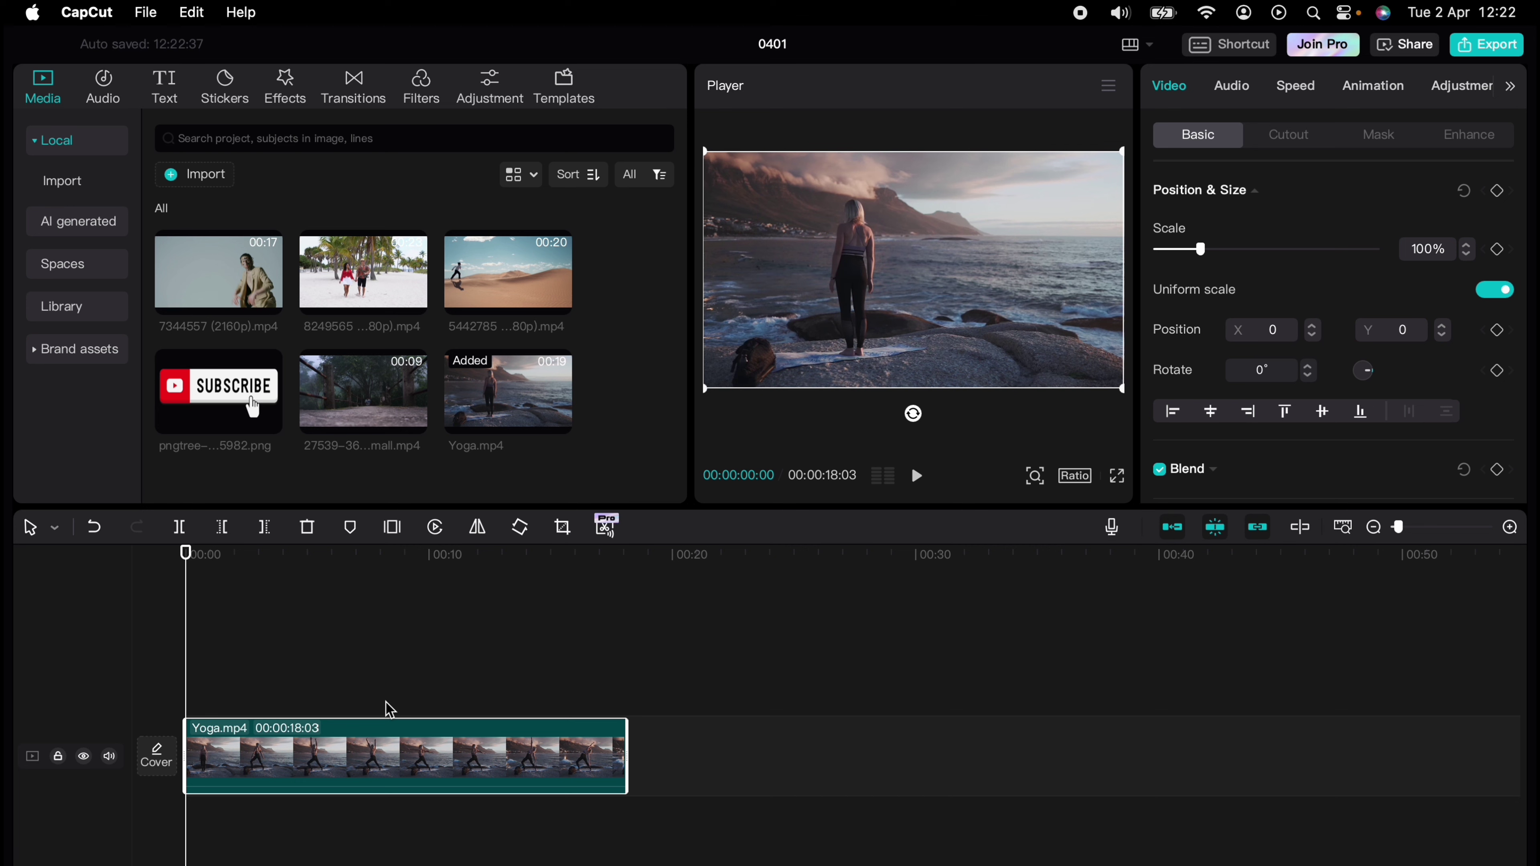
click(165, 87)
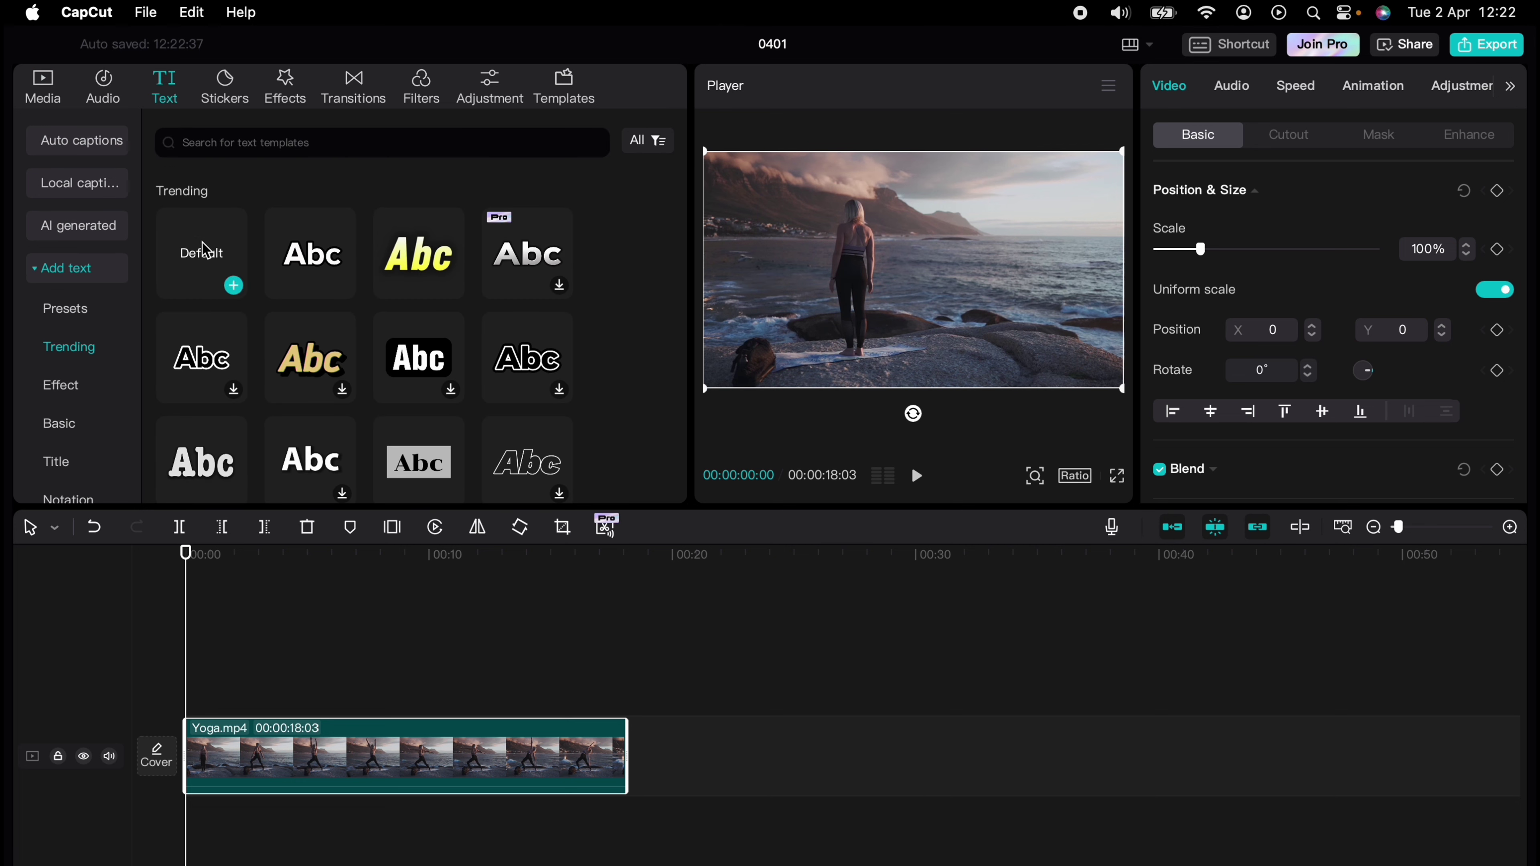
click(204, 255)
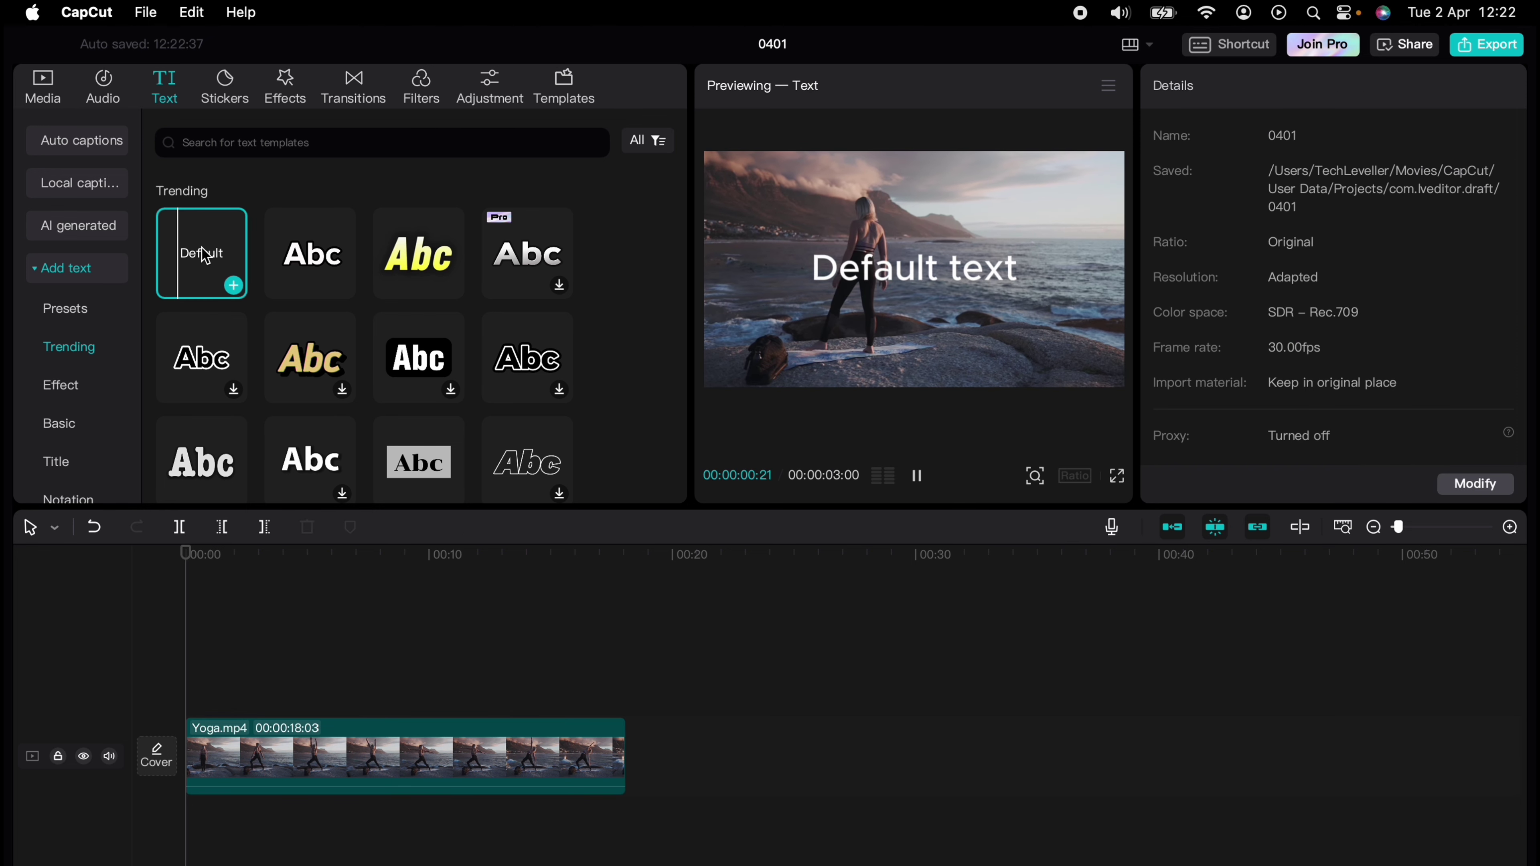
drag(205, 255, 194, 660)
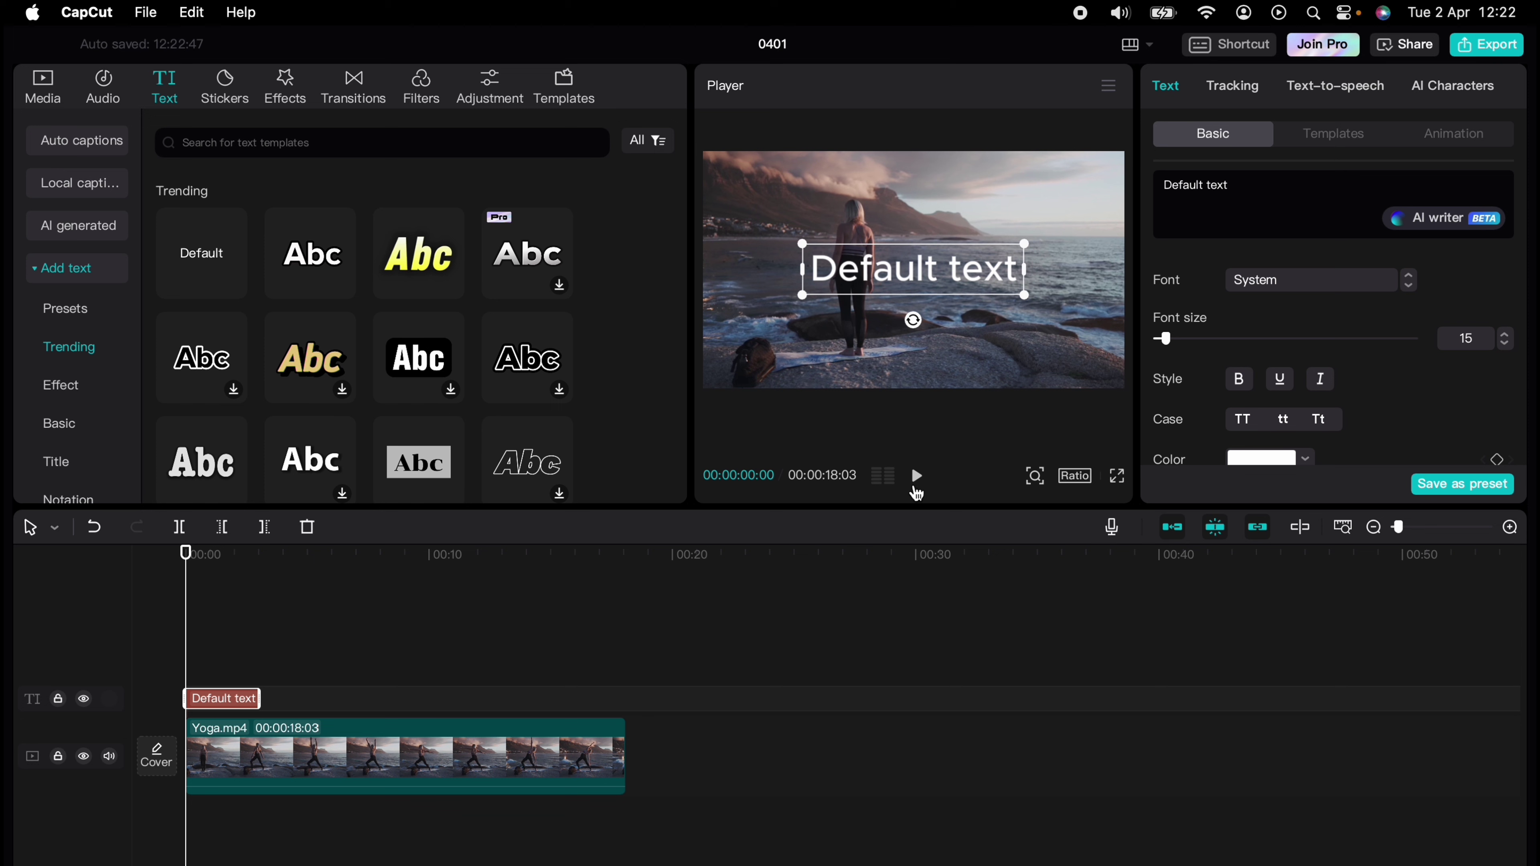
Change the text to "Yoga", set its font to Sora-Bold and enlarge it across most of the frame's width.
click(1245, 193)
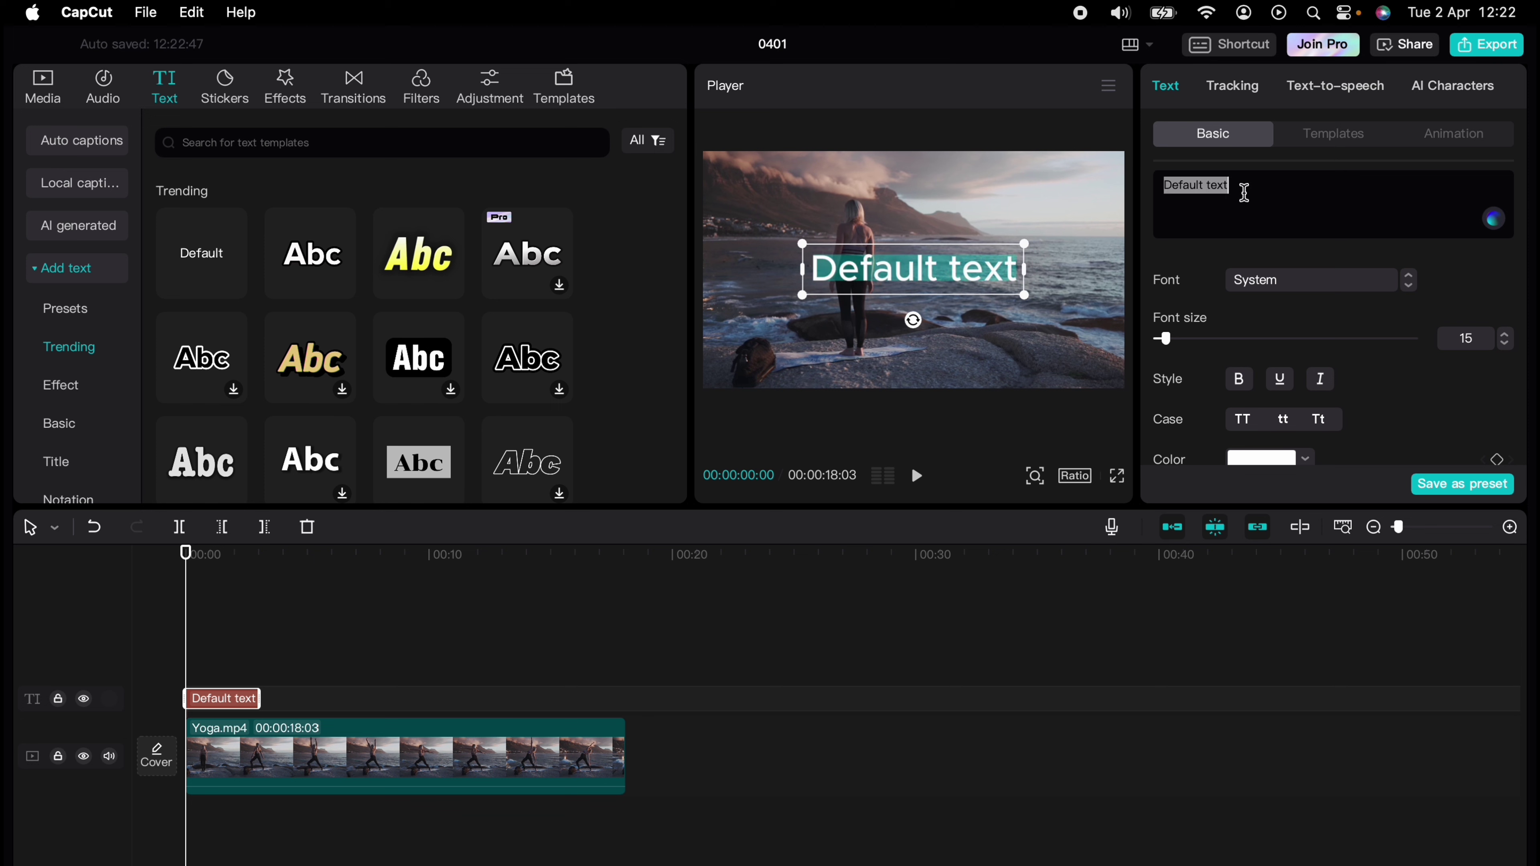
text(Yoga)
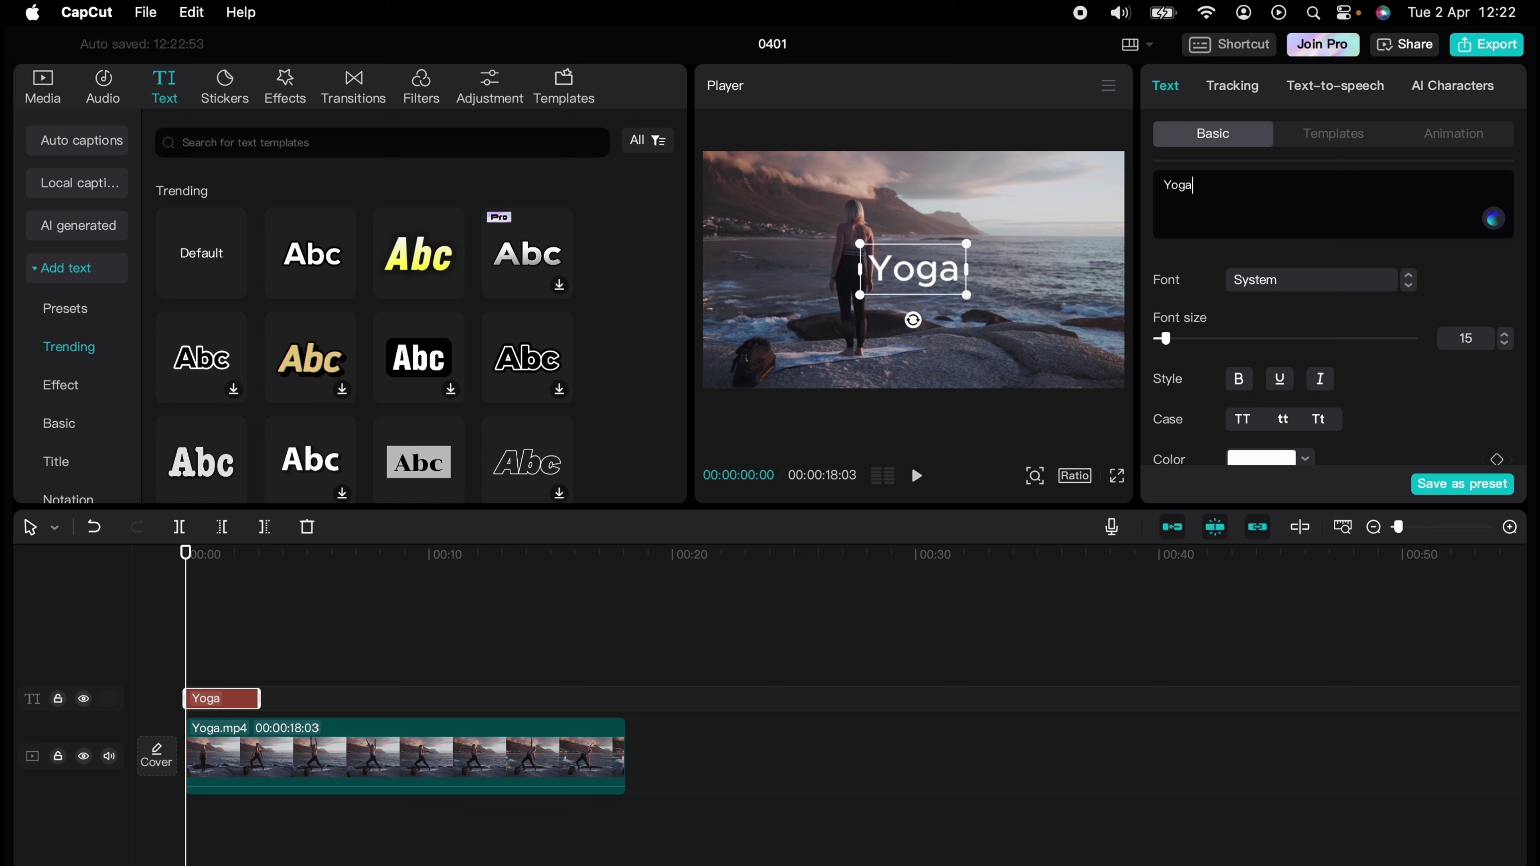
click(1349, 280)
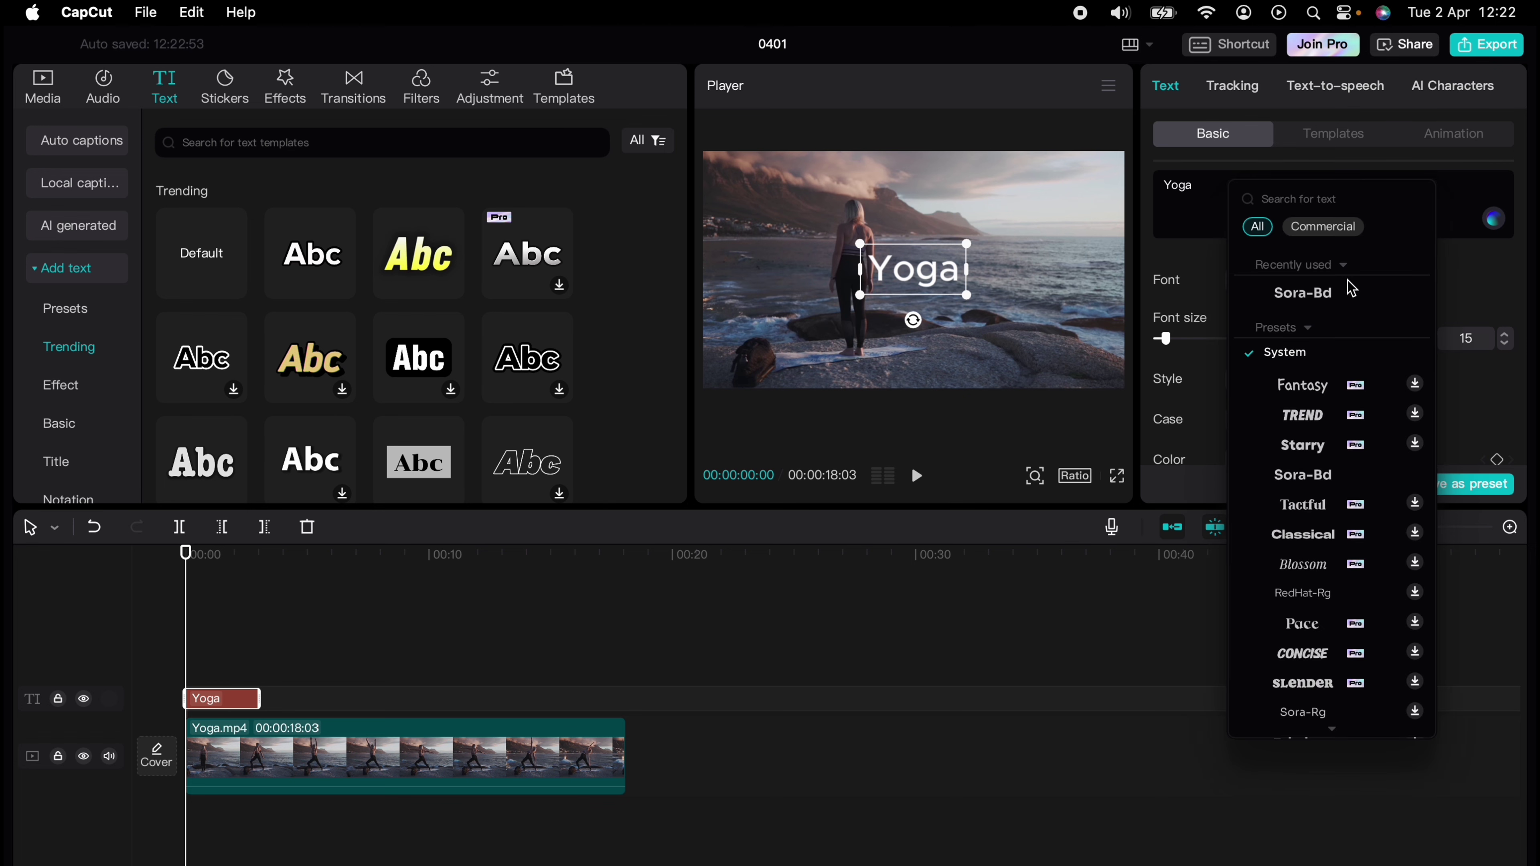
click(1302, 477)
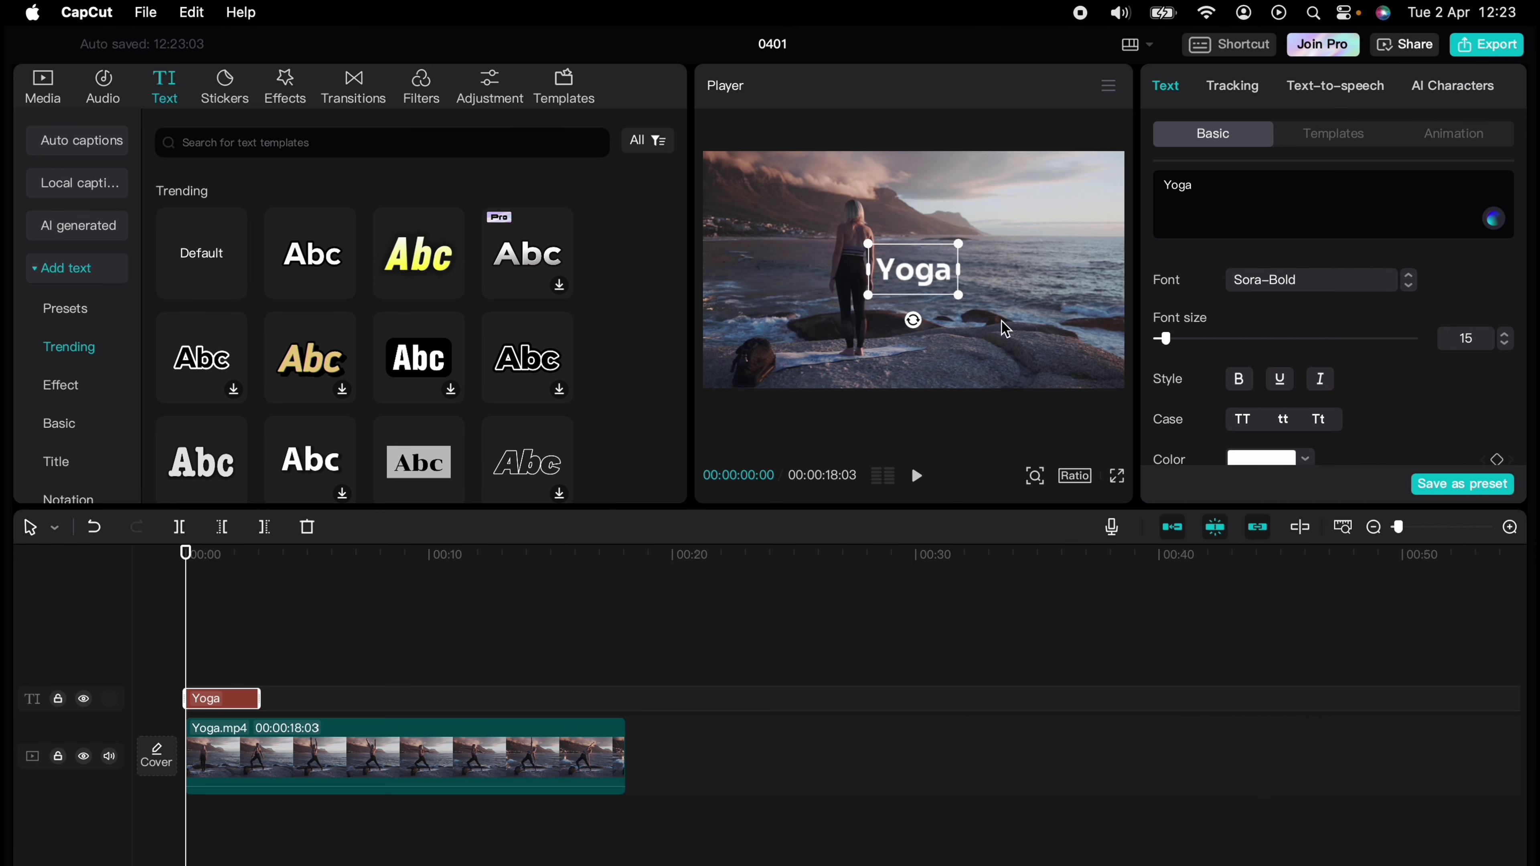
drag(961, 296, 1114, 400)
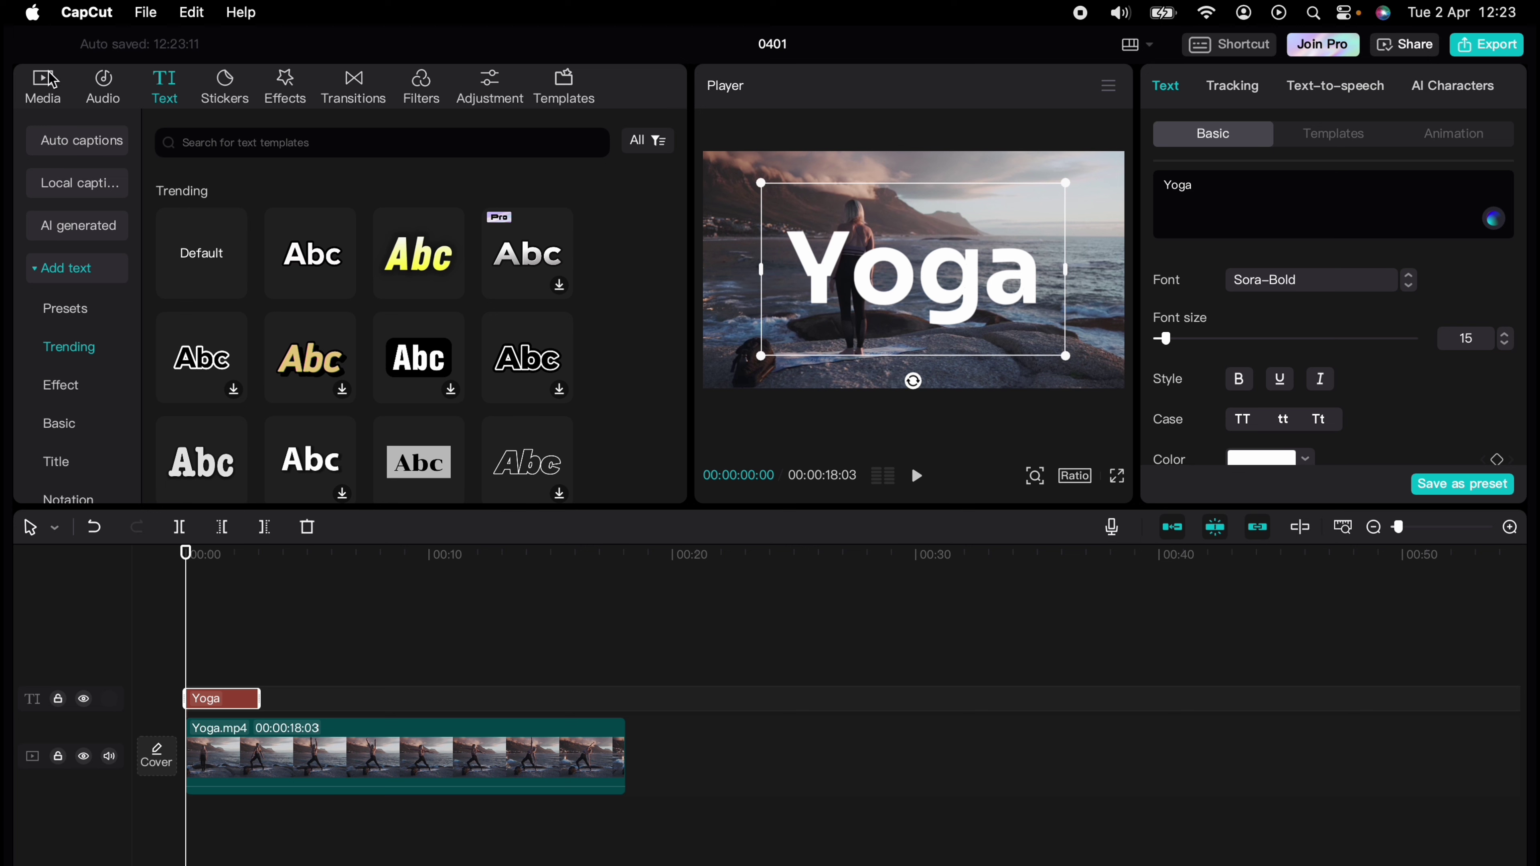
Add a second copy of Yoga.mp4 on a track above the text, aligned with the timeline's start.
click(44, 85)
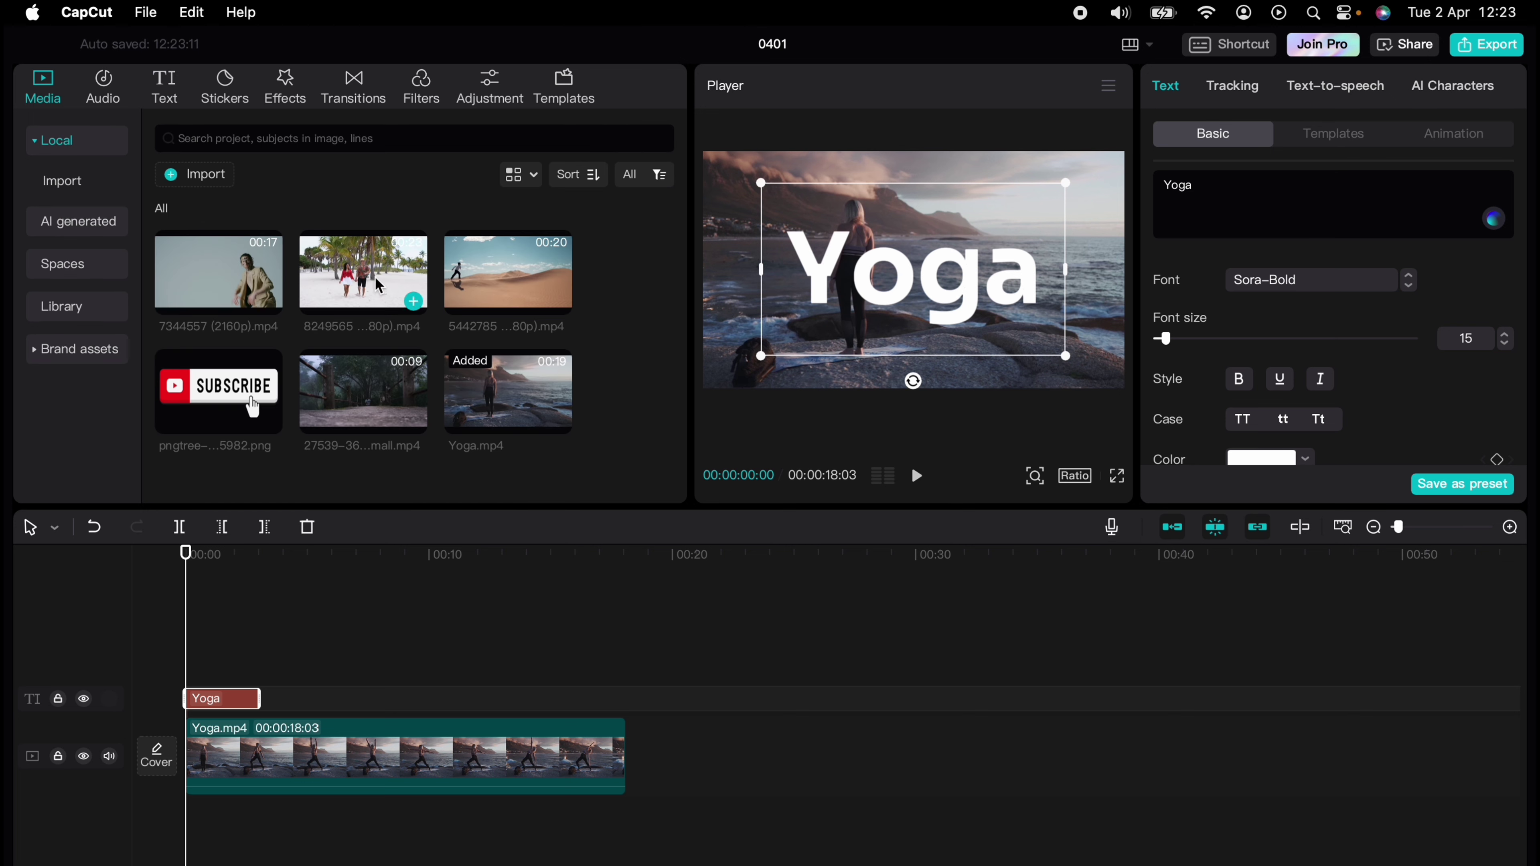
drag(480, 374, 193, 638)
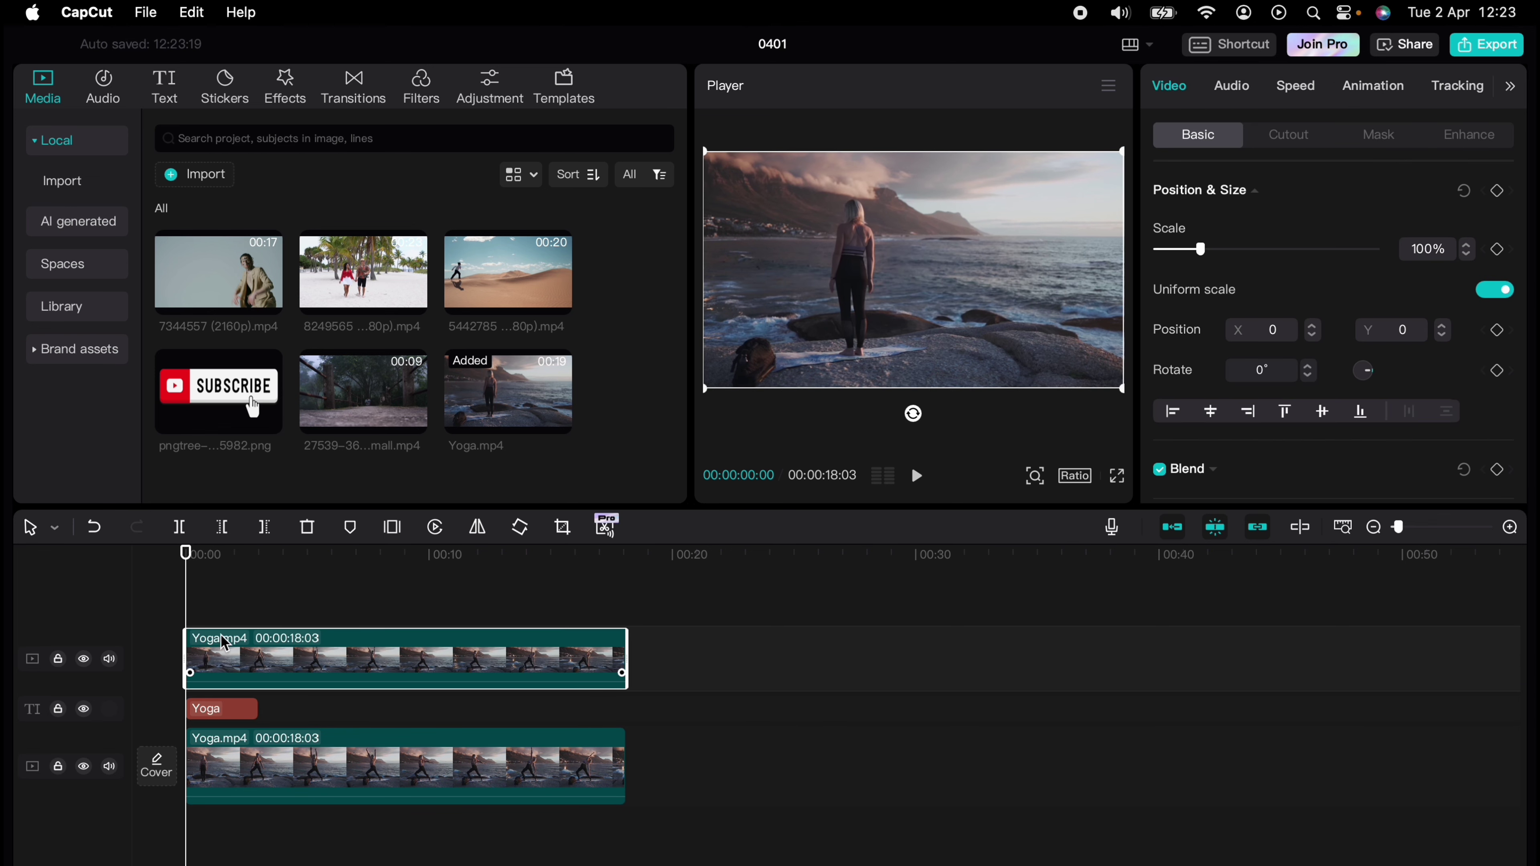
mouse_move(215, 715)
mouse_down()
mouse_move(224, 611)
mouse_move(218, 731)
mouse_up()
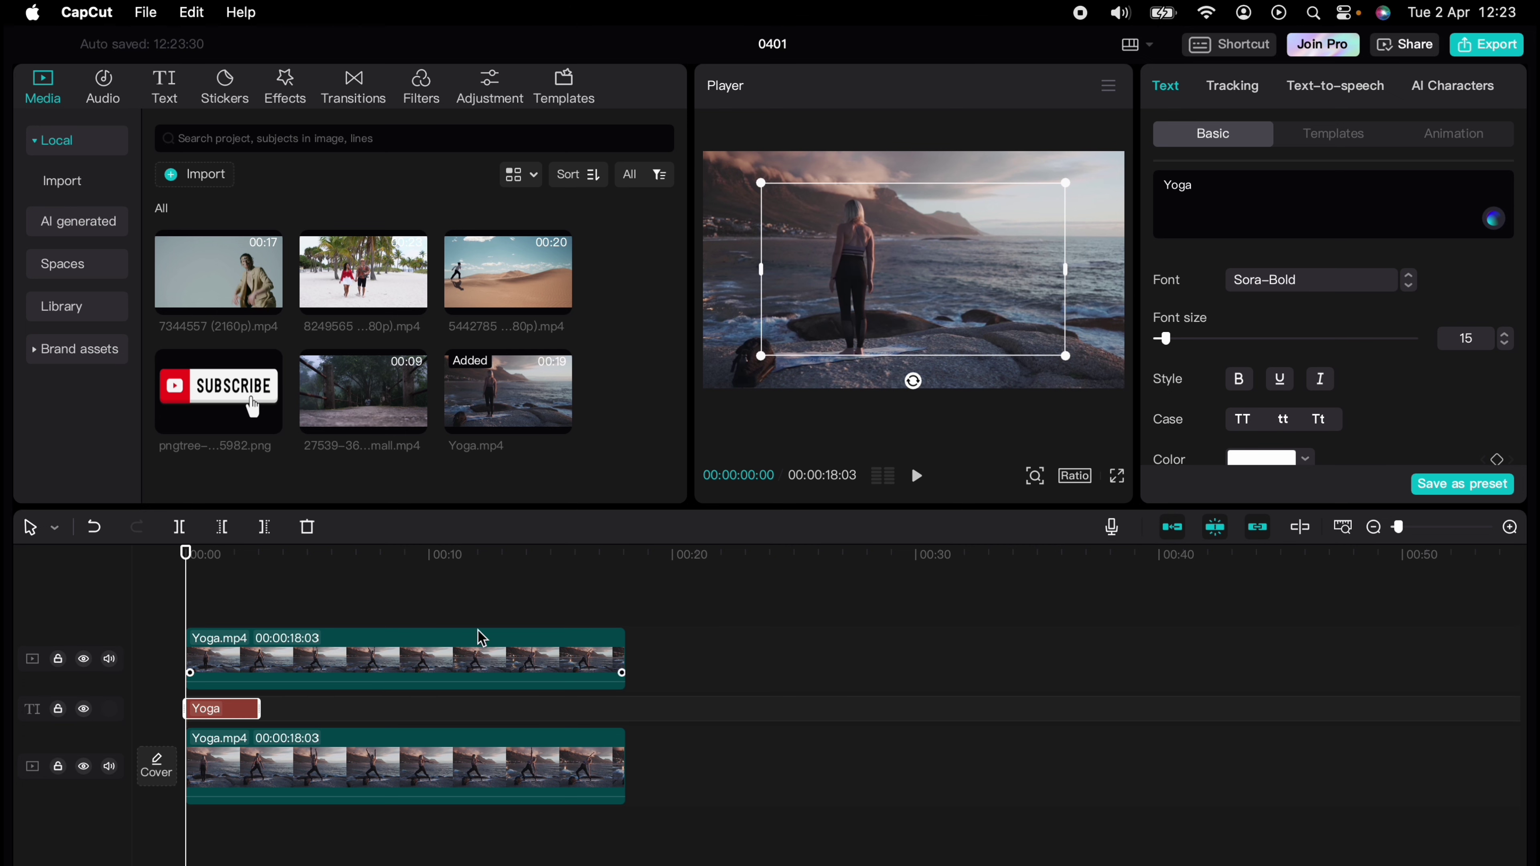
click(678, 603)
click(282, 681)
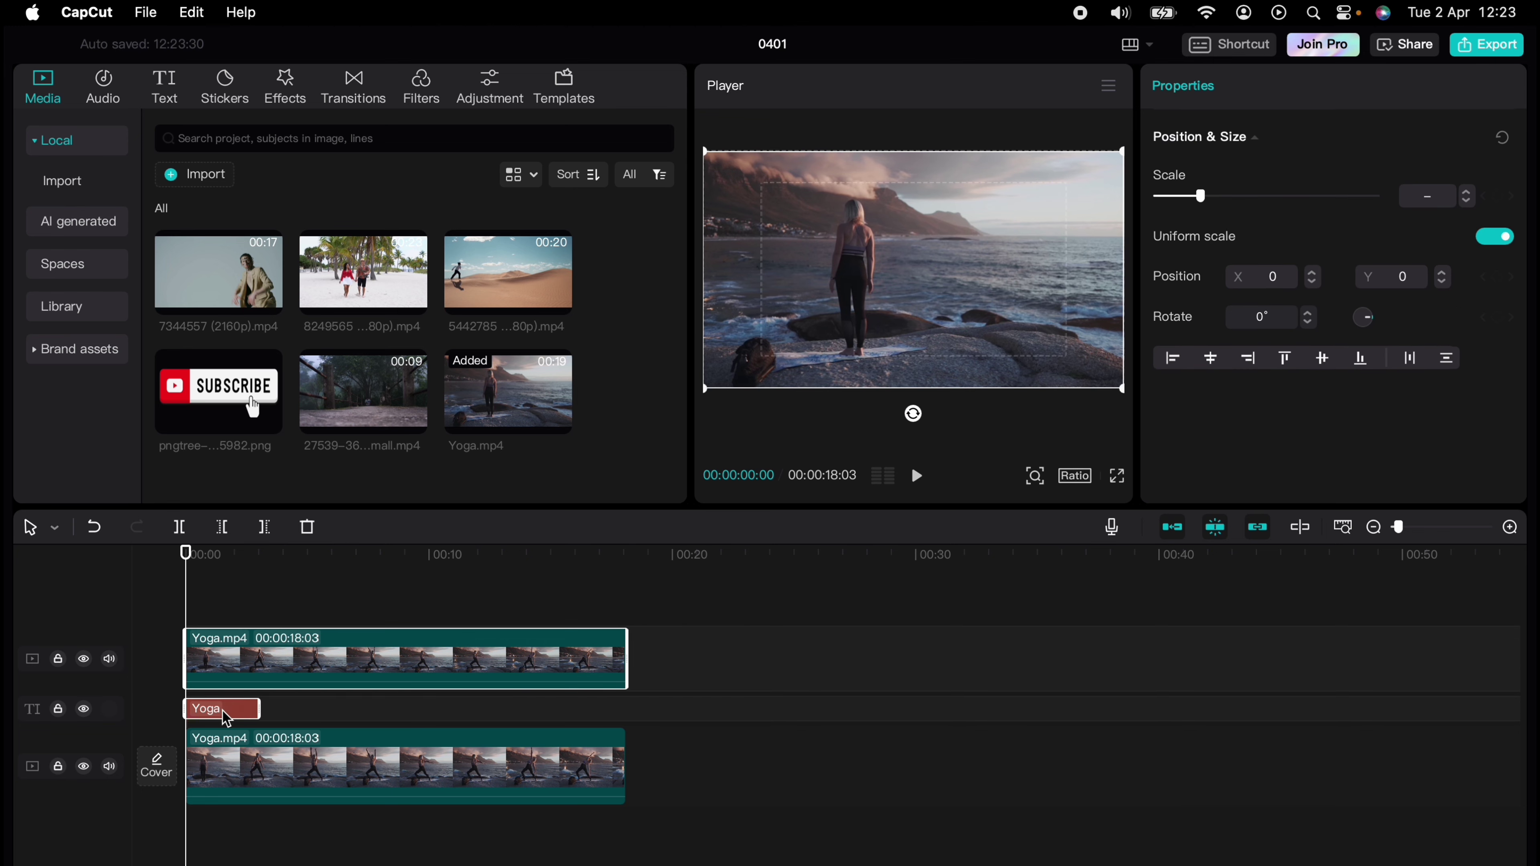
right_click(318, 671)
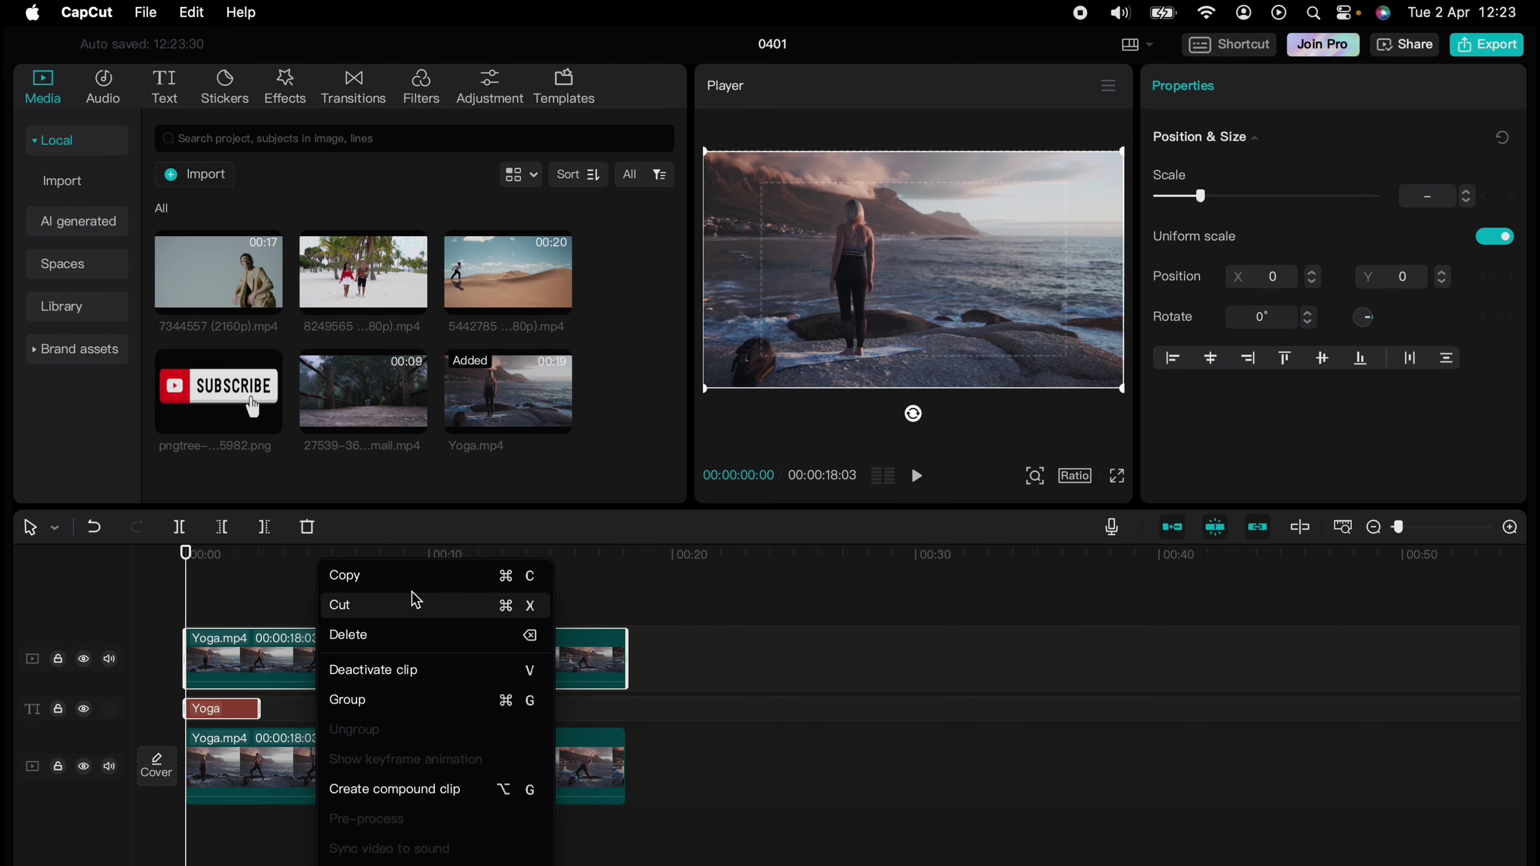
click(210, 593)
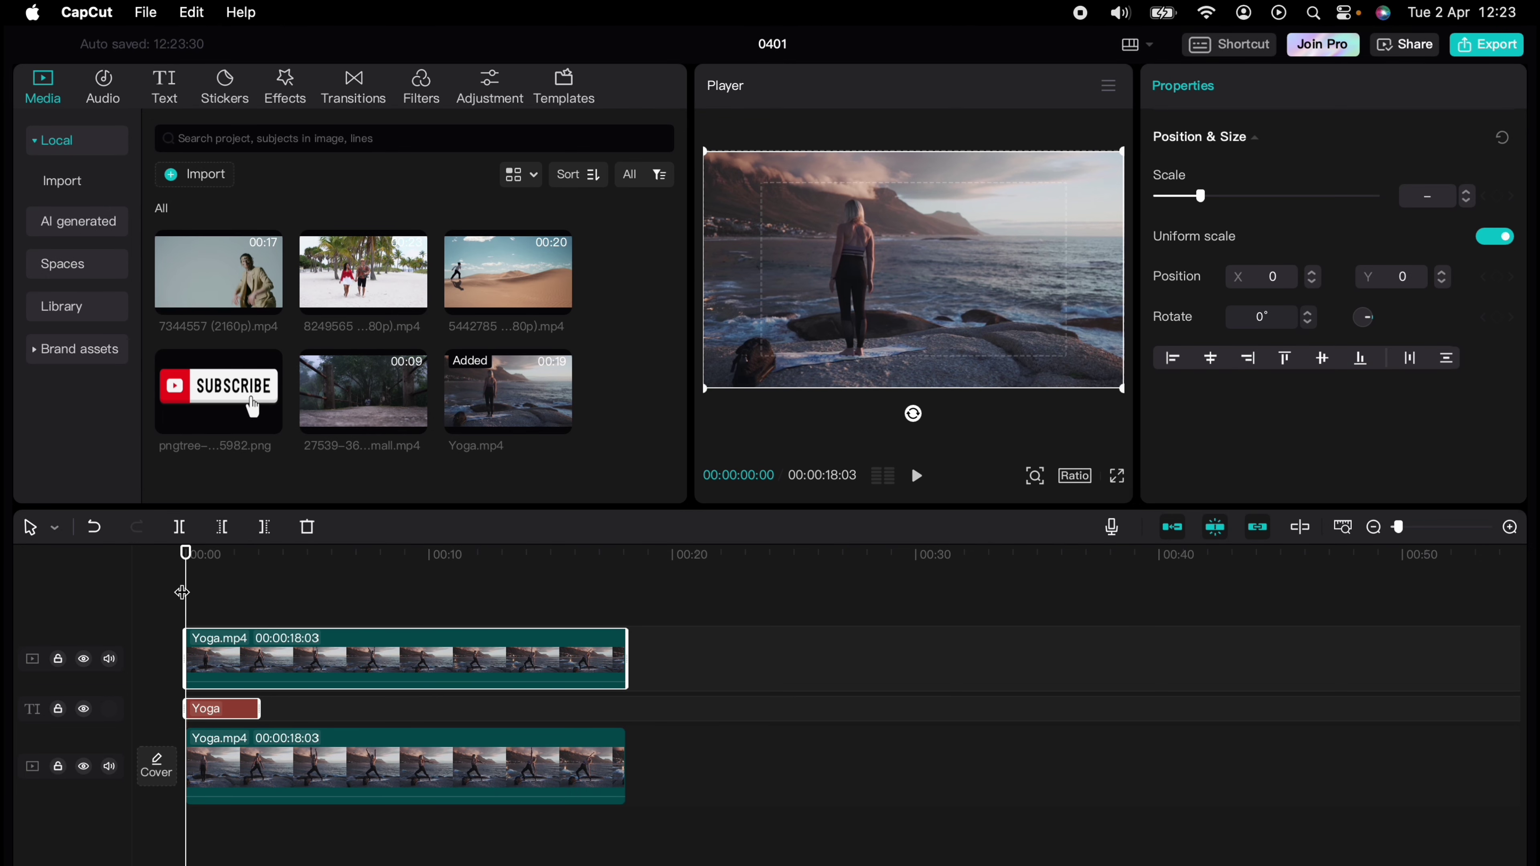
Check the free layer option in the editing settings and close the settings without changes.
click(98, 12)
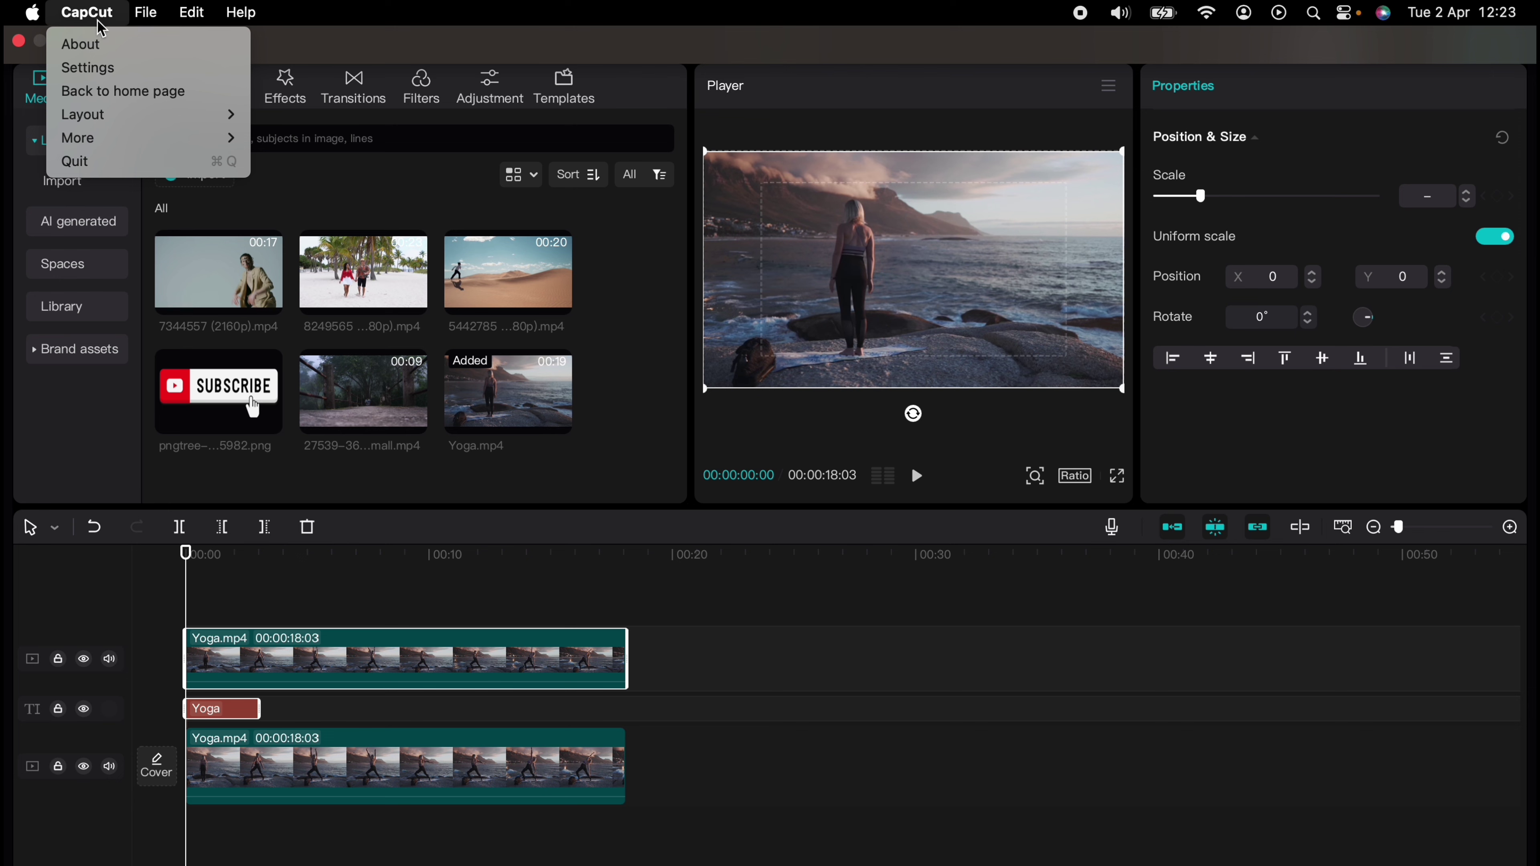
click(101, 68)
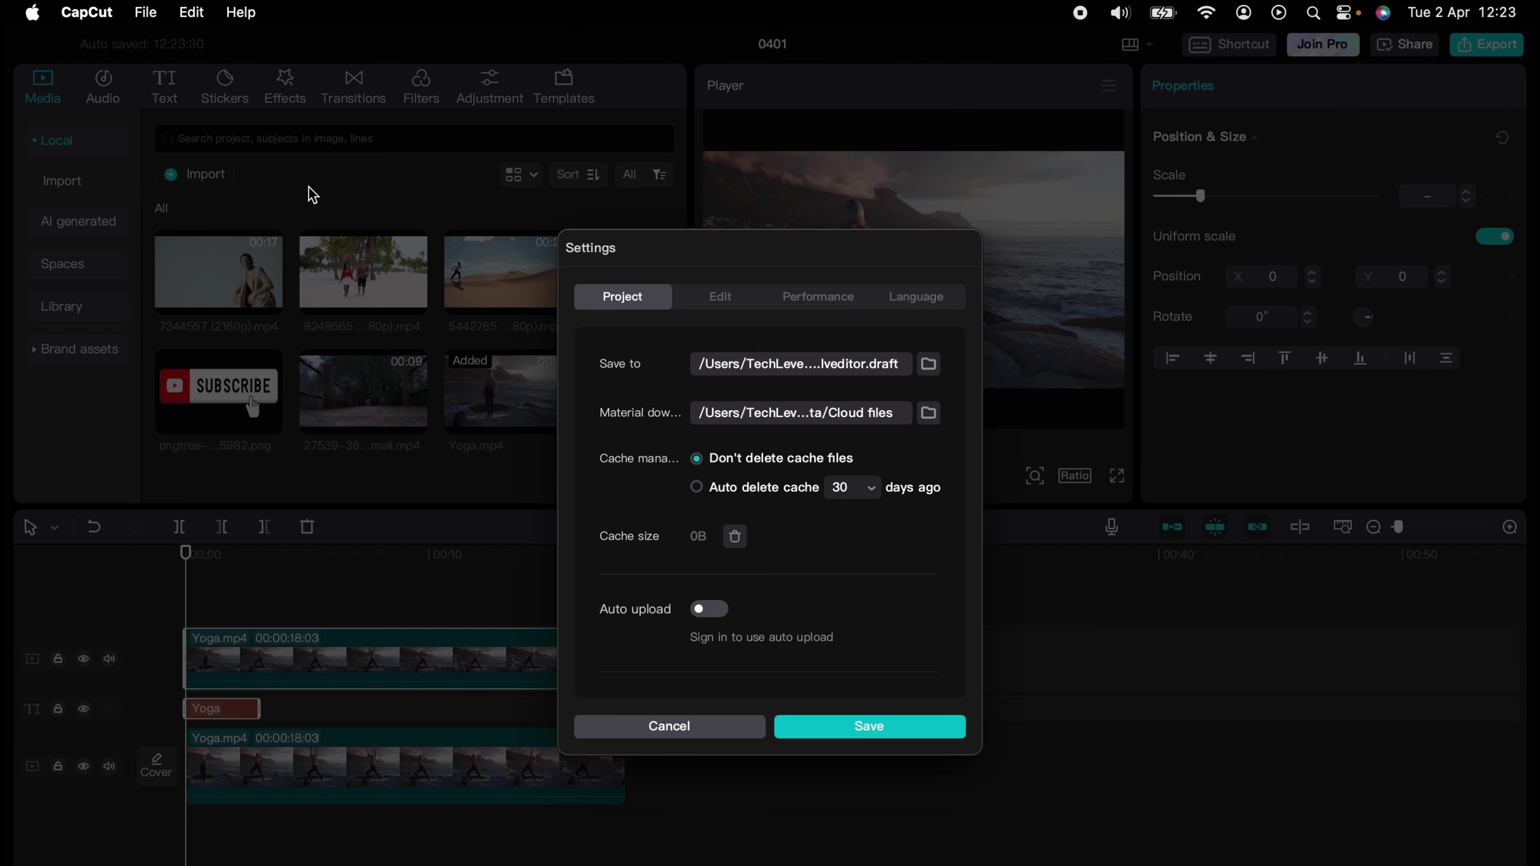
click(720, 297)
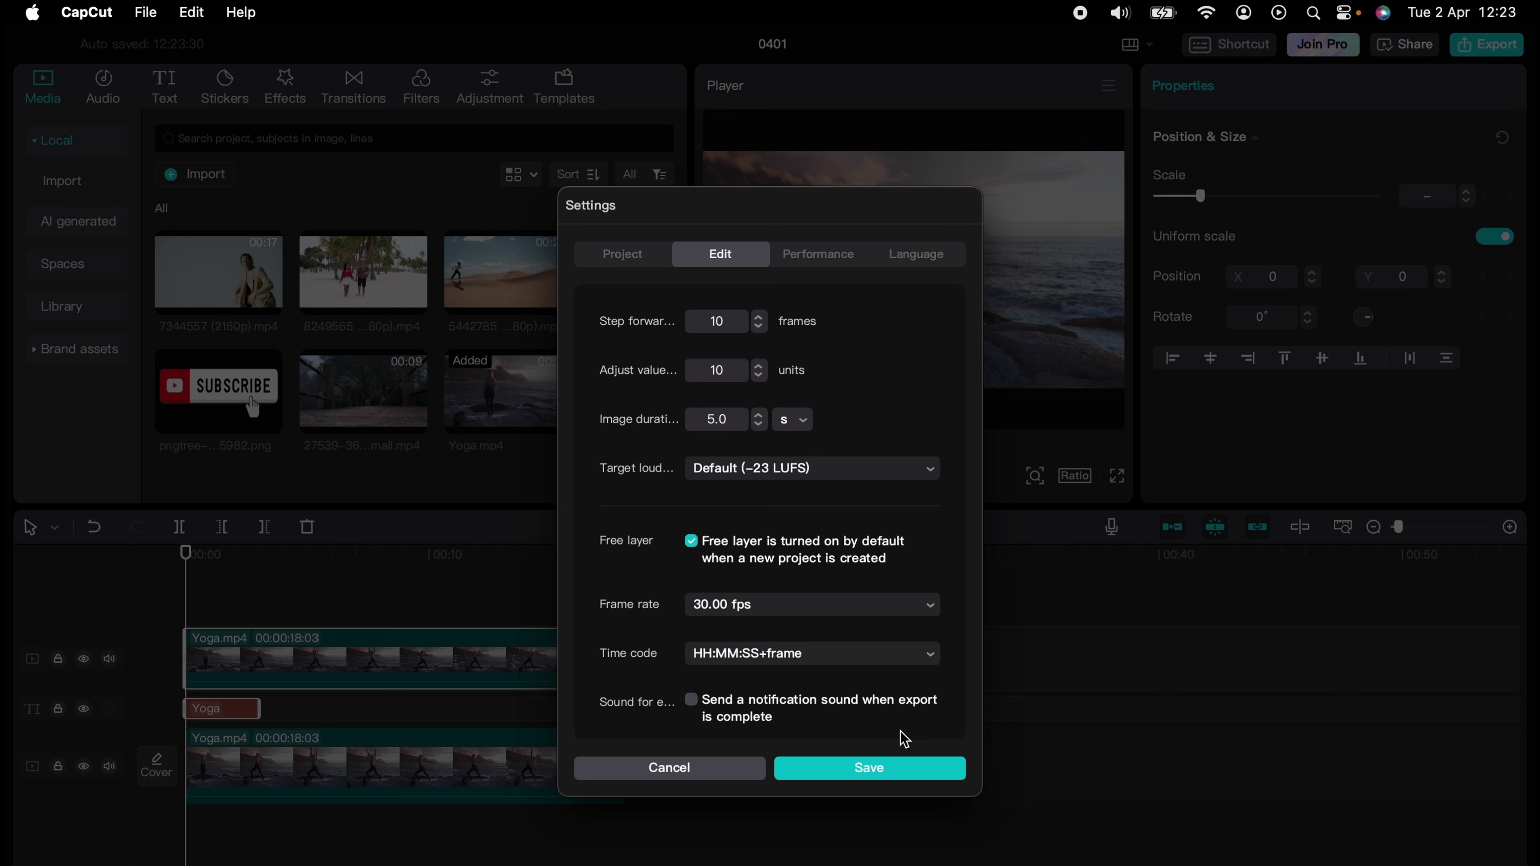
click(697, 768)
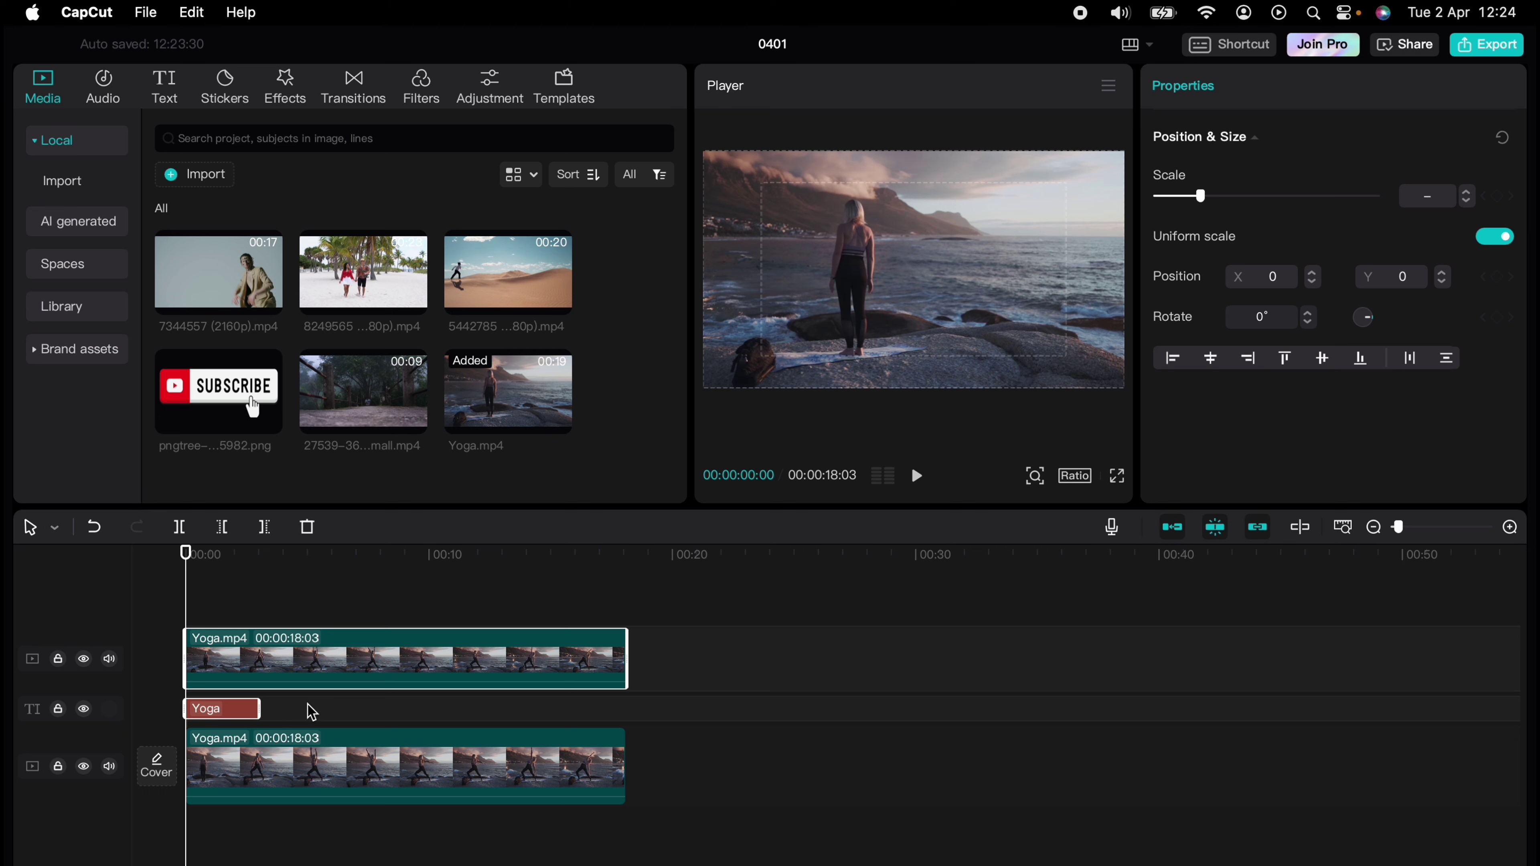
Apply Auto cutout to the upper Yoga.mp4 clip and play back the opening seconds.
click(311, 669)
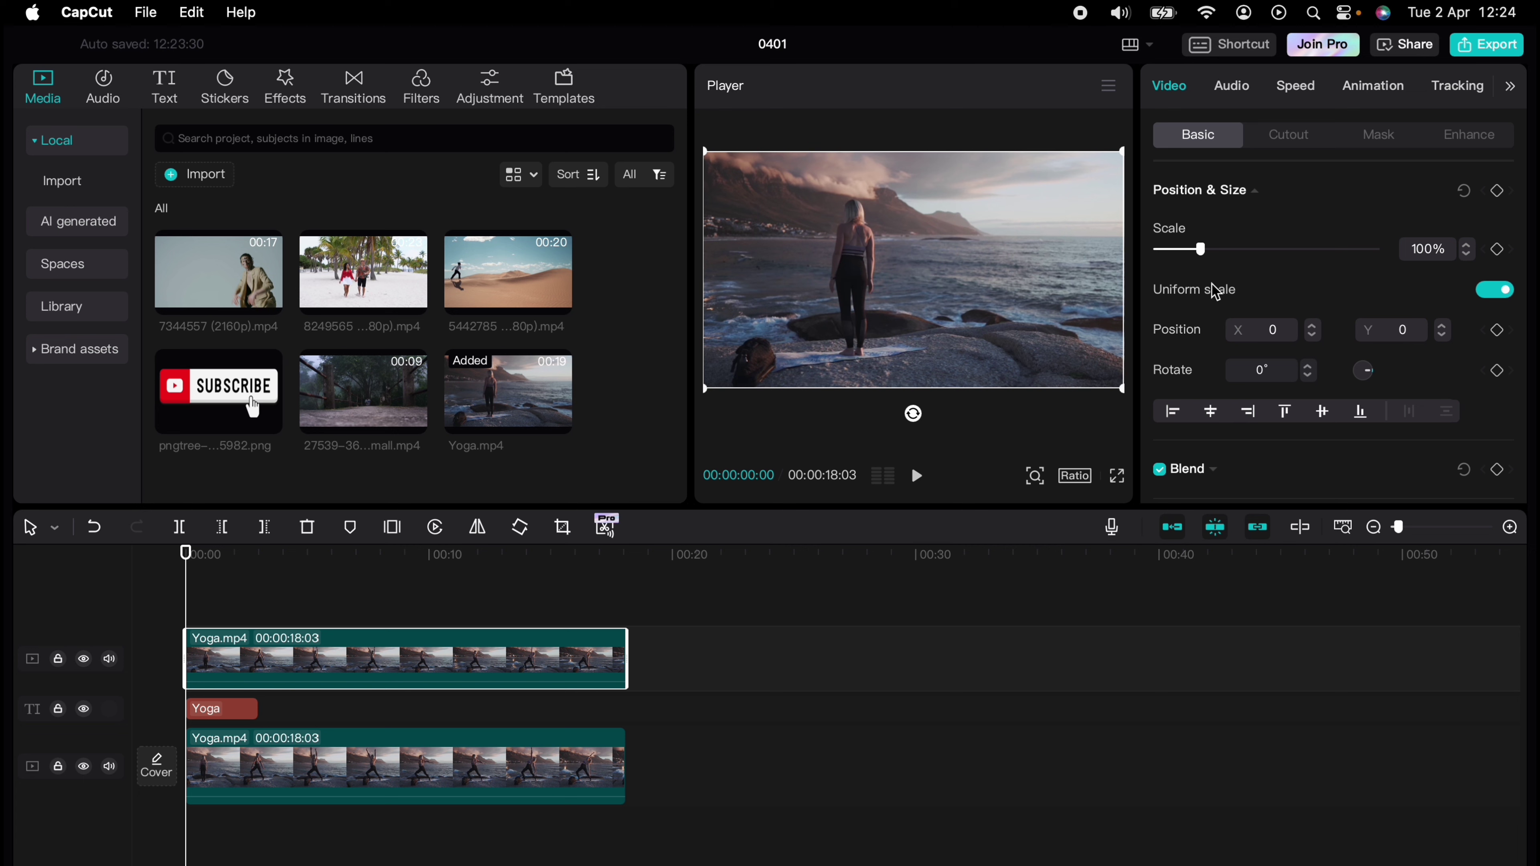
click(1306, 142)
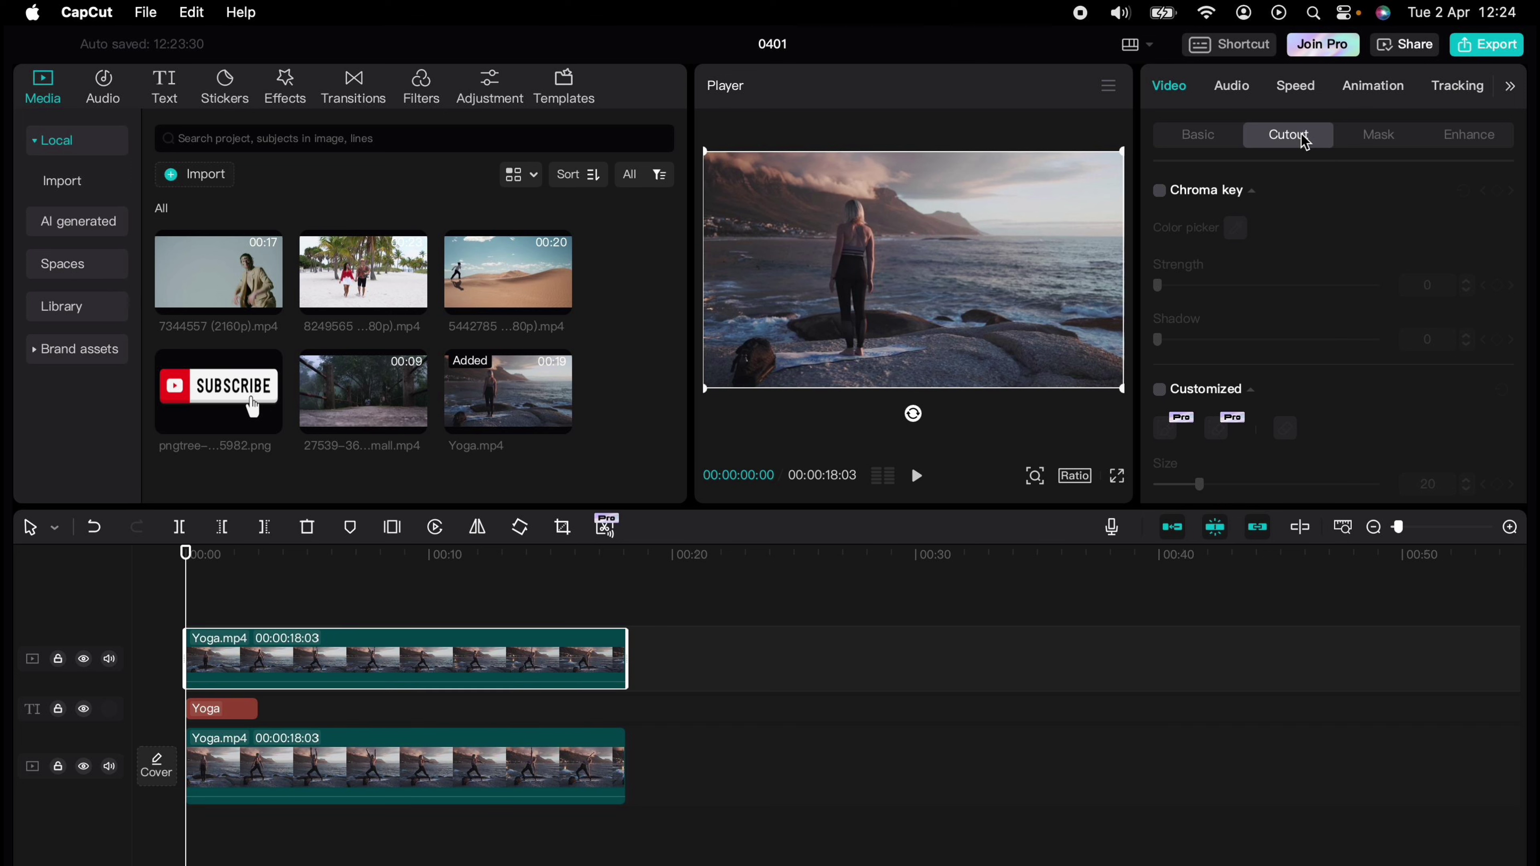
scroll(1310, 276, down, 3)
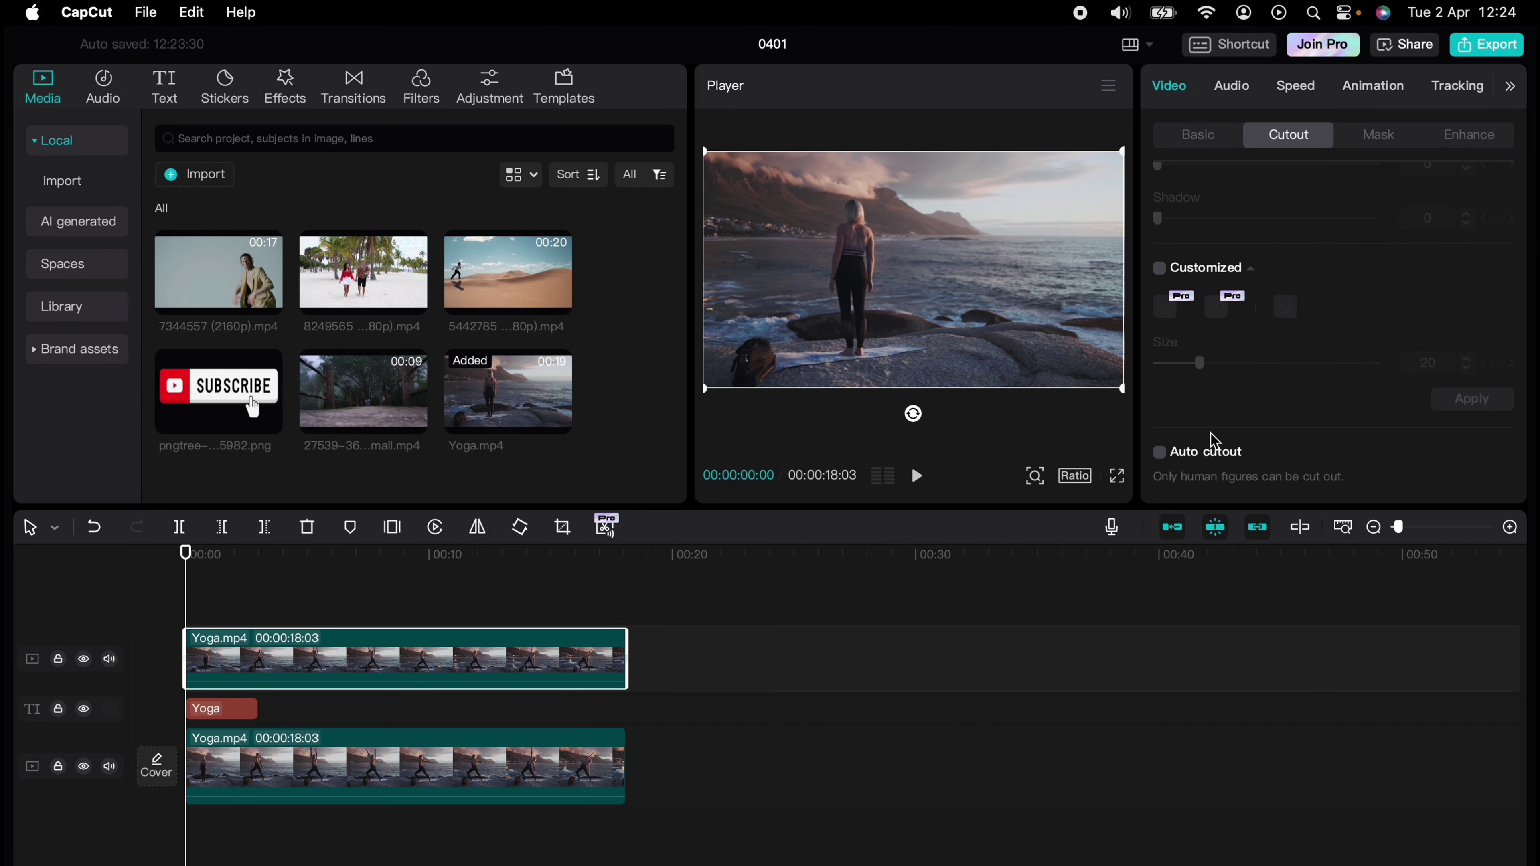
click(1209, 451)
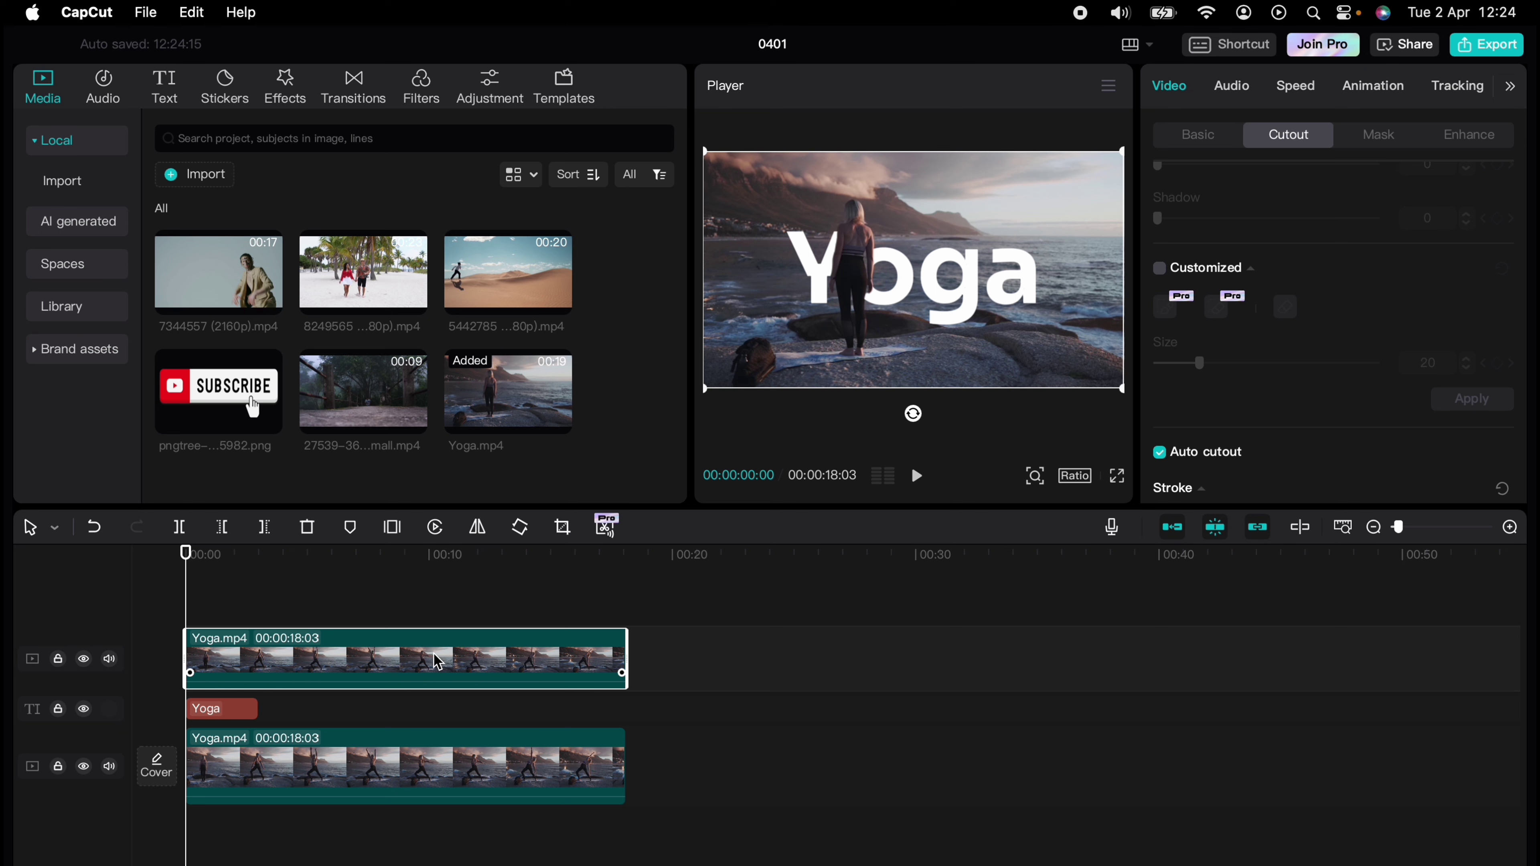
key(space)
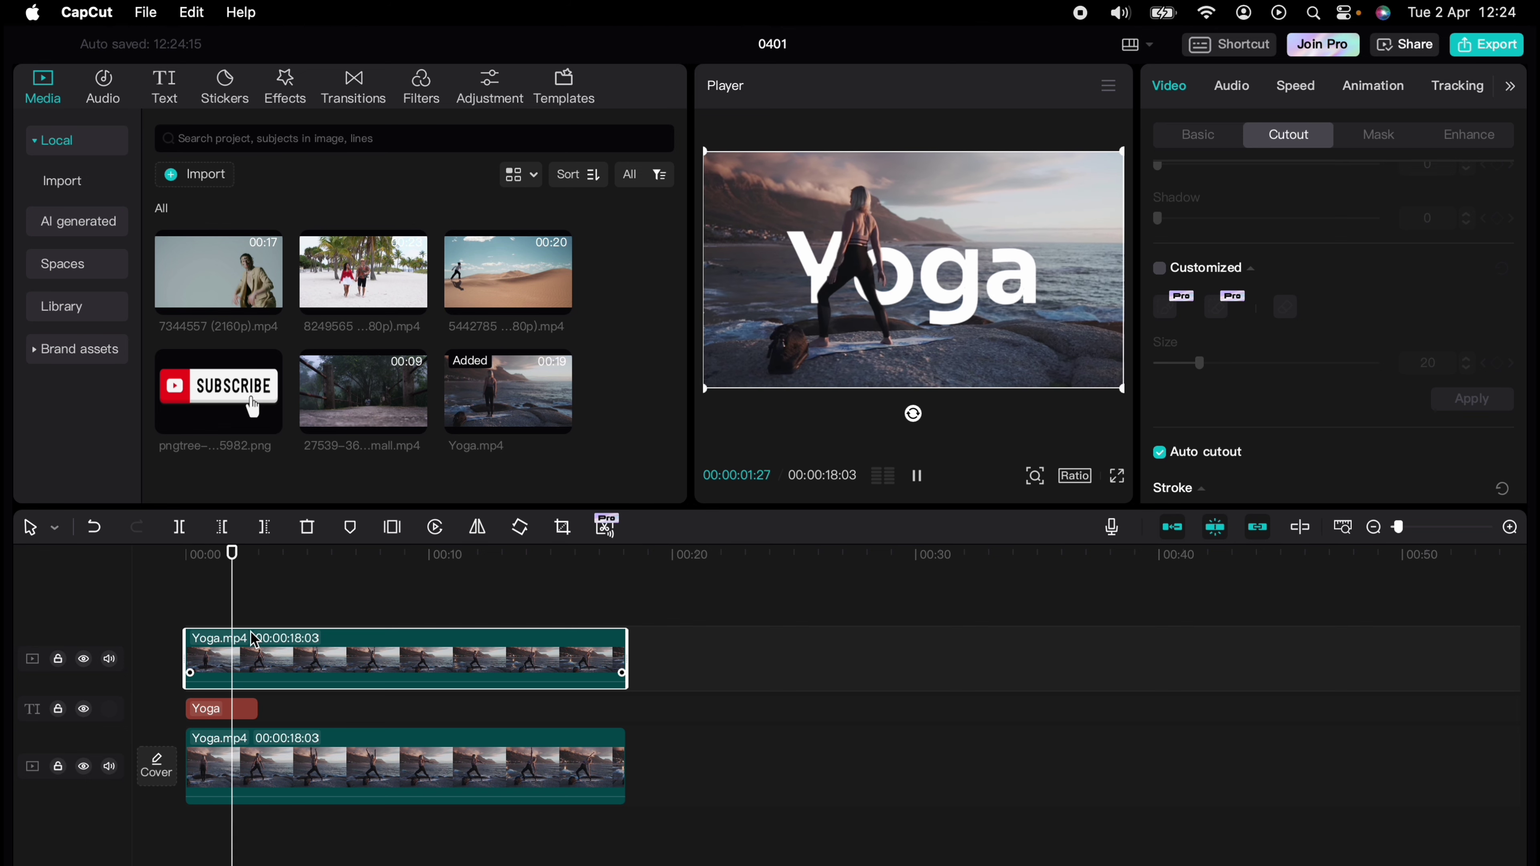
key(space)
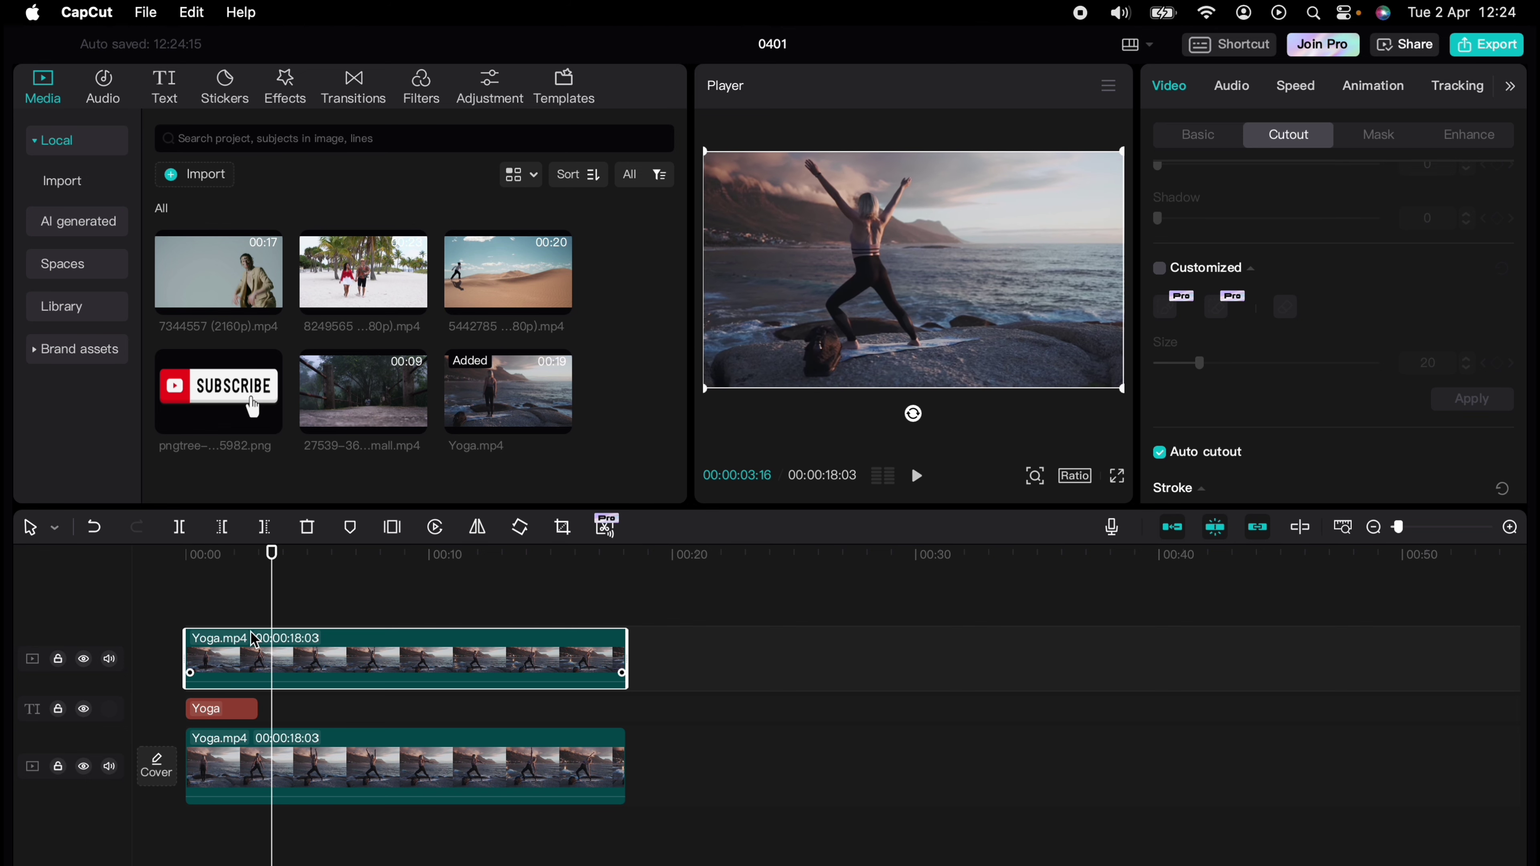
Move the Yoga text clip to start about 2 seconds in and play back the video from the beginning.
drag(227, 710, 285, 712)
drag(206, 628, 187, 623)
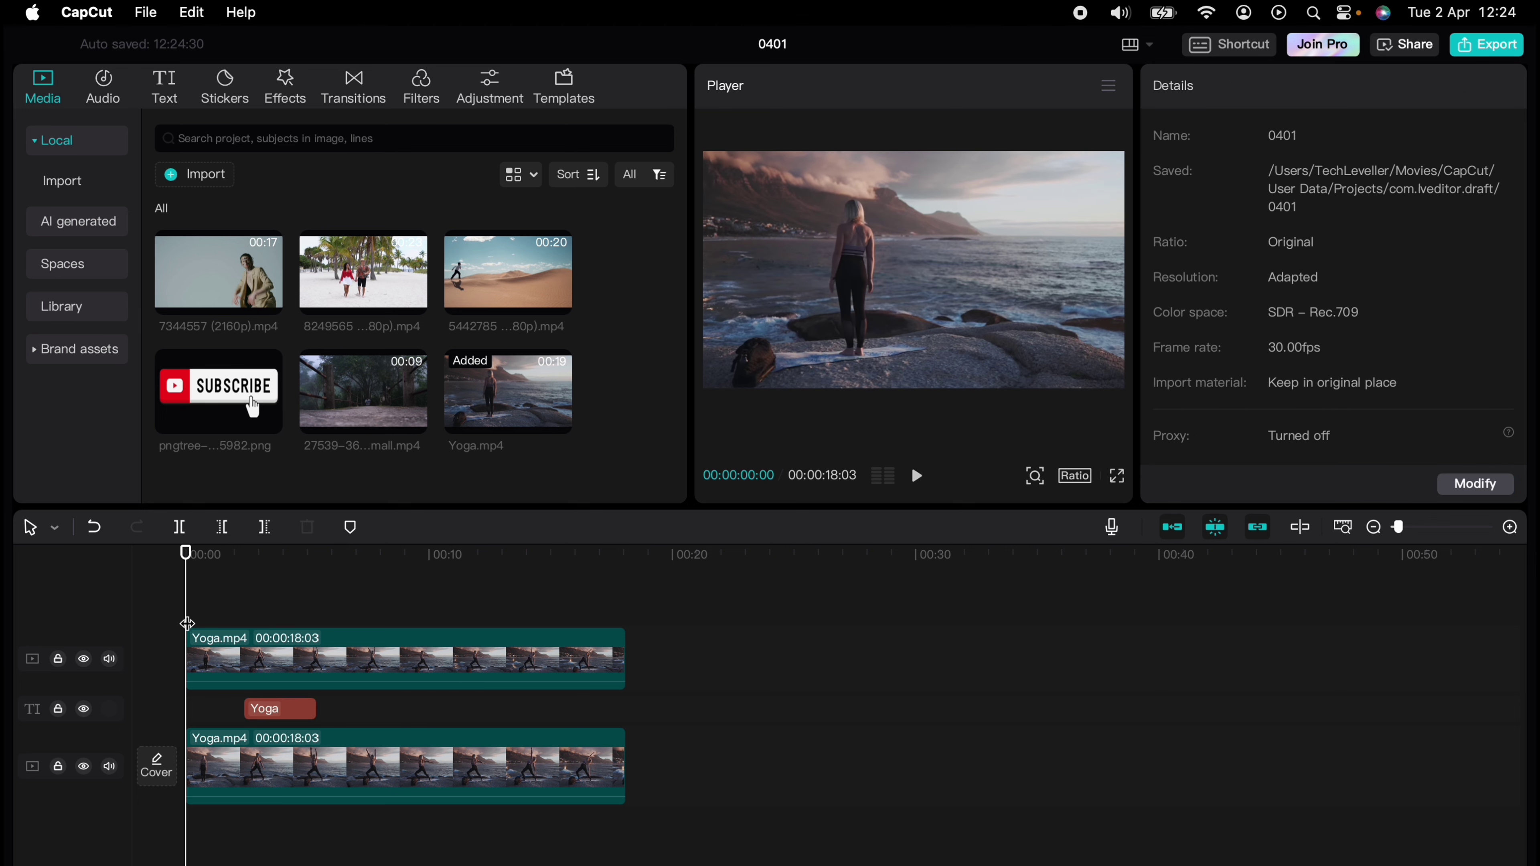
key(space)
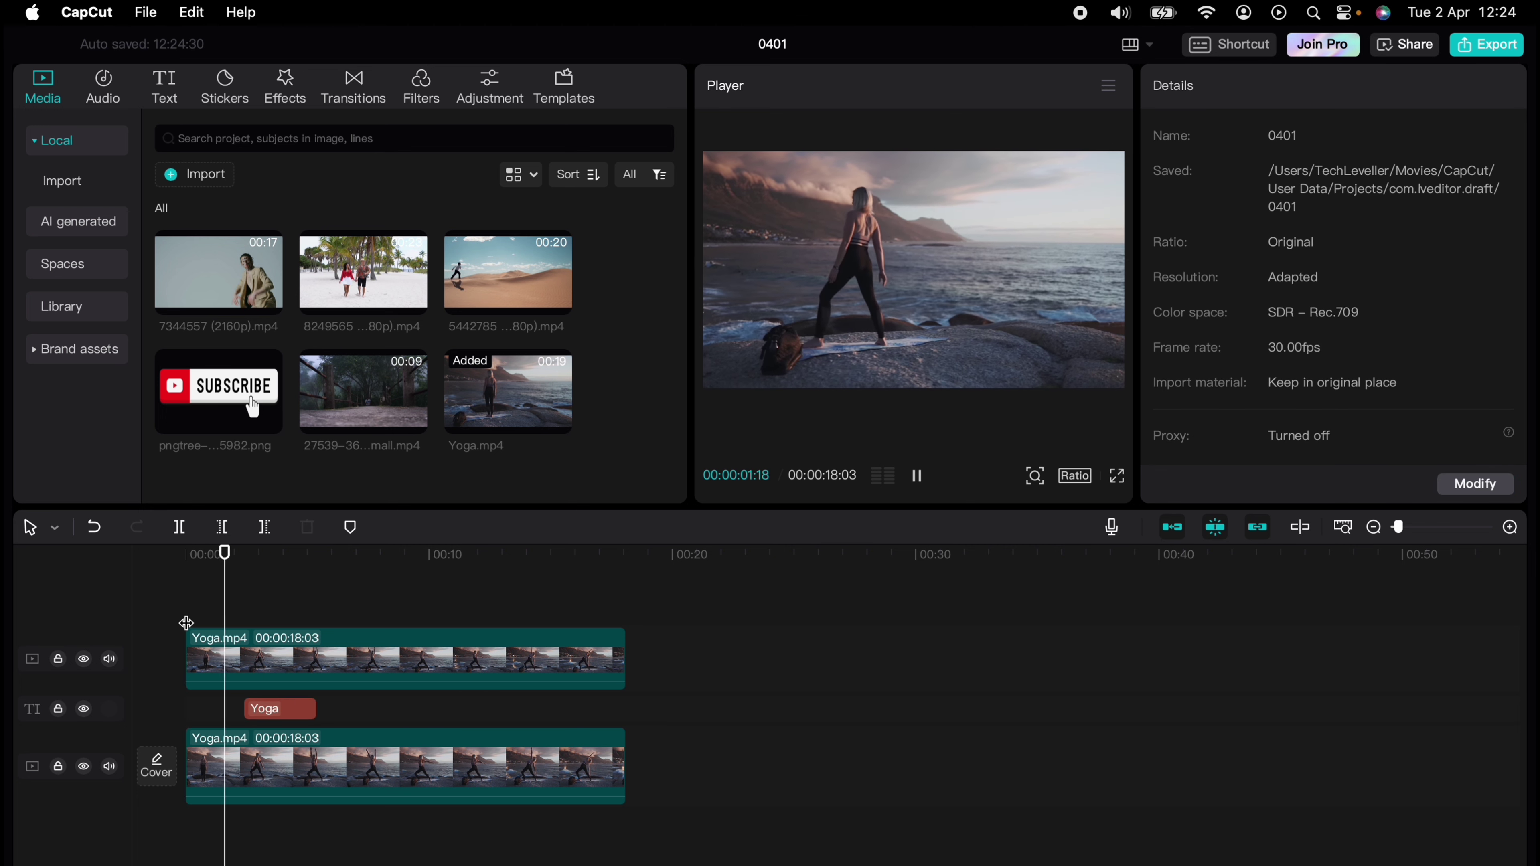
key(space)
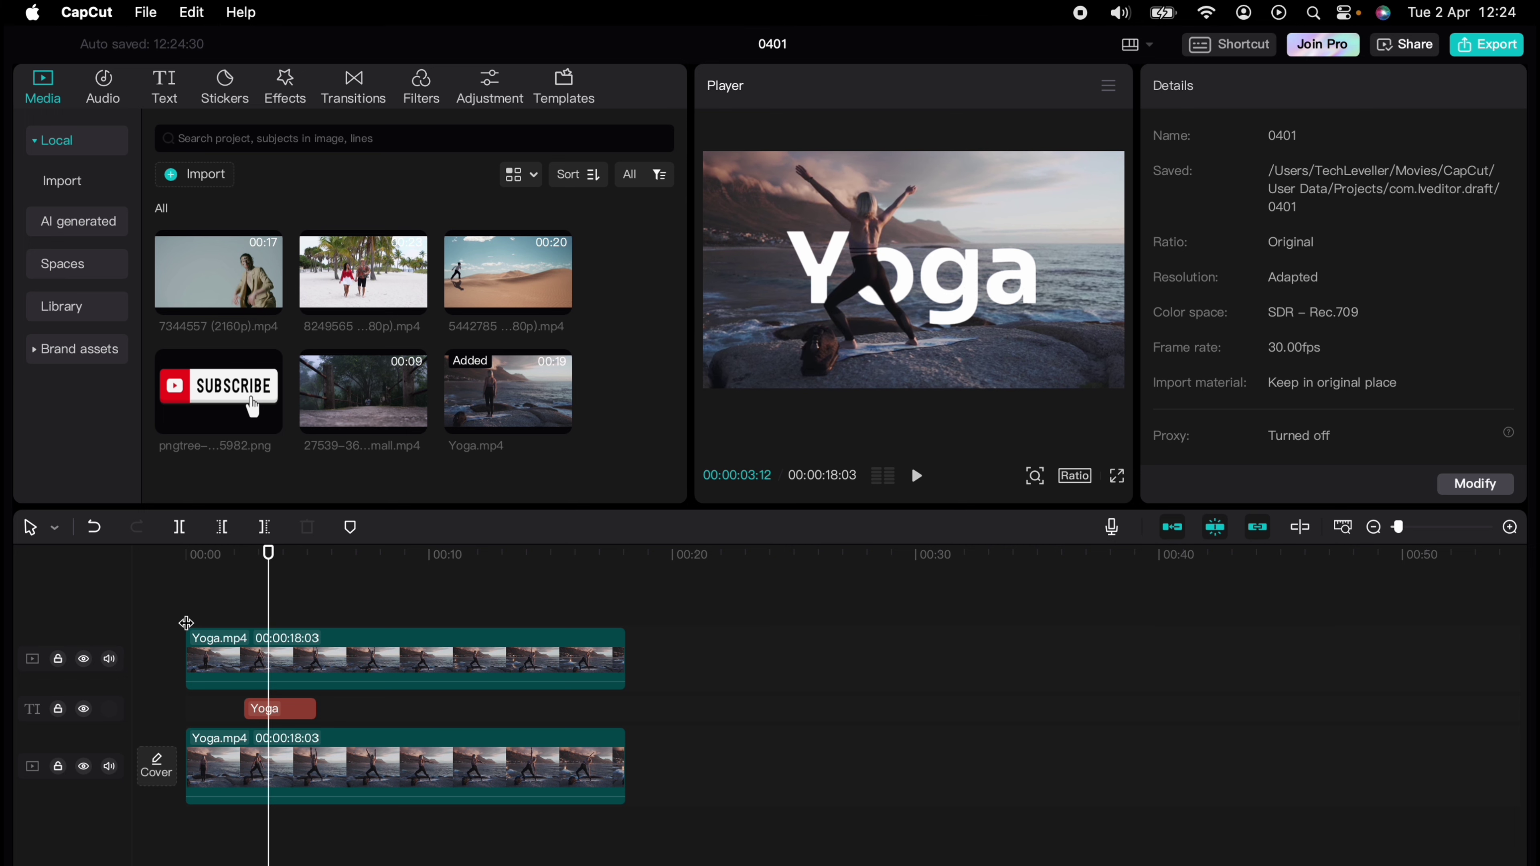
Extend the Yoga text clip back to the timeline's start and forward to just before the video clips end.
click(265, 711)
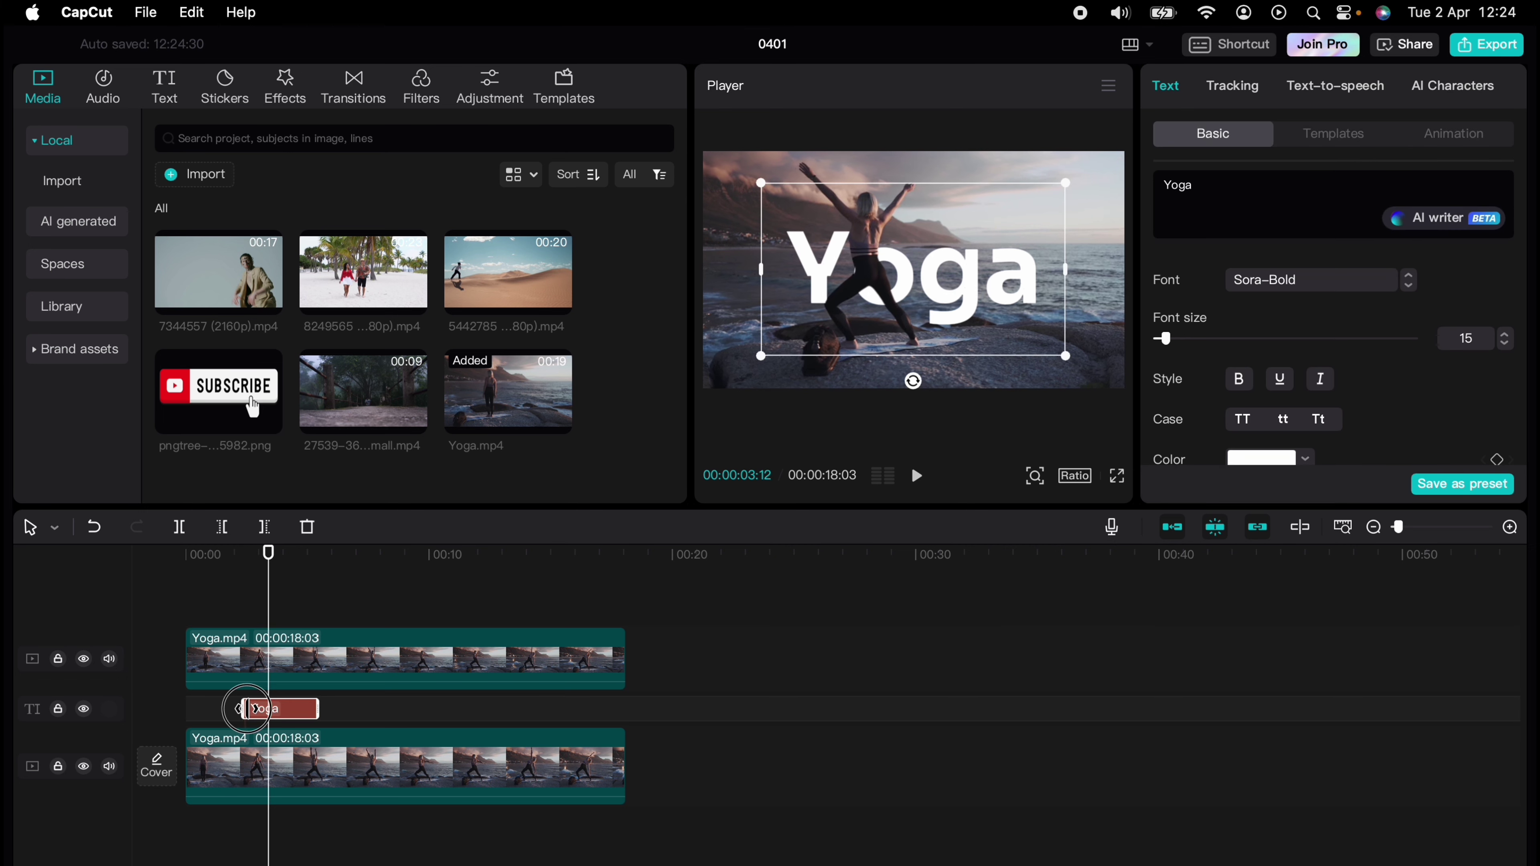
drag(246, 709, 183, 708)
drag(318, 708, 610, 710)
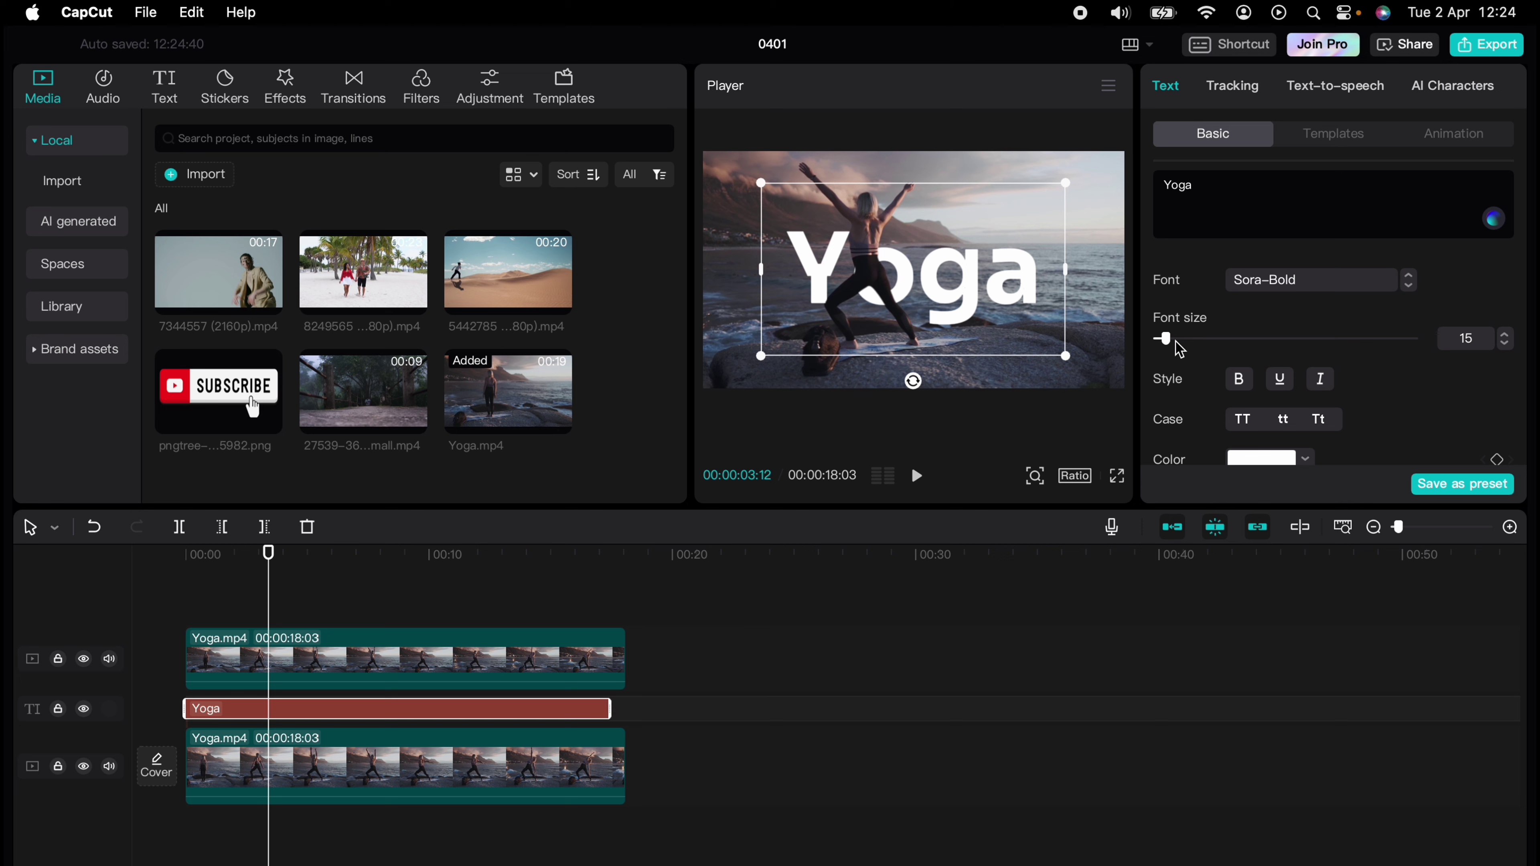
Set the Yoga text's font size to 20 and try the uppercase and title-case options.
mouse_move(1163, 338)
mouse_down()
mouse_move(1199, 352)
mouse_move(1176, 344)
mouse_up()
click(1242, 419)
click(1319, 420)
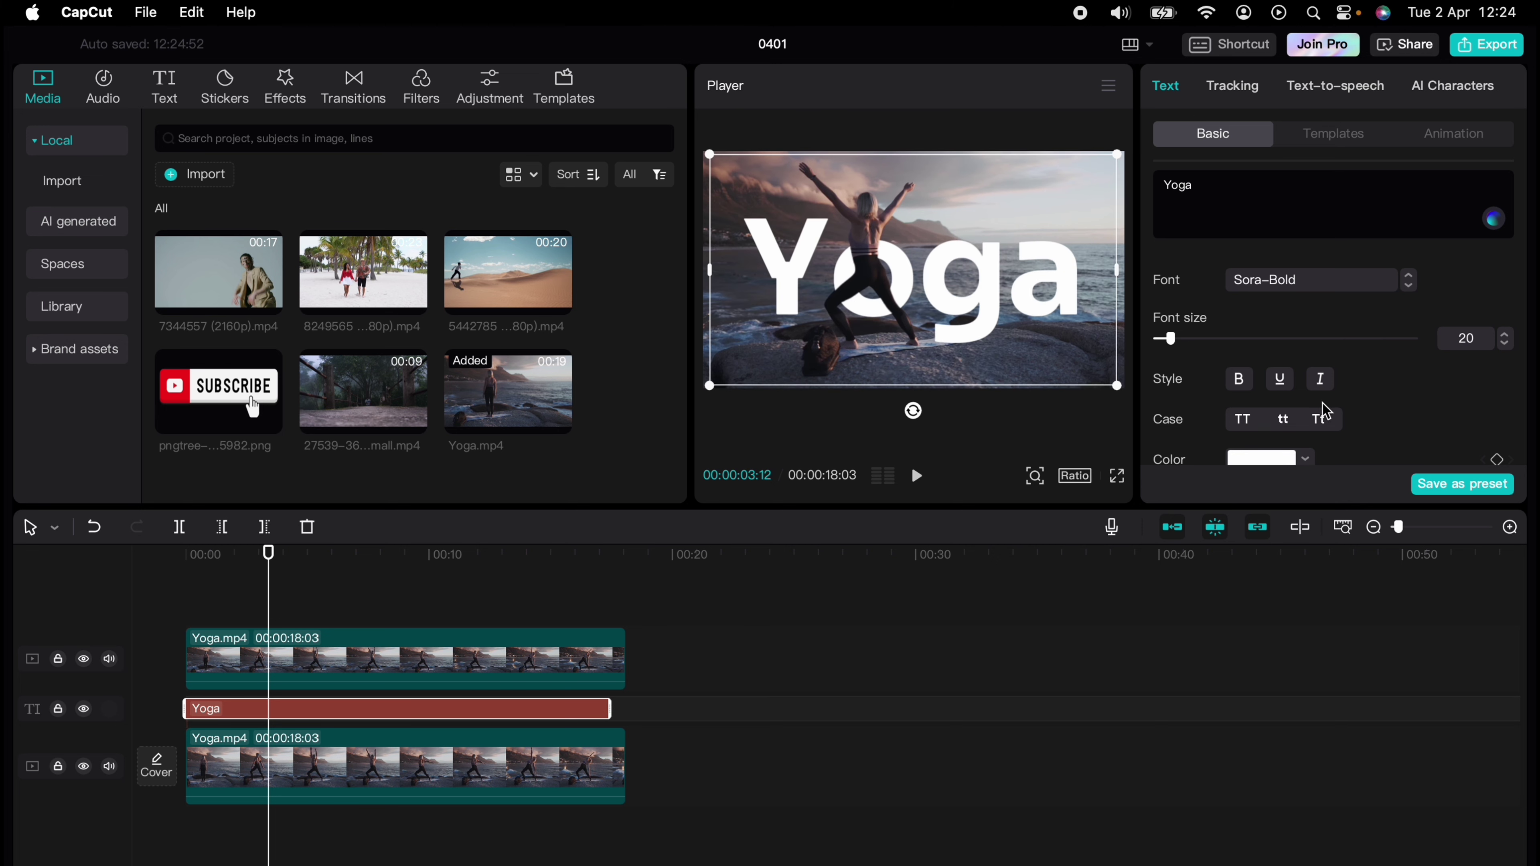
Recolour the Yoga text, trying dark magenta 901E4B before choosing cyan 00CDE5.
scroll(1273, 388, down, 2)
click(1305, 402)
click(1282, 671)
click(1282, 713)
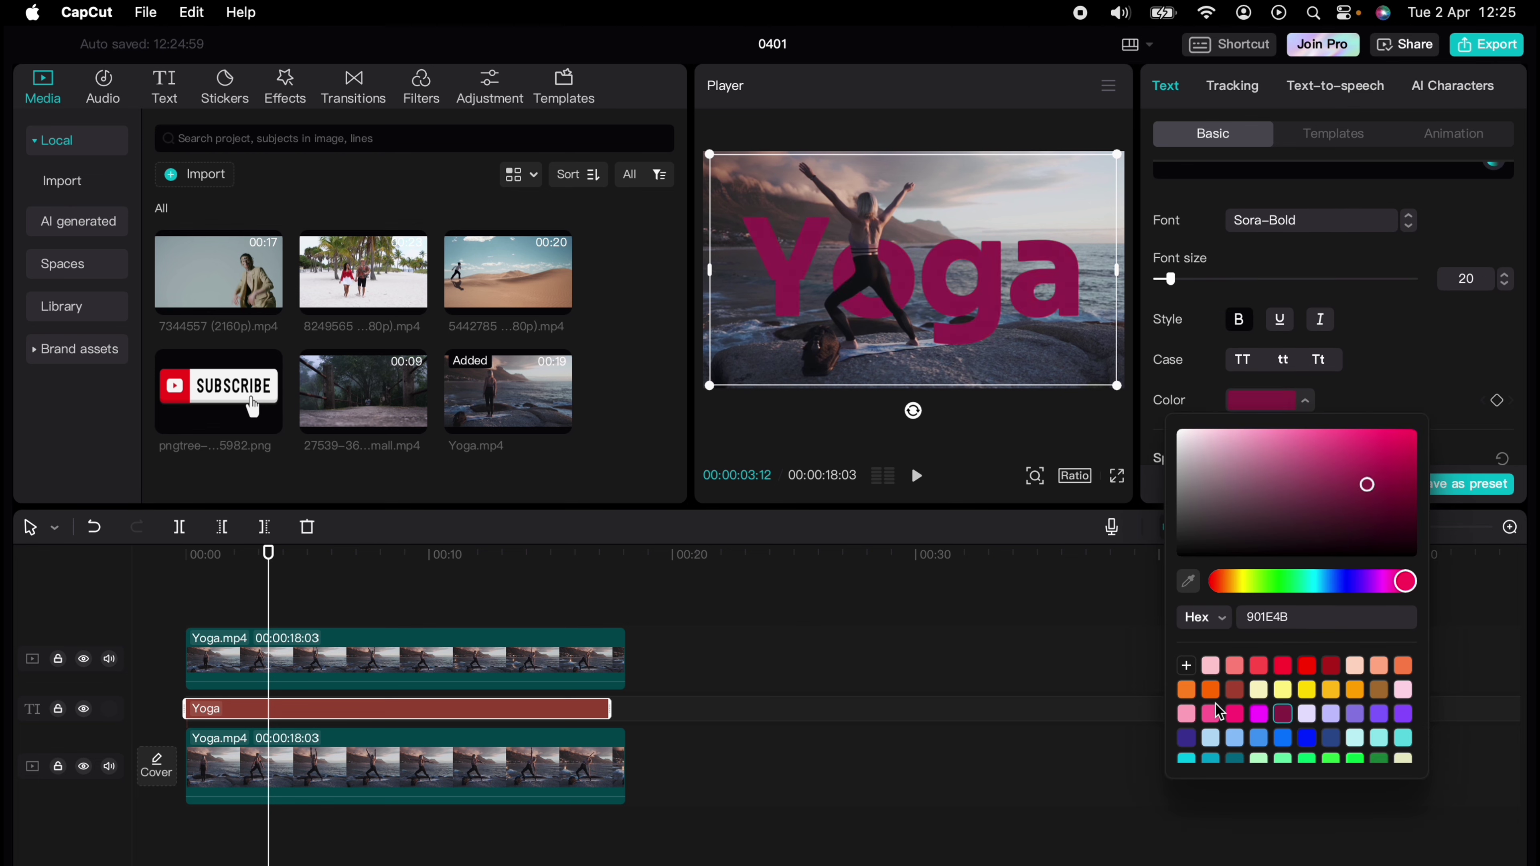
scroll(1215, 704, down, 2)
click(1187, 714)
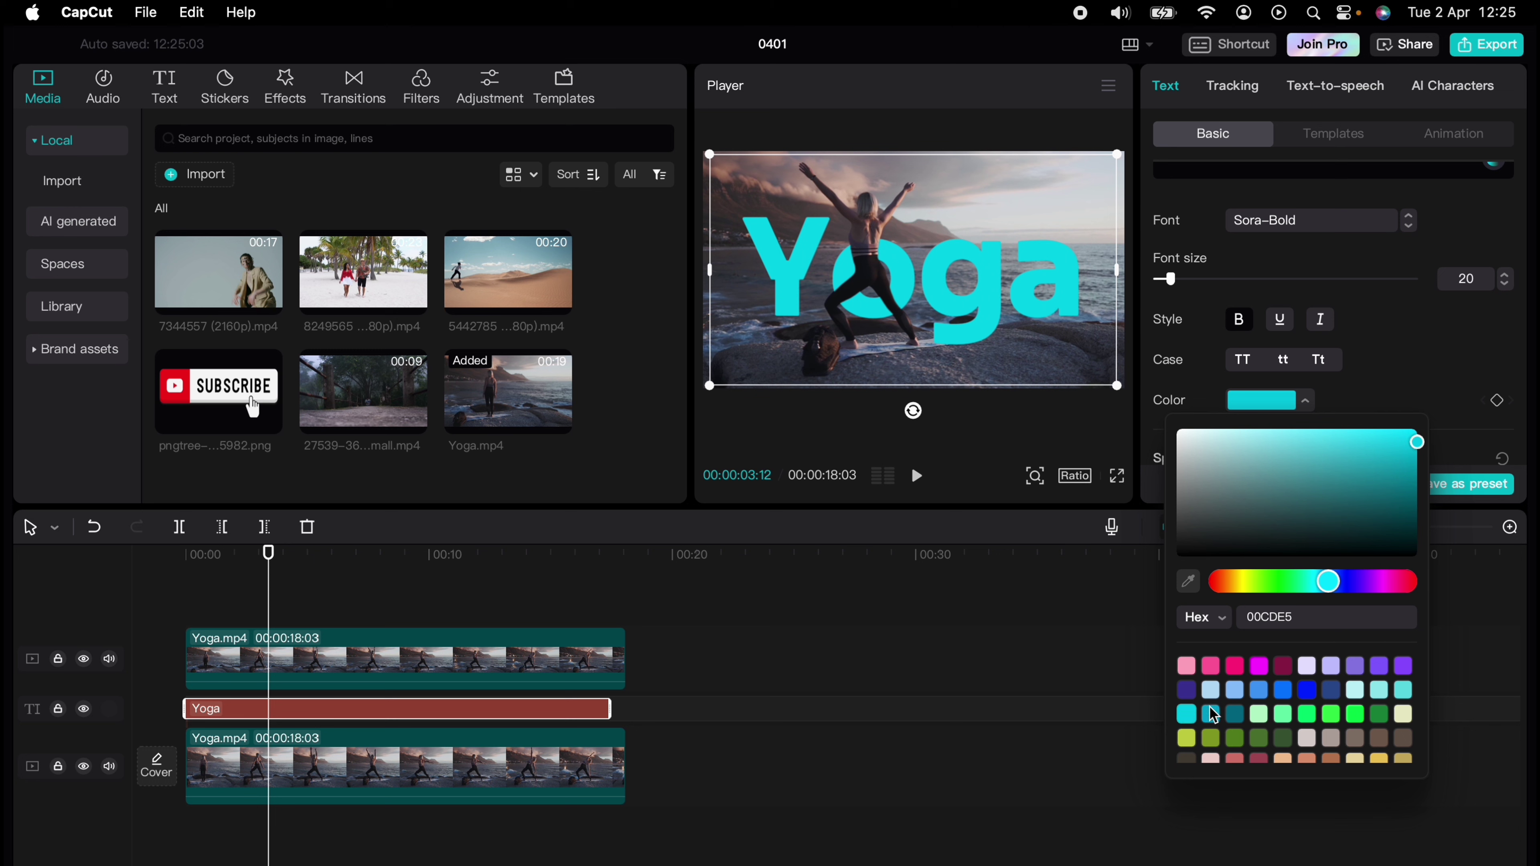
scroll(1210, 707, down, 2)
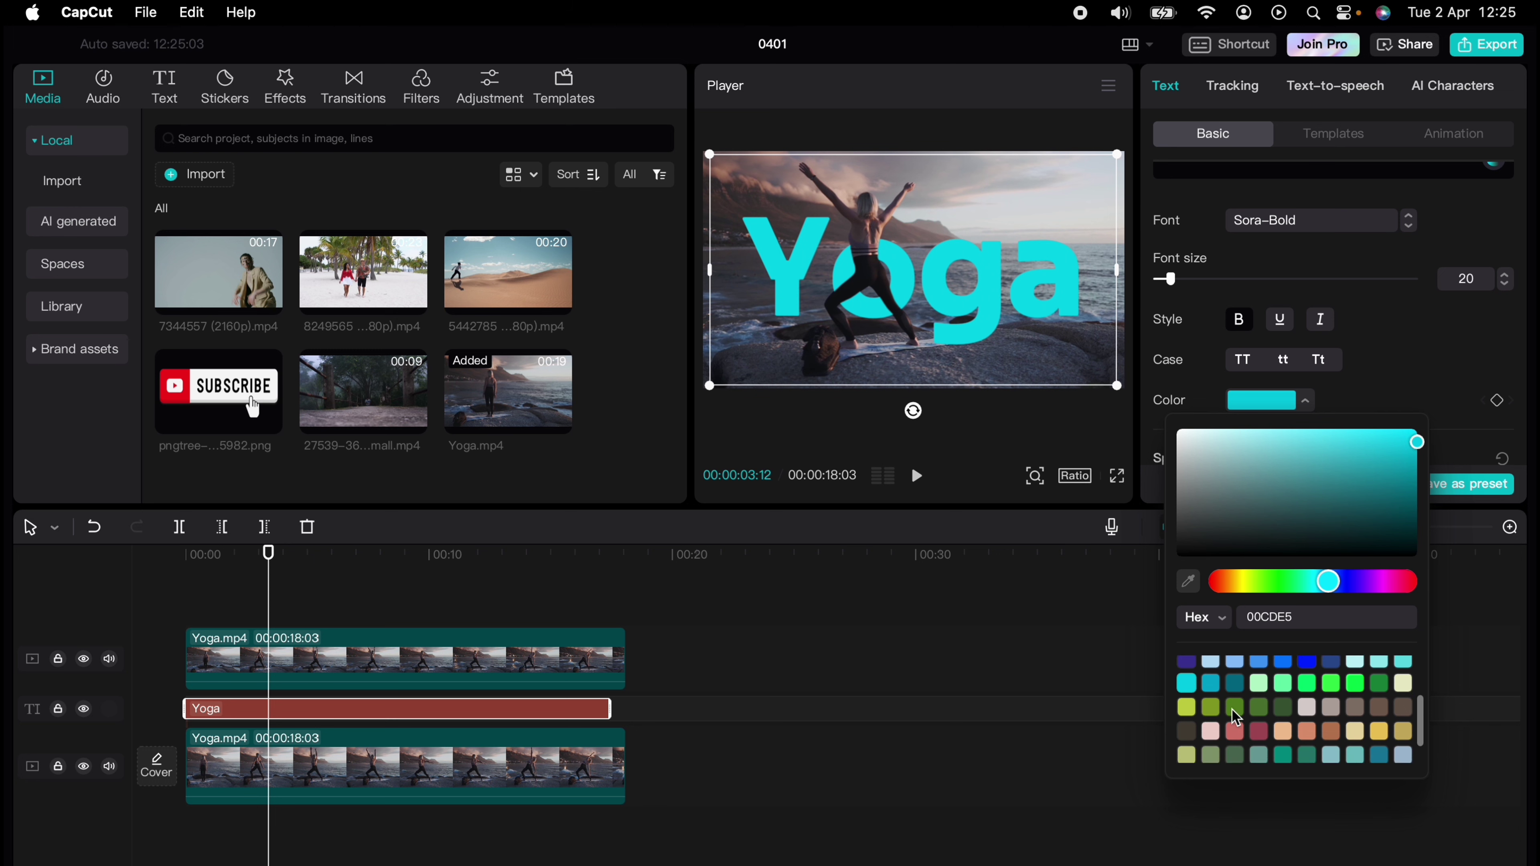
scroll(1232, 710, up, 4)
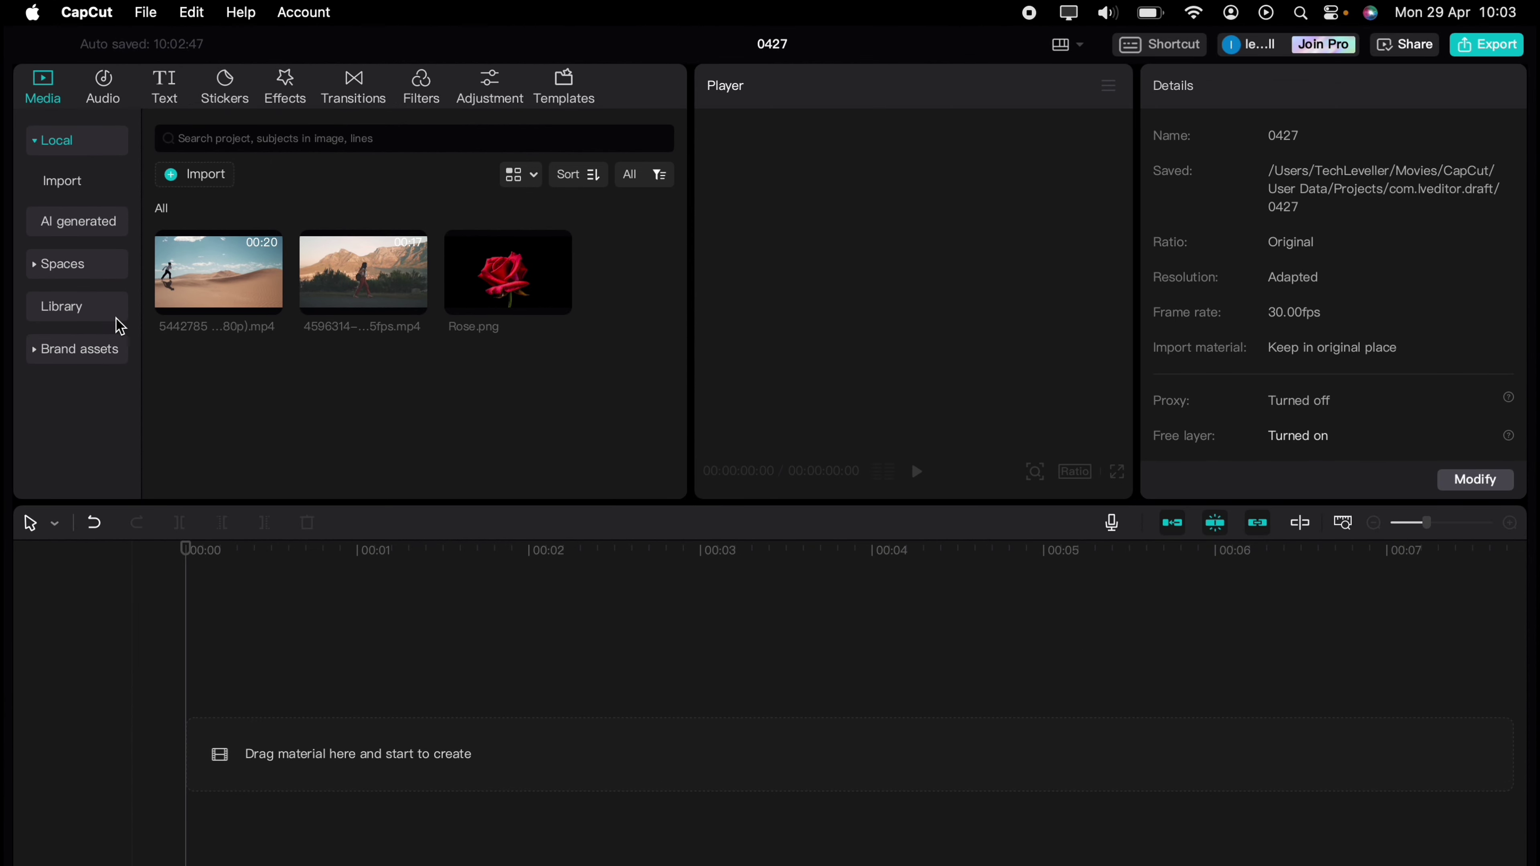
Add the library's black clip to the timeline and a default text above it, extended to the black clip's length.
click(60, 307)
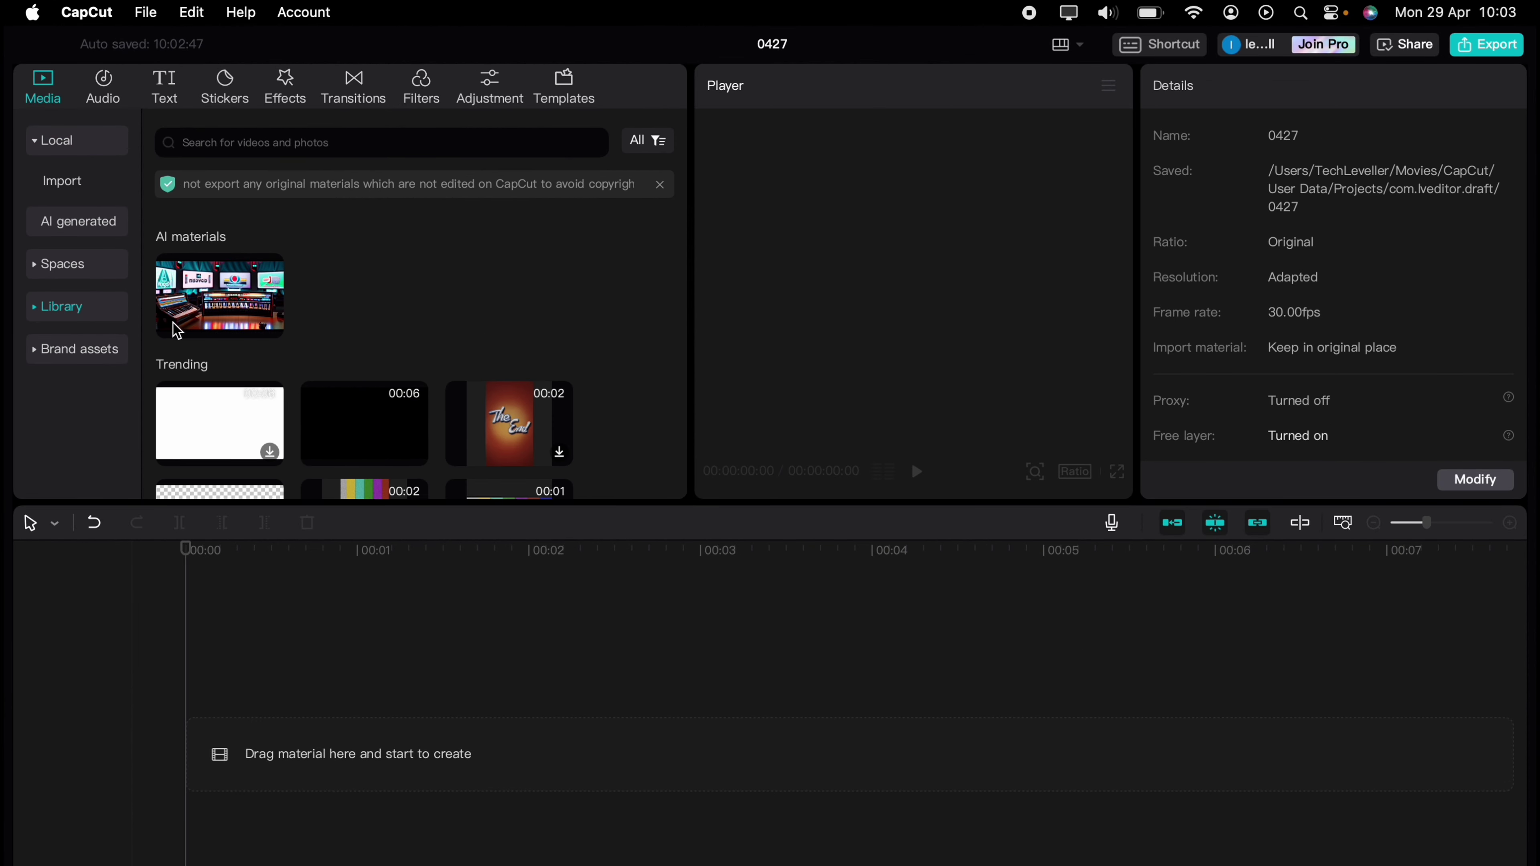
drag(326, 415, 232, 716)
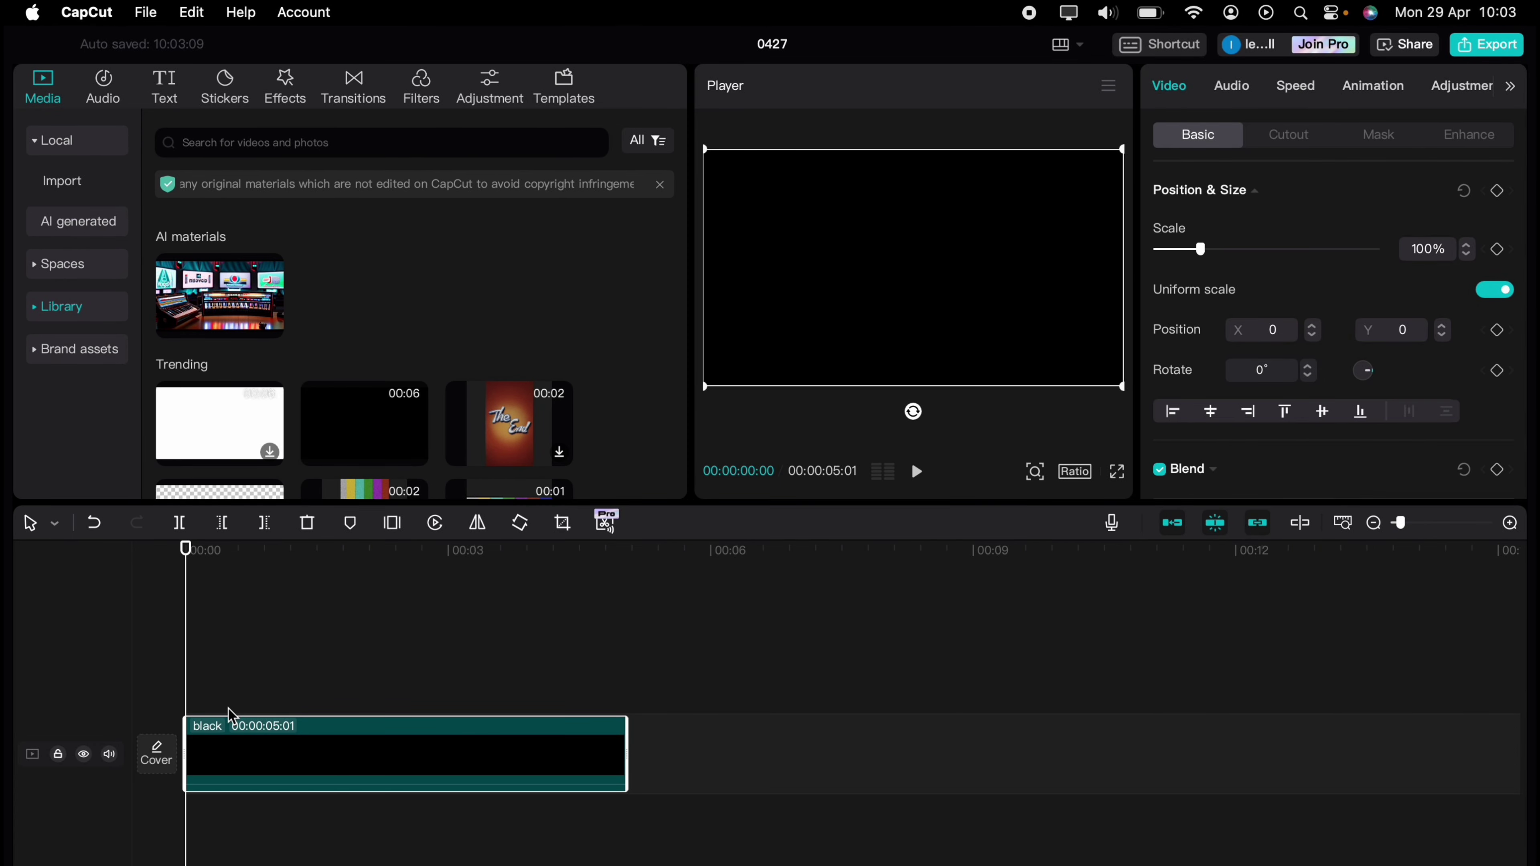
click(165, 85)
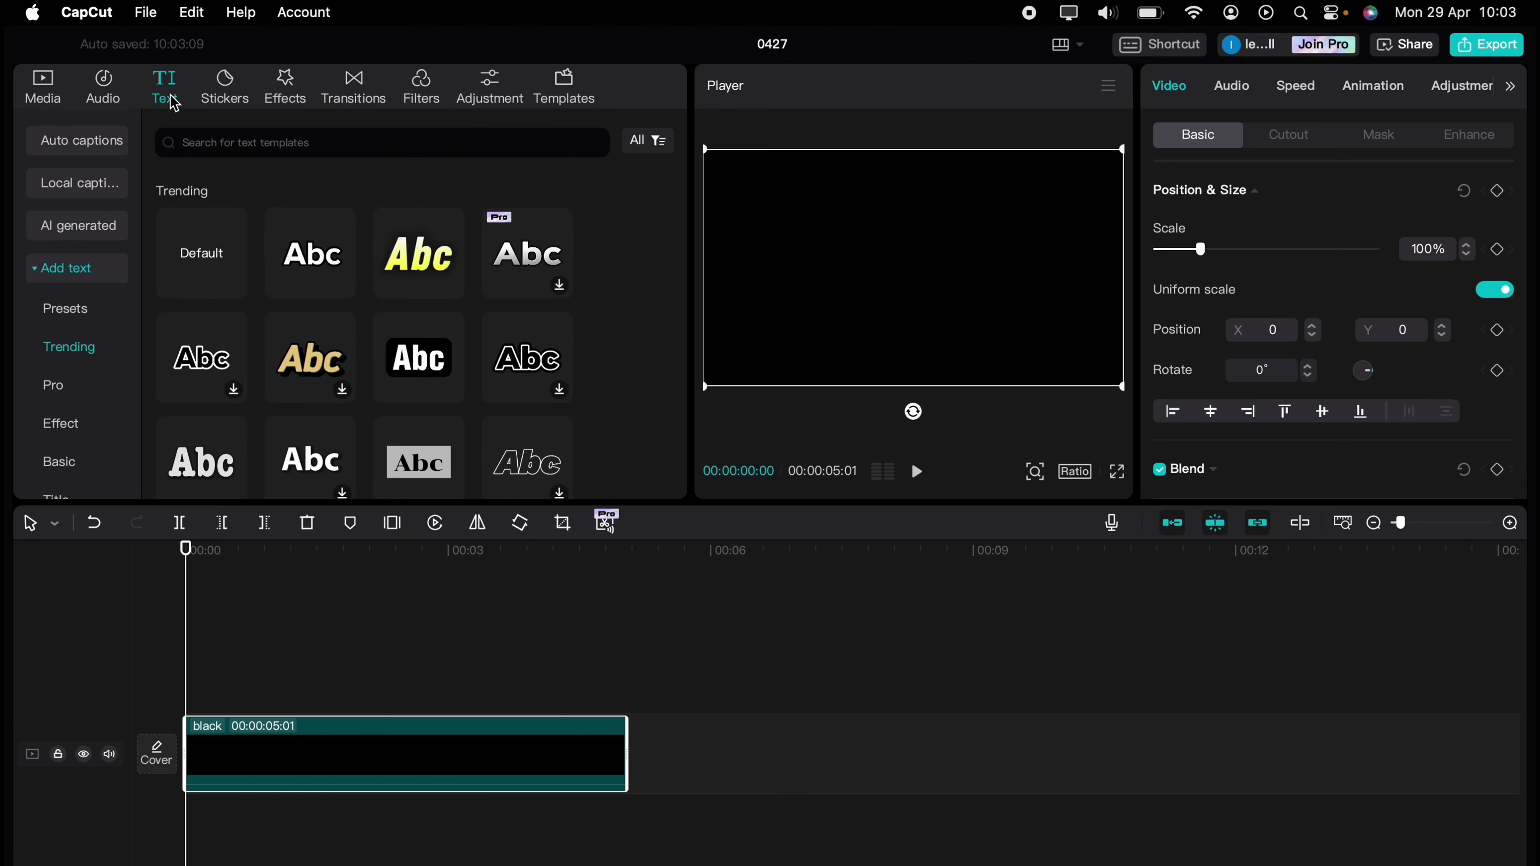
click(209, 268)
drag(209, 267, 201, 696)
drag(447, 696, 628, 696)
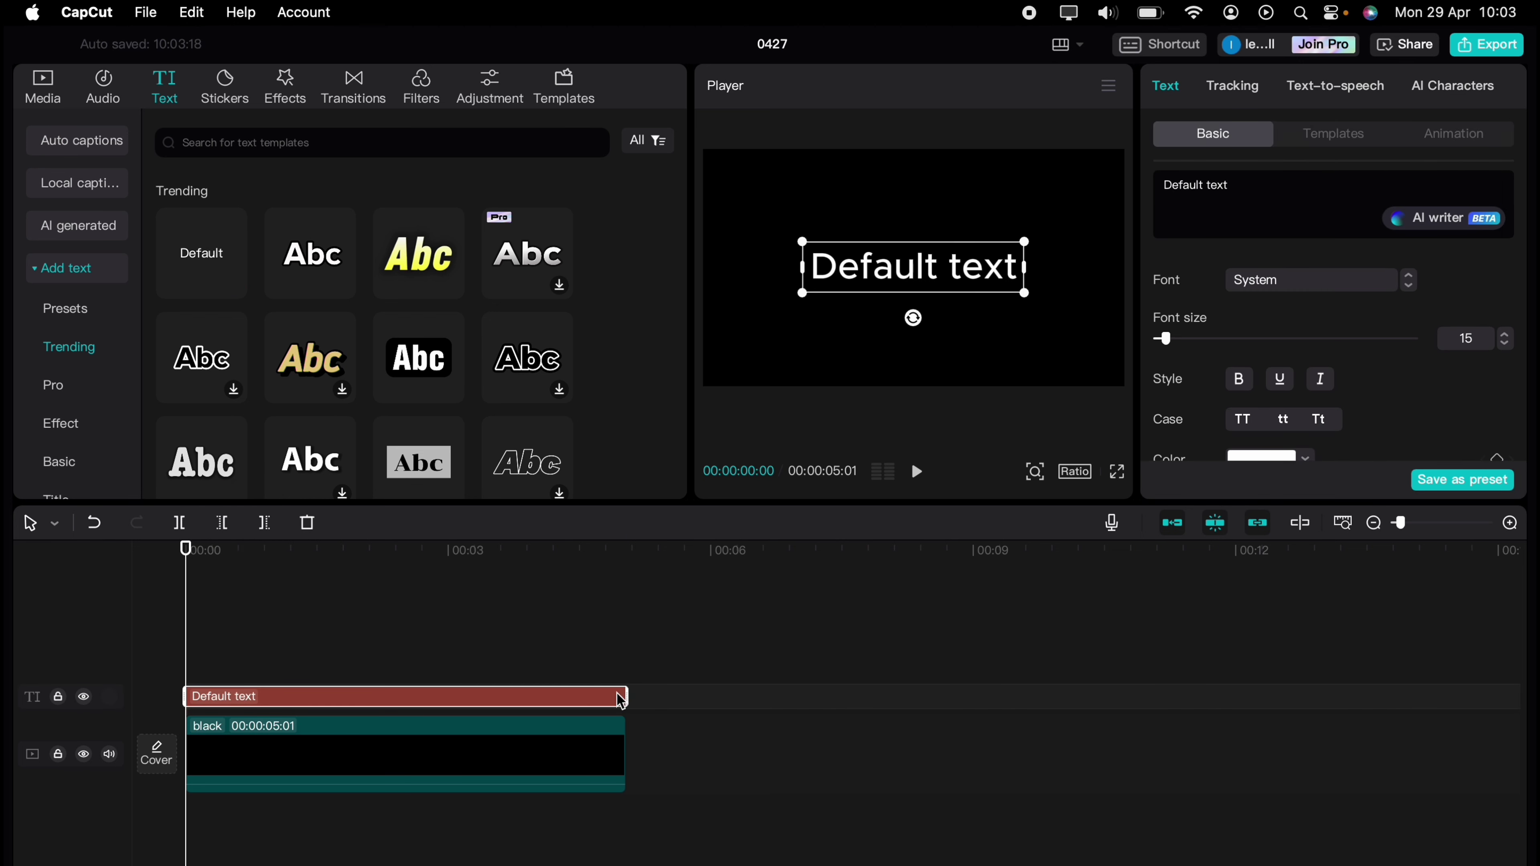
Replace the default text's wording with SPLIT.
click(1234, 183)
text(S)
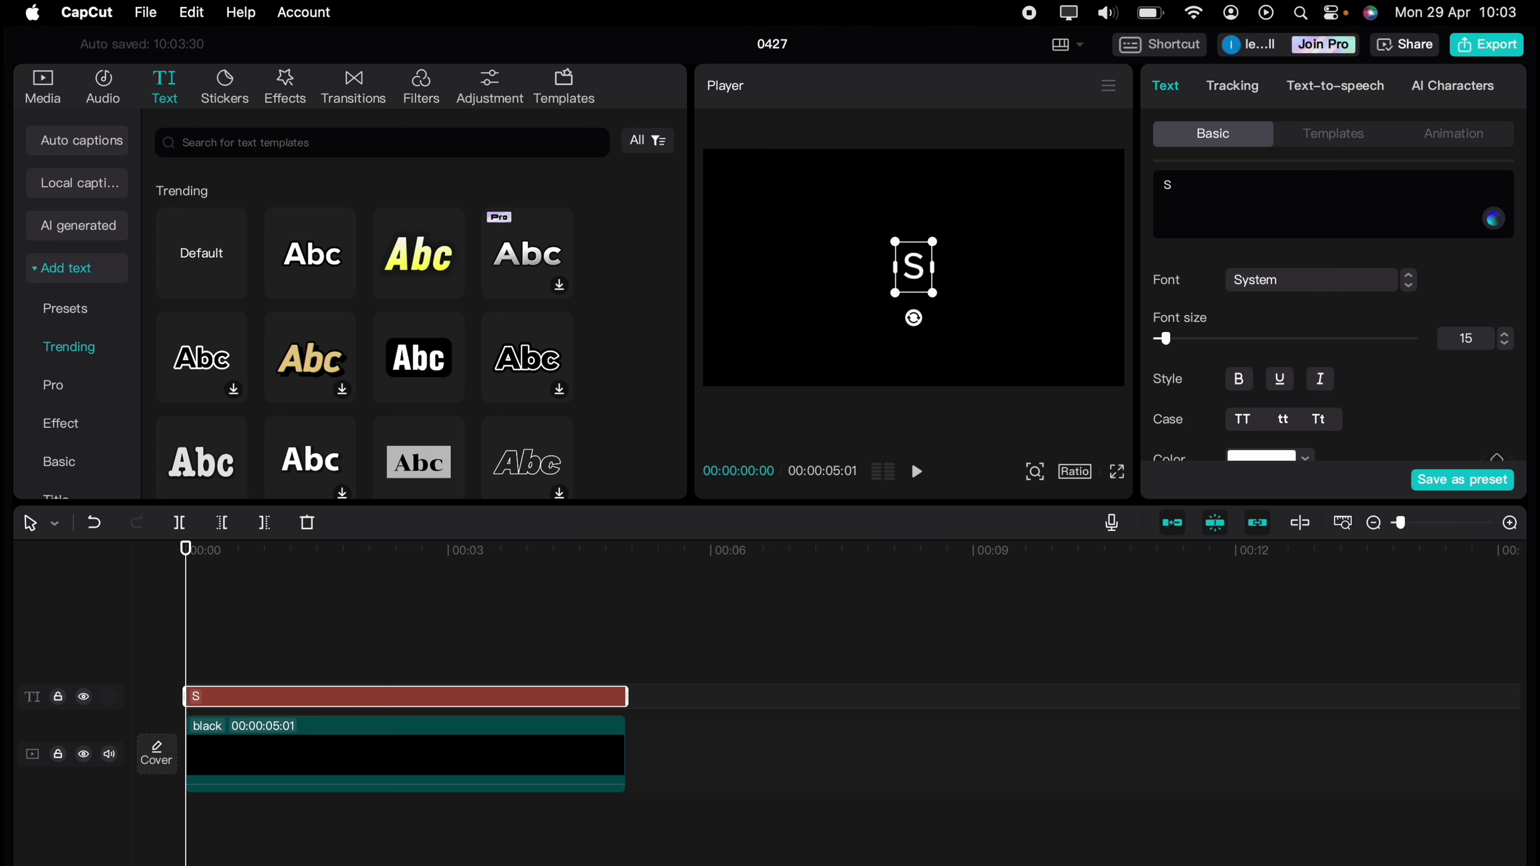
text(PL)
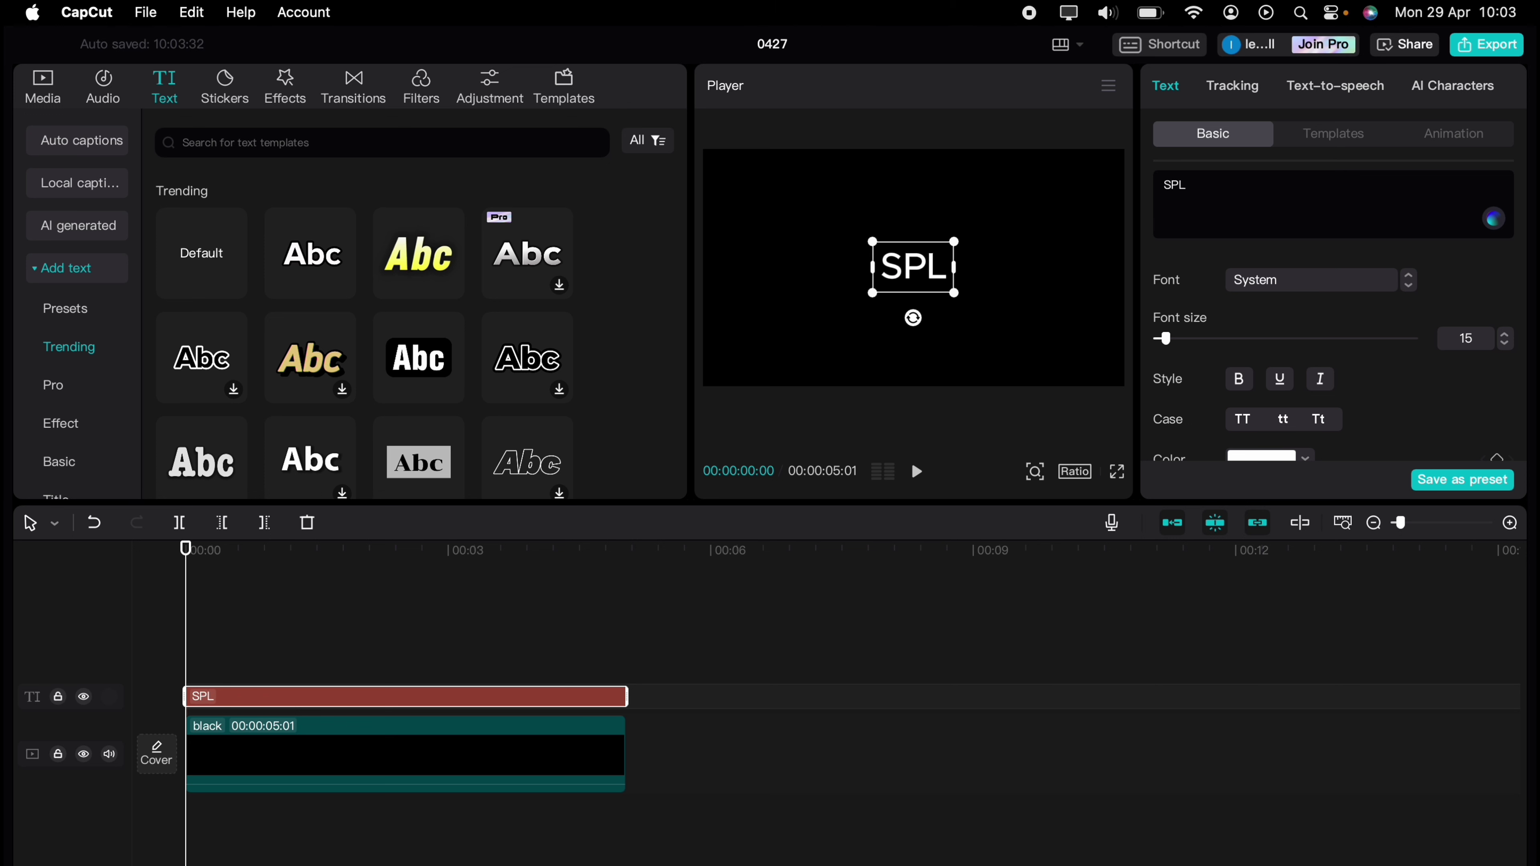
text(IT)
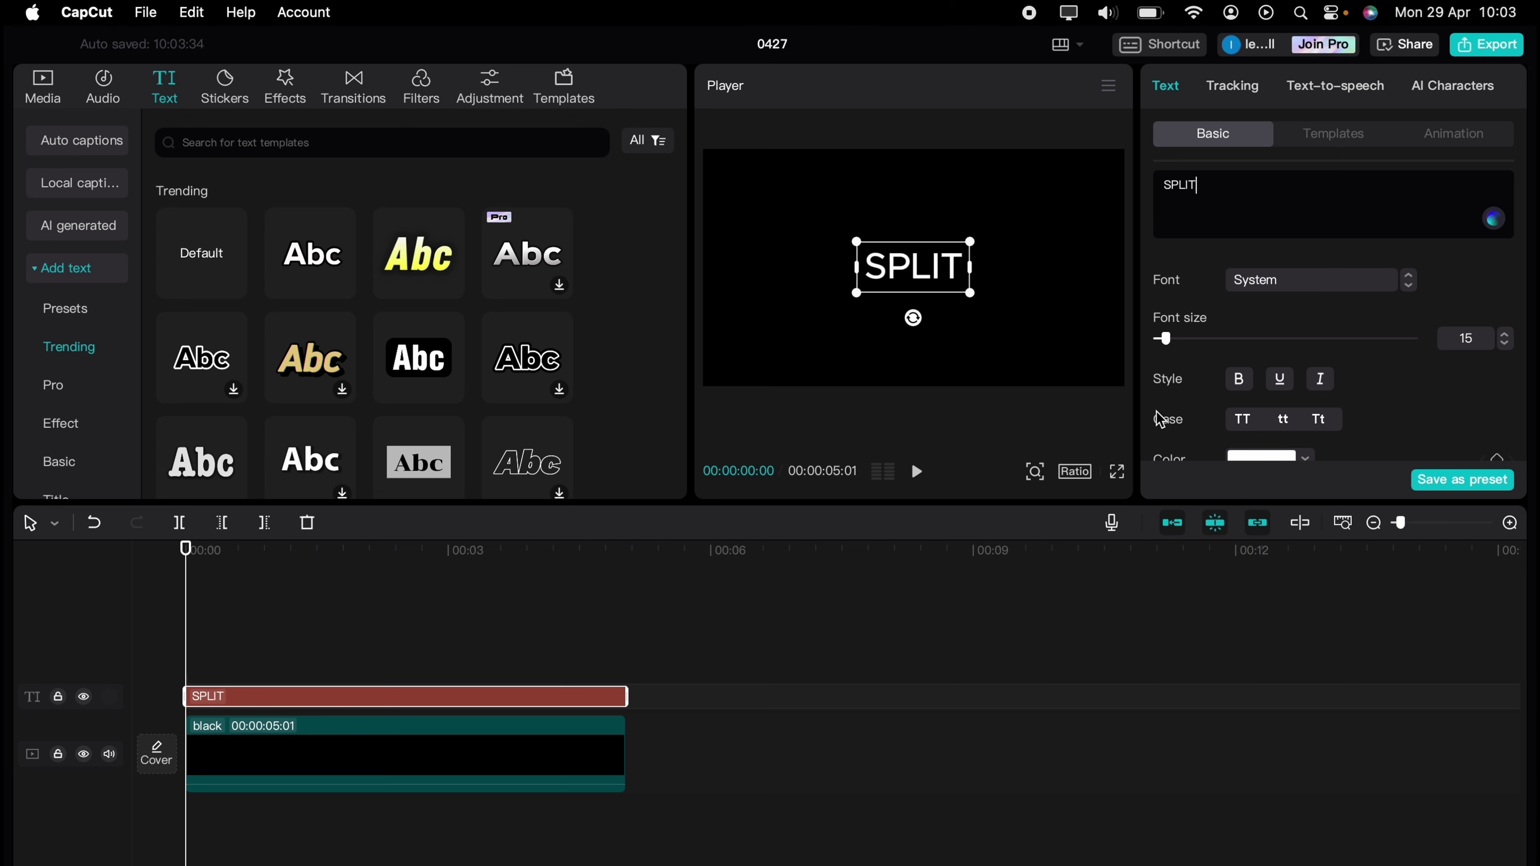
Apply the Kanit-Black font to the SPLIT text and enlarge it to nearly the frame's width with font size 17.
click(1385, 280)
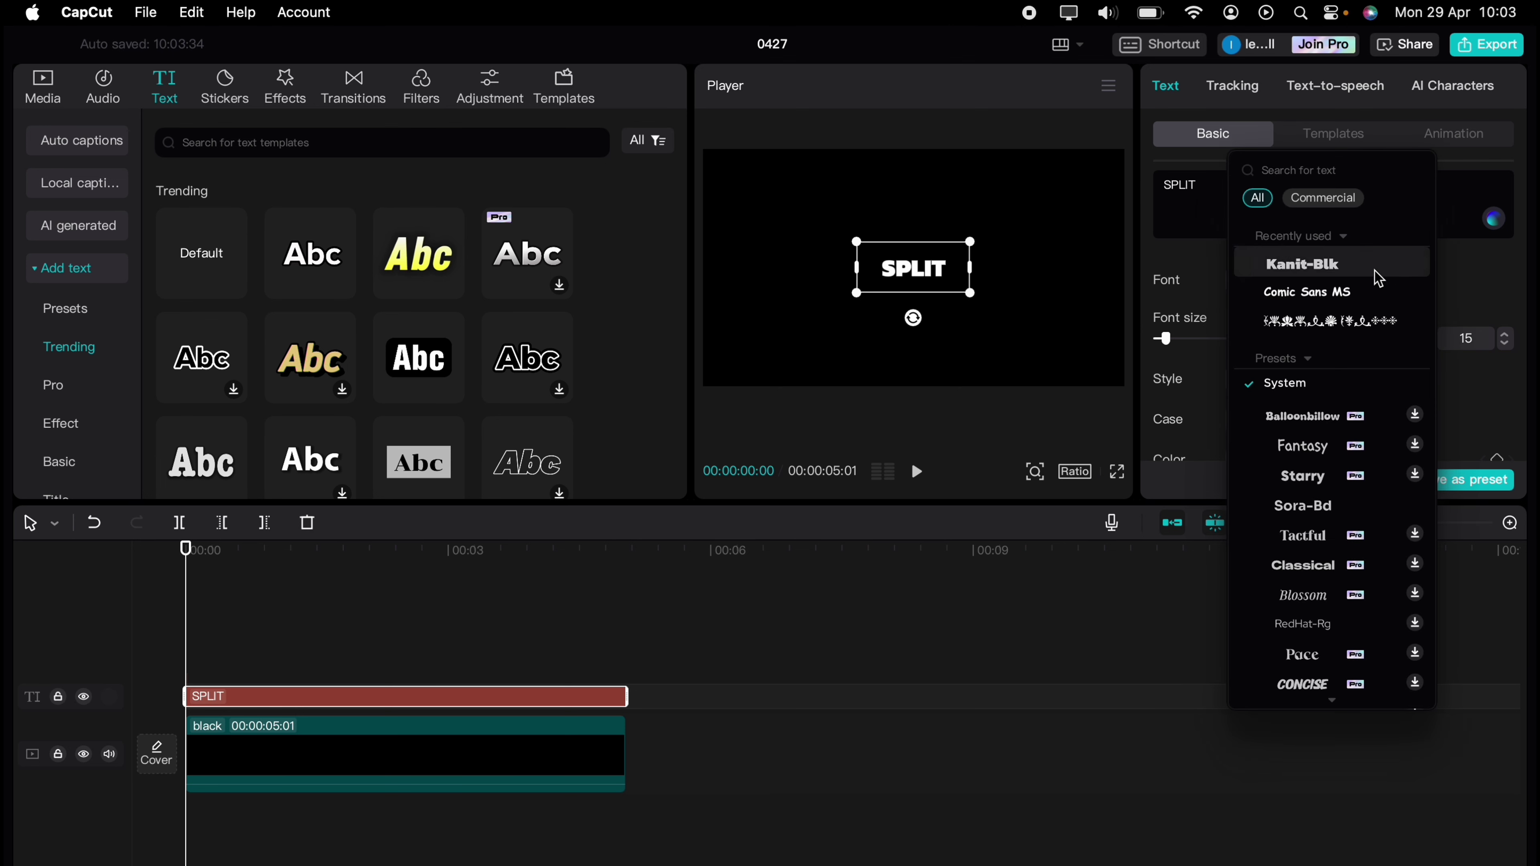
click(1346, 270)
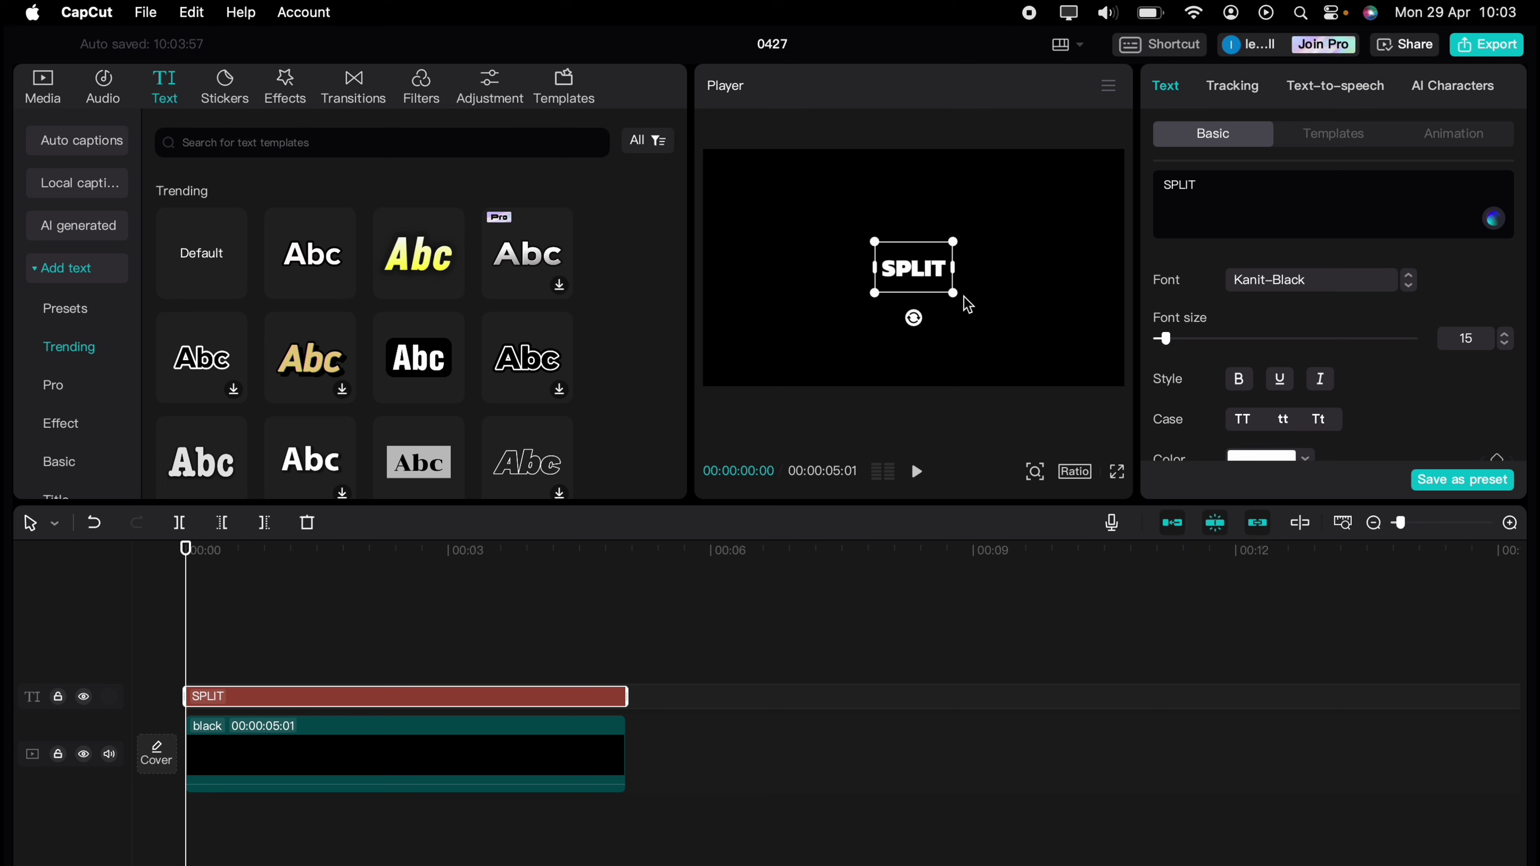
drag(953, 293, 1110, 395)
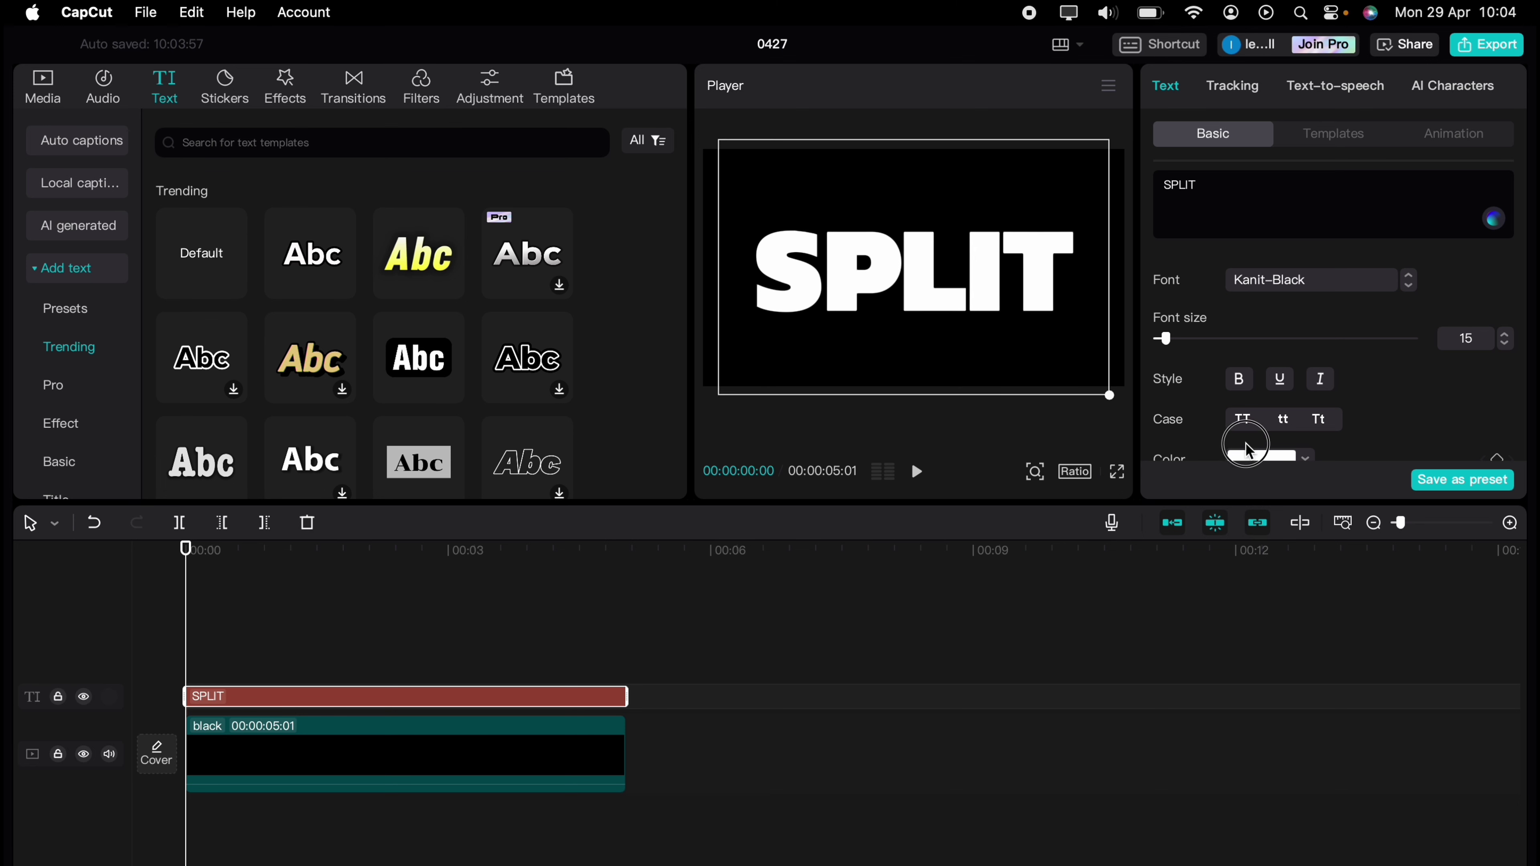
click(1508, 335)
click(1508, 335)
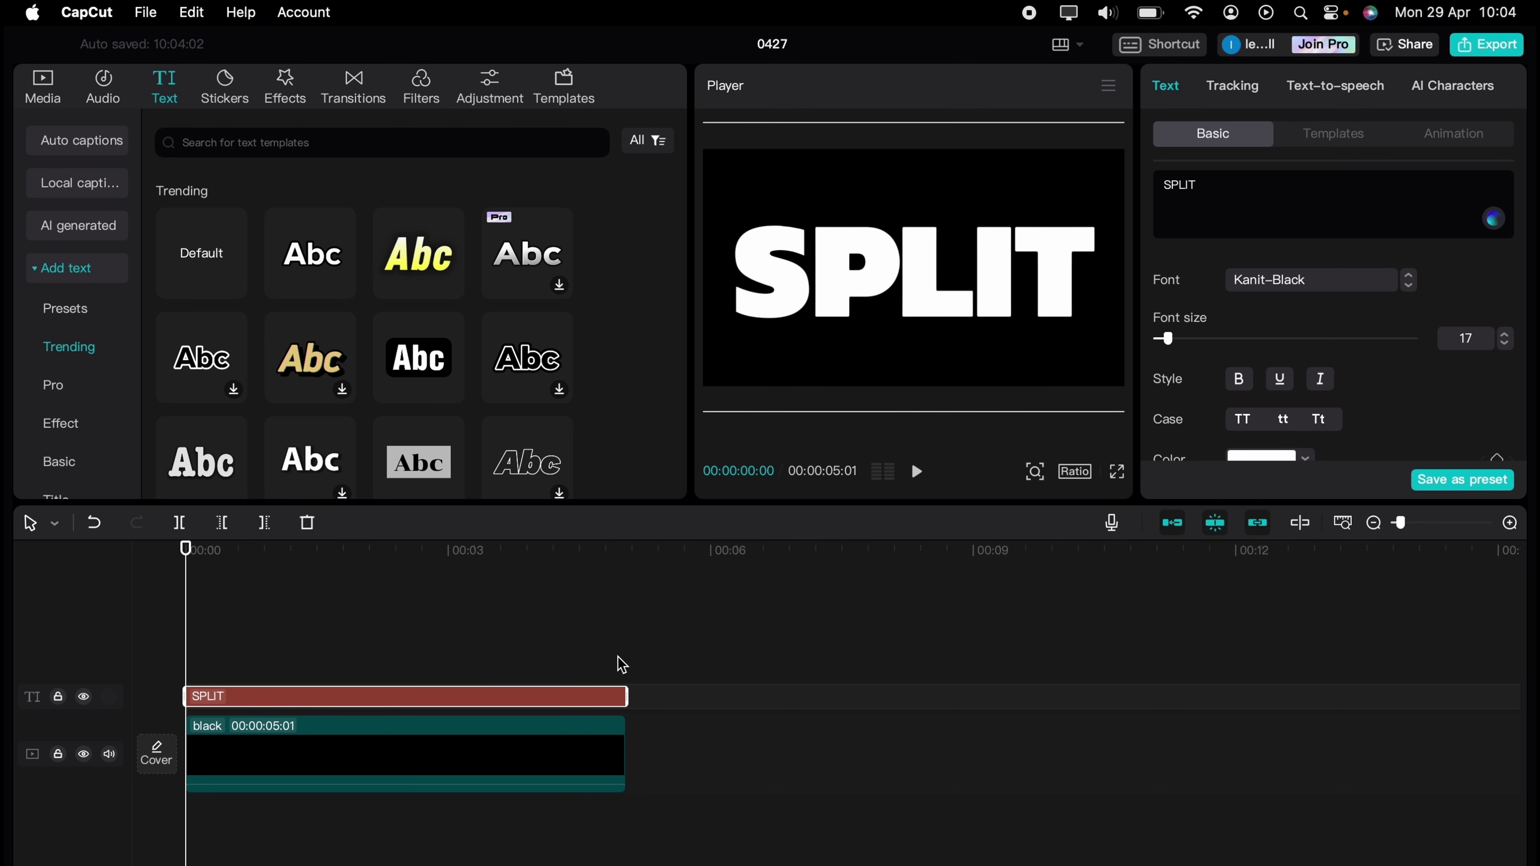
Combine the SPLIT text and the black clip into a compound clip.
click(702, 645)
click(472, 758)
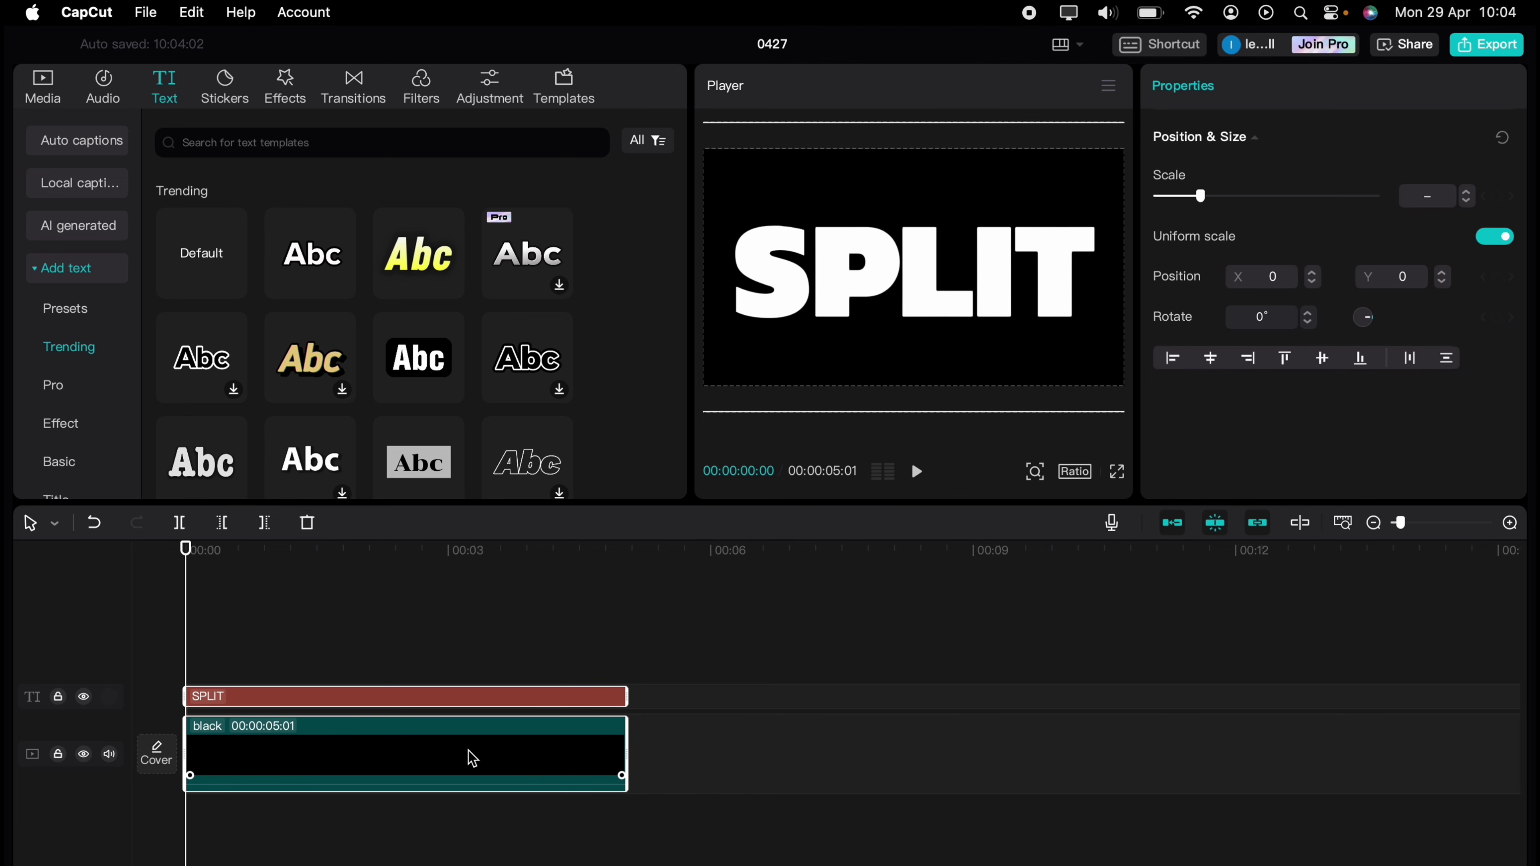
right_click(472, 759)
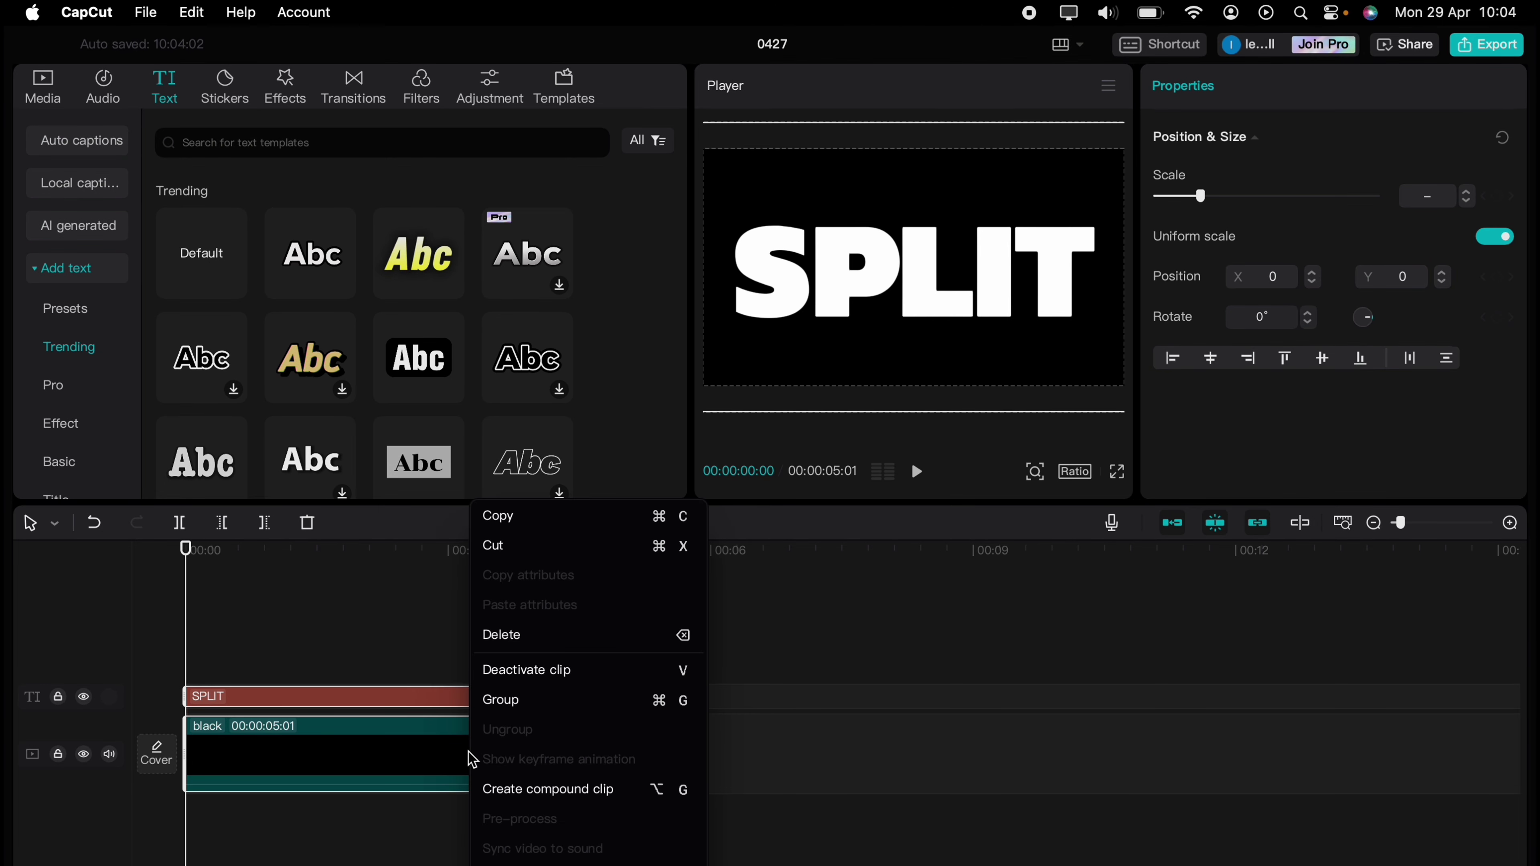
click(508, 788)
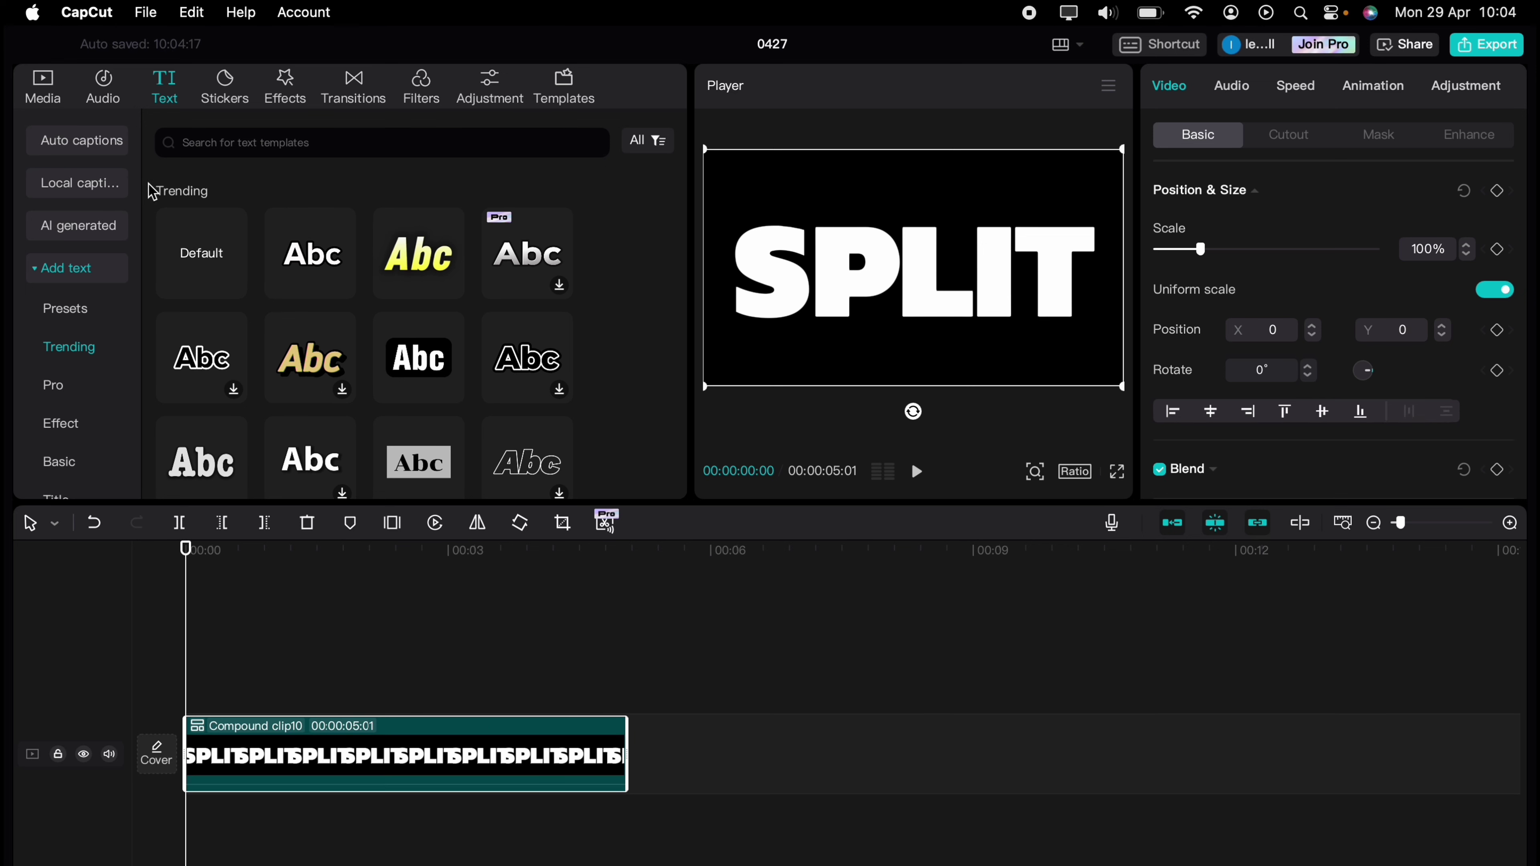
click(47, 96)
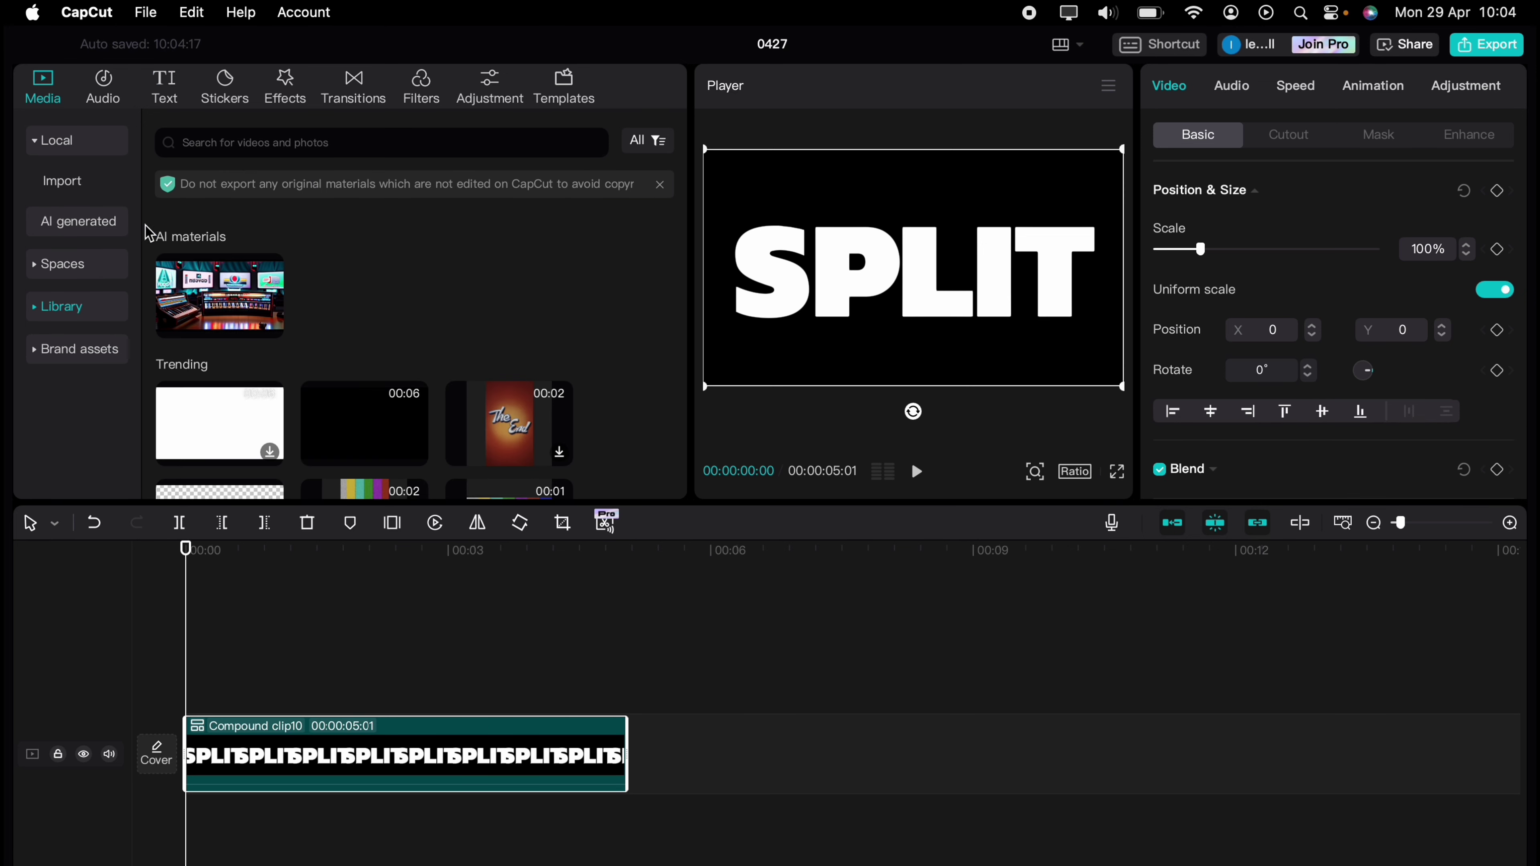
click(84, 145)
click(84, 144)
click(66, 182)
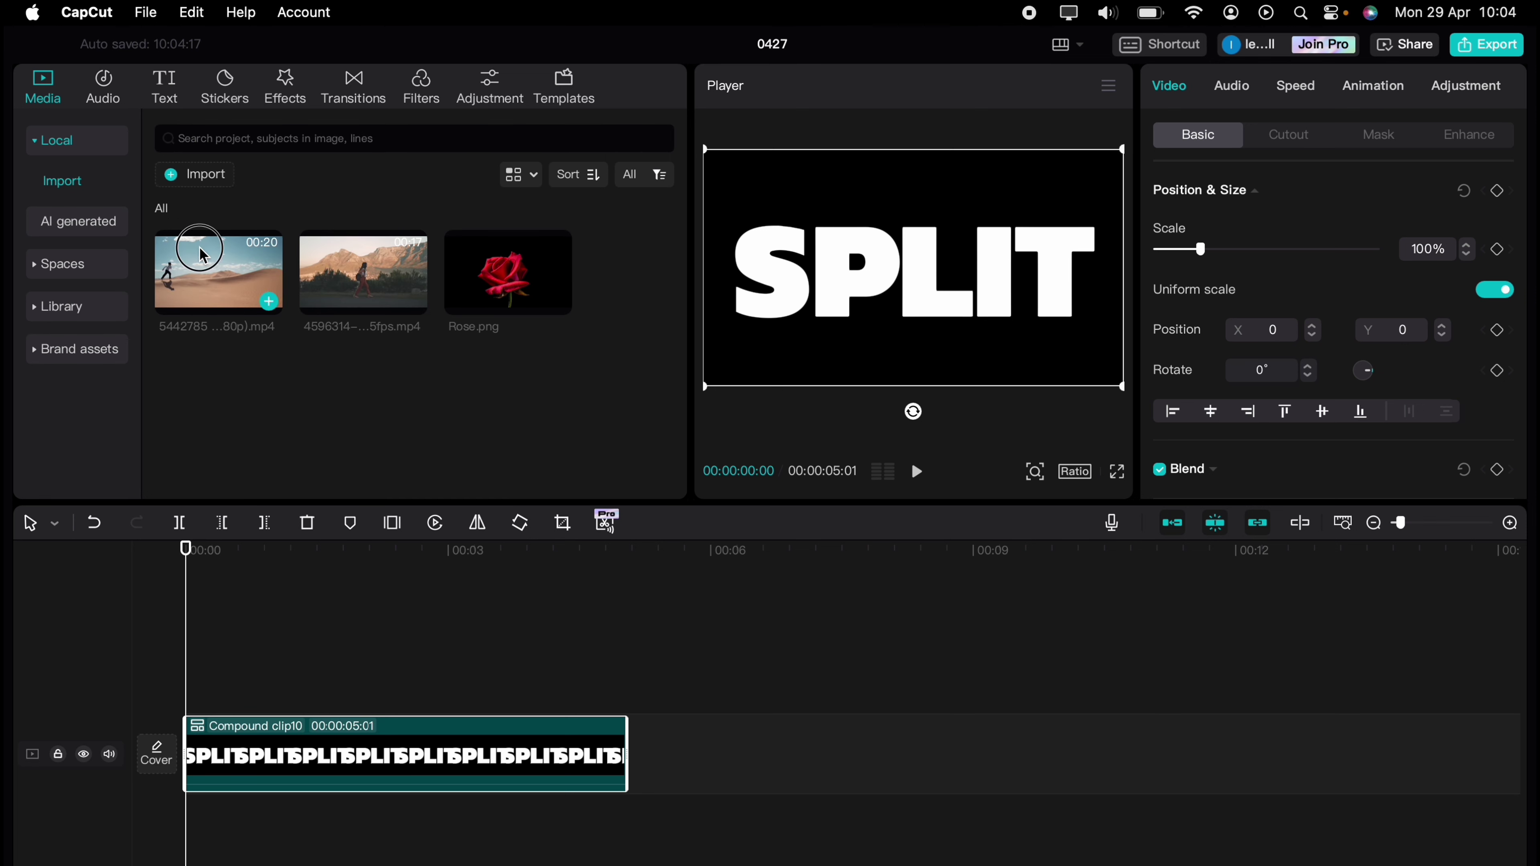
drag(202, 253, 243, 652)
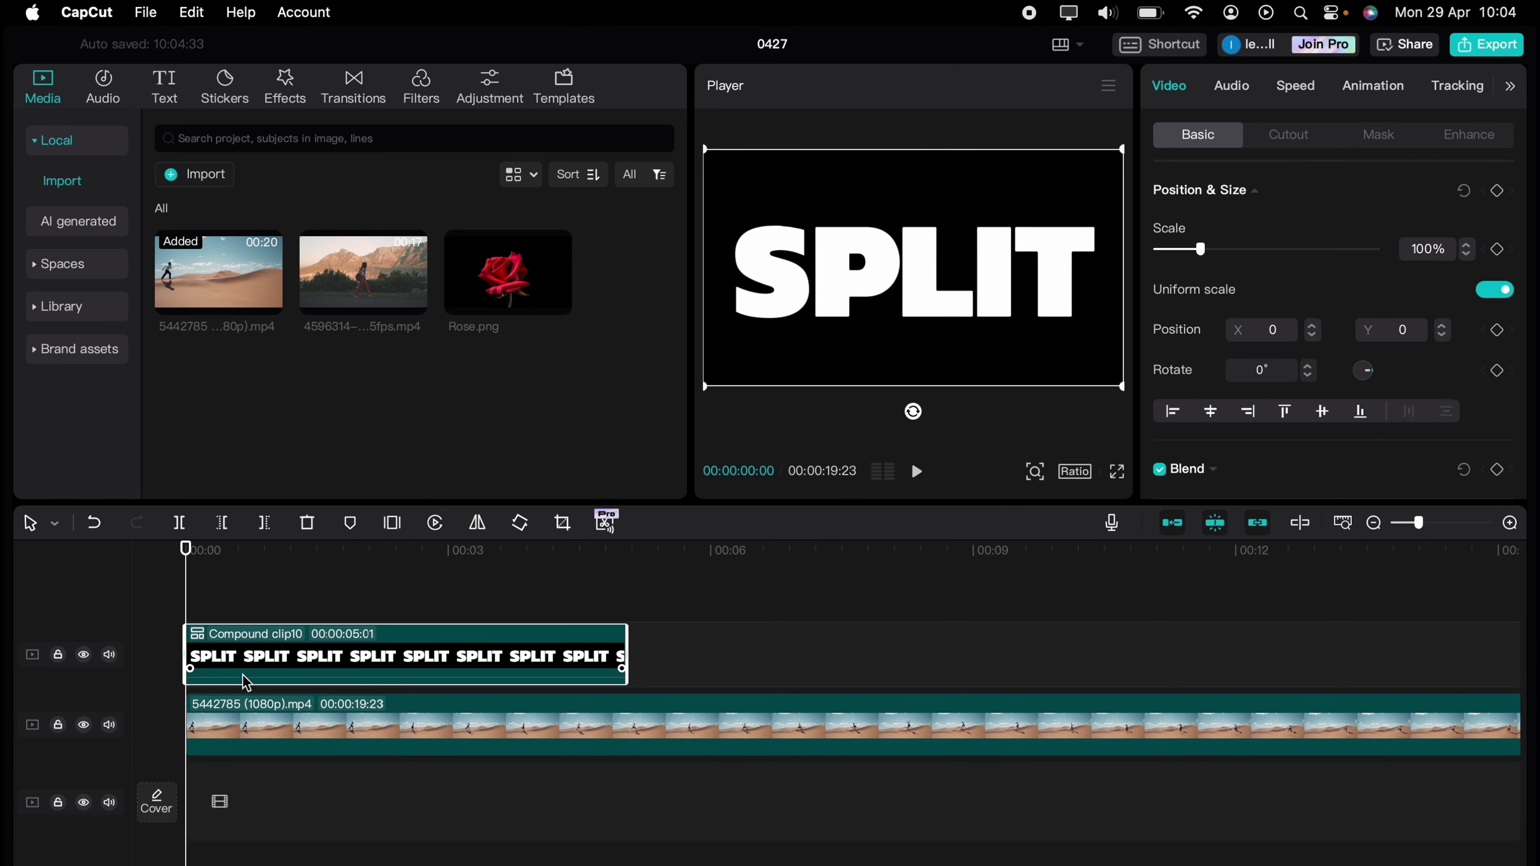
click(613, 735)
scroll(830, 741, right, 10)
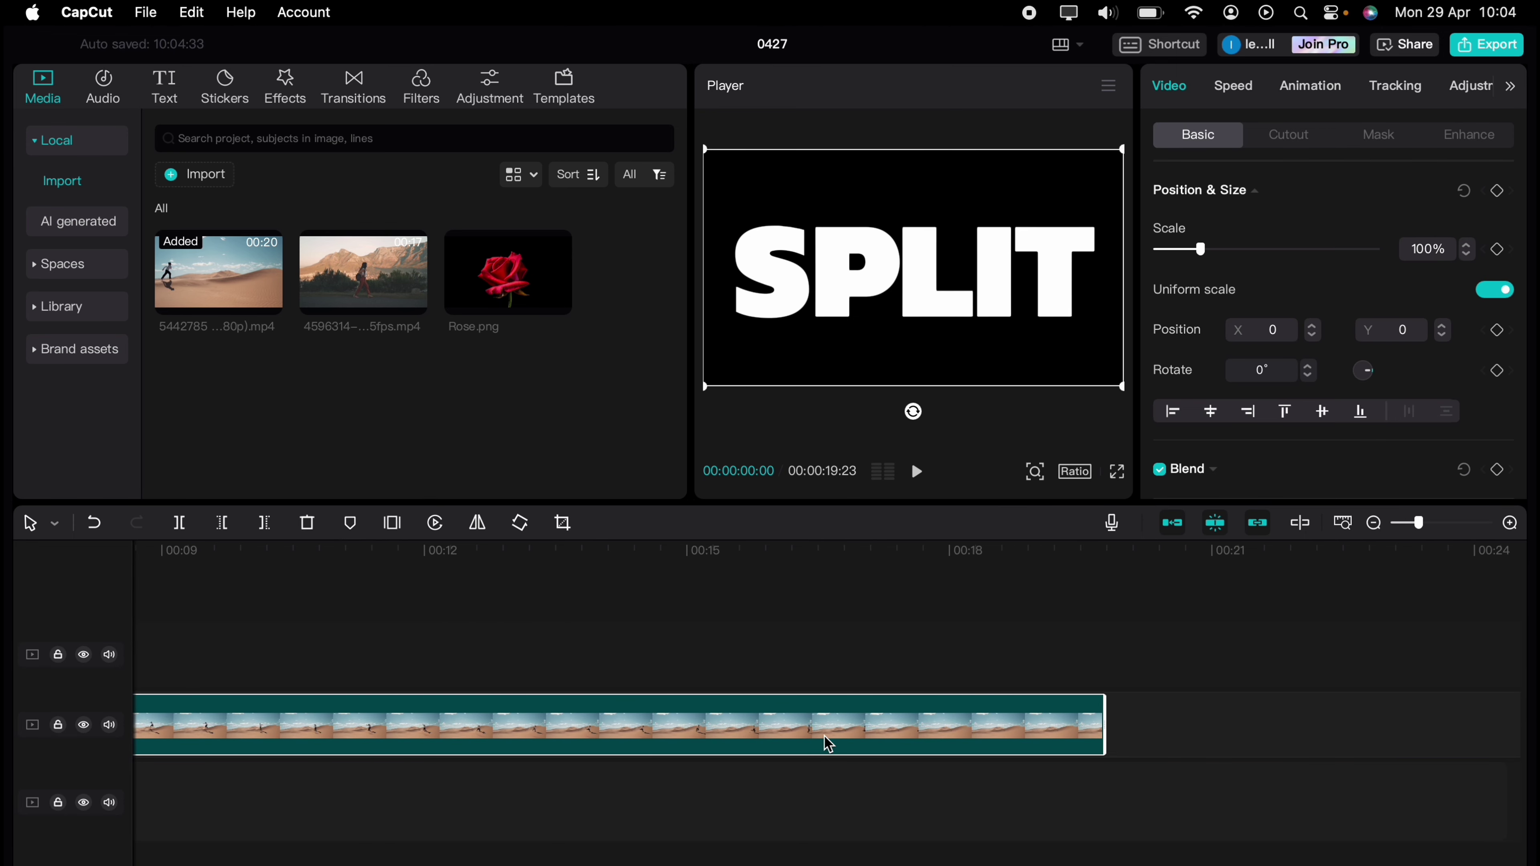
drag(1101, 728, 198, 750)
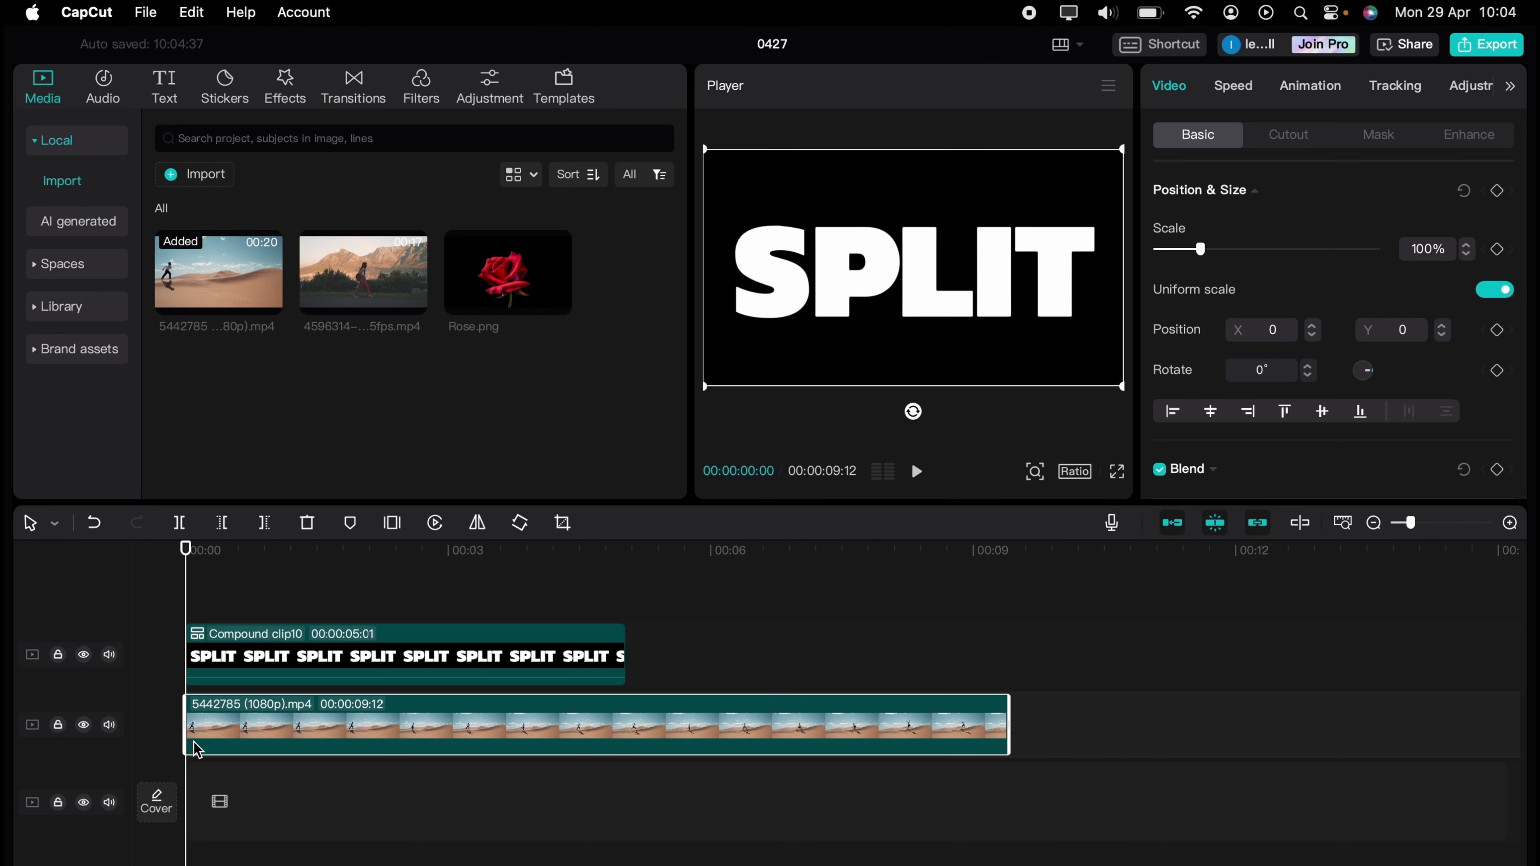
drag(1009, 719, 626, 708)
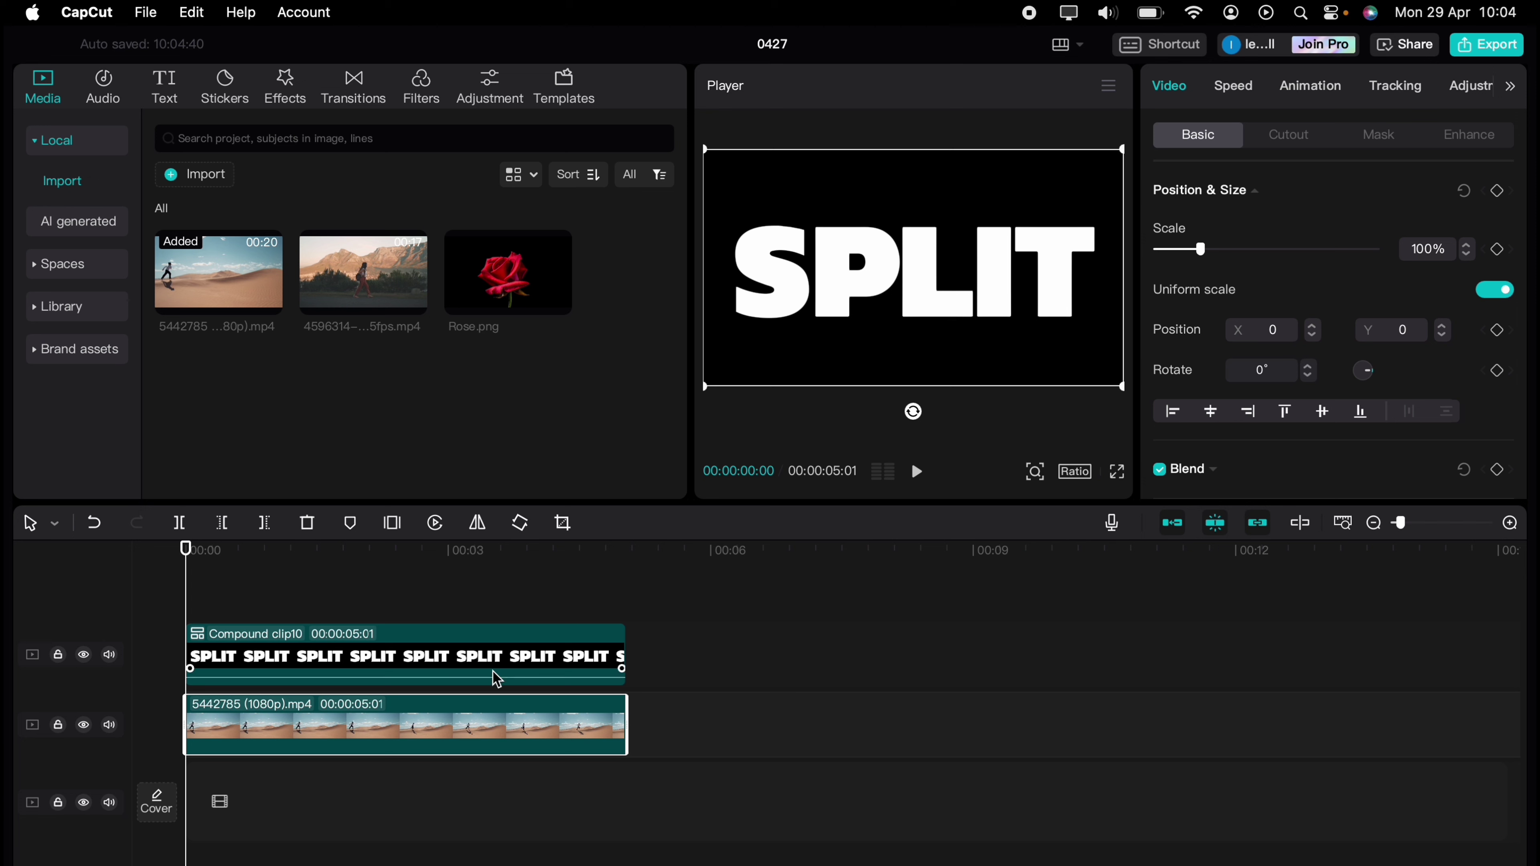
Set the SPLIT compound clip's blend mode to Multiply.
click(428, 634)
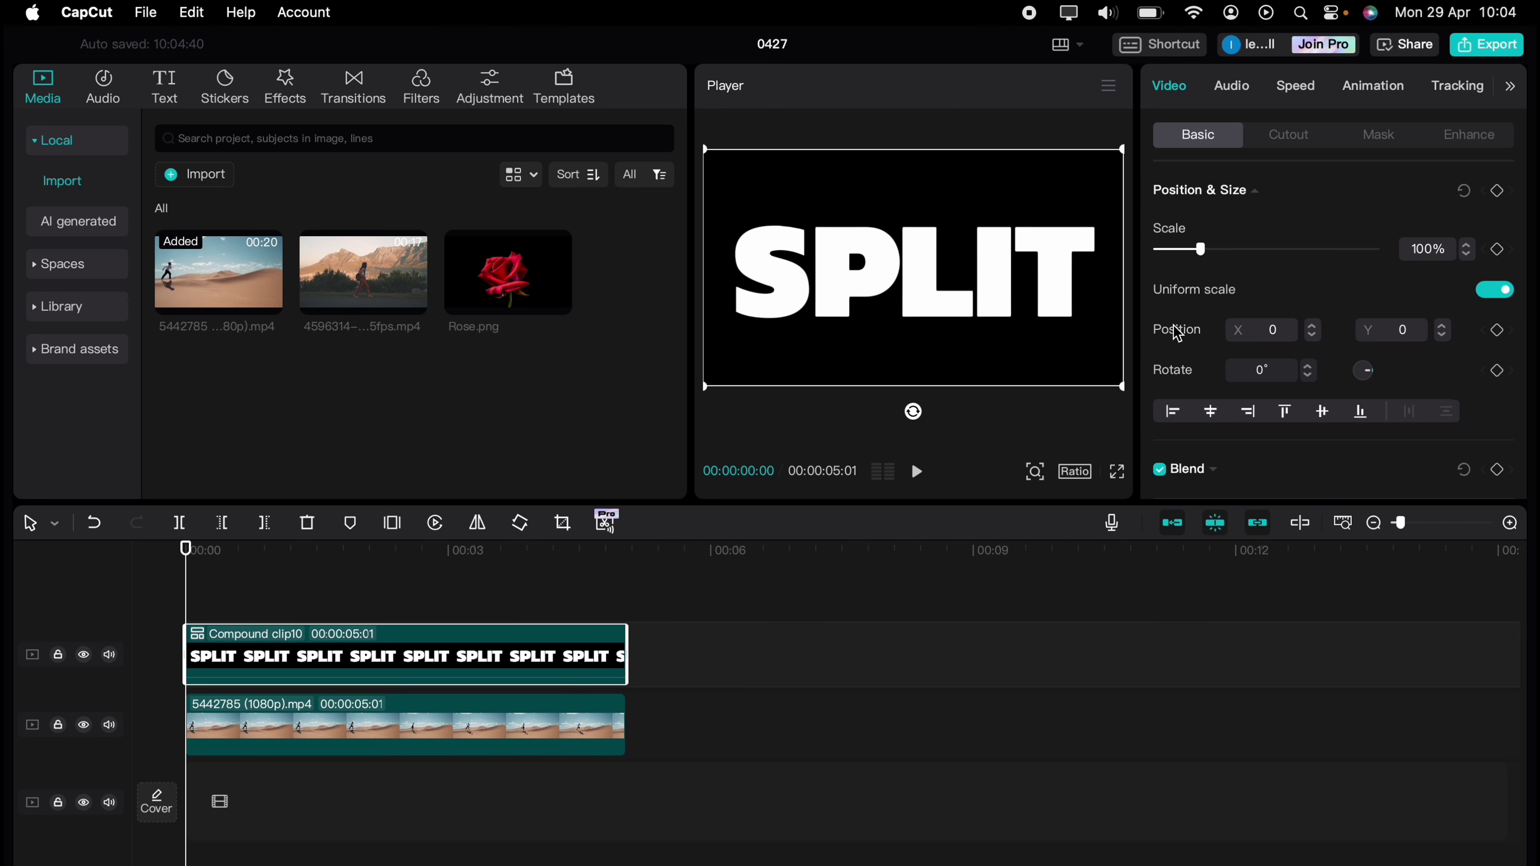
scroll(1177, 333, down, 4)
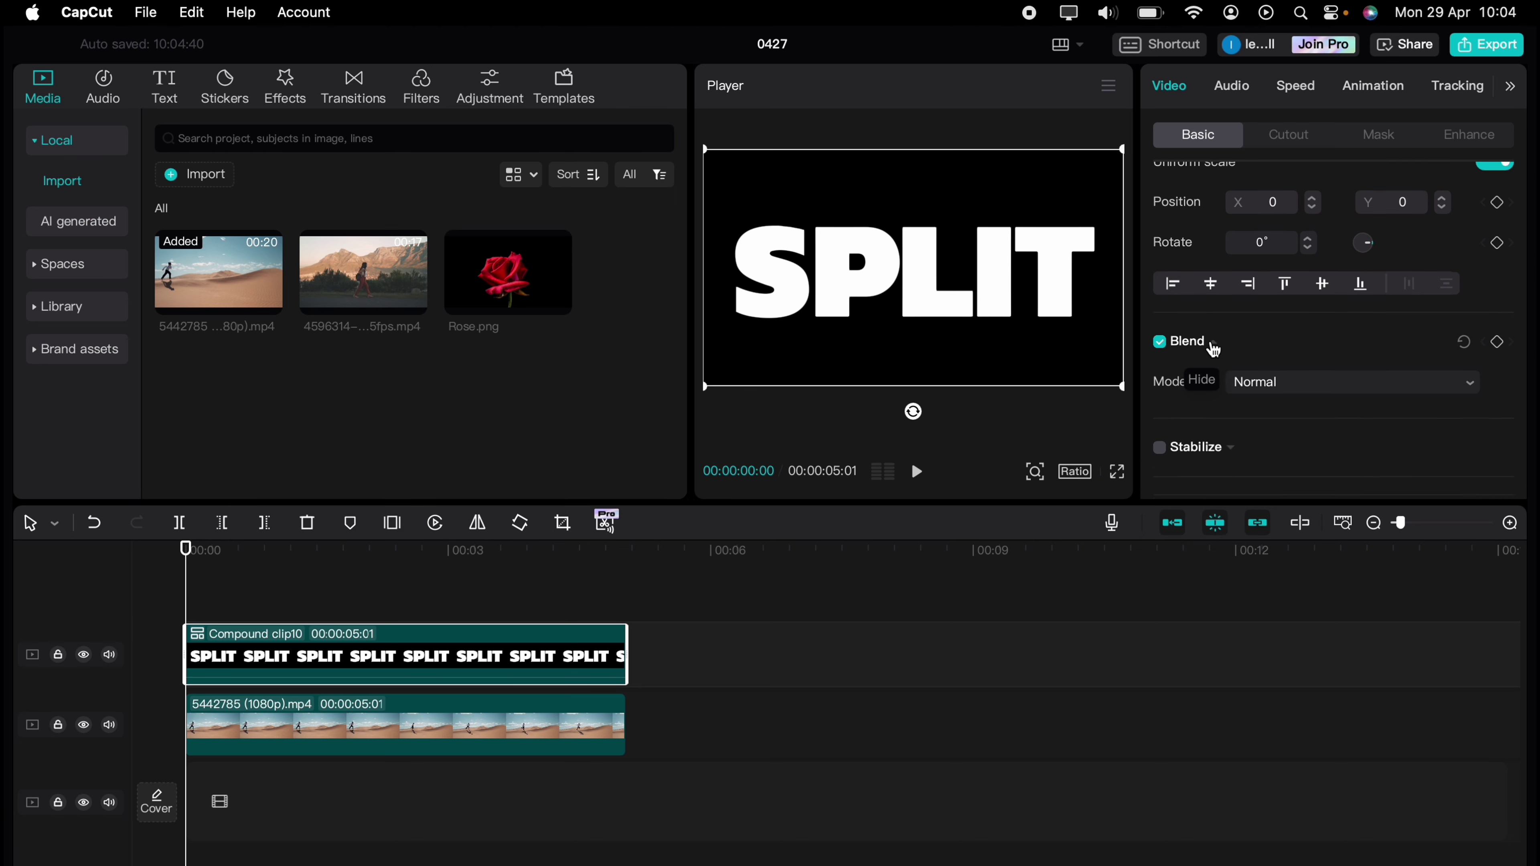
scroll(1172, 389, down, 3)
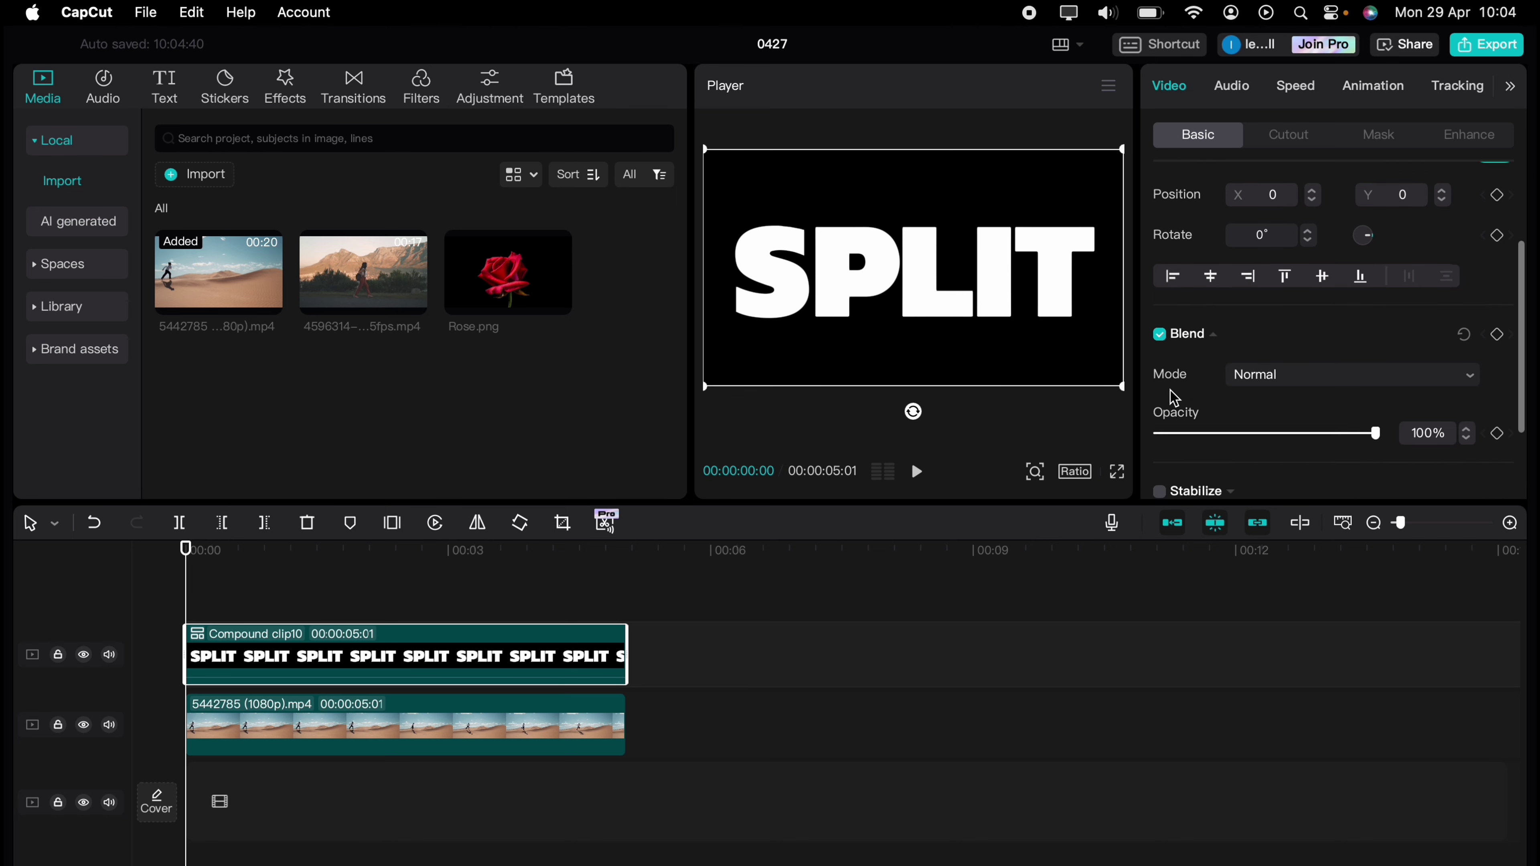
click(1279, 291)
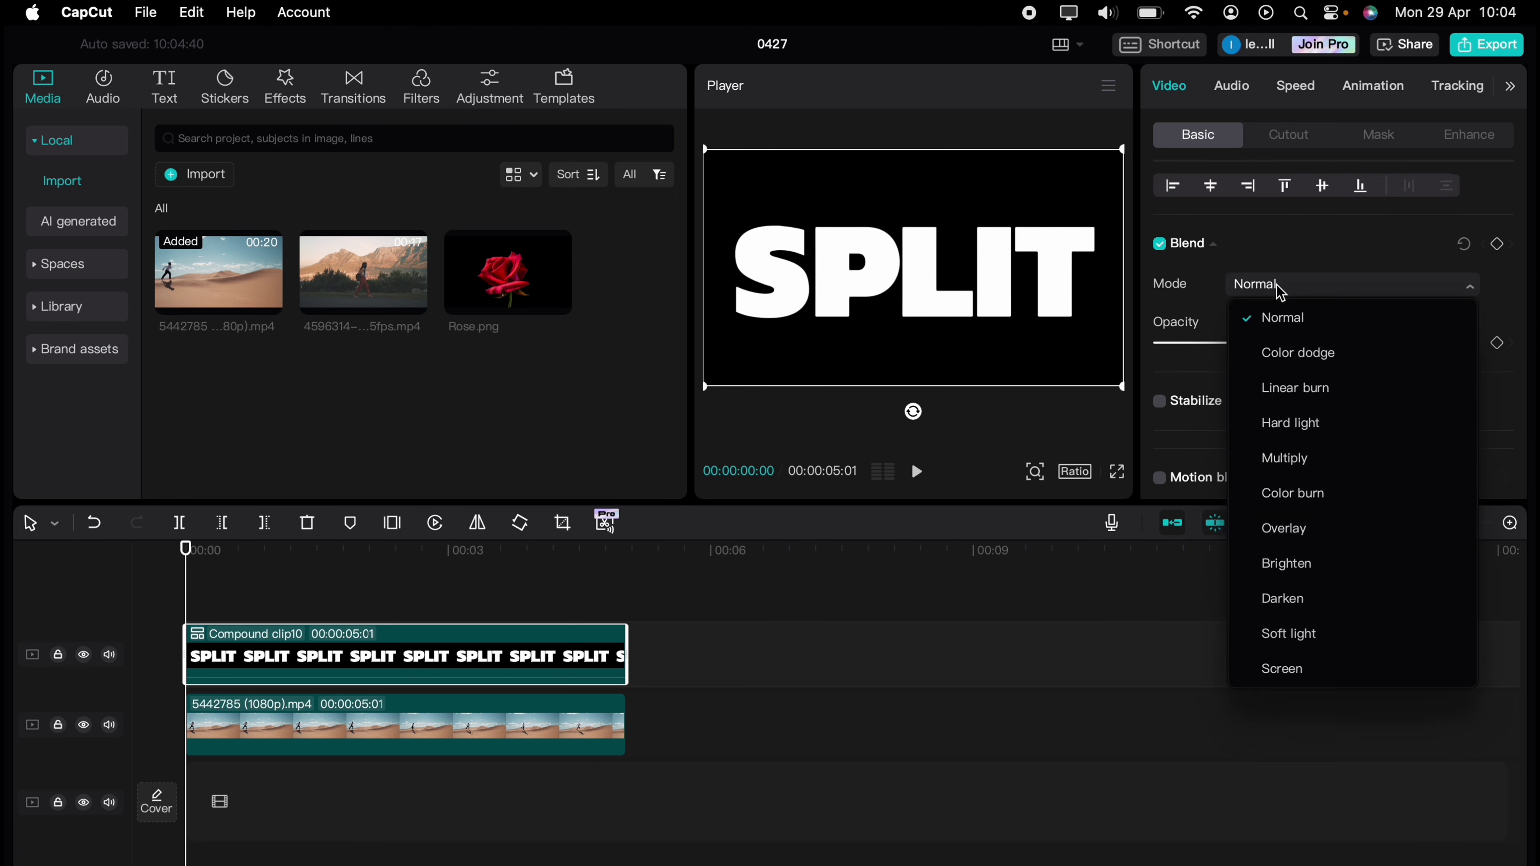
click(1294, 463)
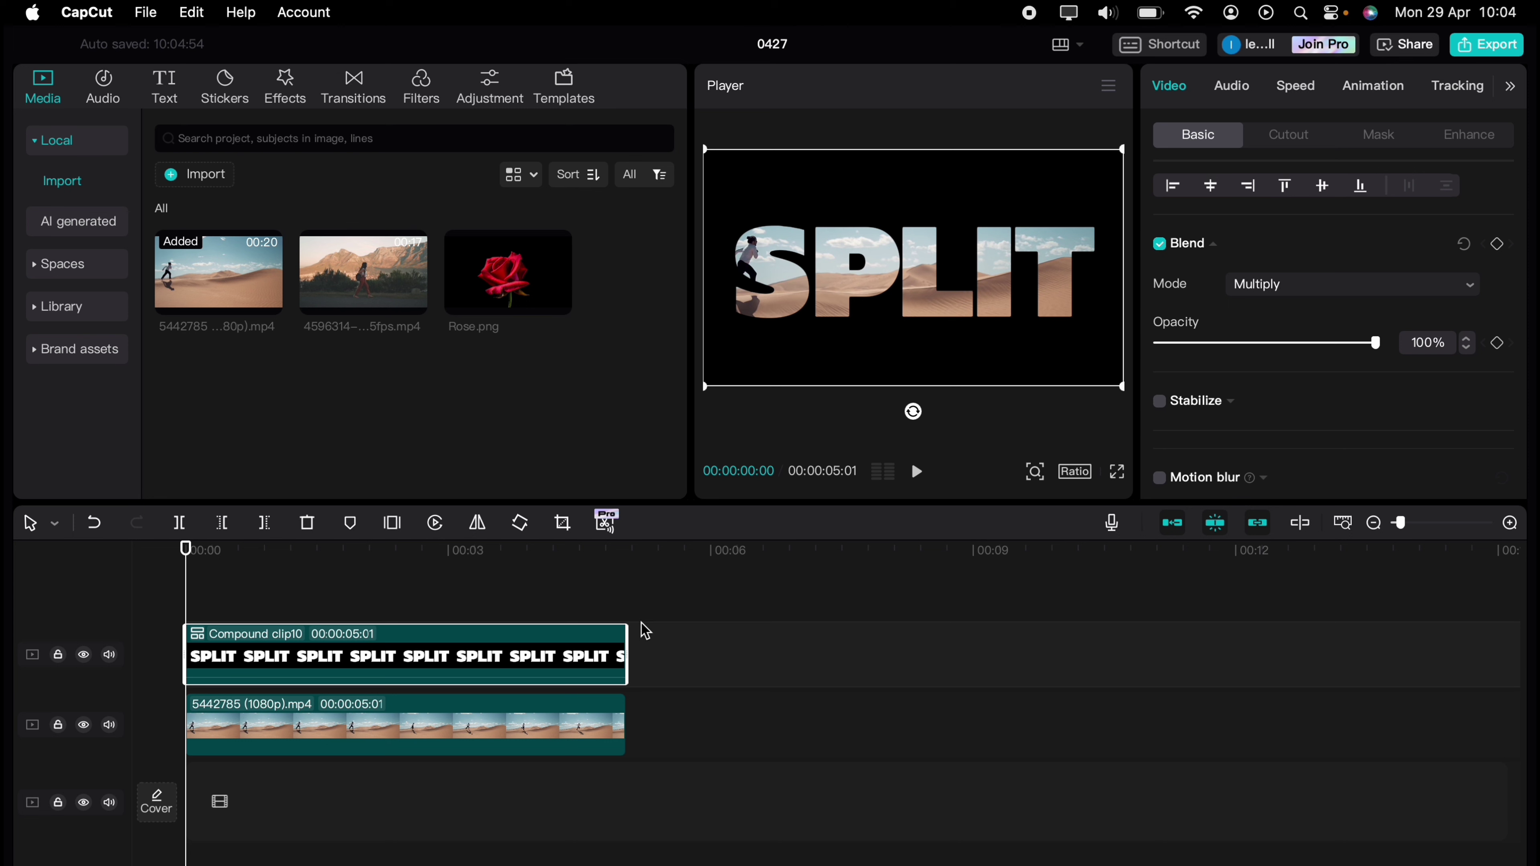
Copy the SPLIT compound clip and paste the duplicate on a track above it at the timeline's start.
right_click(477, 664)
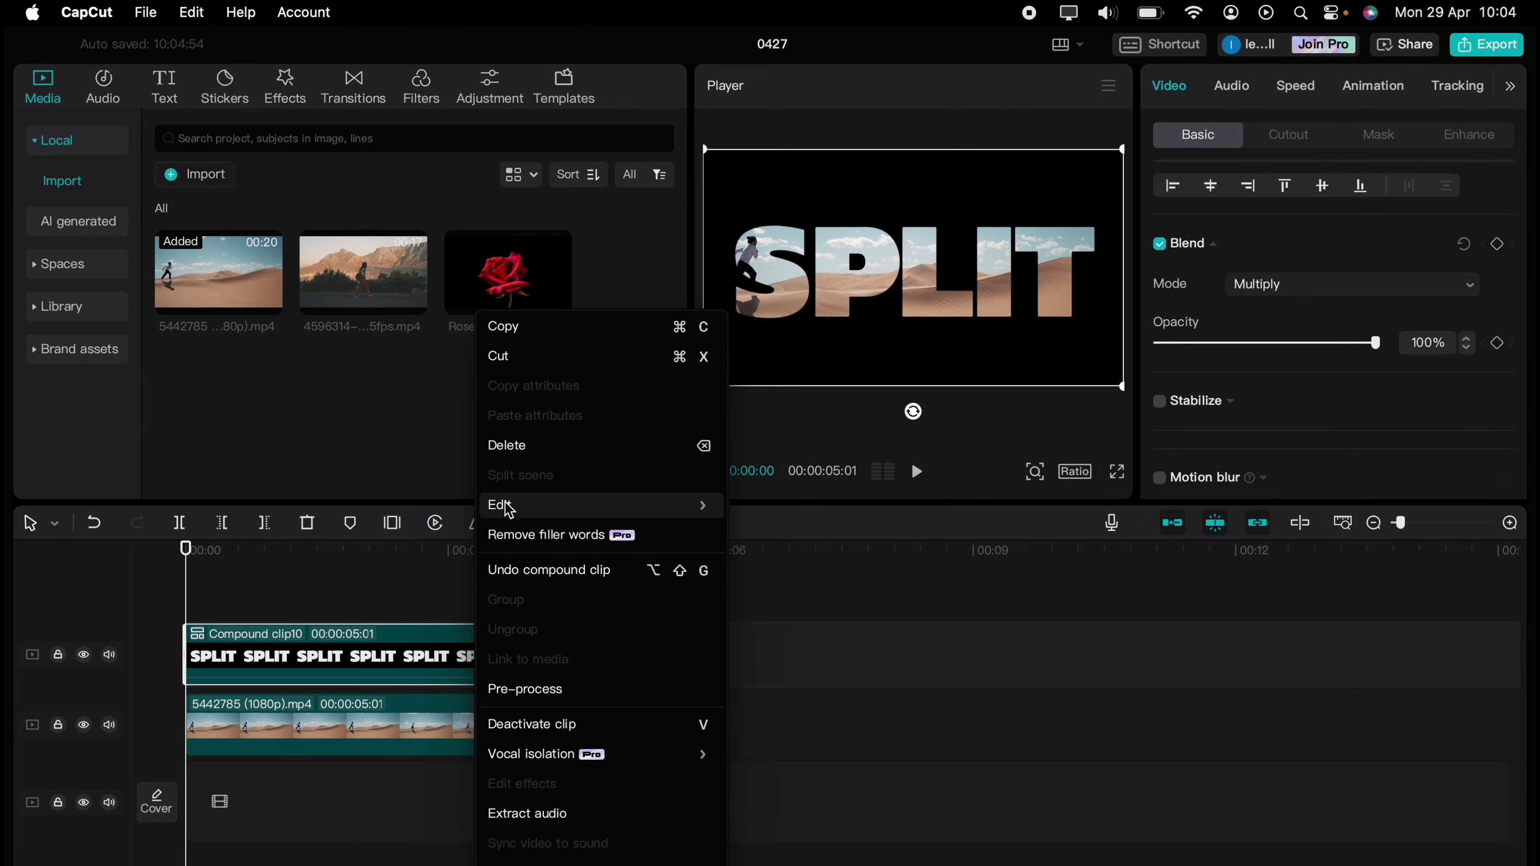
click(522, 334)
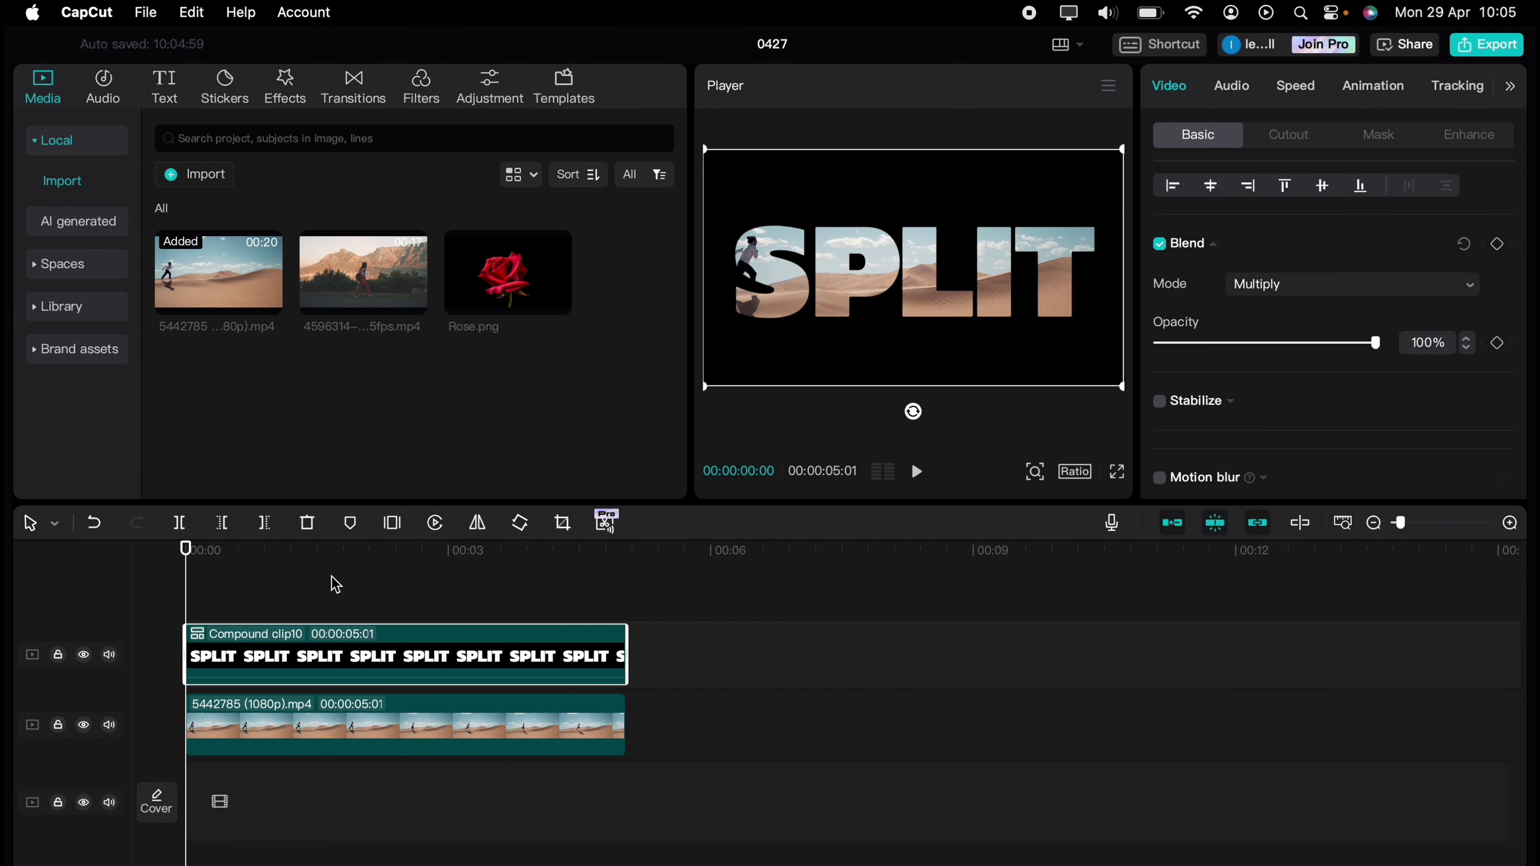
right_click(340, 585)
click(358, 595)
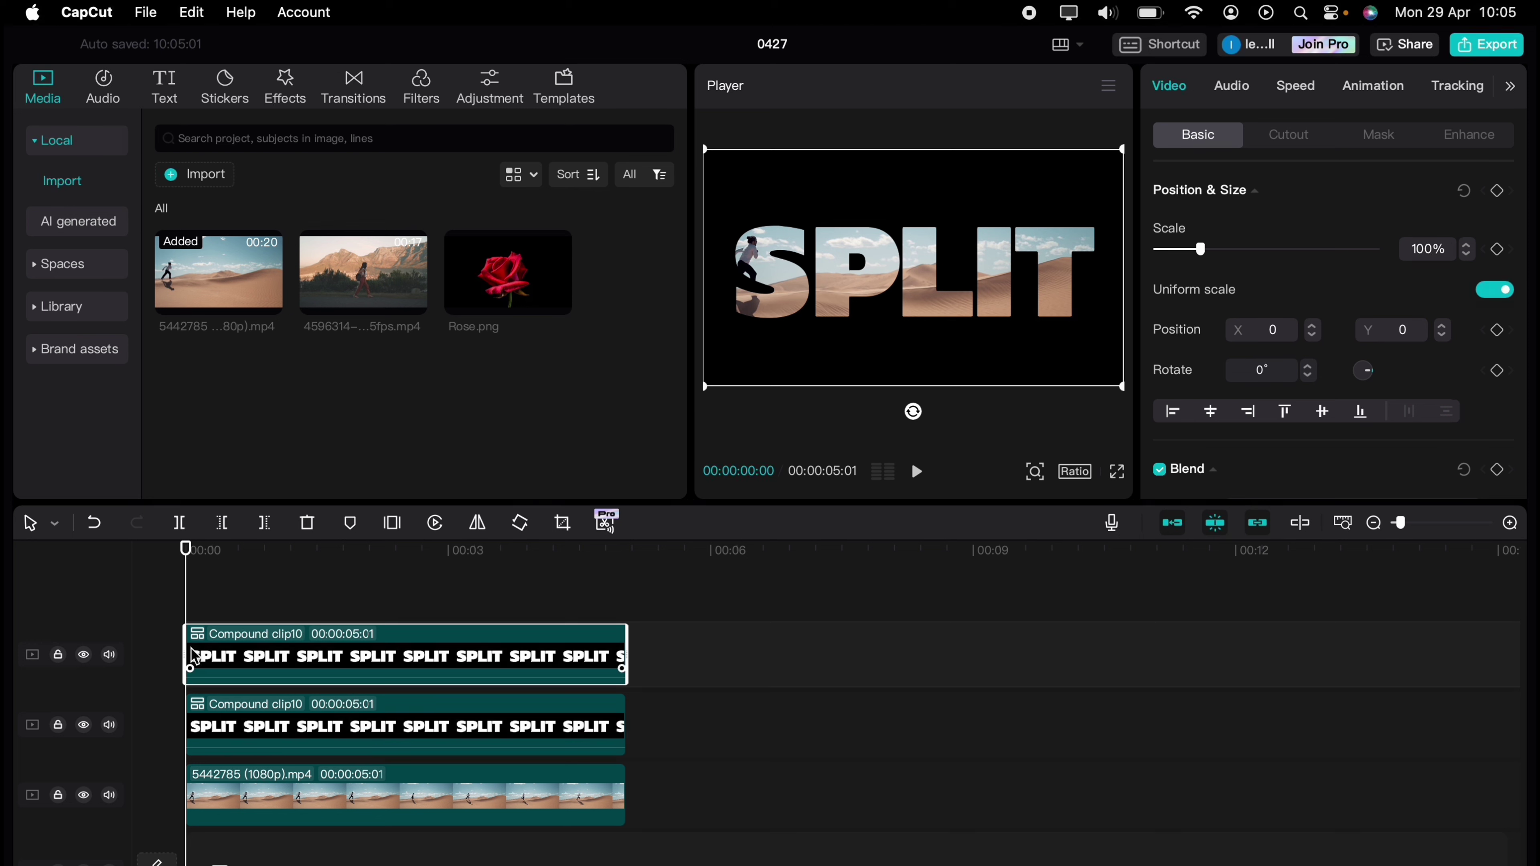
Hide the top SPLIT compound clip's track and apply a Horizontal mask to the compound clip on the track below.
click(83, 654)
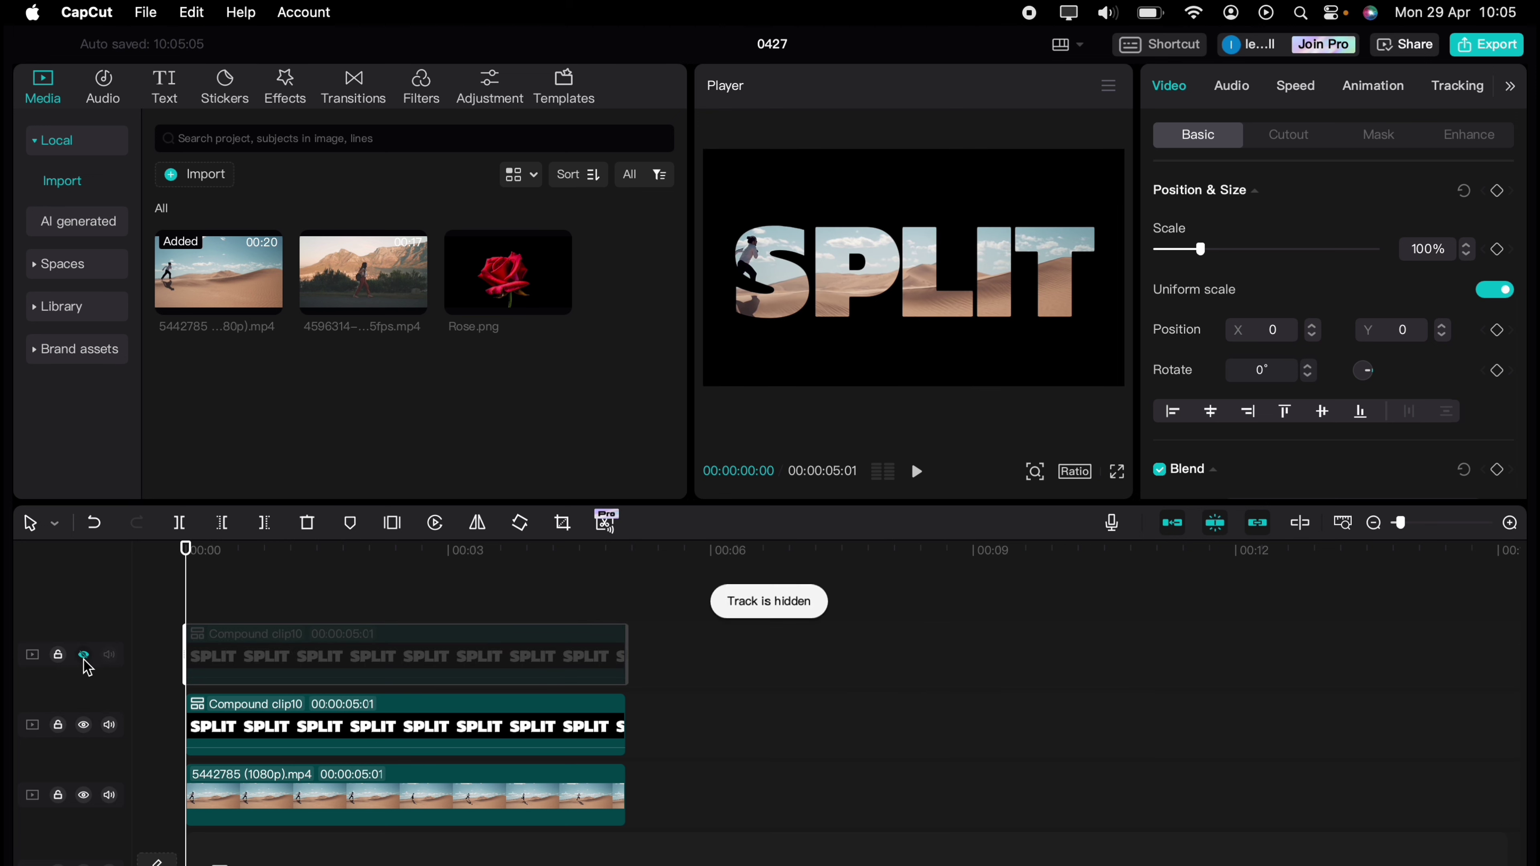
click(220, 711)
click(220, 711)
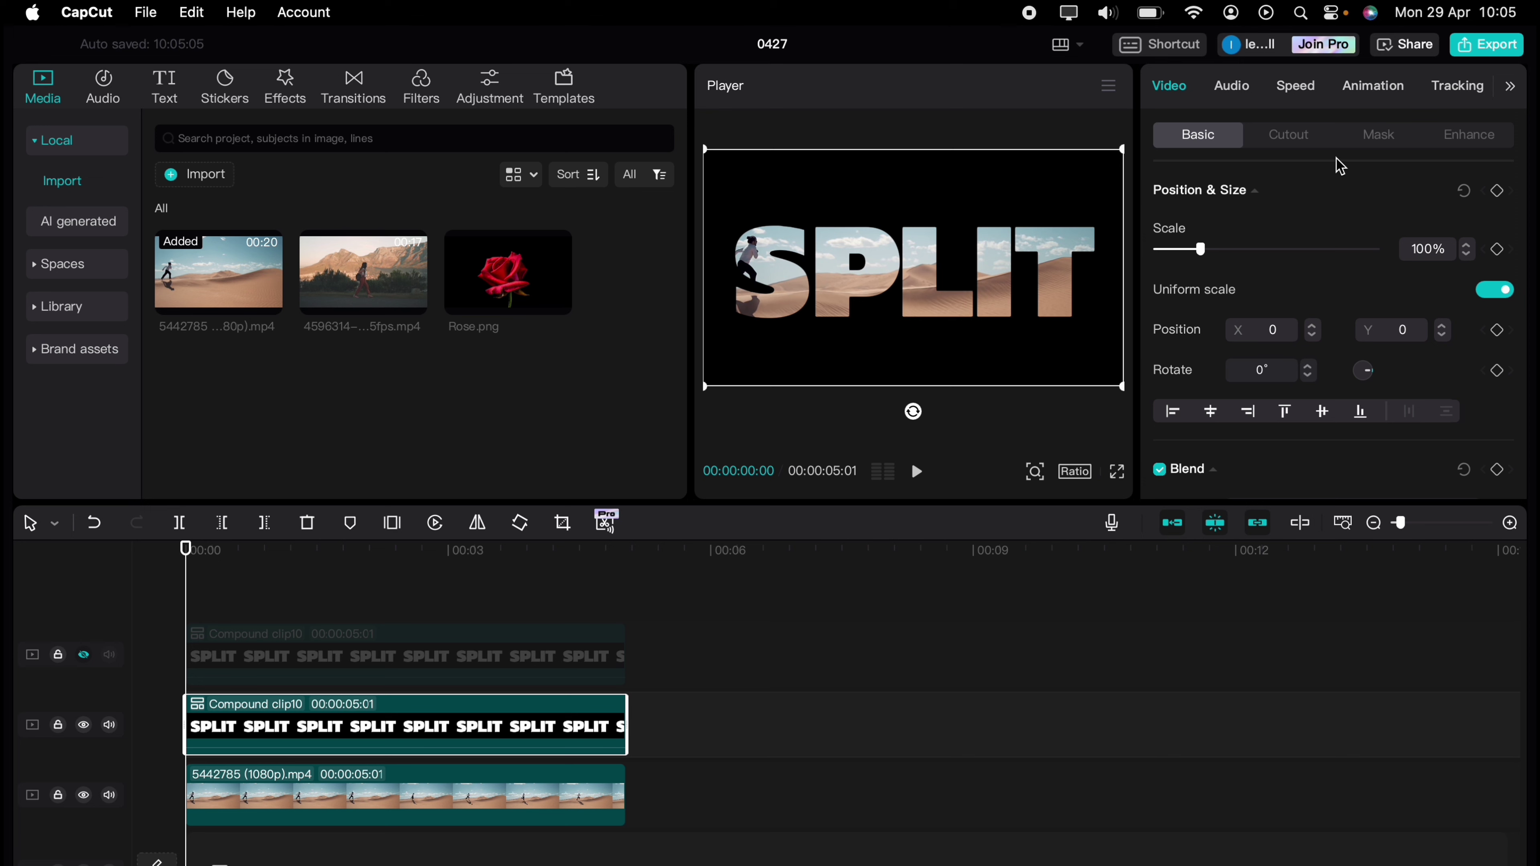
click(1374, 136)
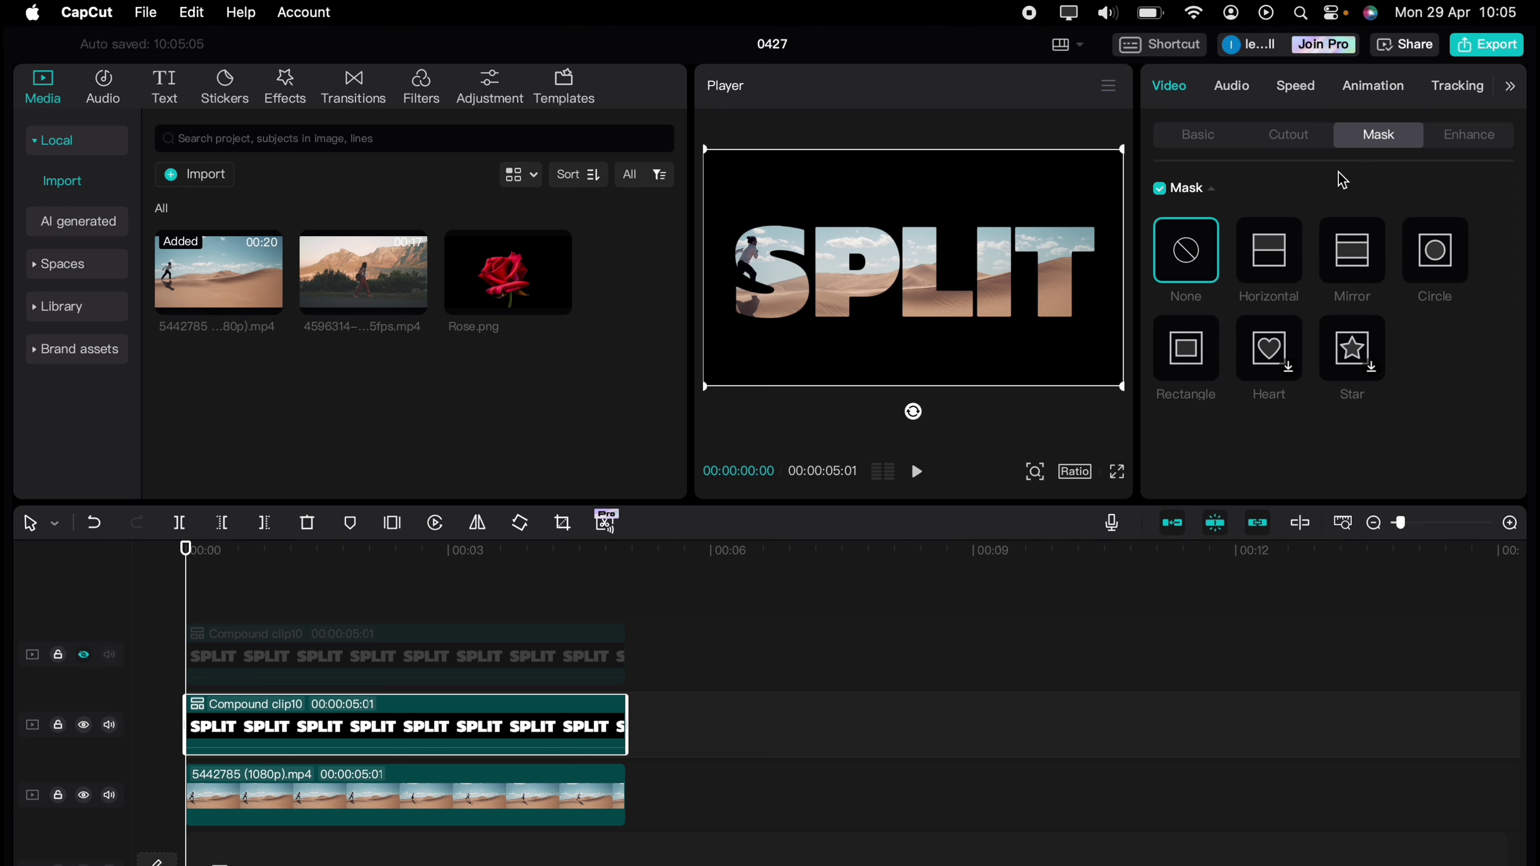
click(1276, 250)
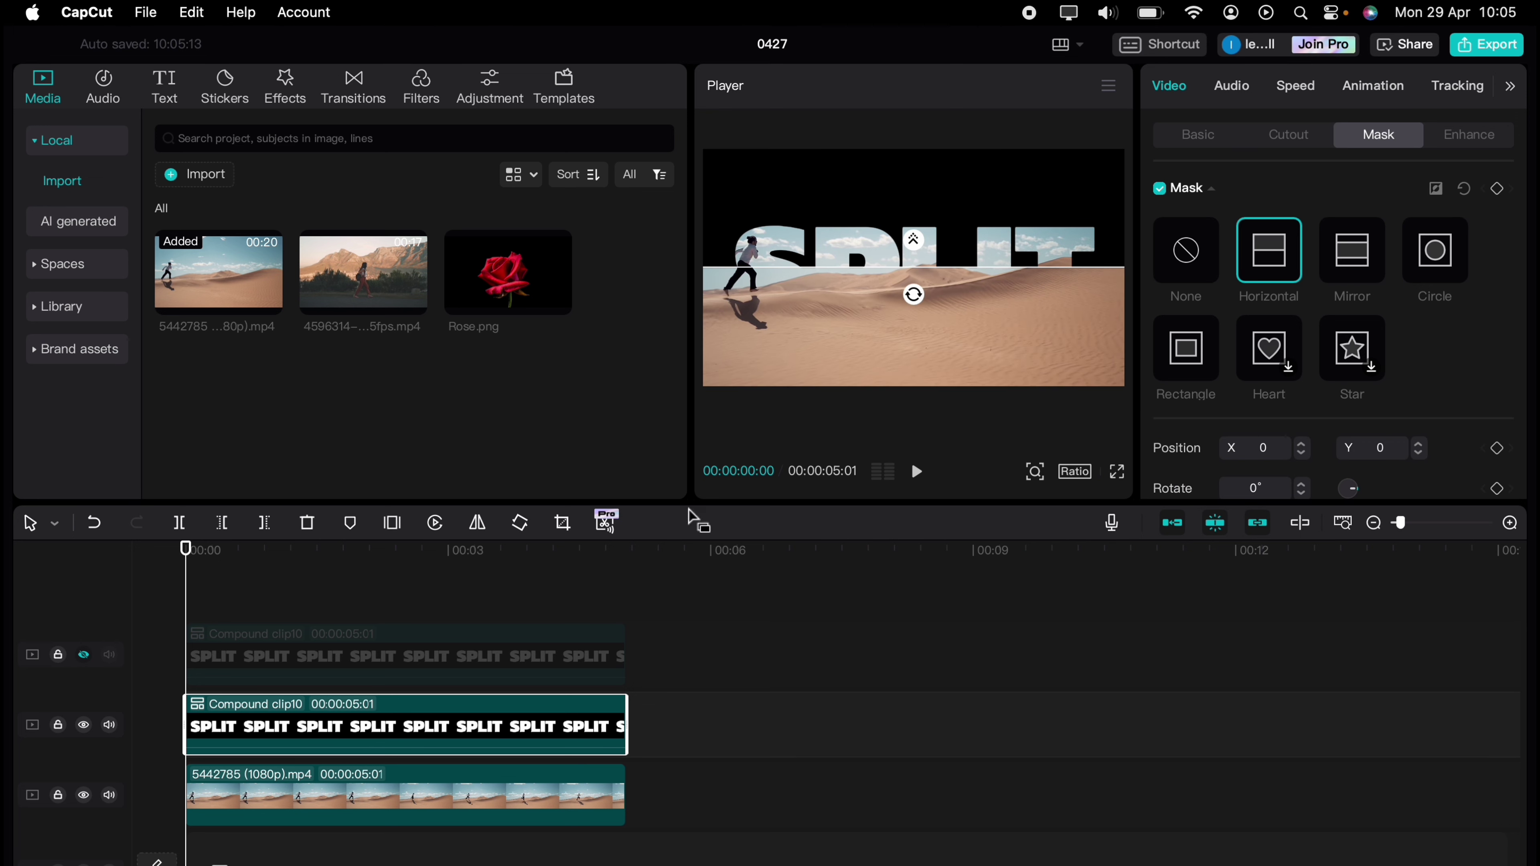
Keyframe the lower compound clip's mask at 00:00:01:08, then raise the mask line to Y 538 at 00:00:03:10.
drag(185, 605, 296, 599)
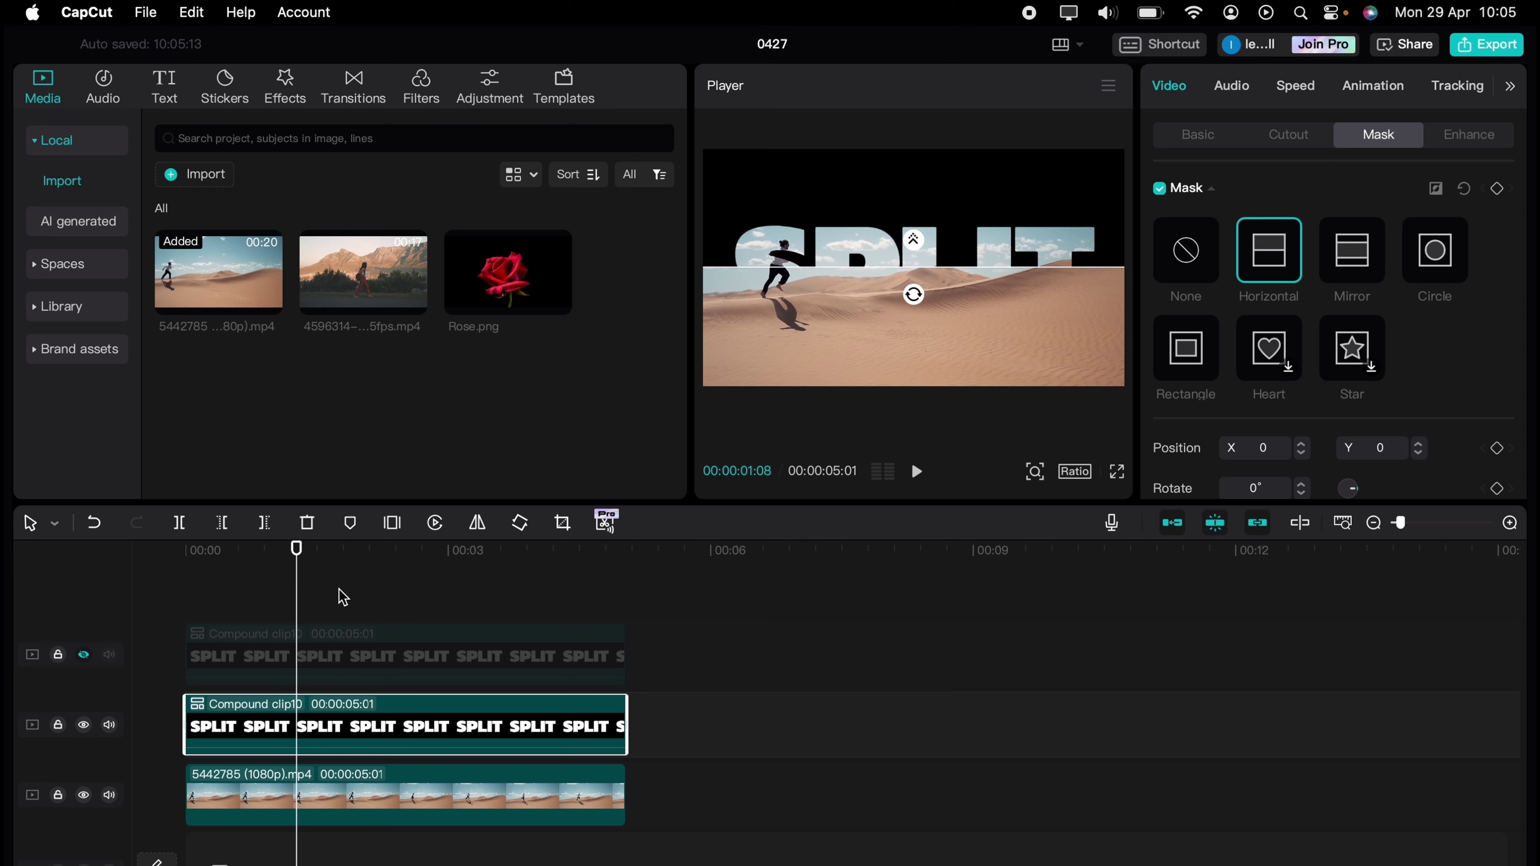
click(1499, 189)
drag(300, 599, 477, 608)
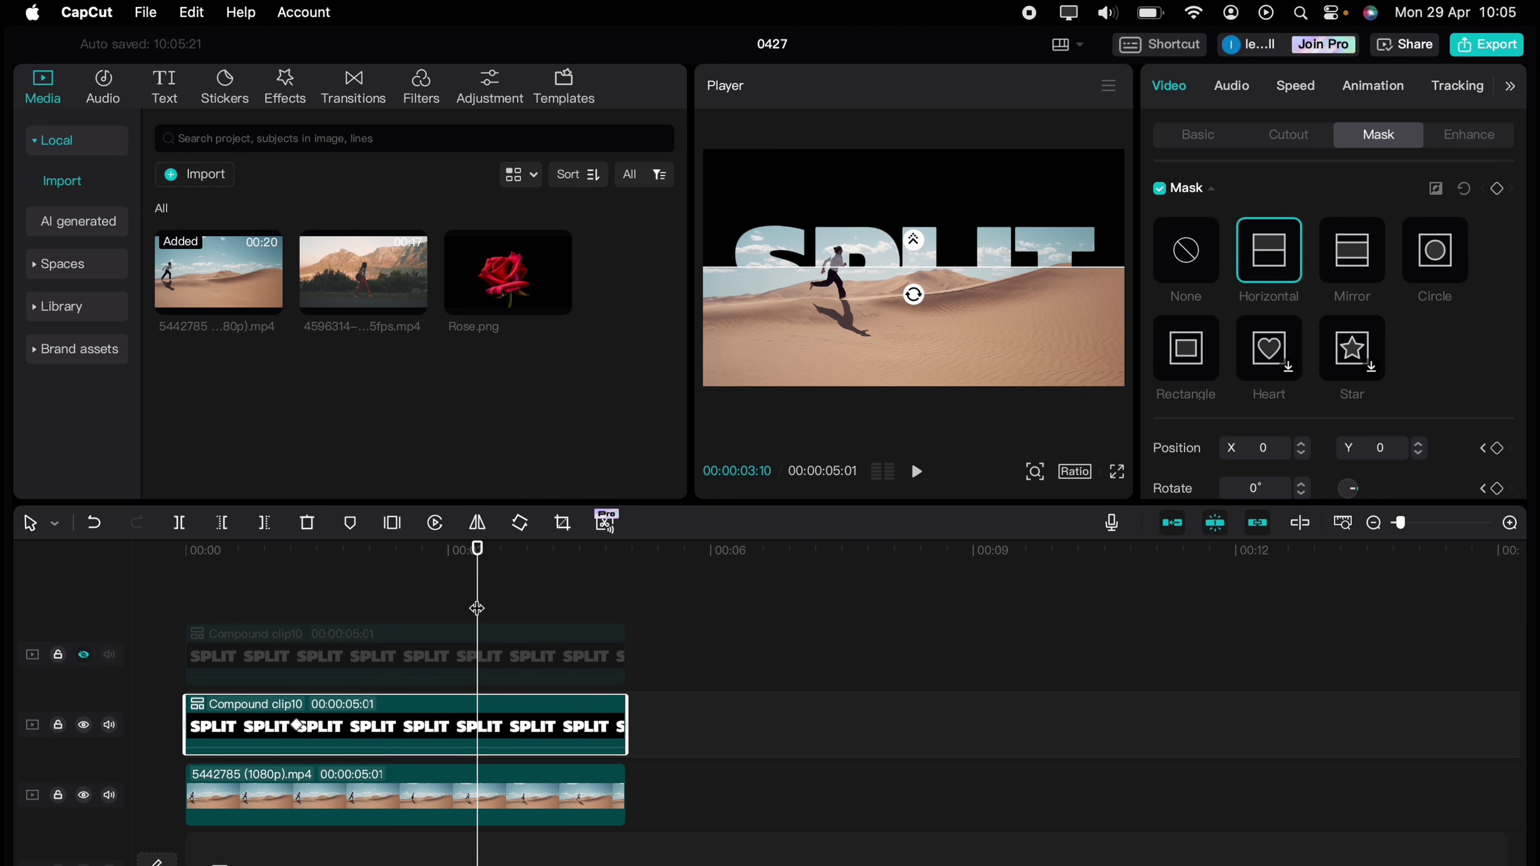
drag(888, 272, 889, 155)
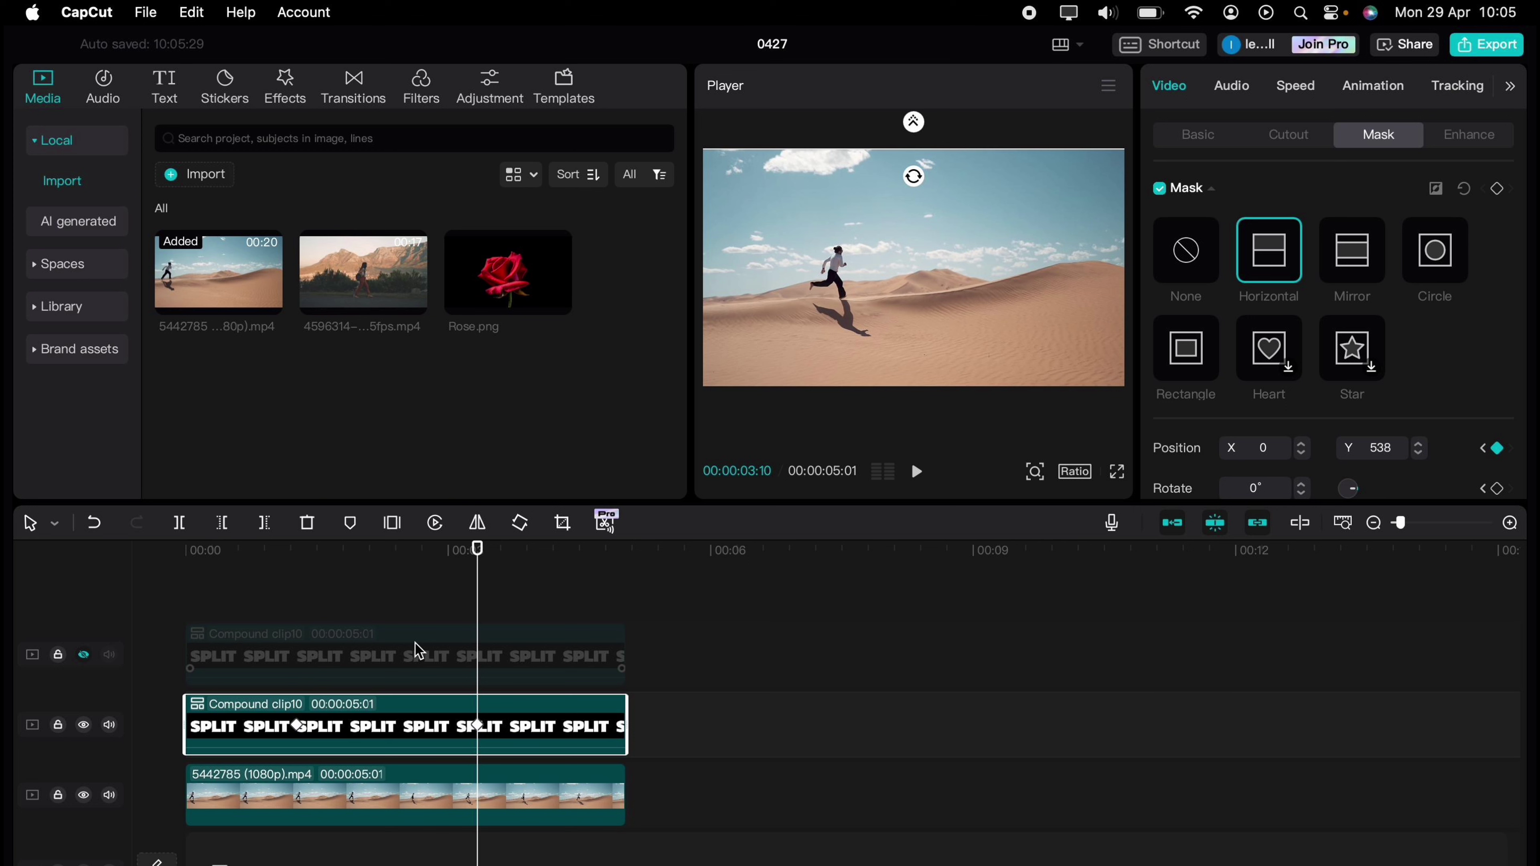
Play the timeline from the start to preview the lower clip's mask animation.
click(388, 657)
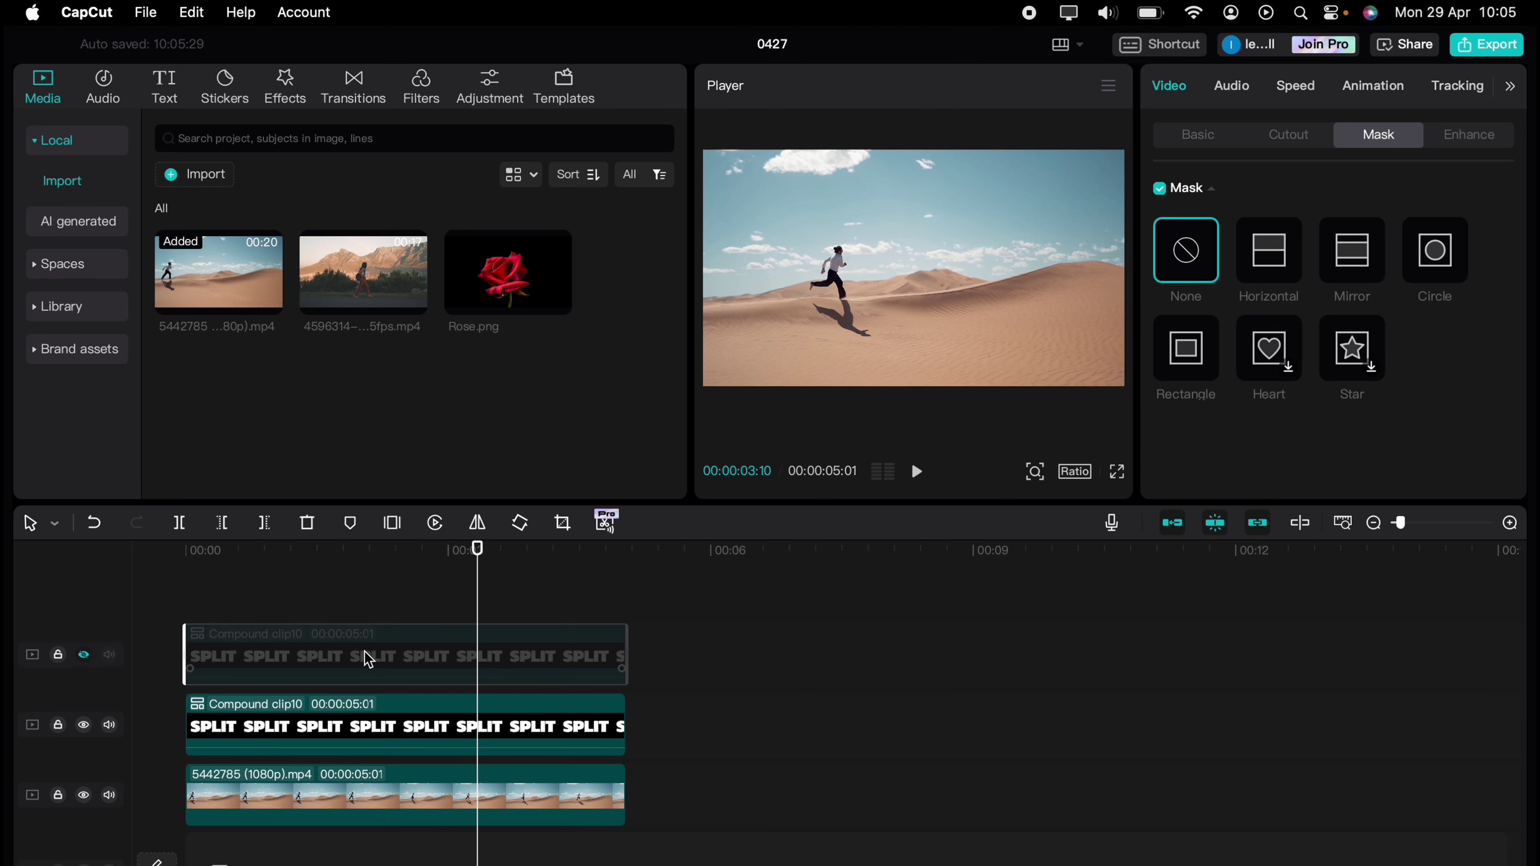
click(208, 583)
drag(207, 581, 185, 581)
key(space)
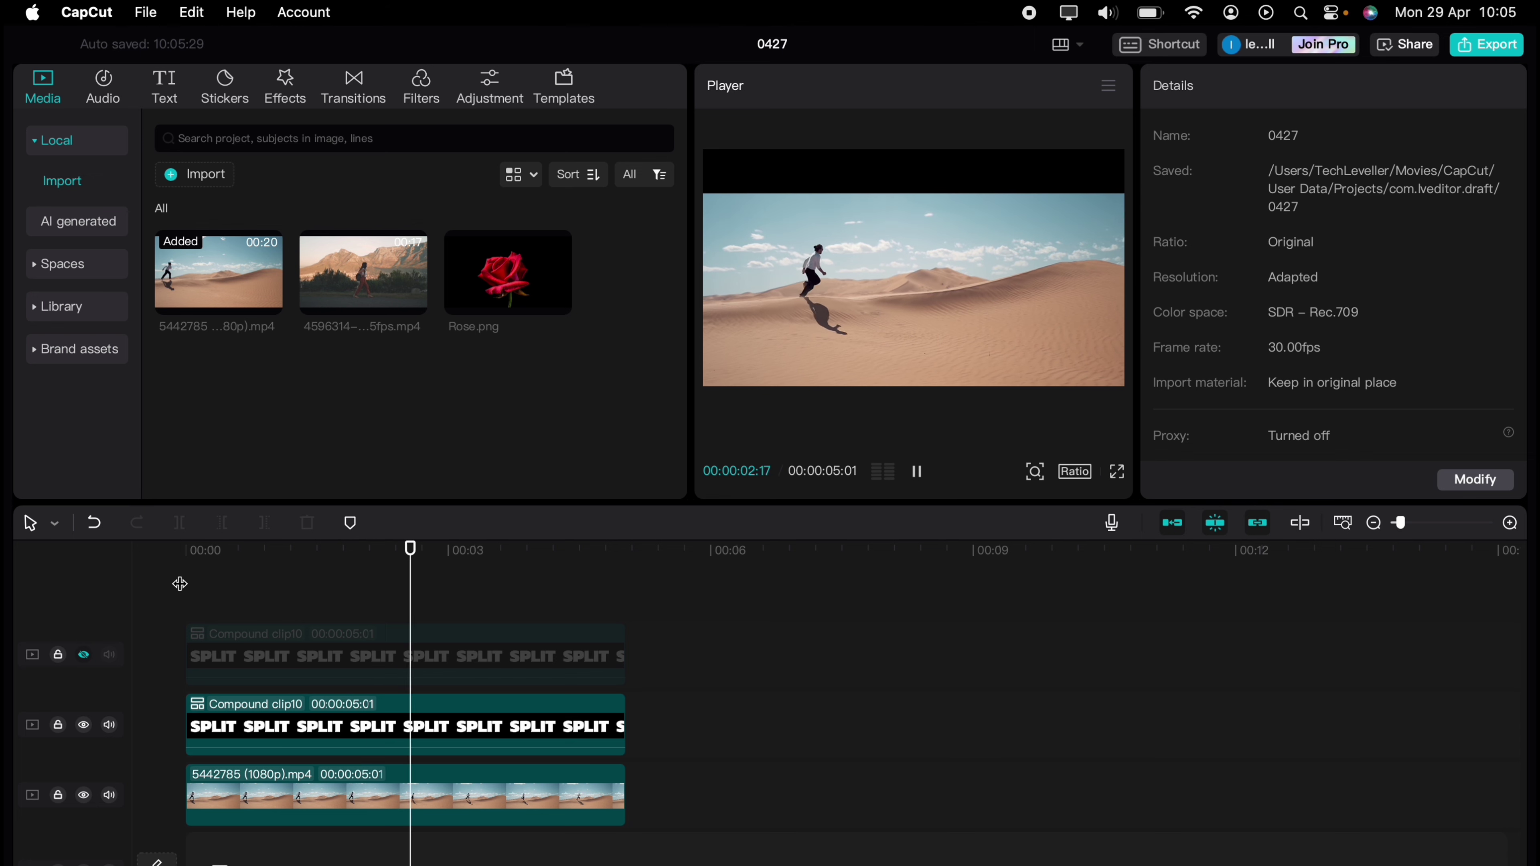
key(space)
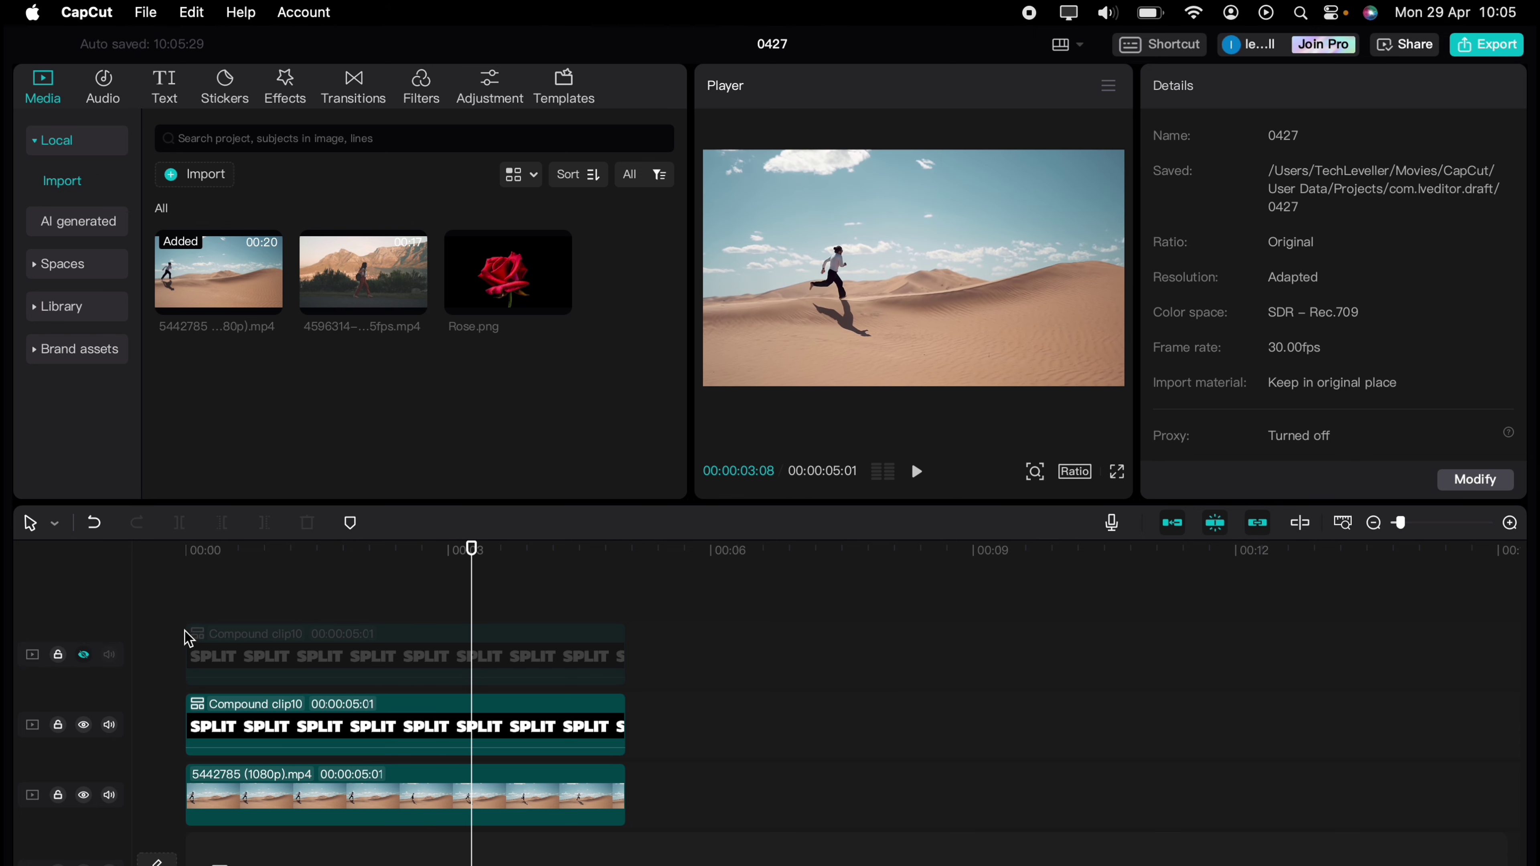
Unhide the top compound clip's track and place the playhead on the lower clip's first mask keyframe at 00:00:01:08.
click(238, 670)
click(84, 654)
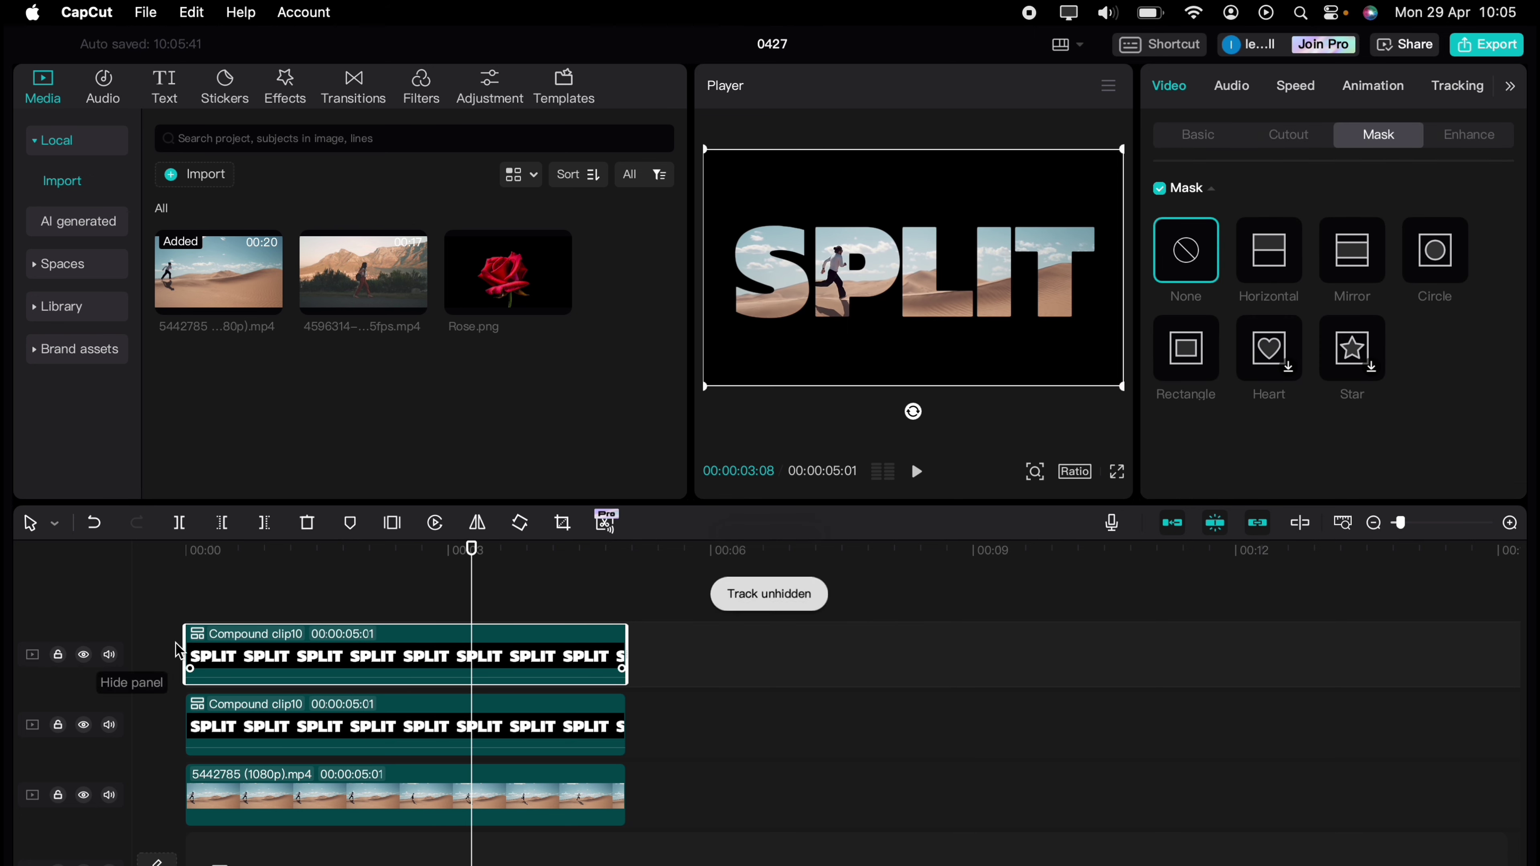
click(283, 700)
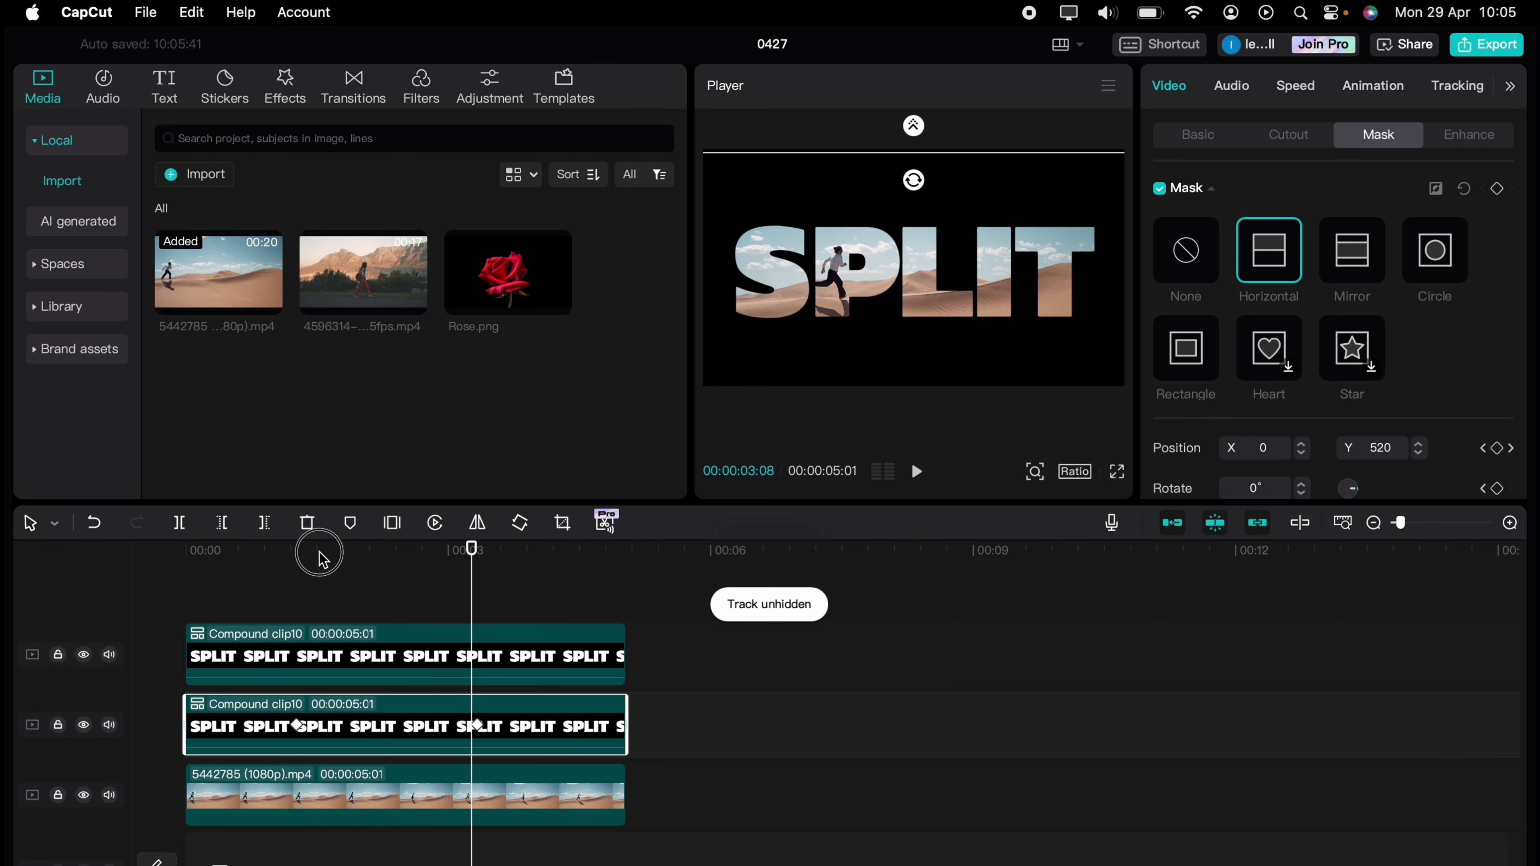
drag(310, 549, 297, 565)
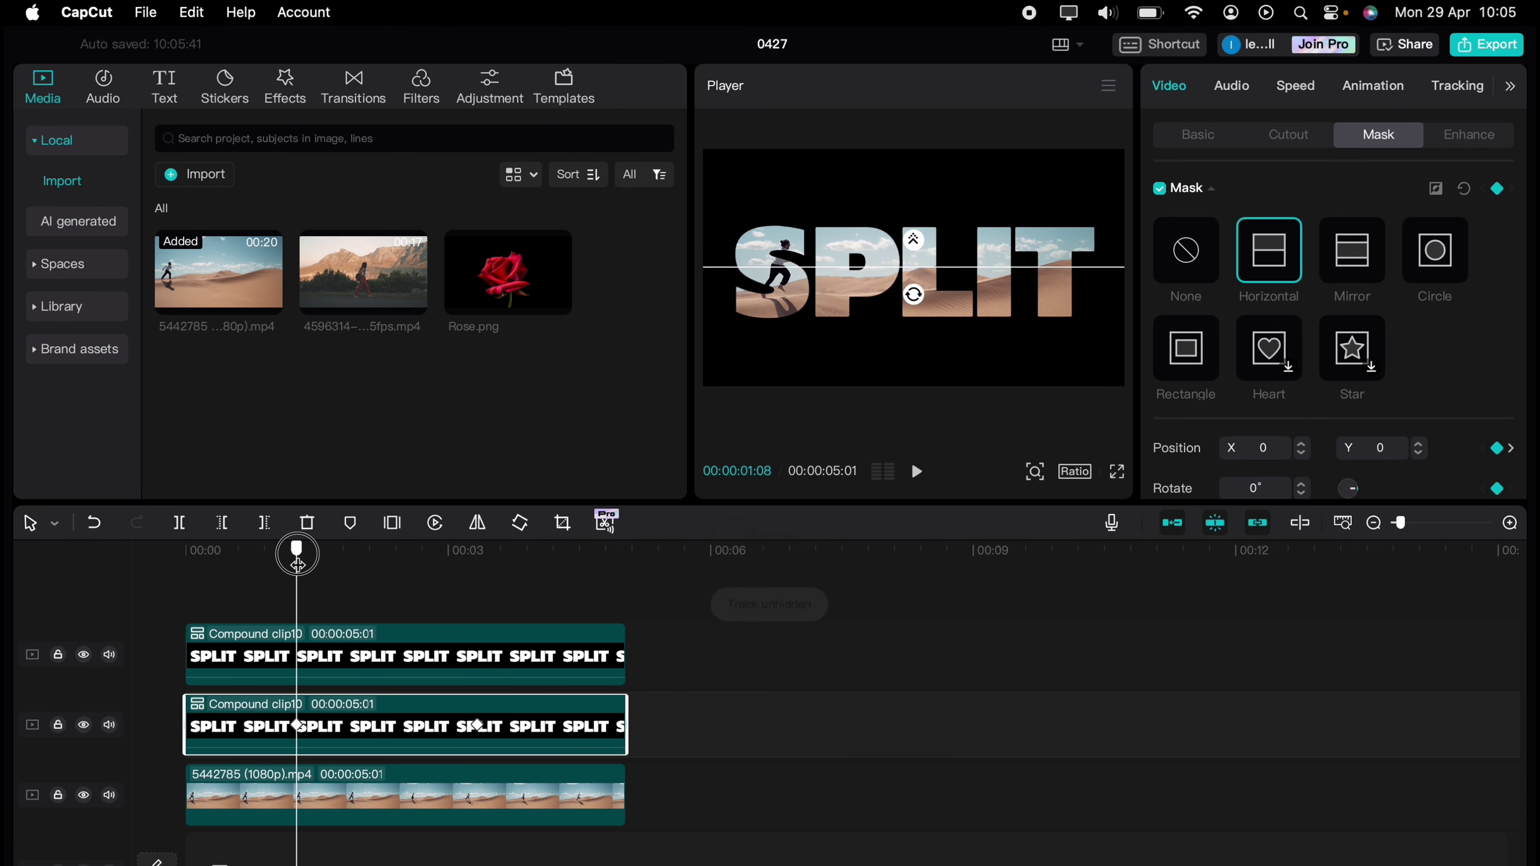
Apply a Horizontal mask to the top SPLIT compound clip, rotate it to -180°, and add a mask keyframe at 00:00:01:08.
click(307, 659)
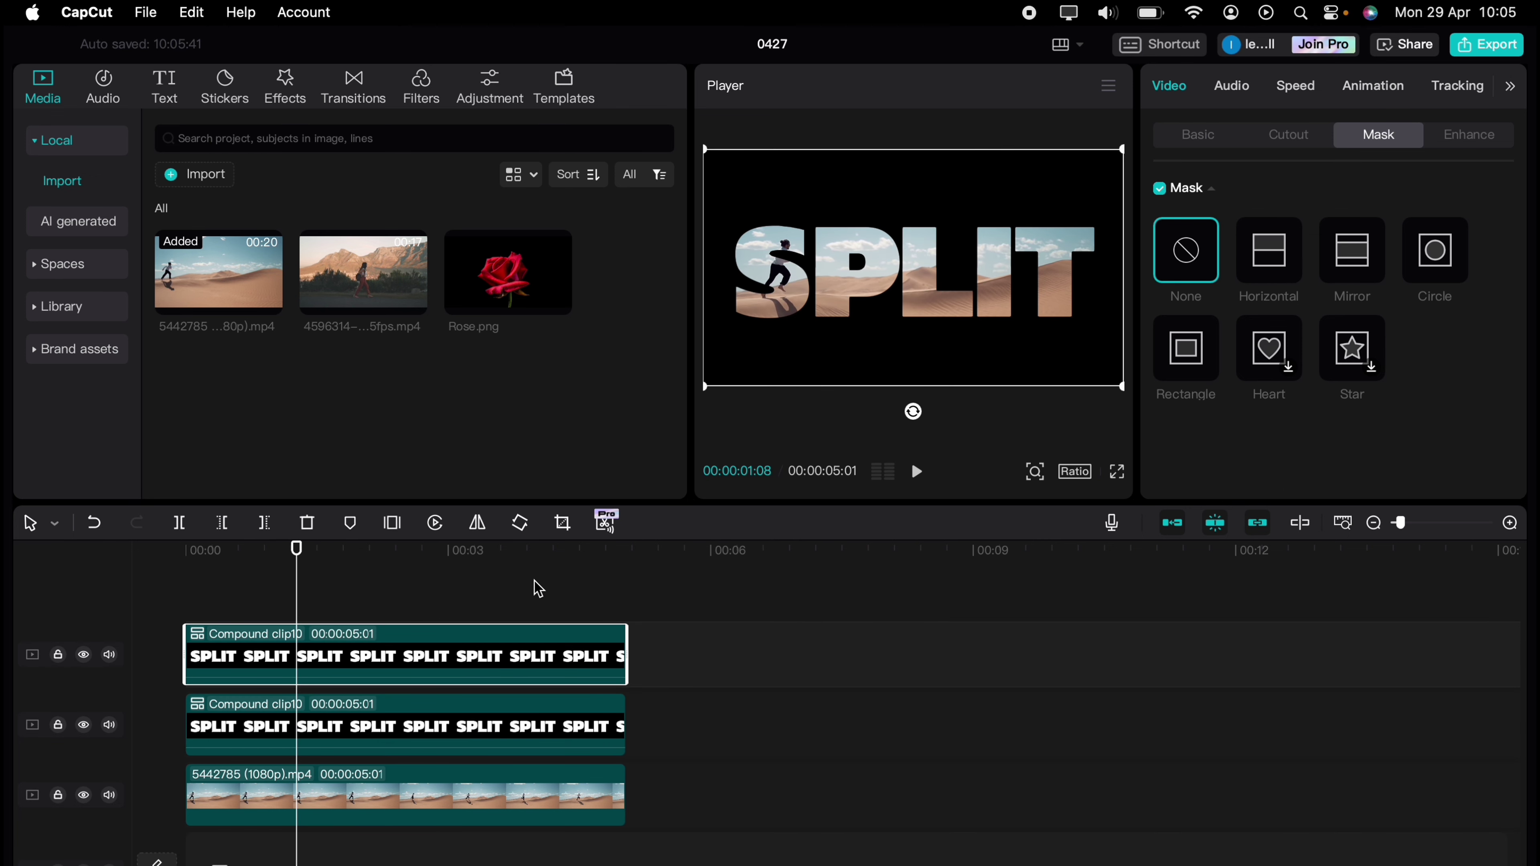
click(1264, 258)
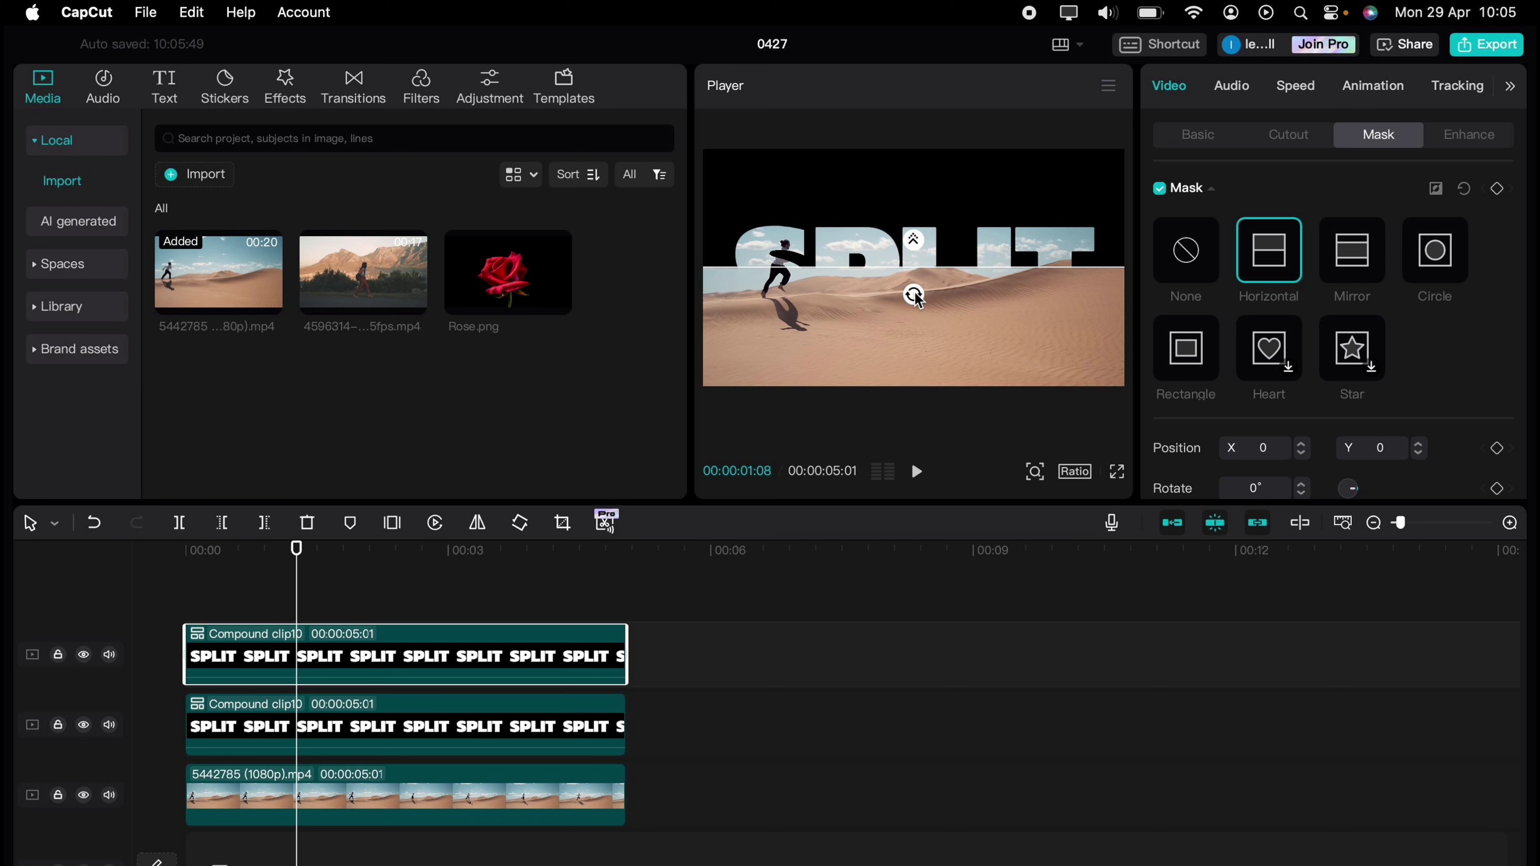
drag(916, 296, 917, 224)
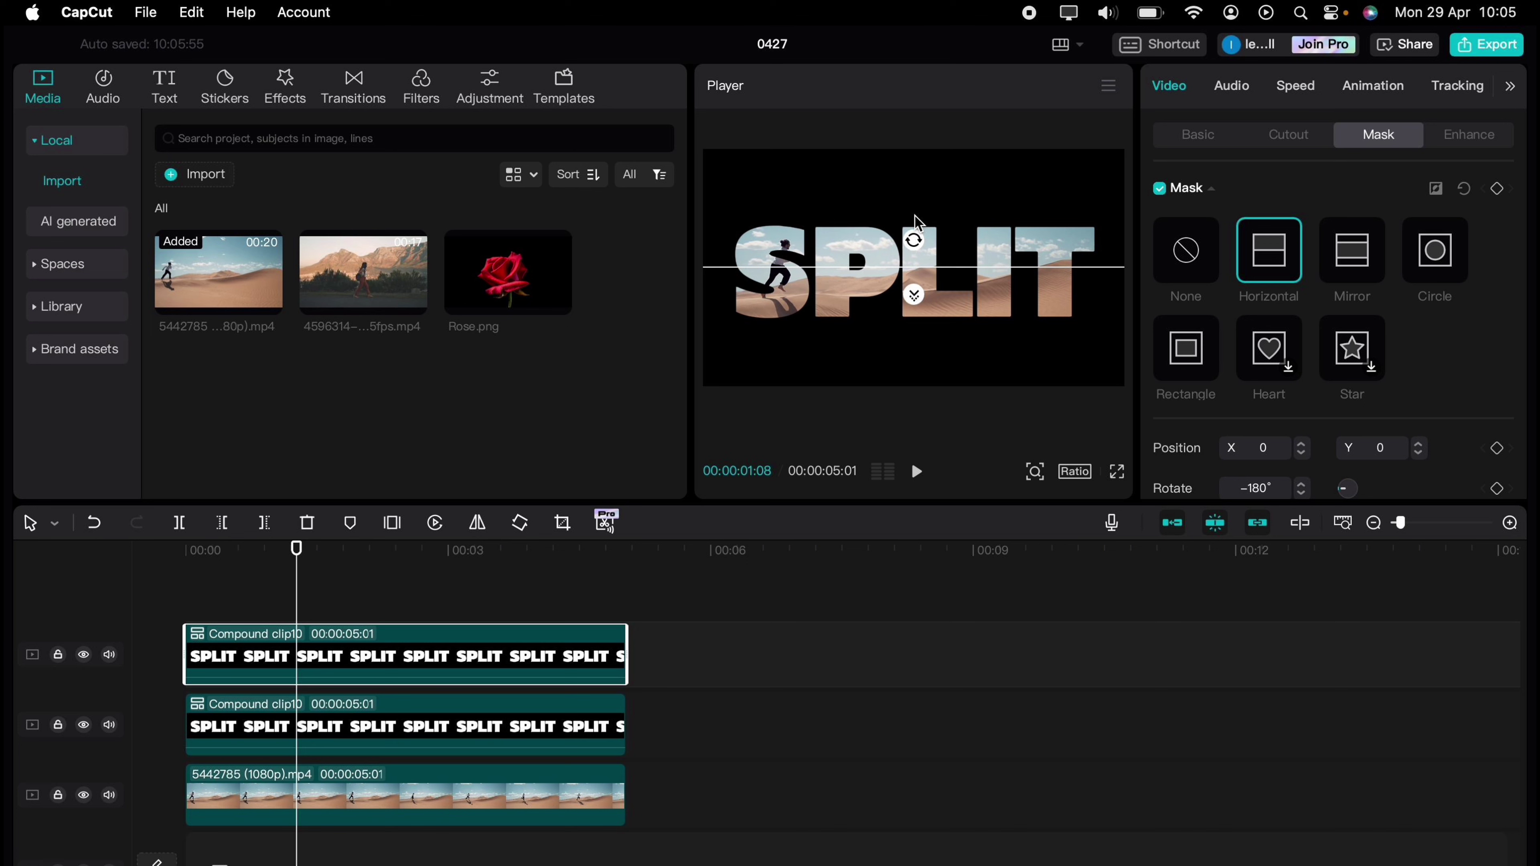
click(1497, 189)
Align the playhead with the lower clip's second mask keyframe at 00:00:03:10 and lower the top clip's mask line to Y -540.
click(386, 701)
drag(299, 564, 477, 567)
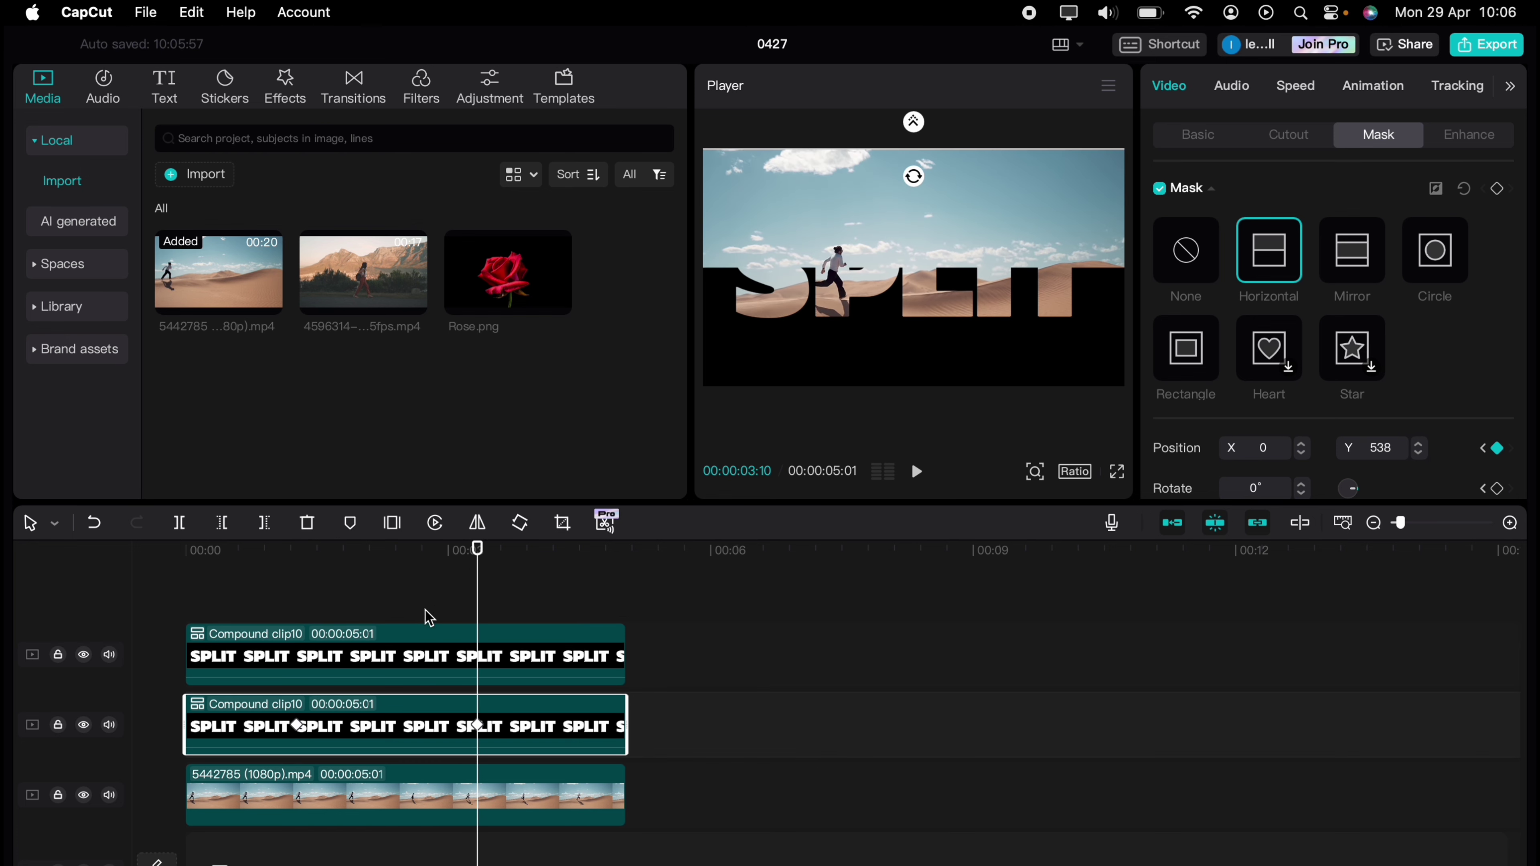
click(403, 645)
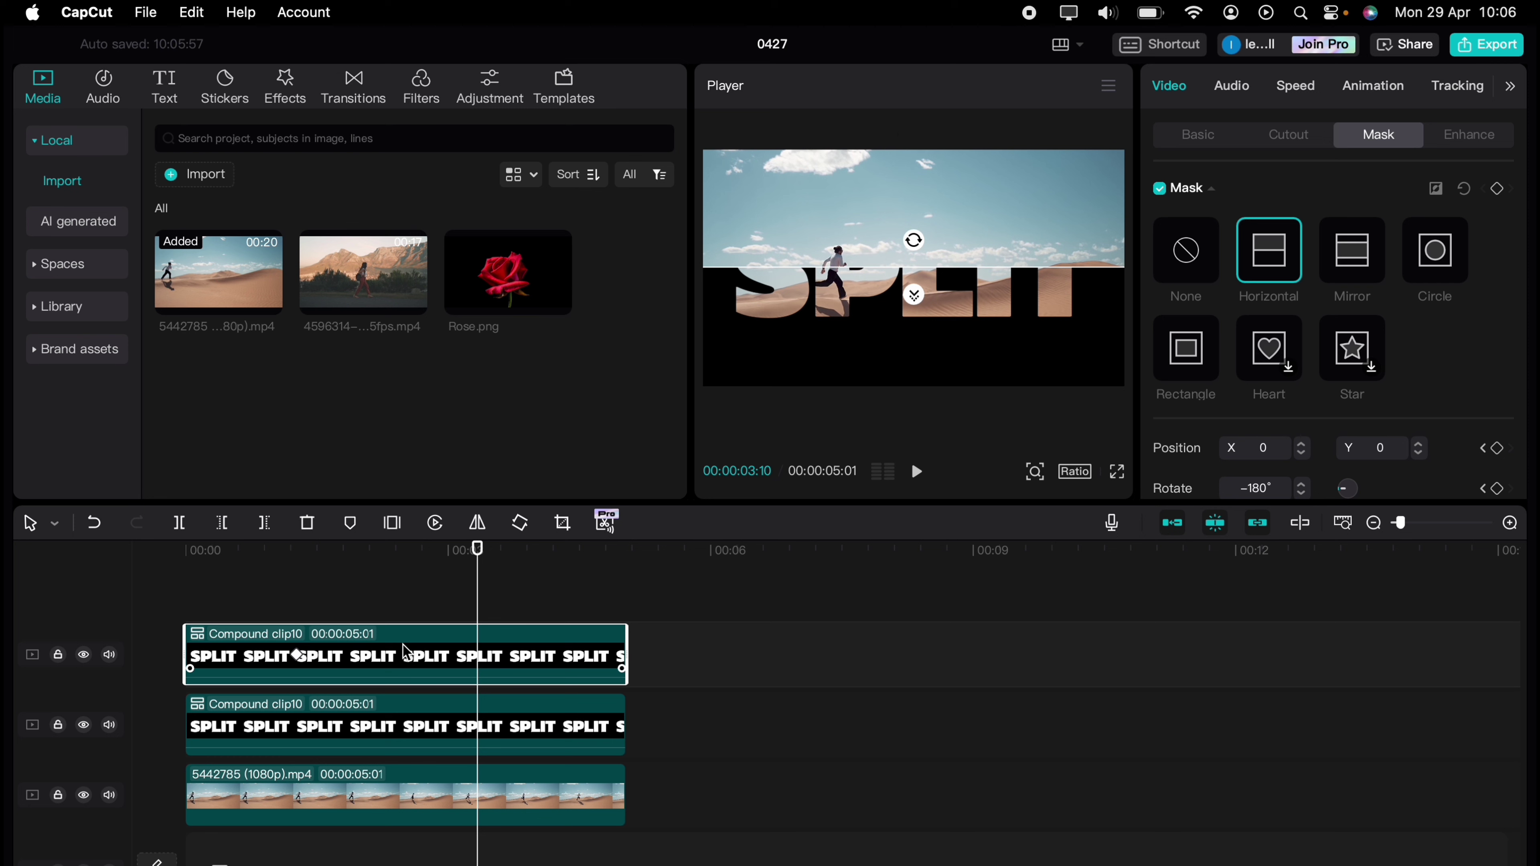
drag(806, 308, 808, 434)
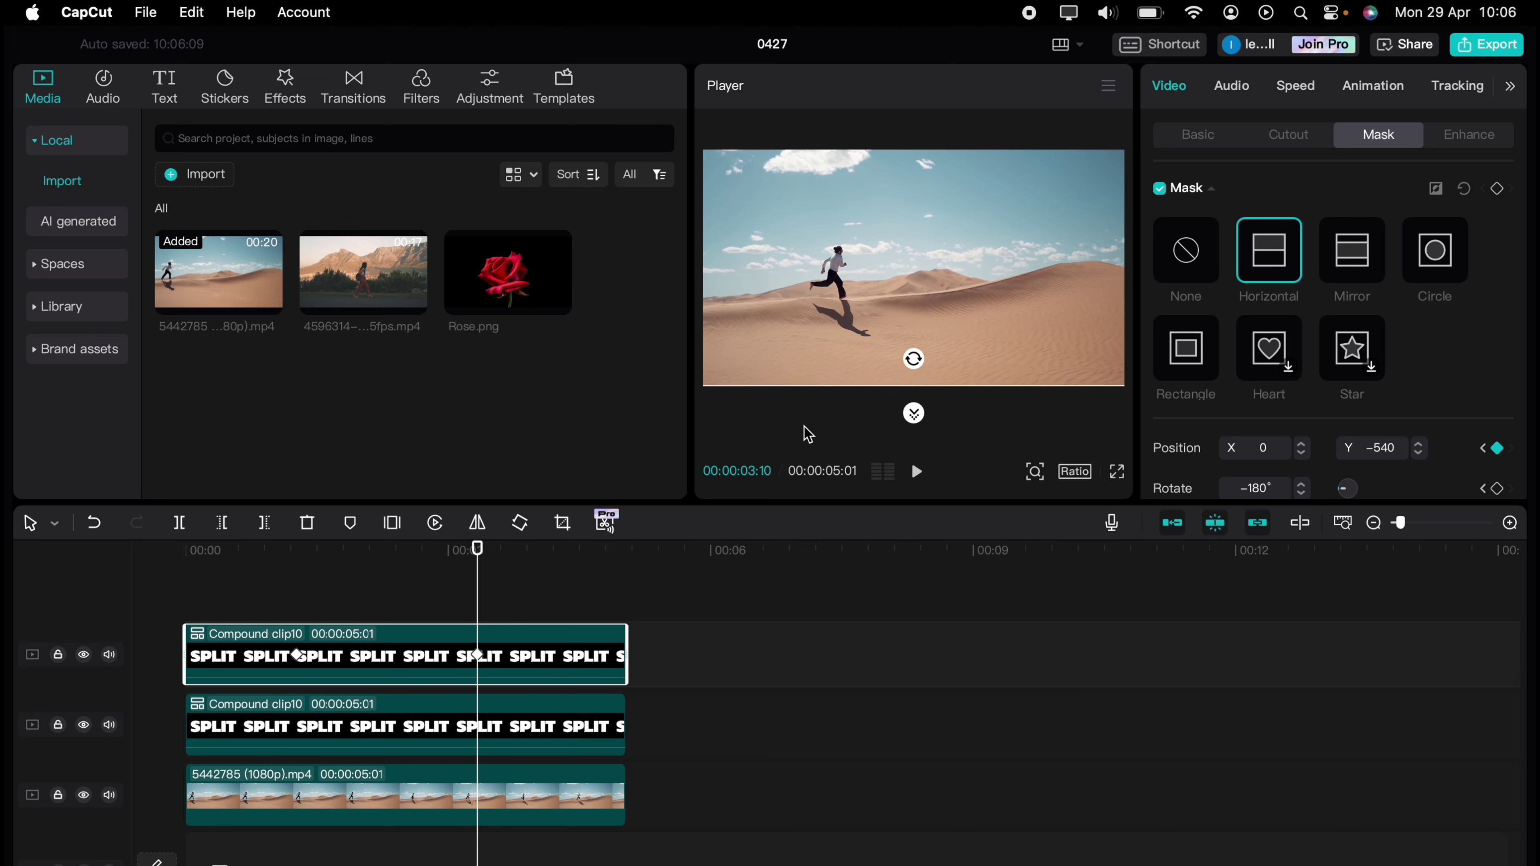
Play the timeline from the start to preview the finished SPLIT opening animation.
click(210, 600)
drag(209, 601, 143, 597)
key(space)
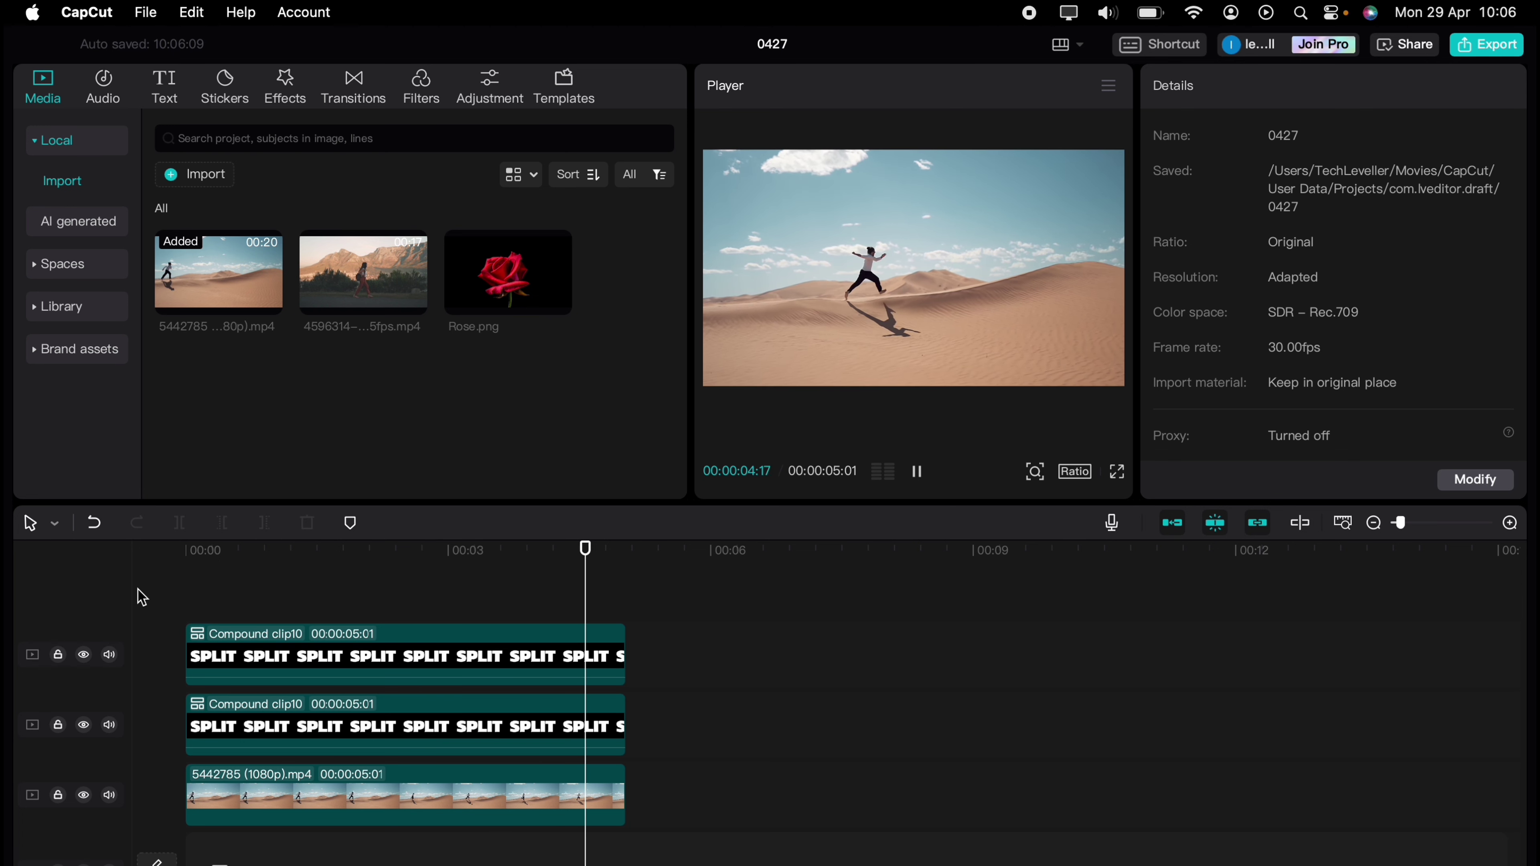
click(218, 572)
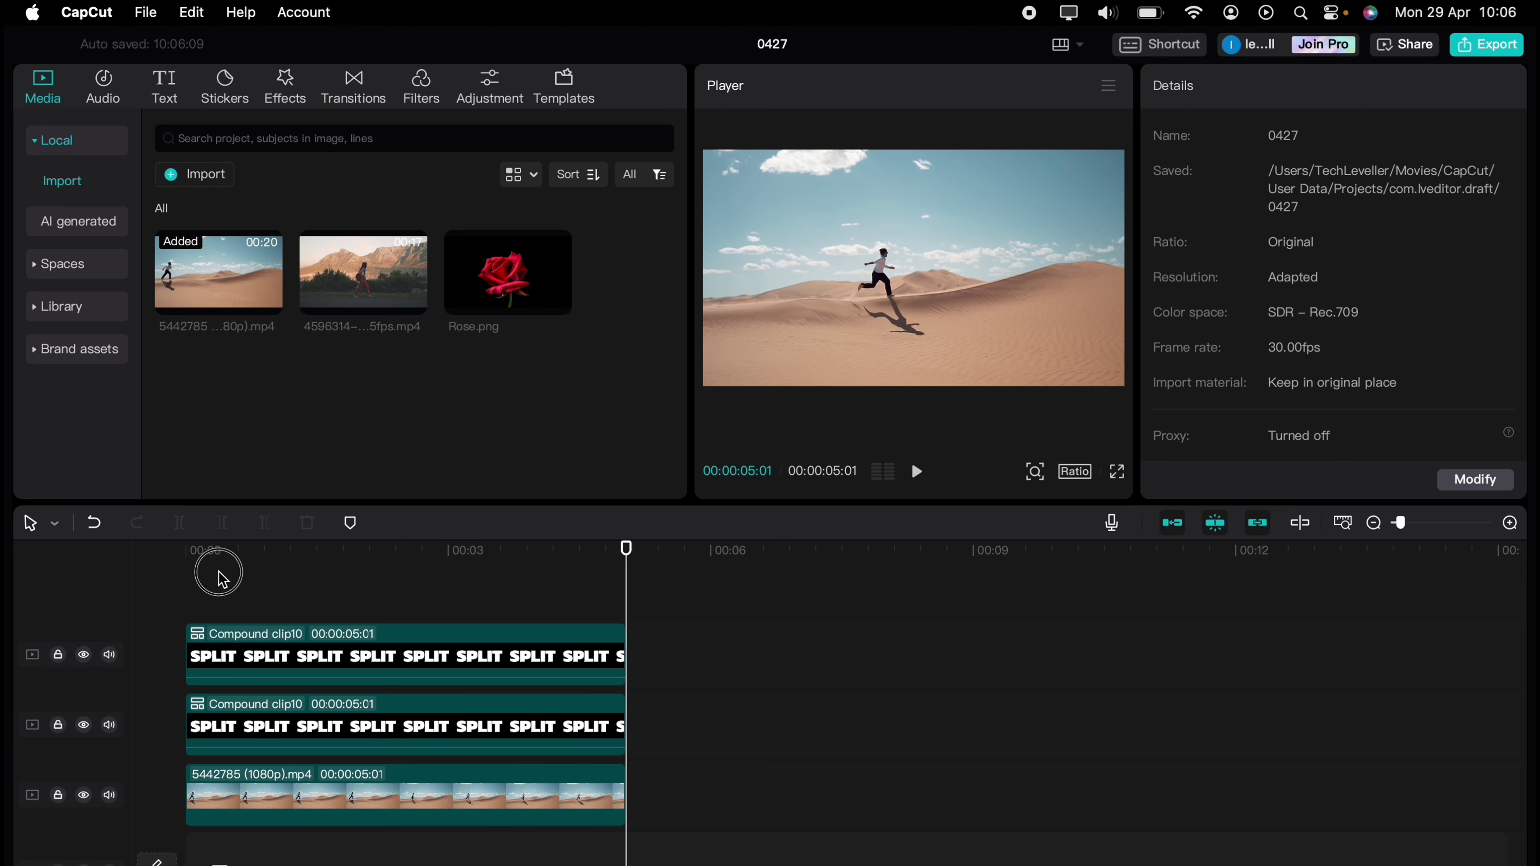
click(165, 573)
key(space)
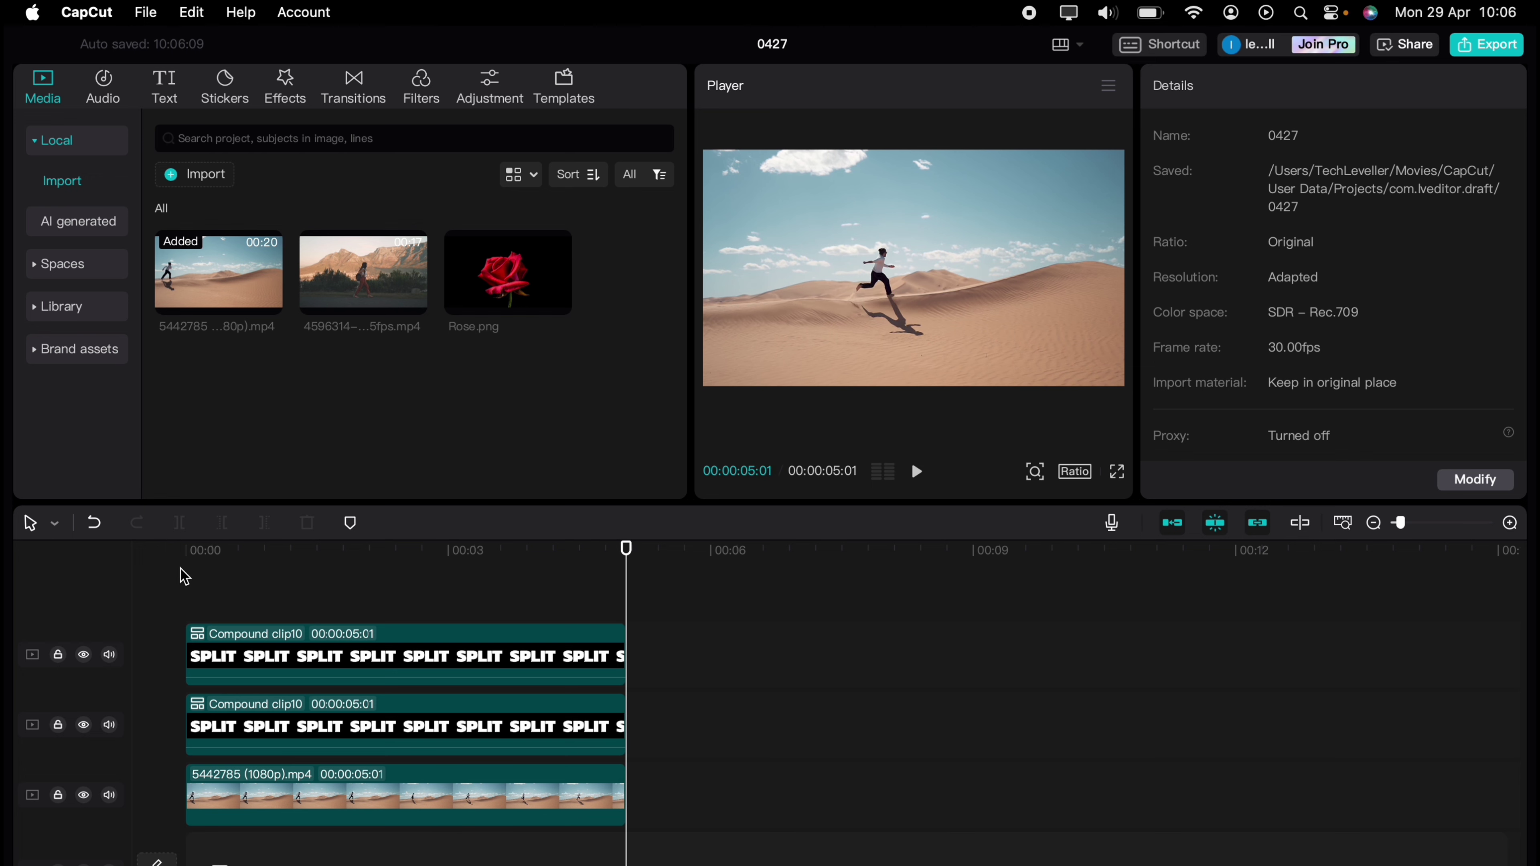
click(188, 578)
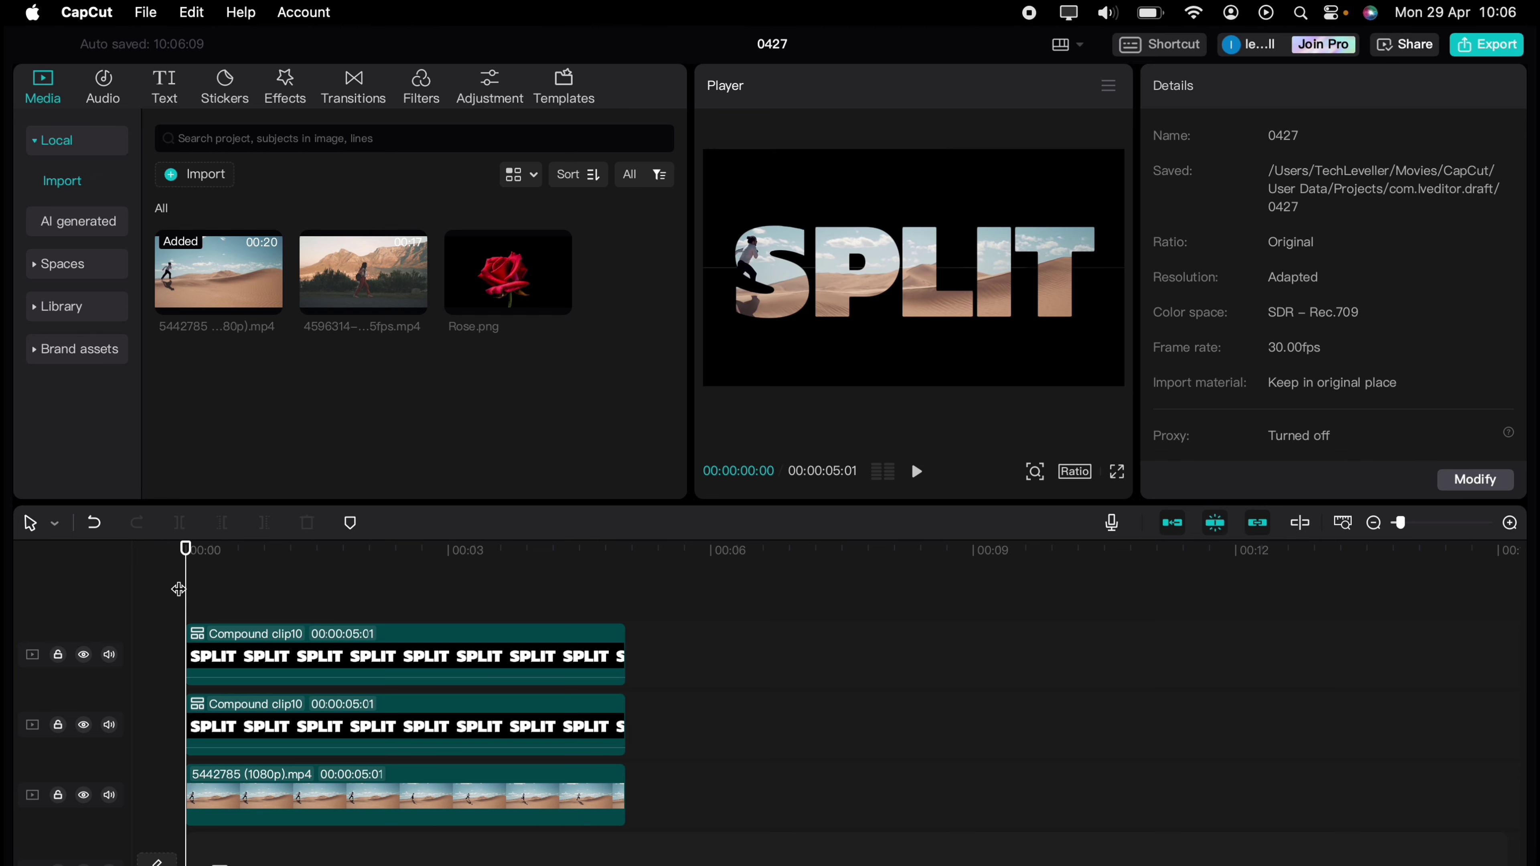
key(space)
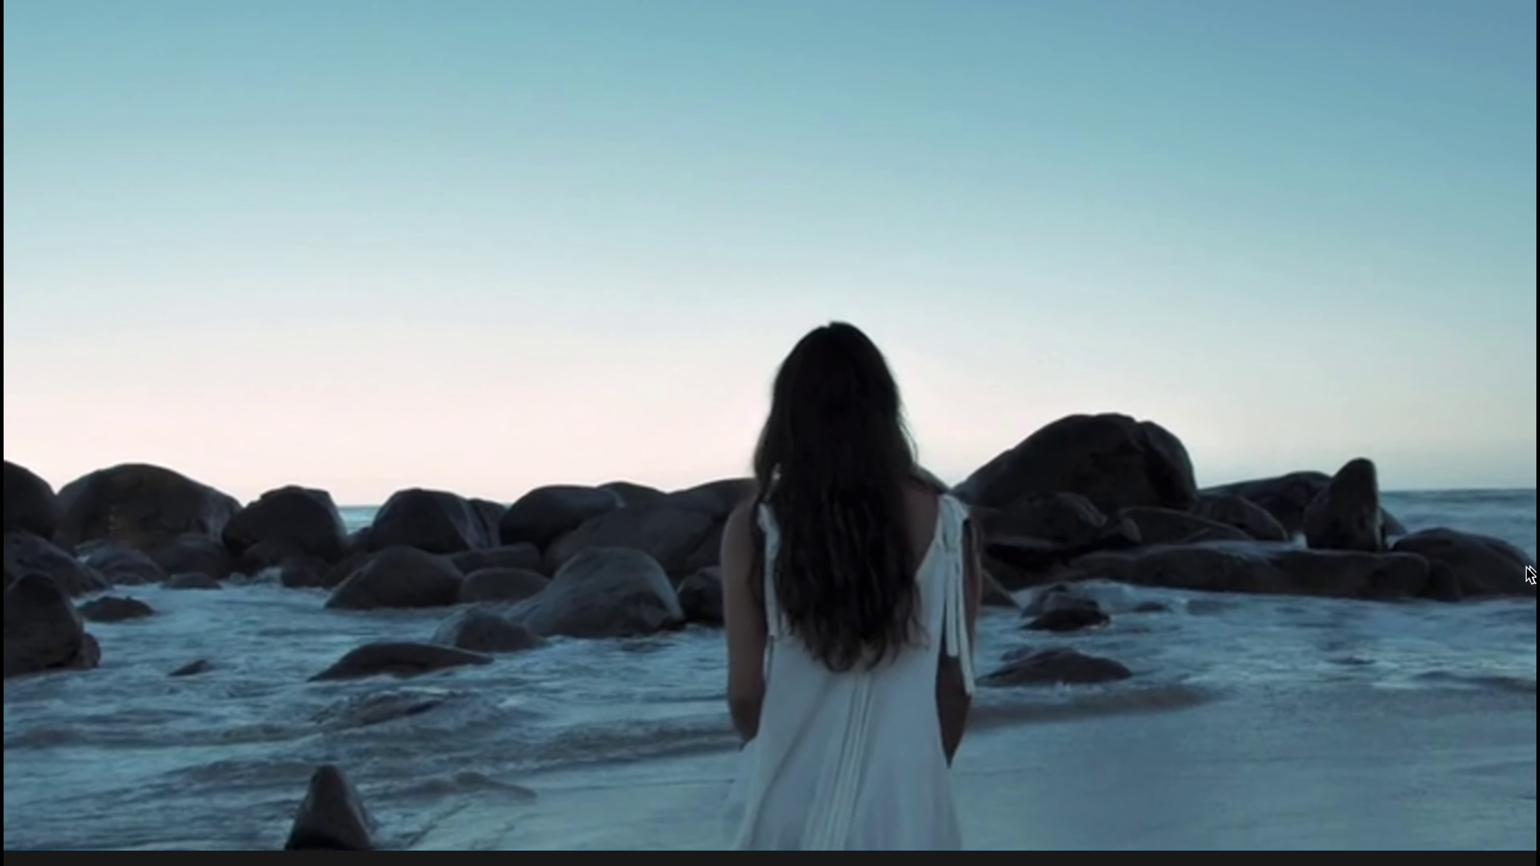
Leave the full-screen video view and add a default text clip reading JOY at the start of the empty timeline.
key(Escape)
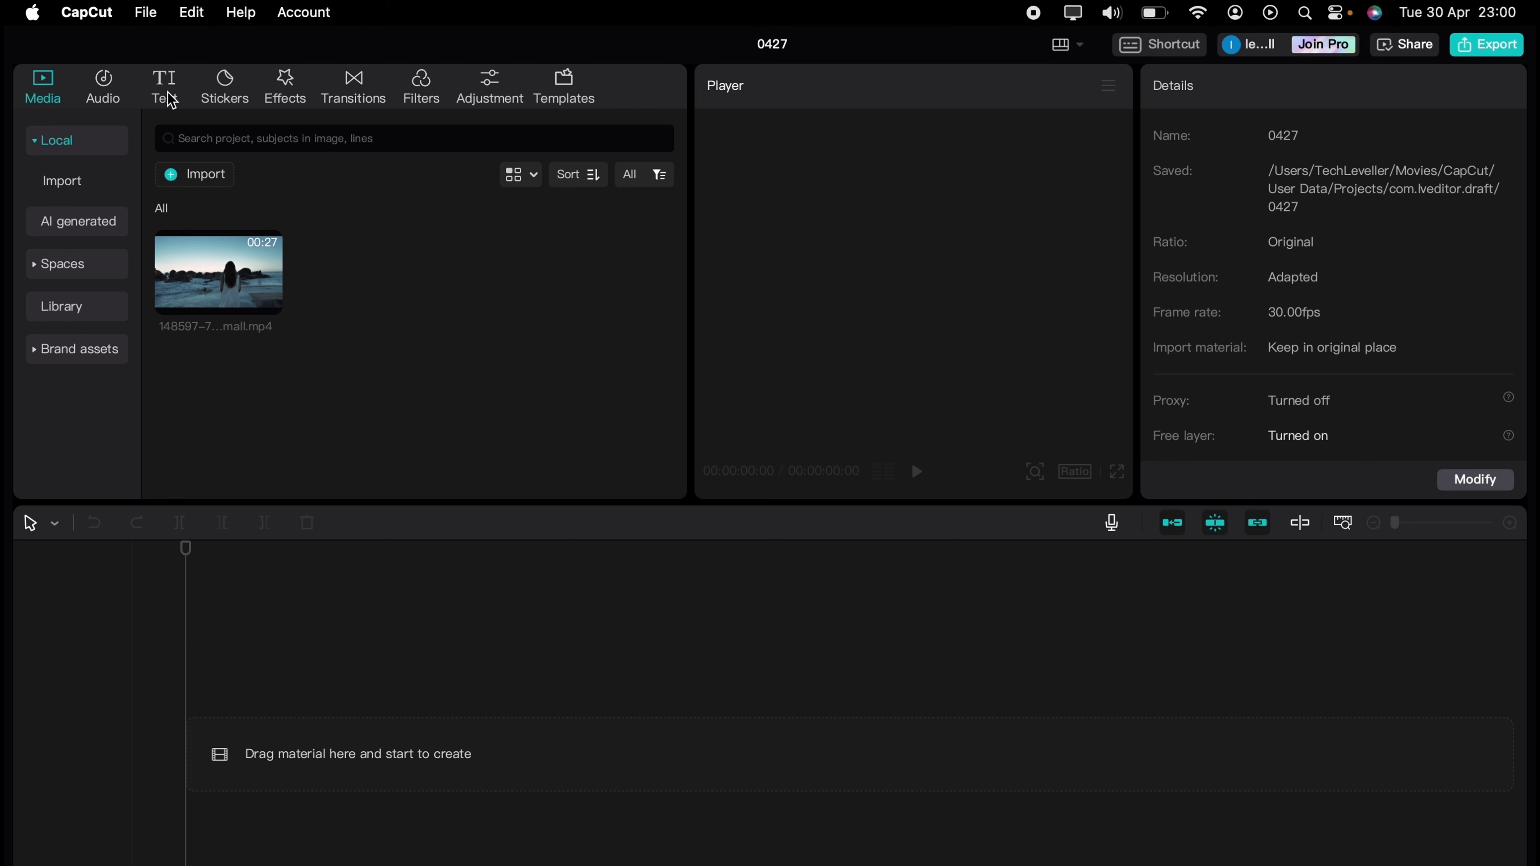
click(167, 97)
drag(220, 233, 209, 741)
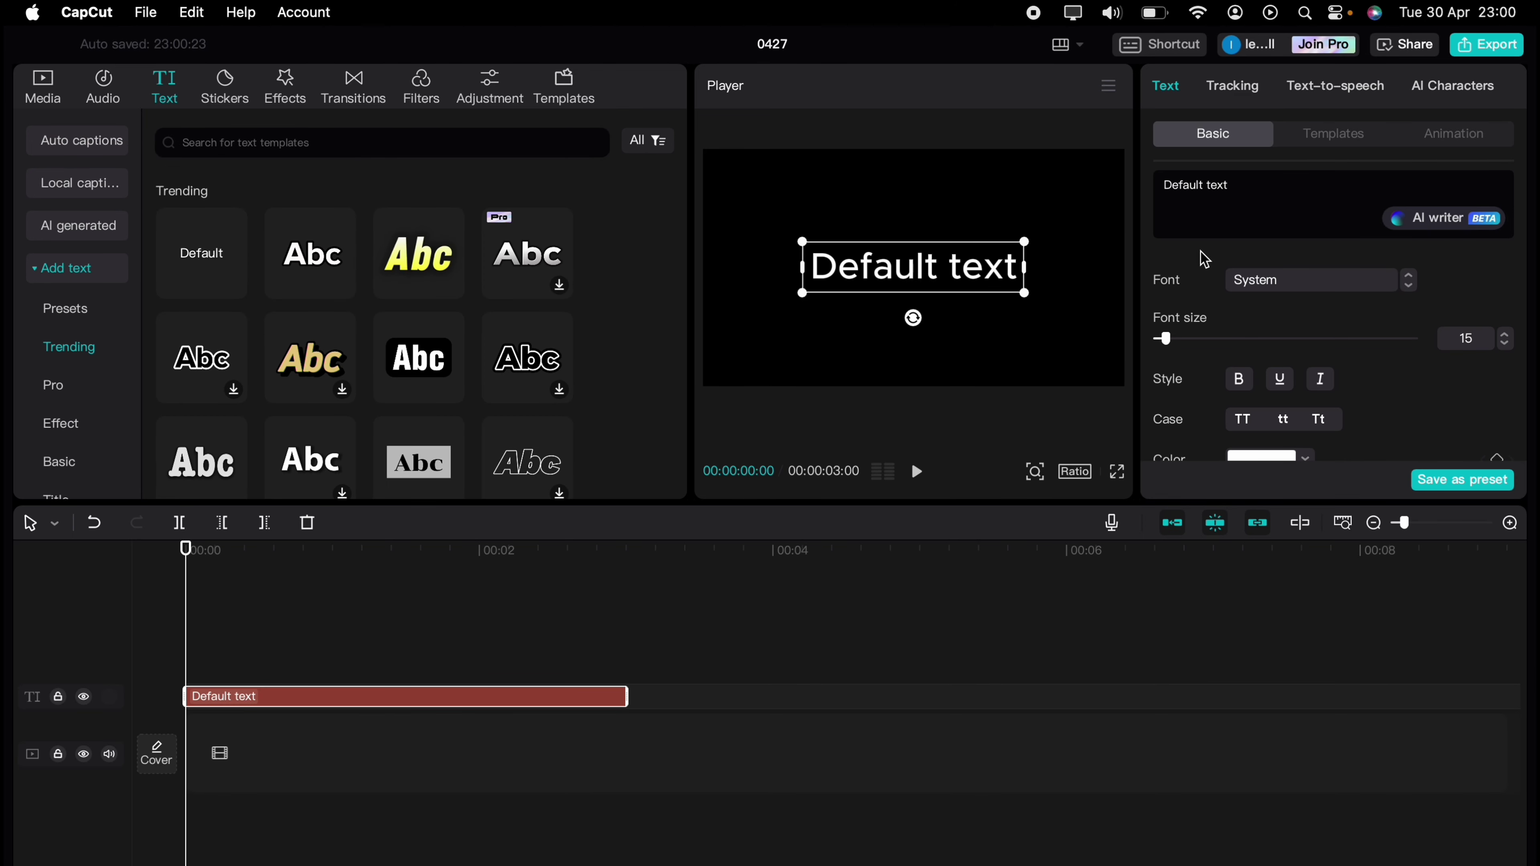
click(1263, 186)
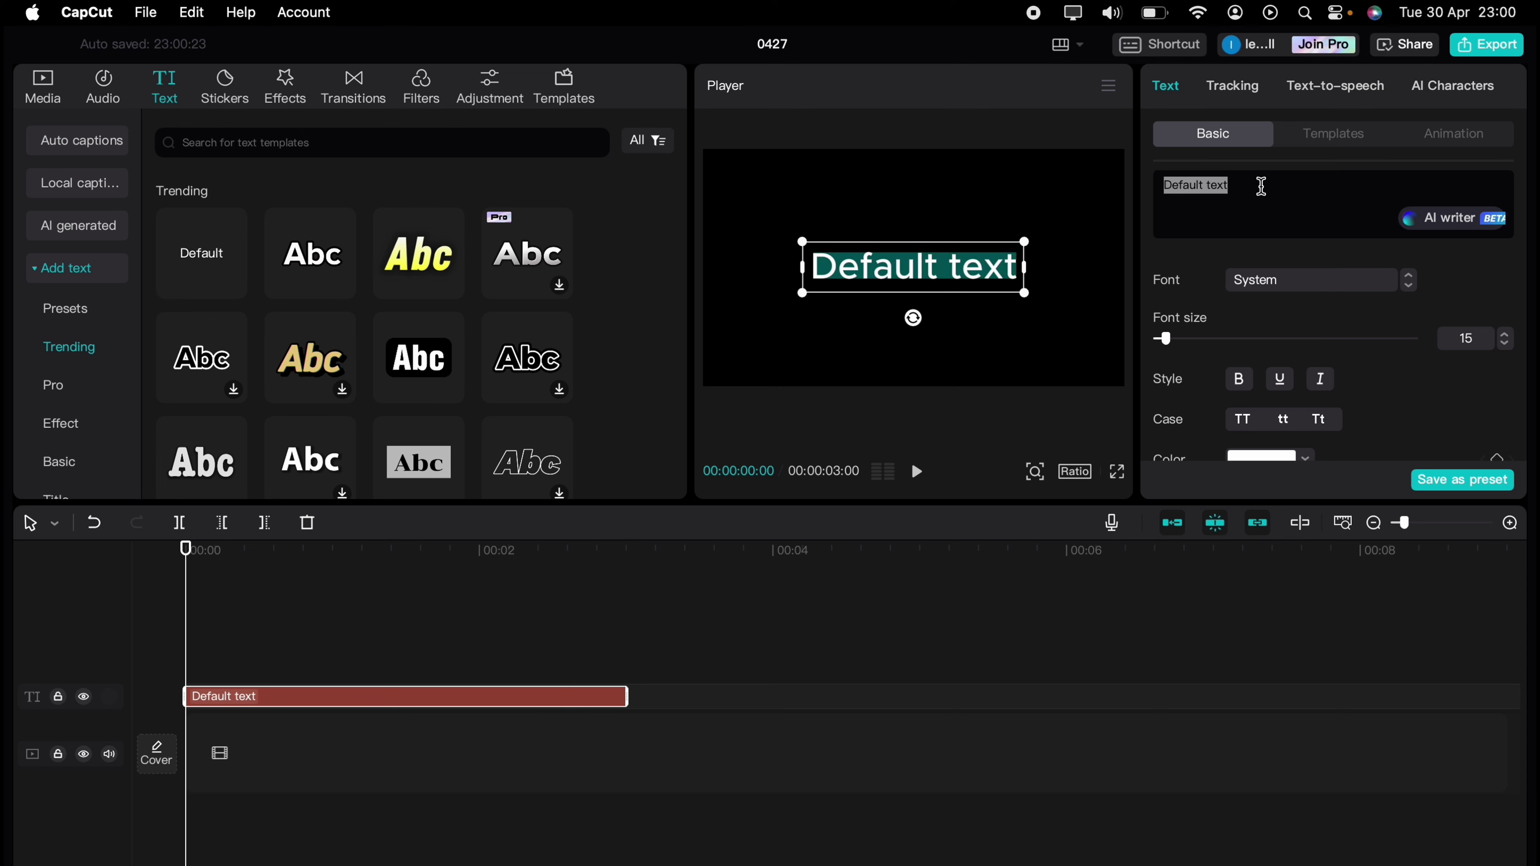
text(JOY)
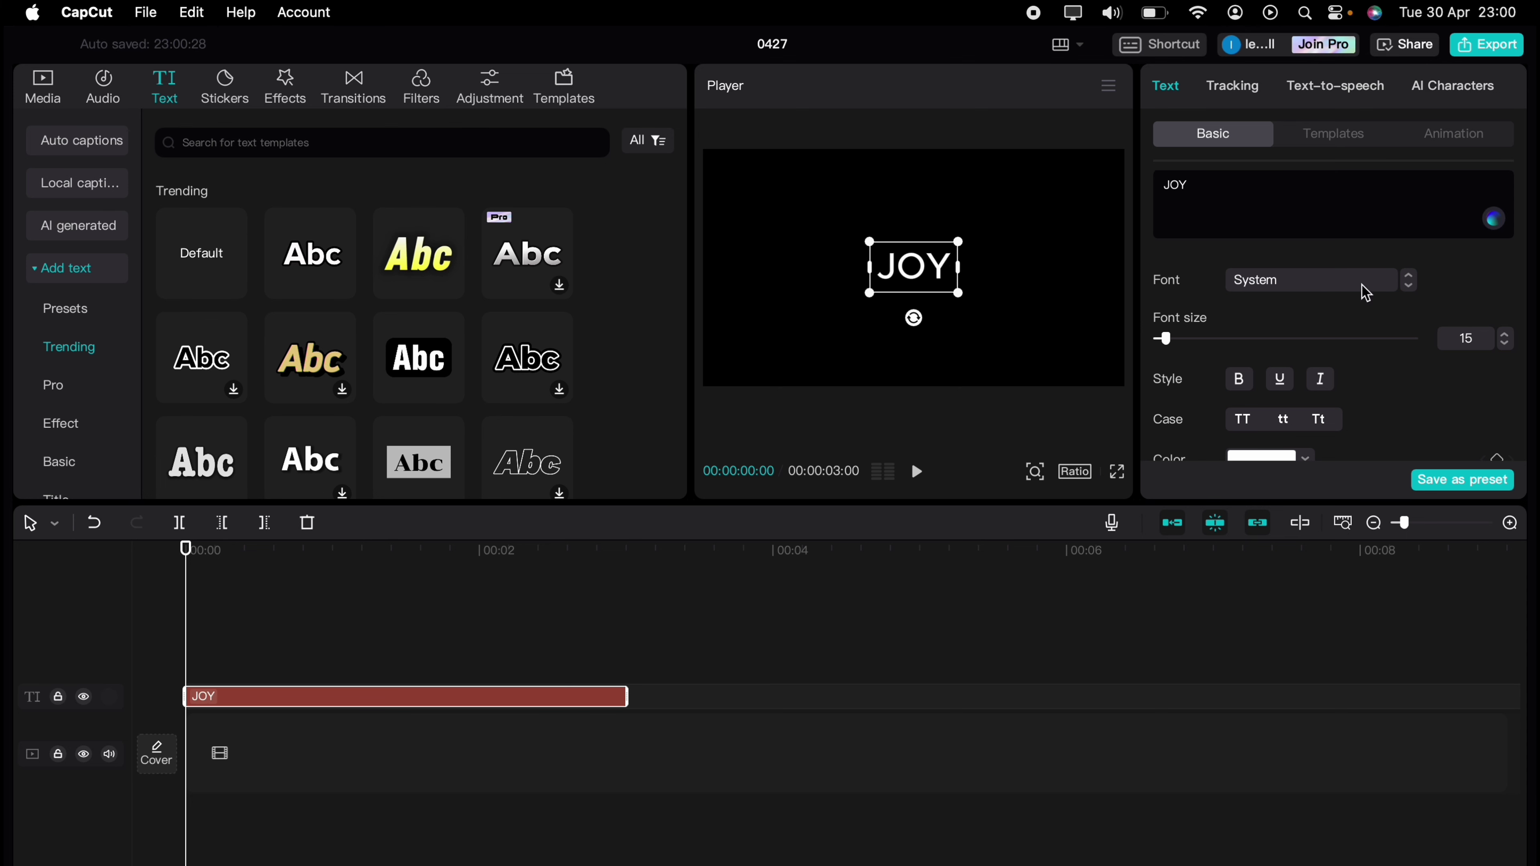
Set the JOY text's font to Kanit-Bold and its font size to 60.
click(1366, 294)
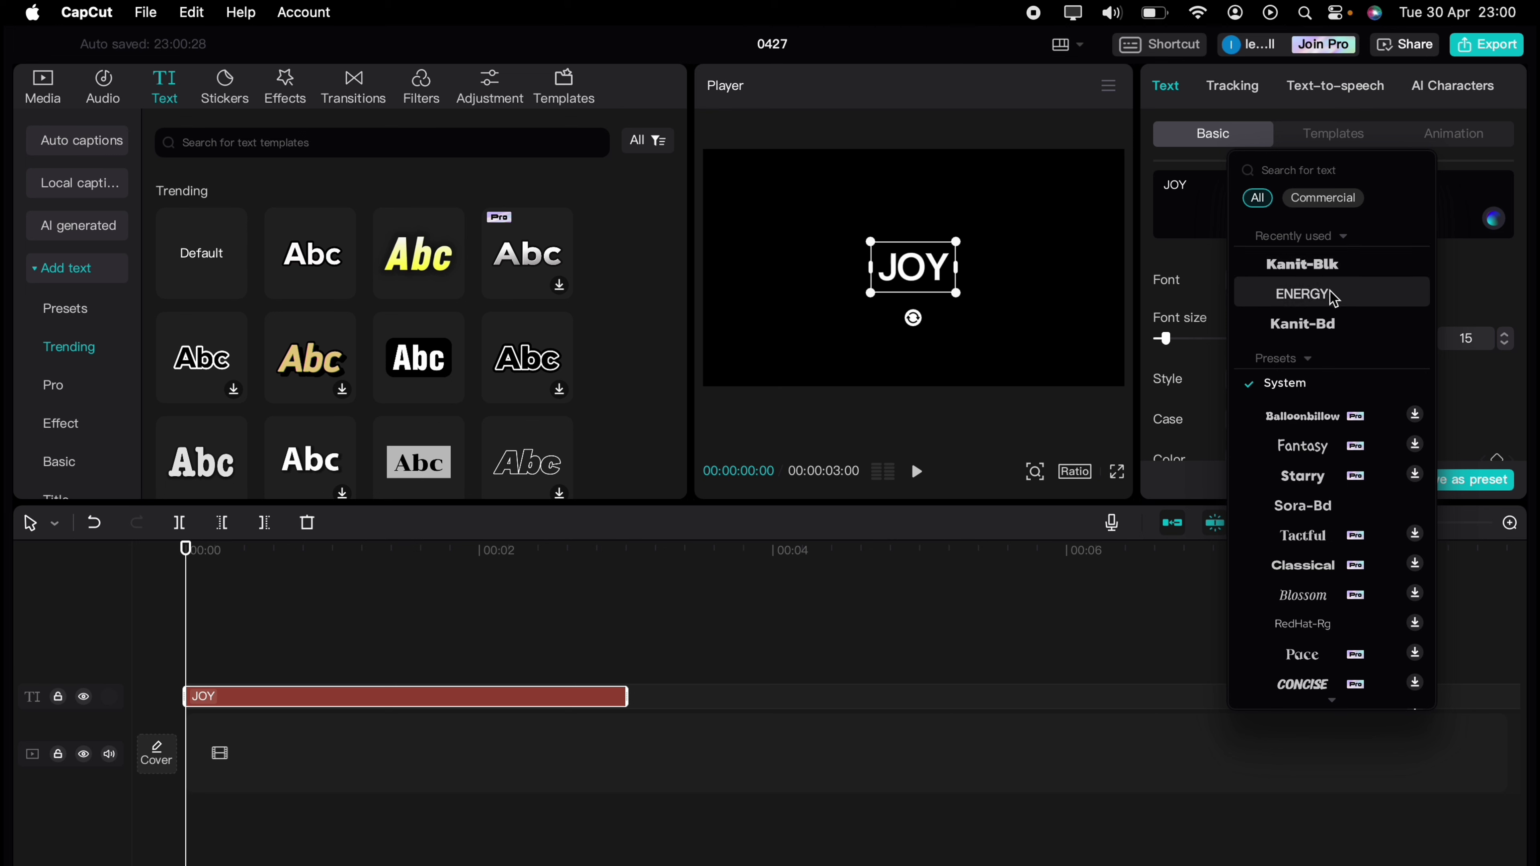
click(1324, 323)
click(1505, 332)
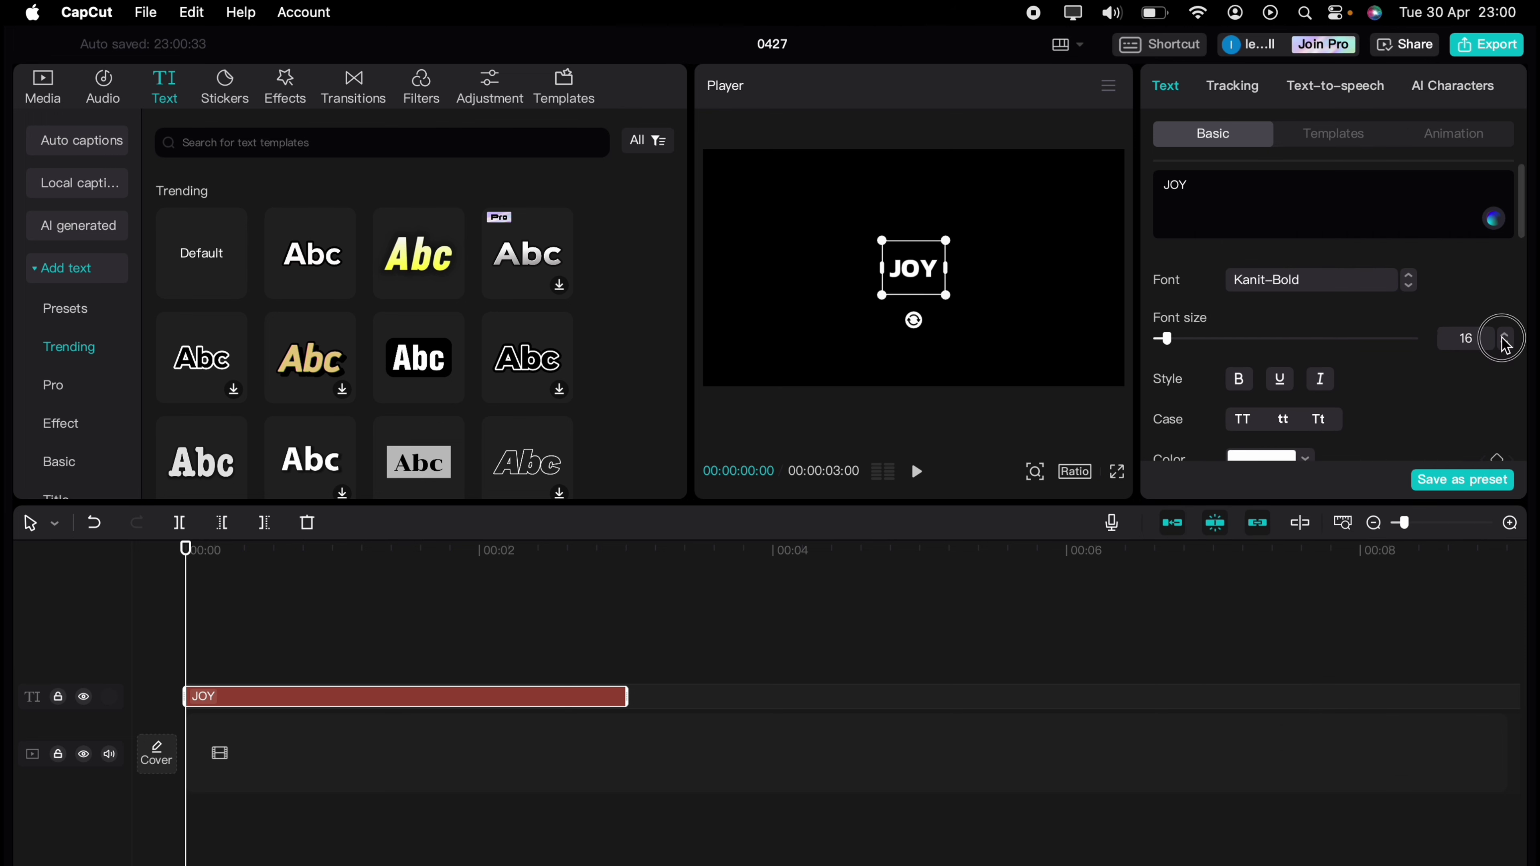
click(1506, 344)
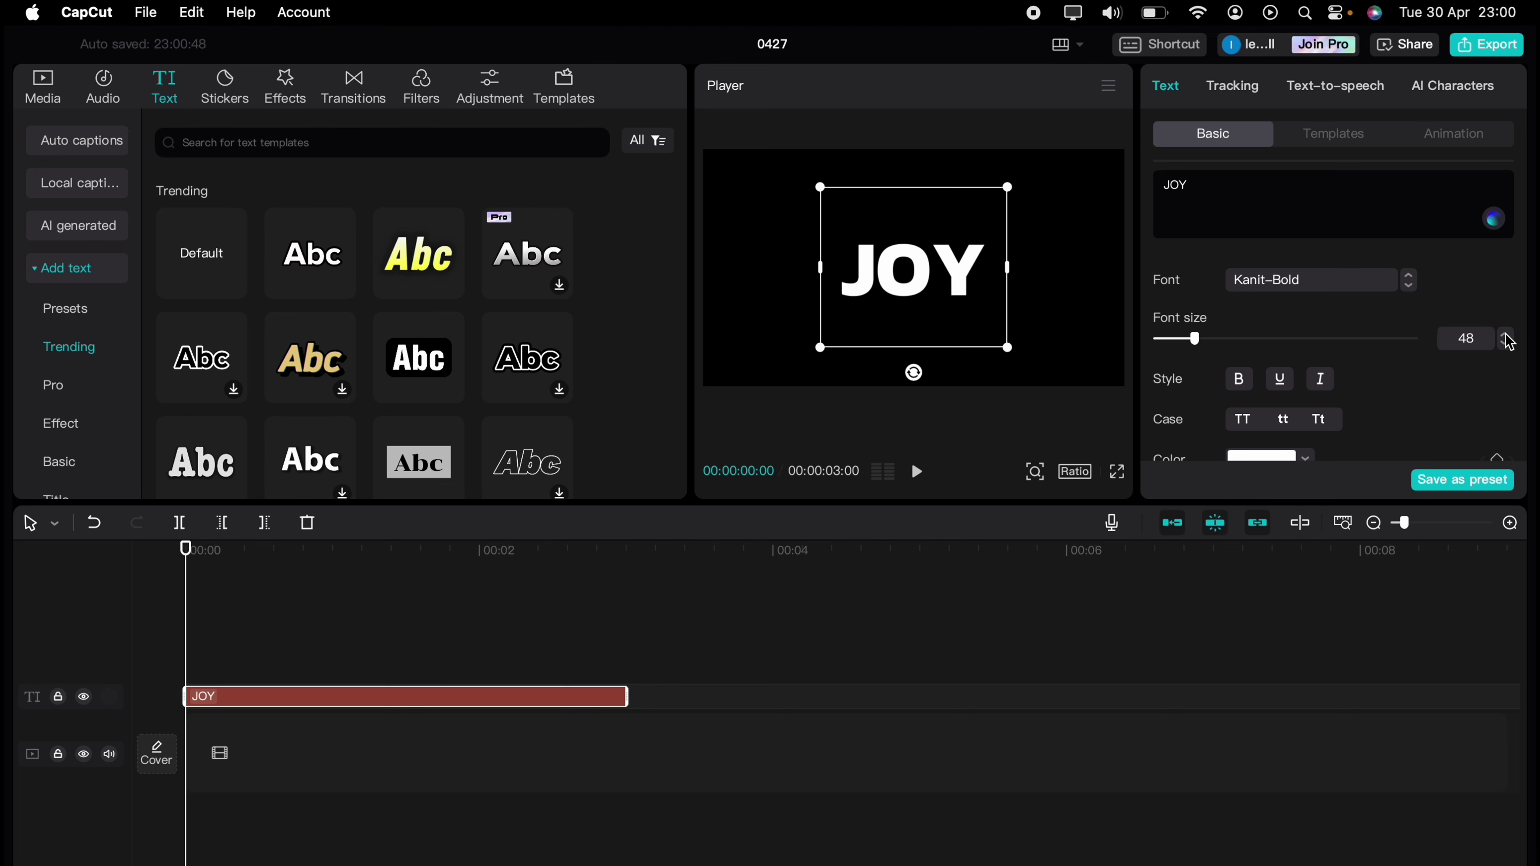
click(1509, 338)
click(1509, 338)
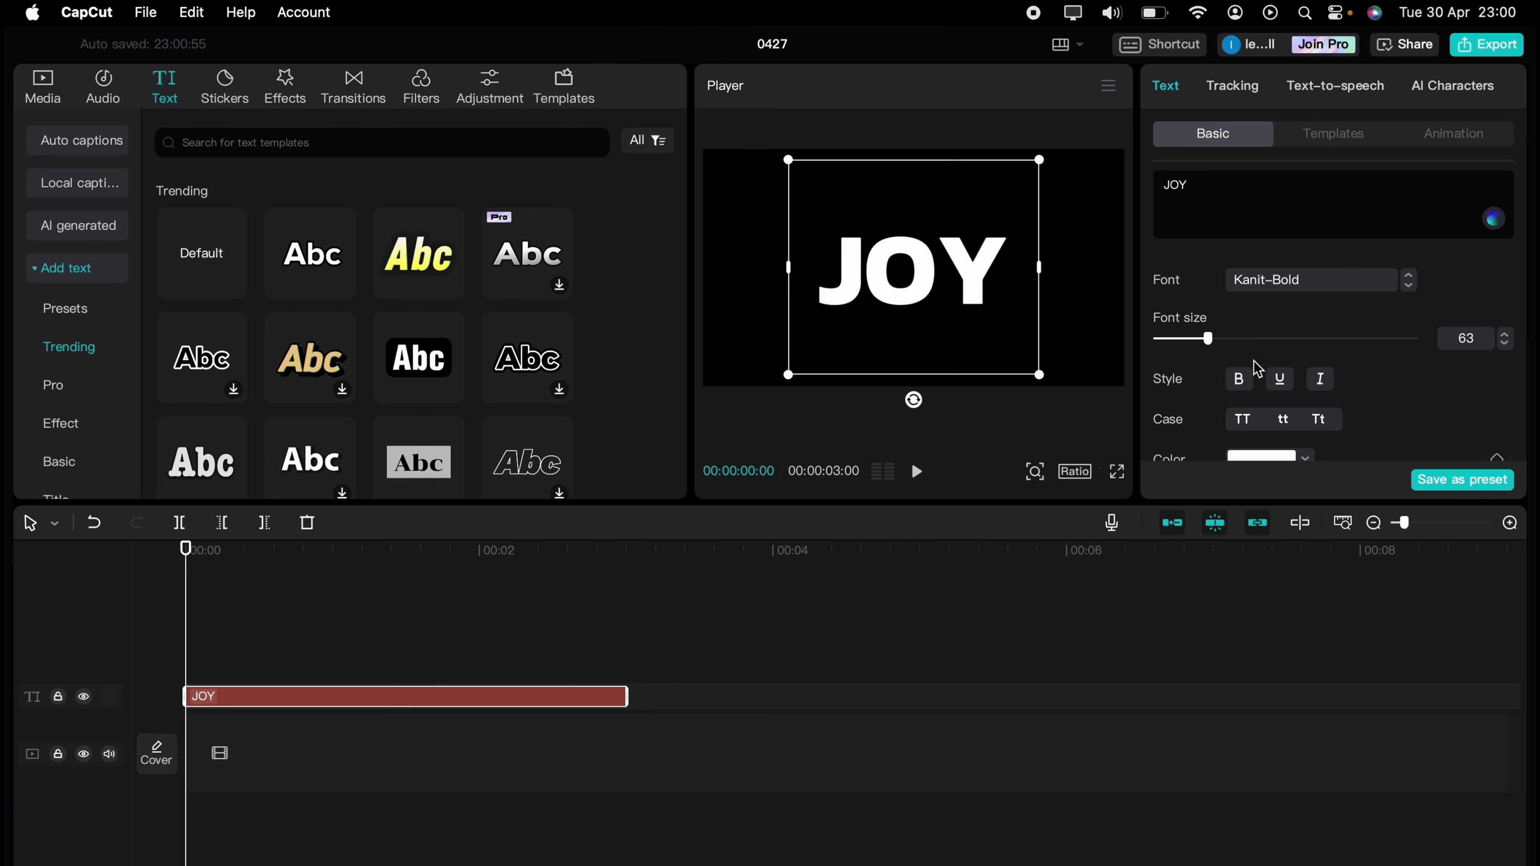
mouse_move(1210, 338)
mouse_down()
mouse_move(1227, 337)
mouse_move(1207, 341)
mouse_up()
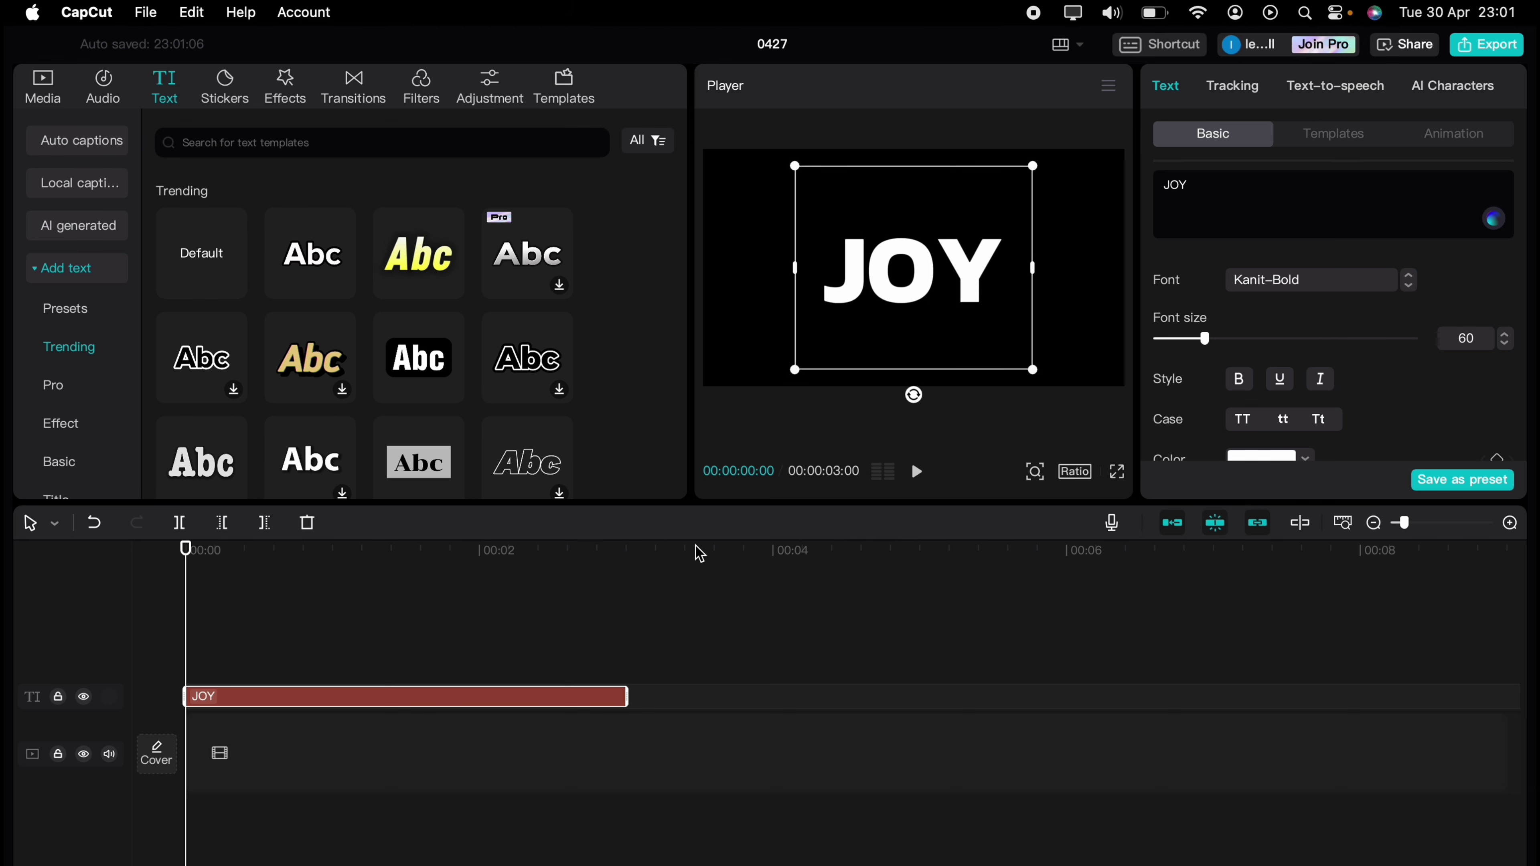
Keyframe the JOY text's position and size at the clip's start and set its scale to 500% at 00:00:03:00.
scroll(1406, 376, down, 8)
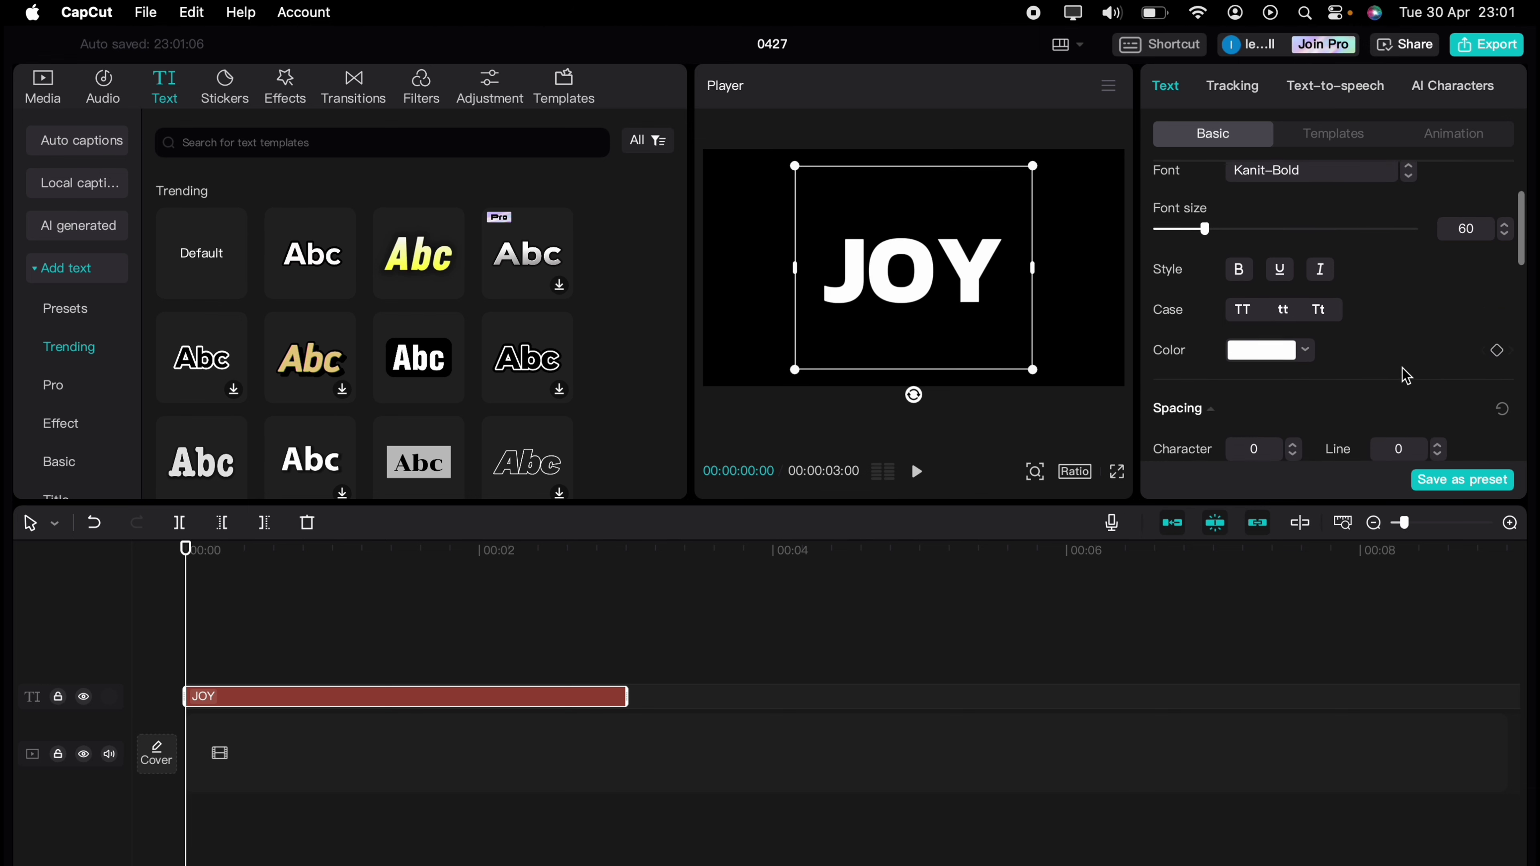
scroll(1406, 376, down, 4)
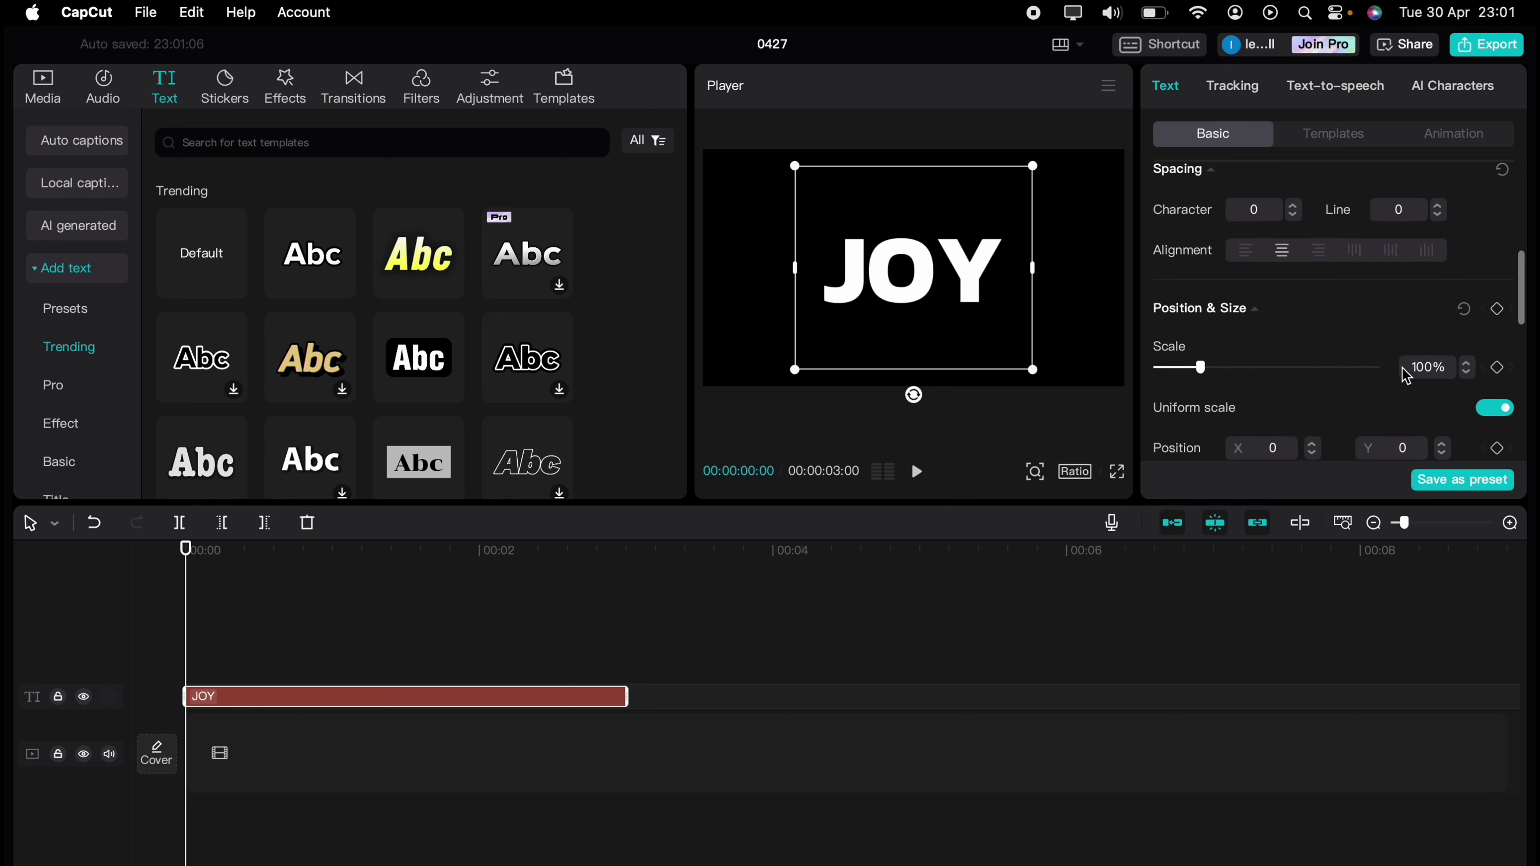
click(1498, 299)
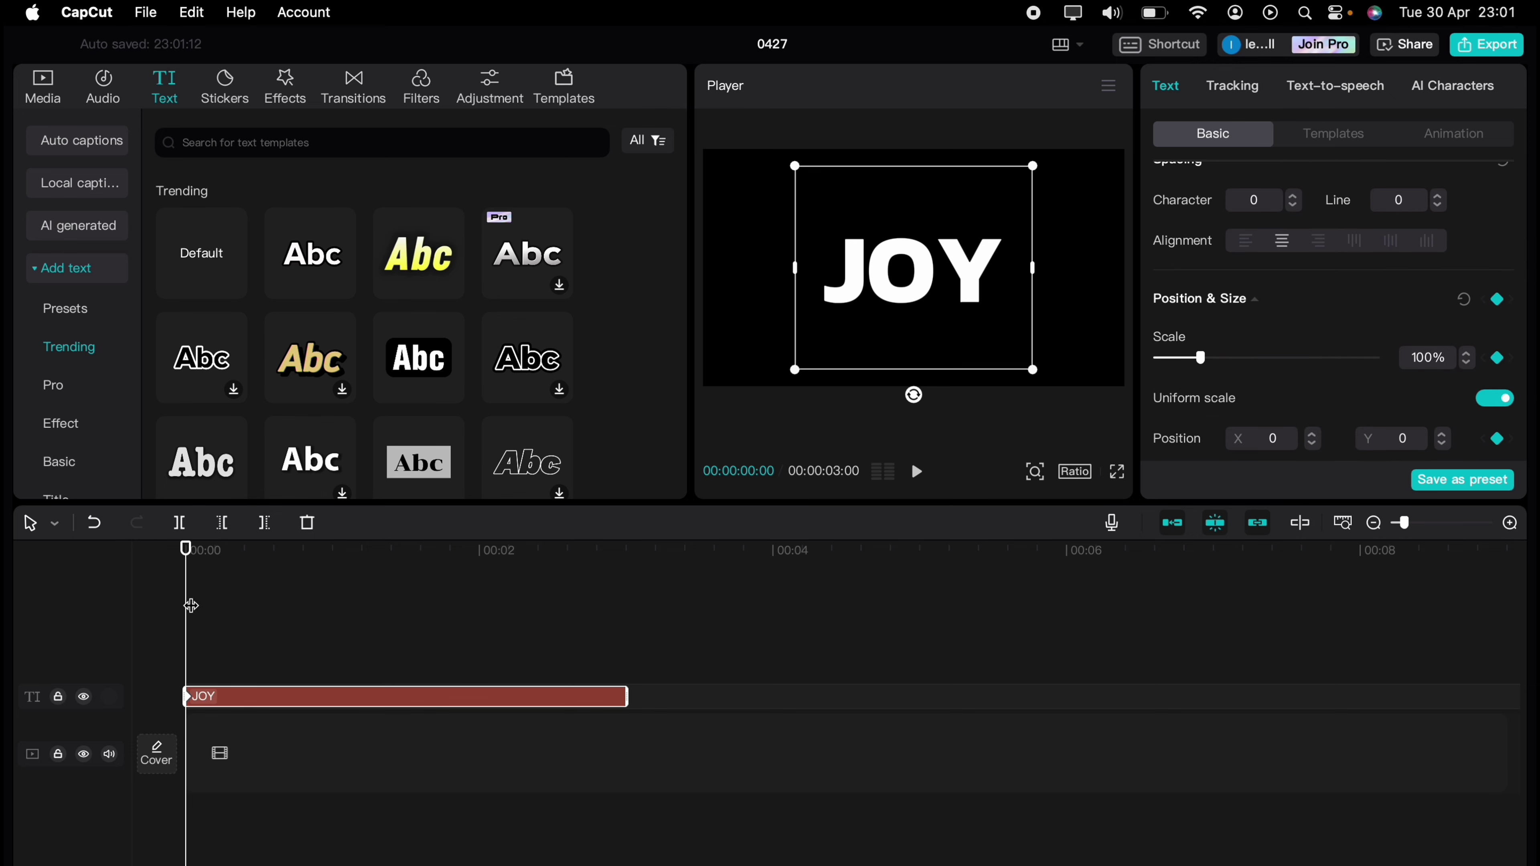
drag(191, 605, 625, 595)
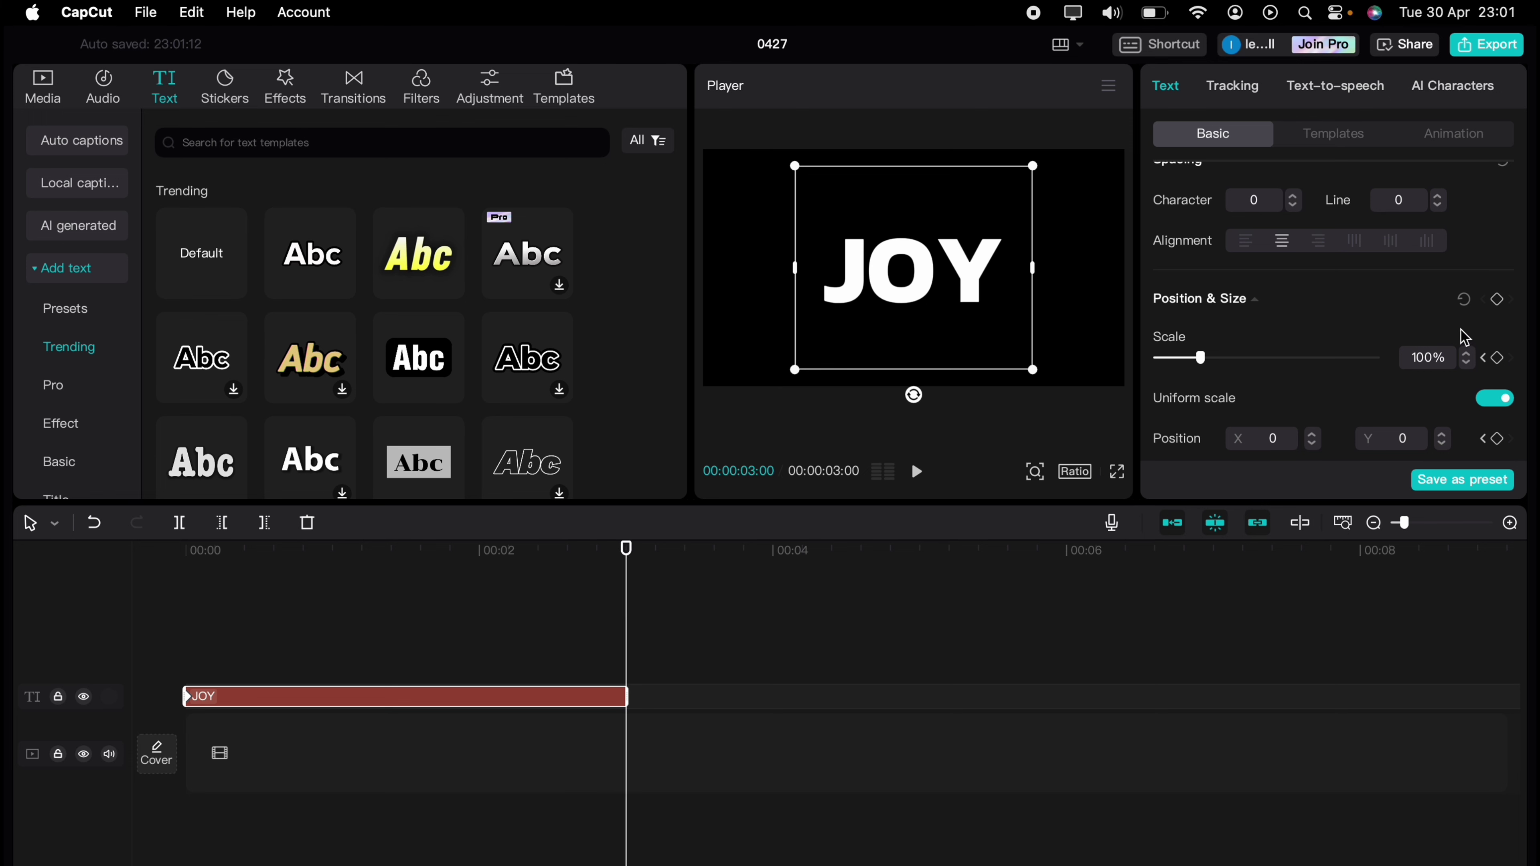
click(1407, 356)
text(500)
key(Return)
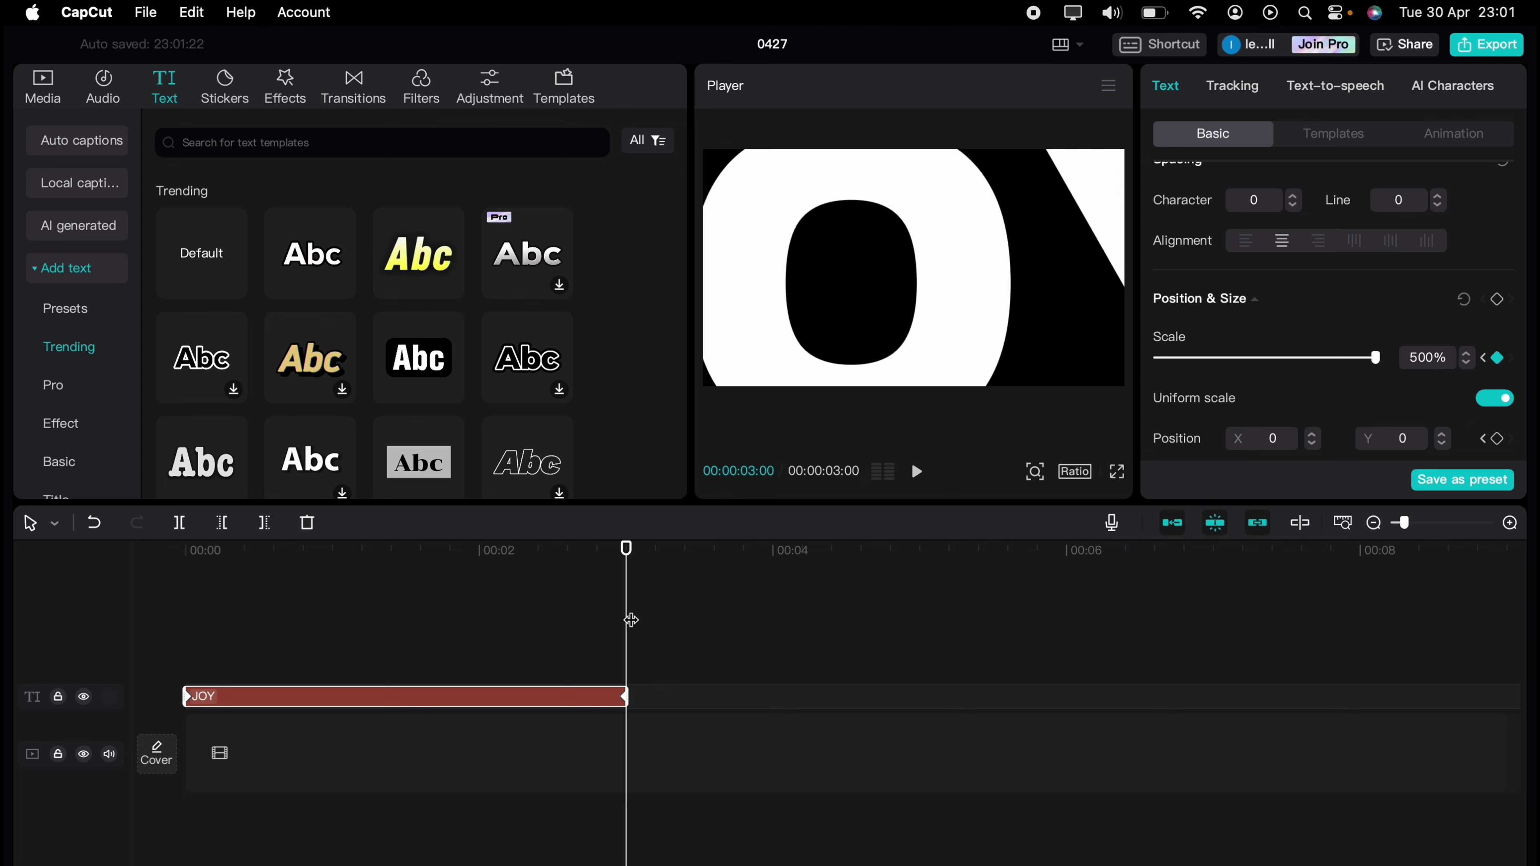
Preview the JOY zoom from the start and export it as a 4K mov video titled 0427.
drag(631, 619, 170, 652)
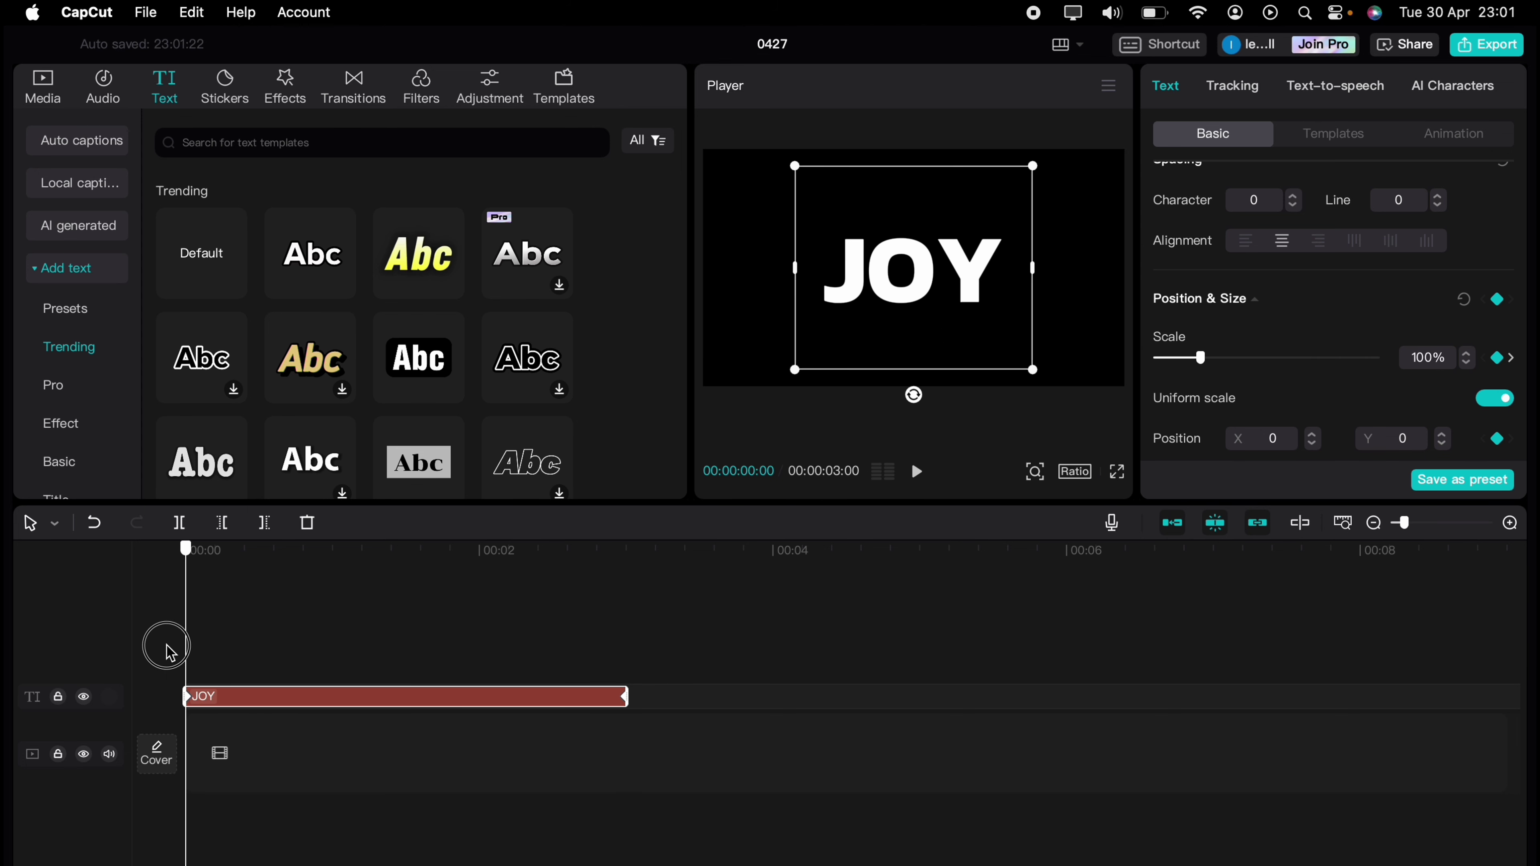
key(space)
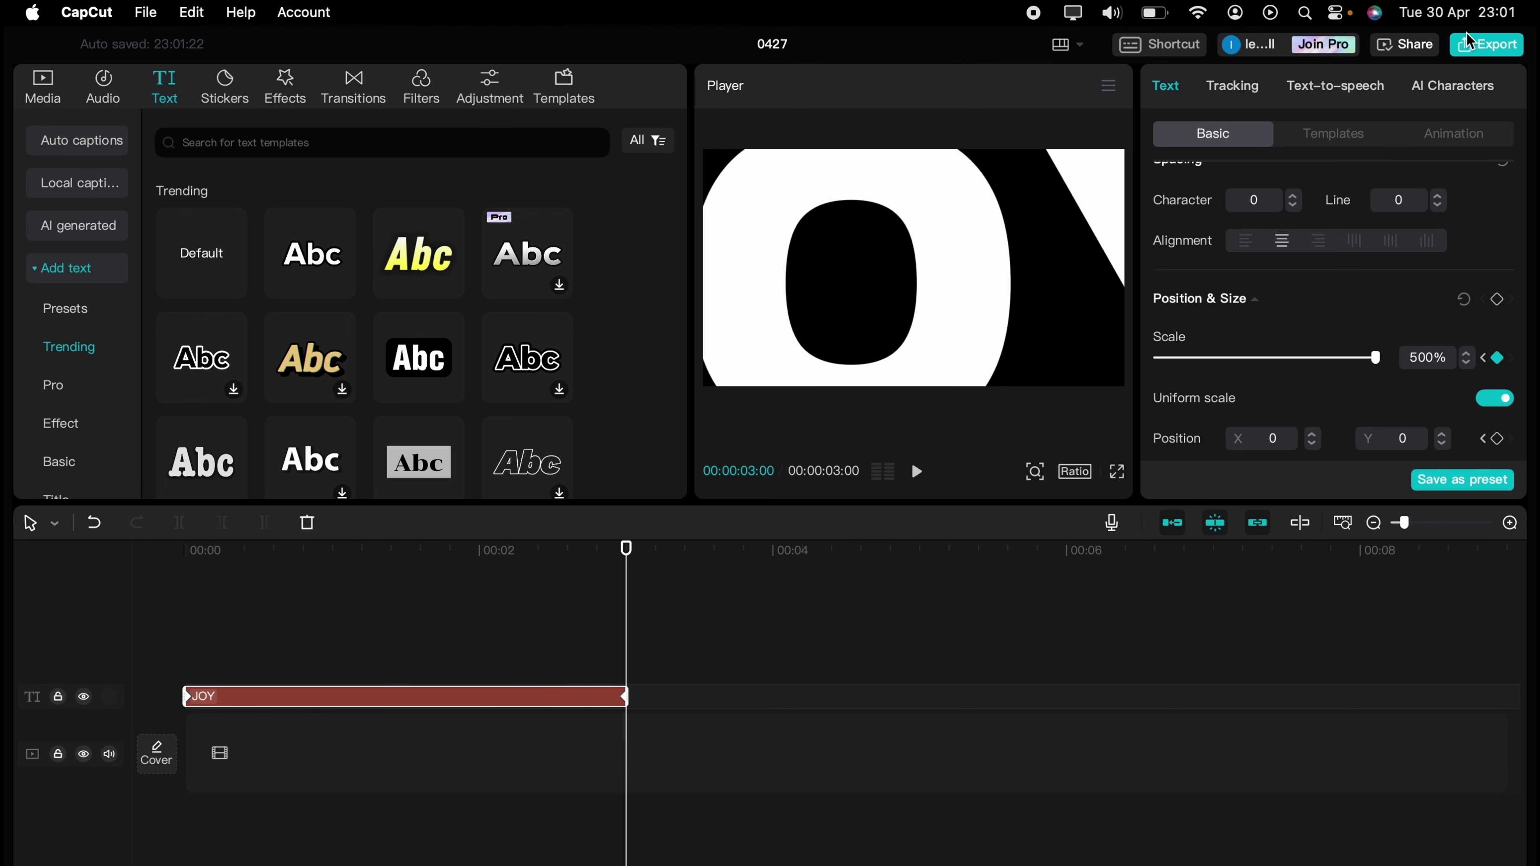
click(1480, 43)
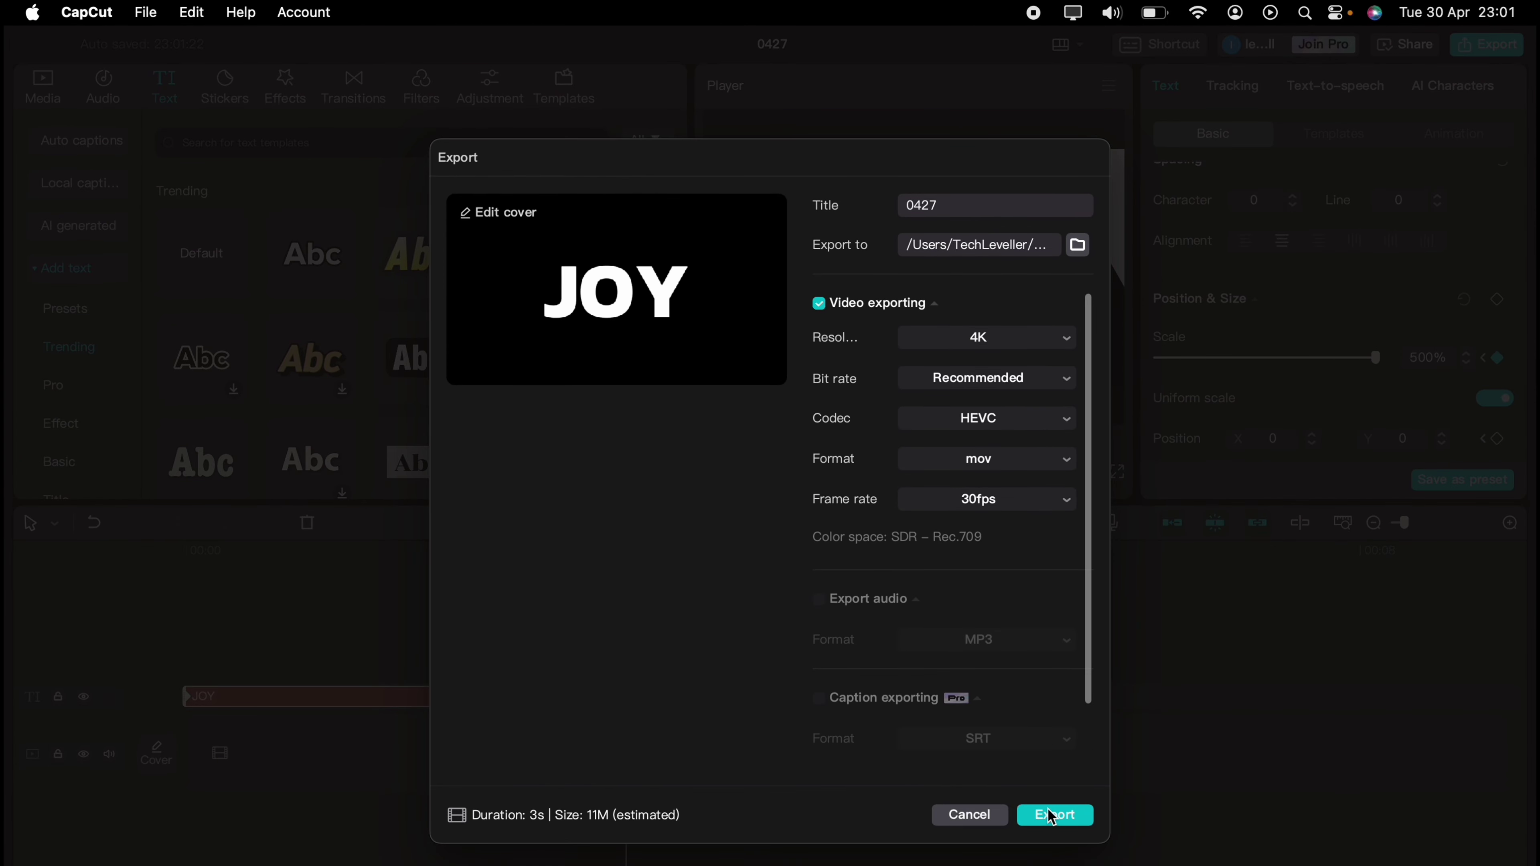
click(1053, 814)
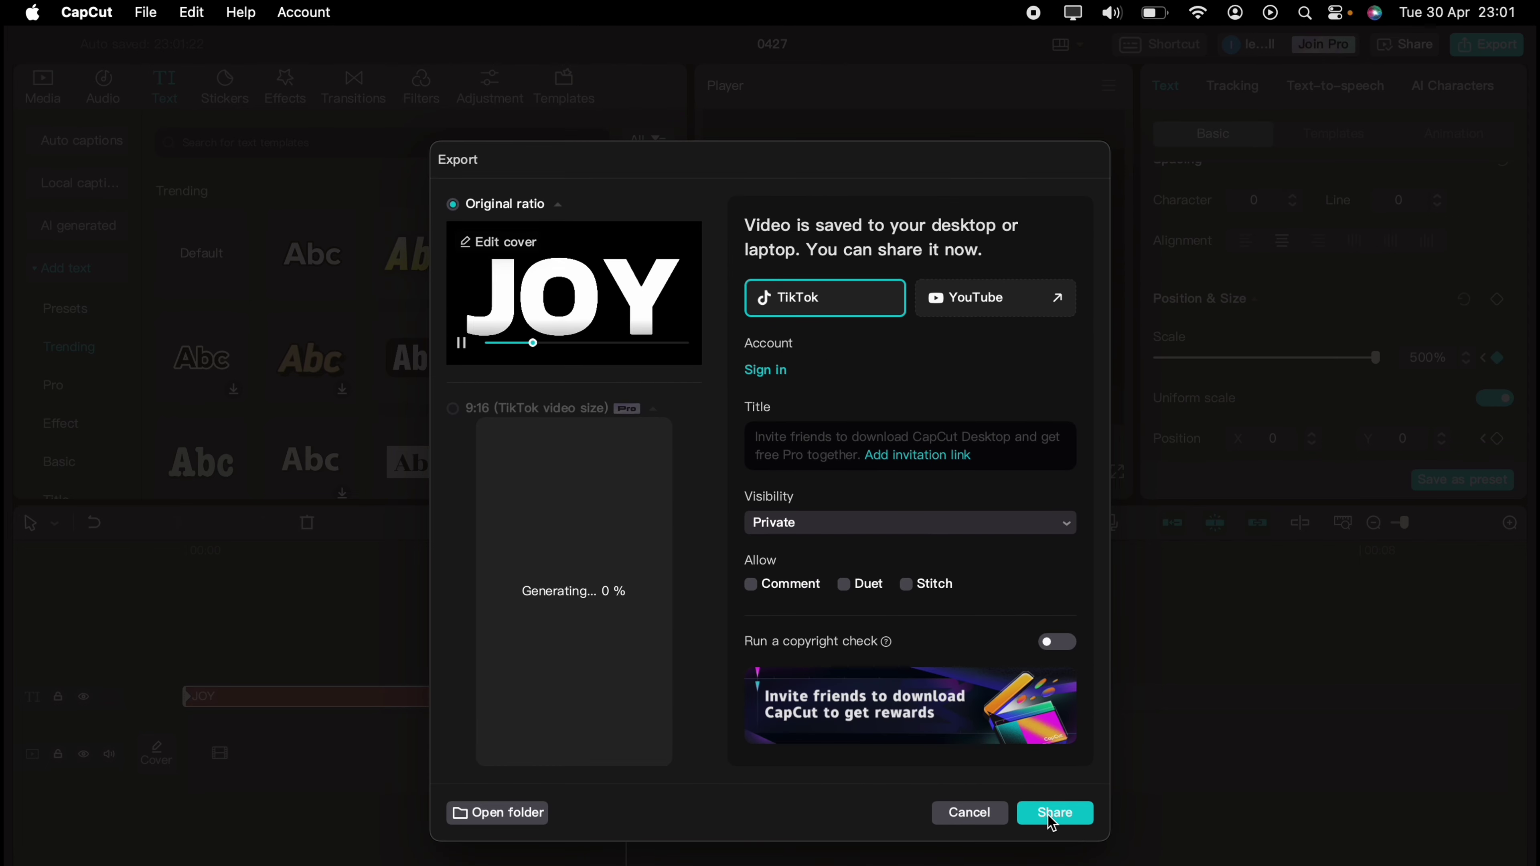
click(969, 808)
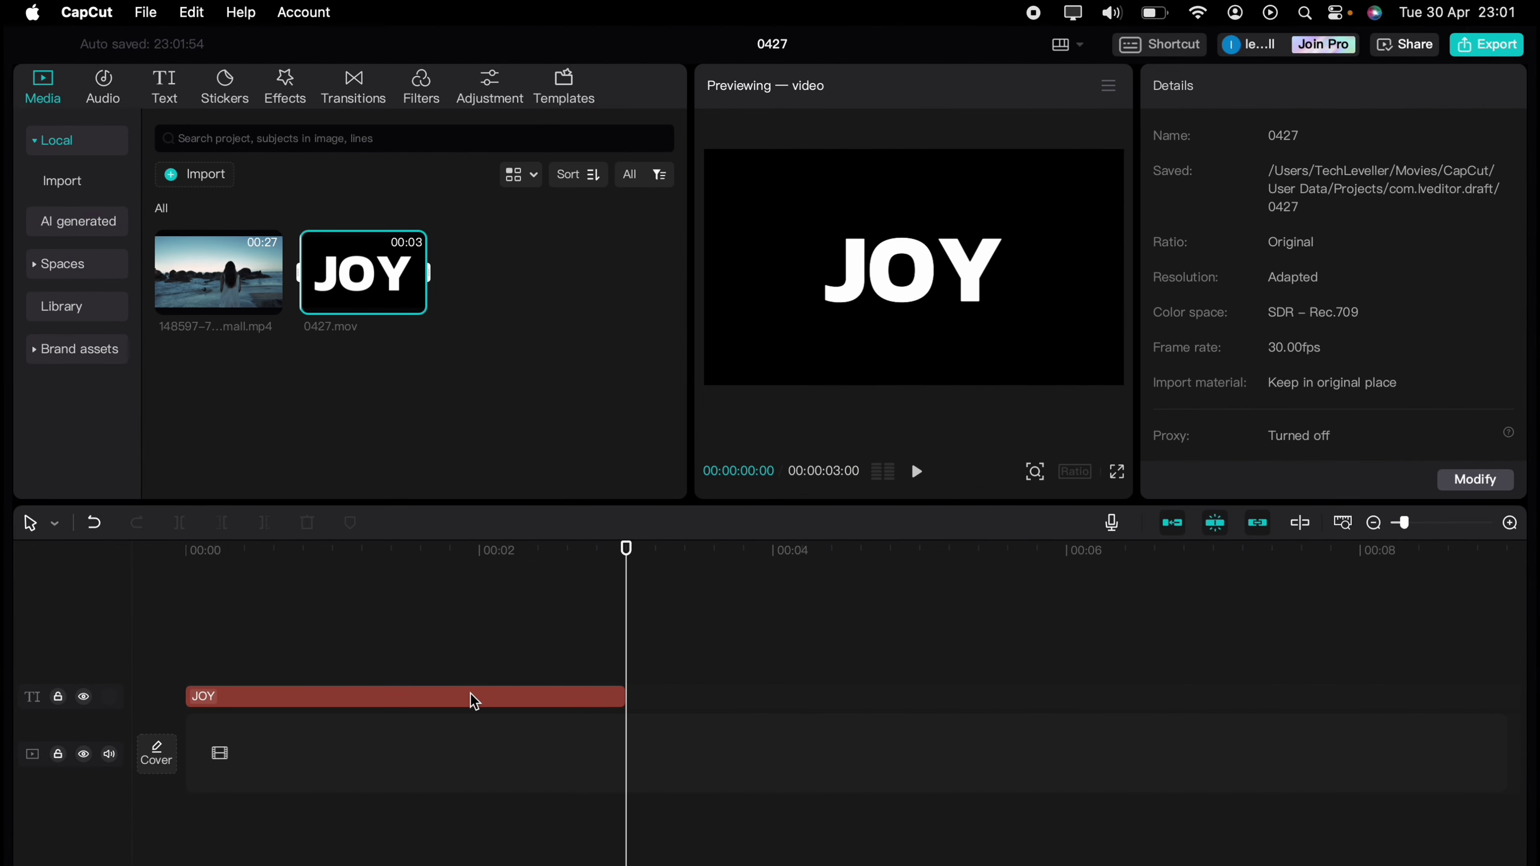
Delete the JOY text clip and place the exported 0427.mov at the start of the timeline.
click(476, 698)
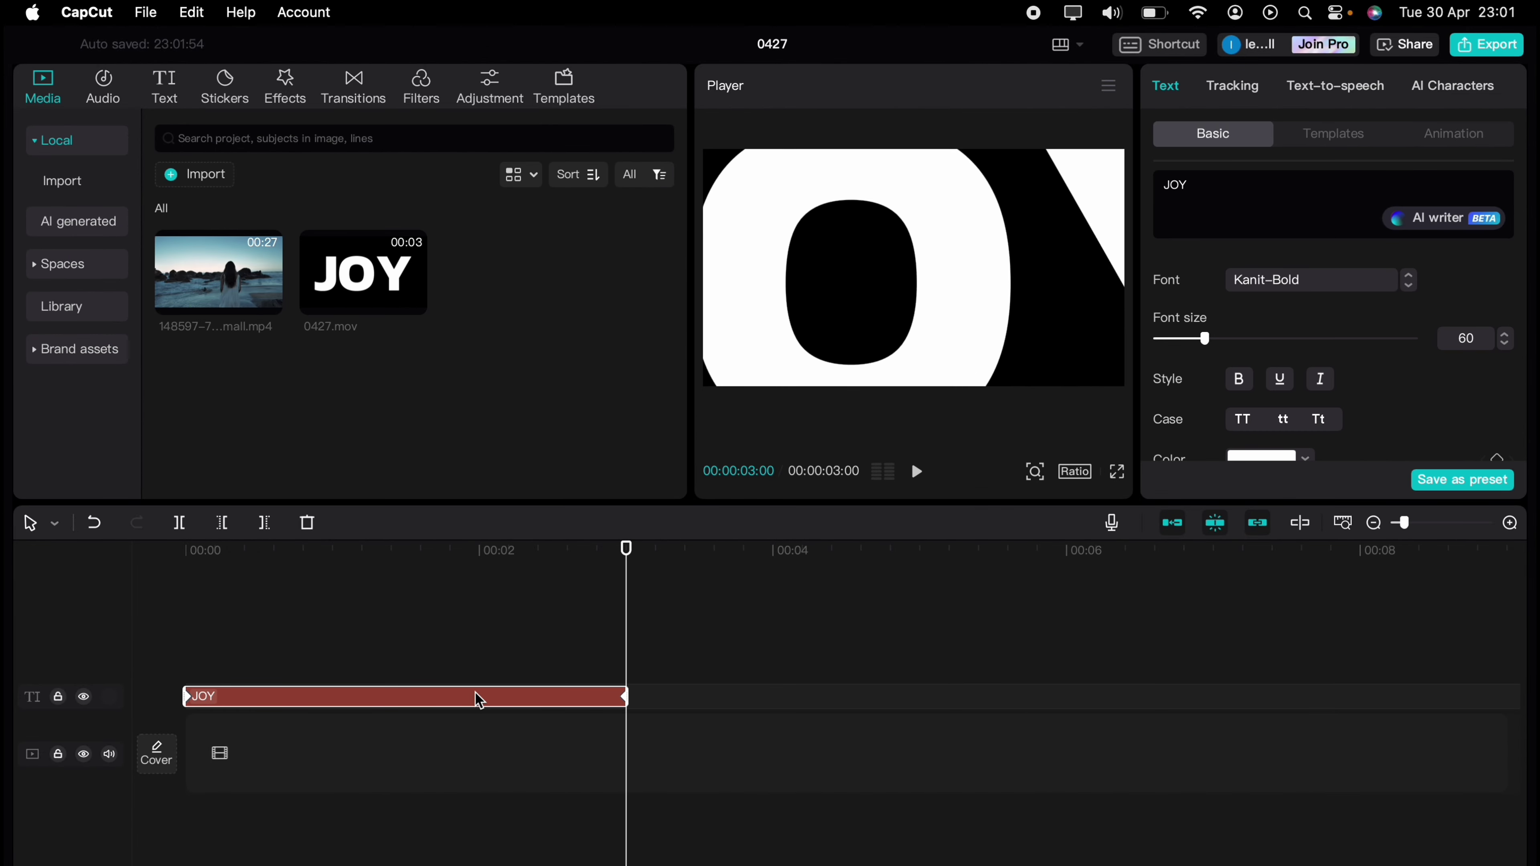
key(Delete)
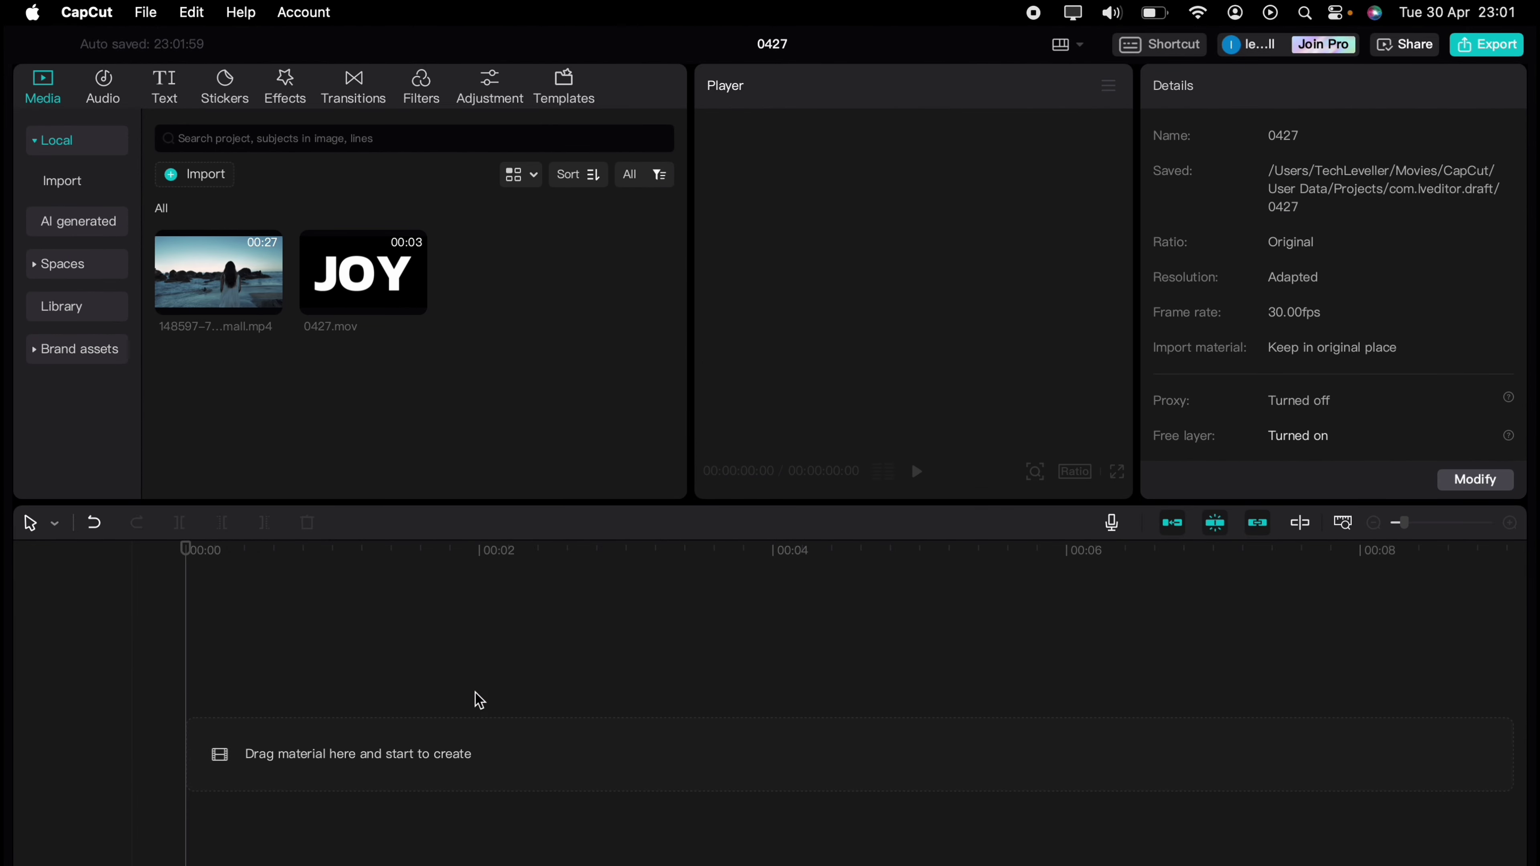
drag(351, 305, 212, 709)
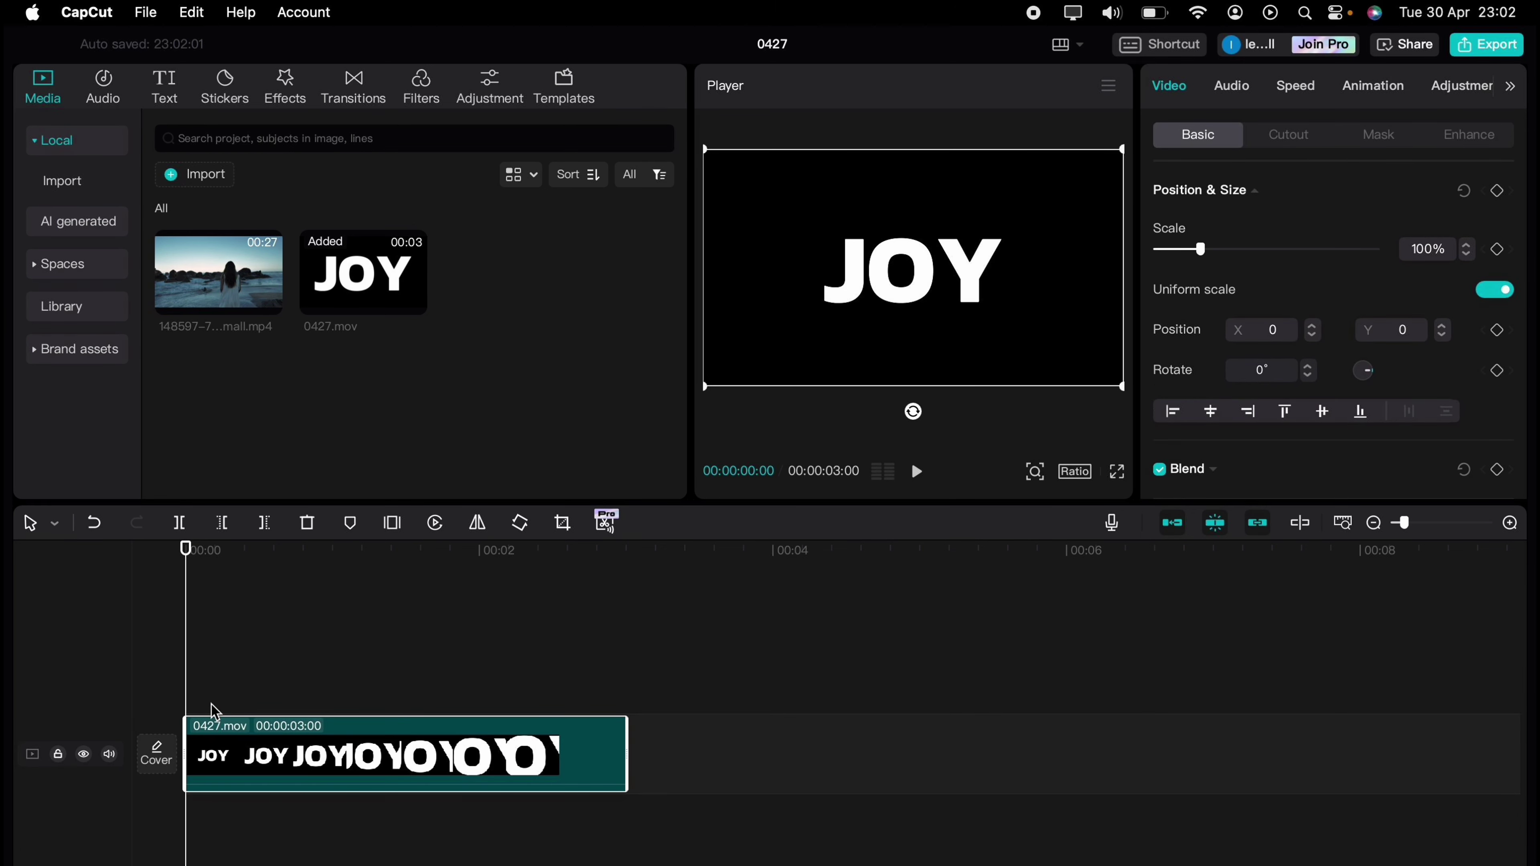
drag(211, 290, 182, 834)
click(232, 758)
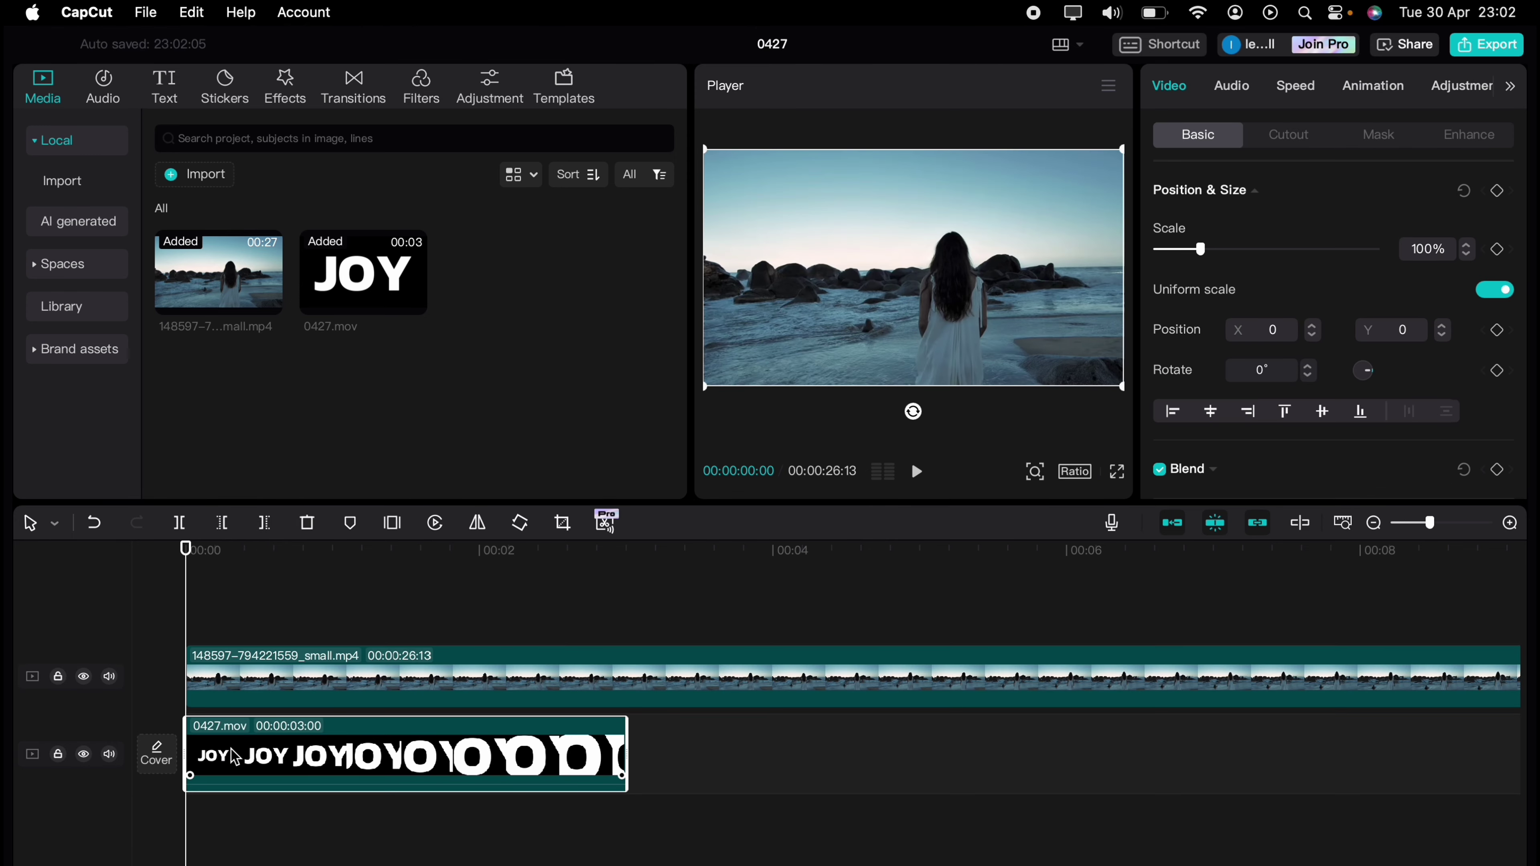
drag(253, 752, 244, 605)
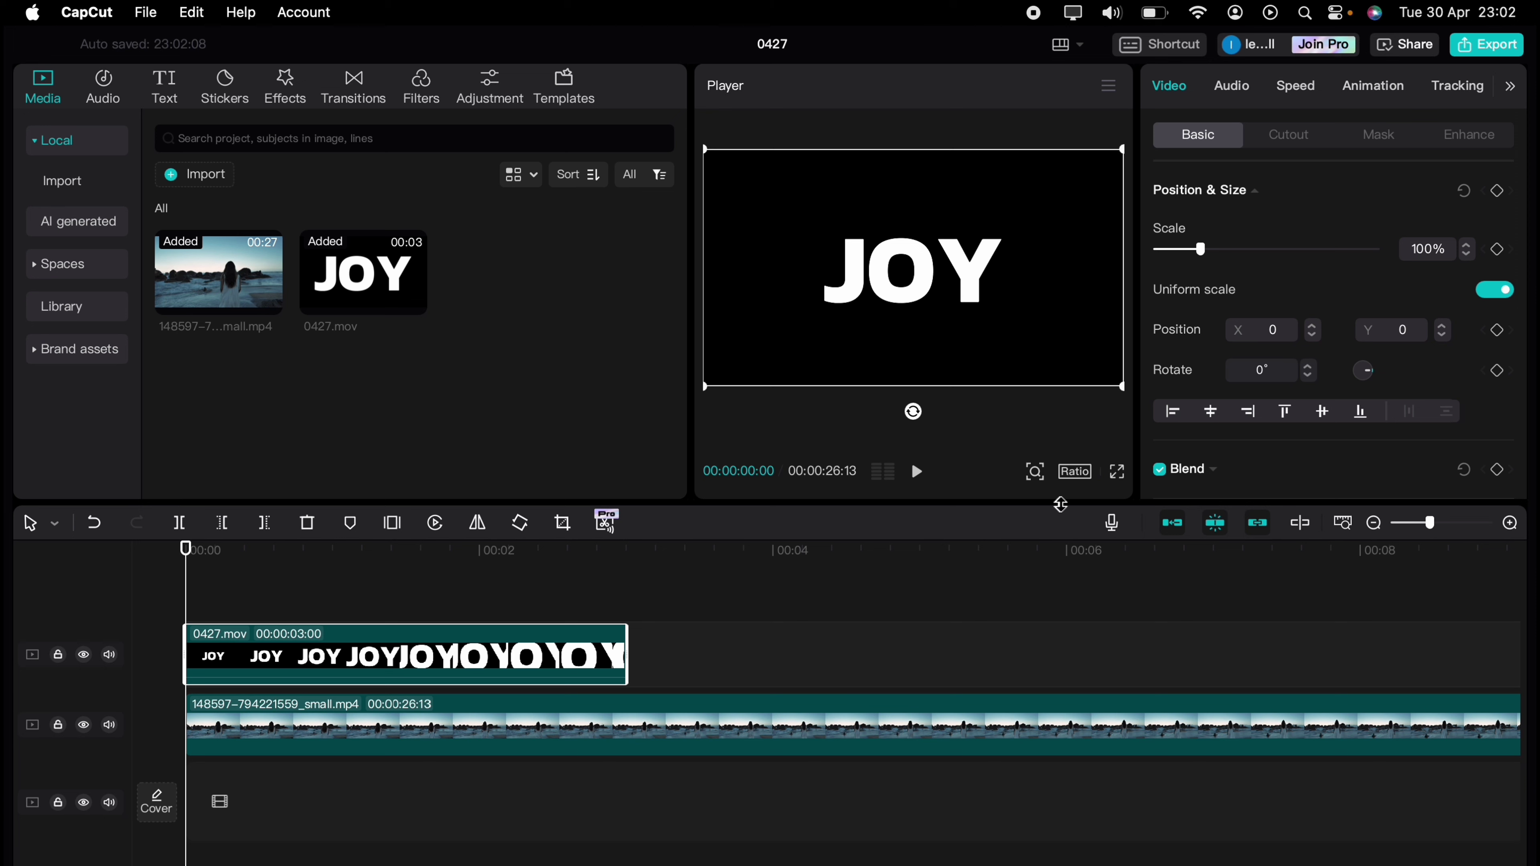
Set the blend mode of the 0427.mov clip to Multiply.
scroll(1248, 450, down, 3)
click(1216, 328)
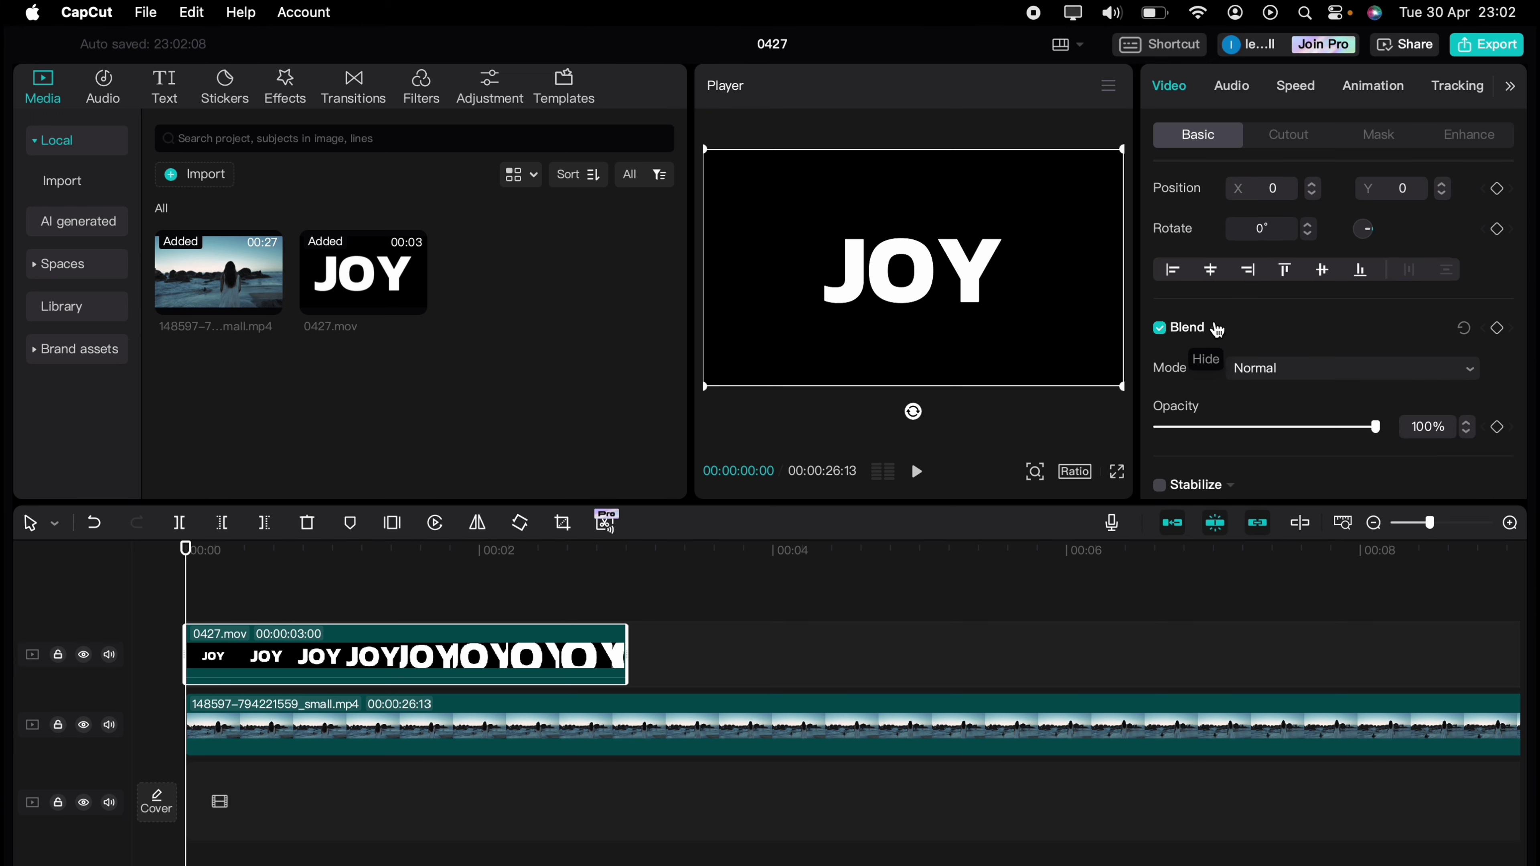
click(1216, 328)
click(1216, 328)
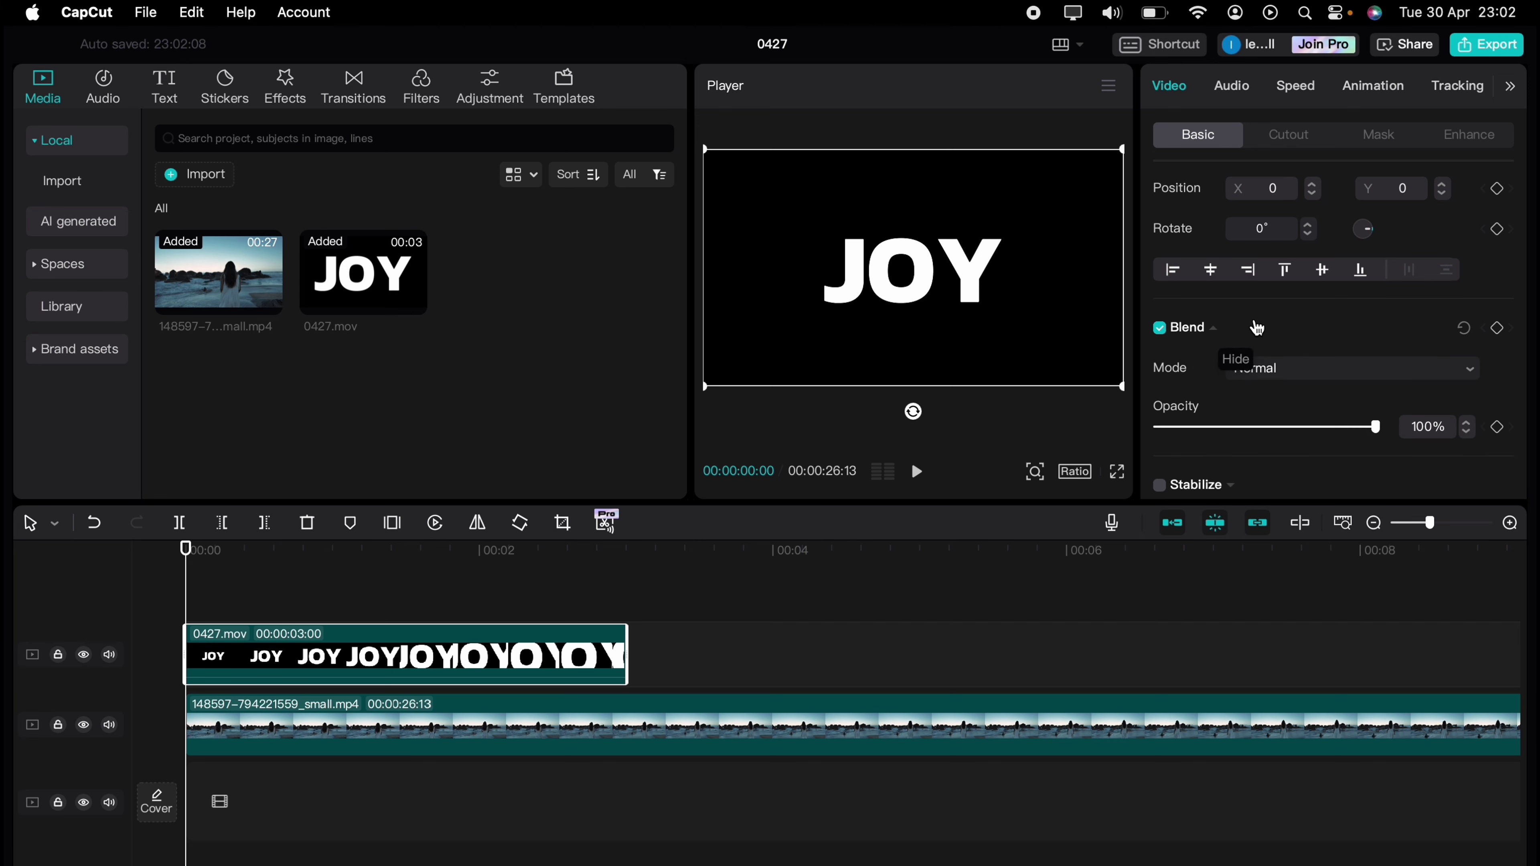
click(1323, 376)
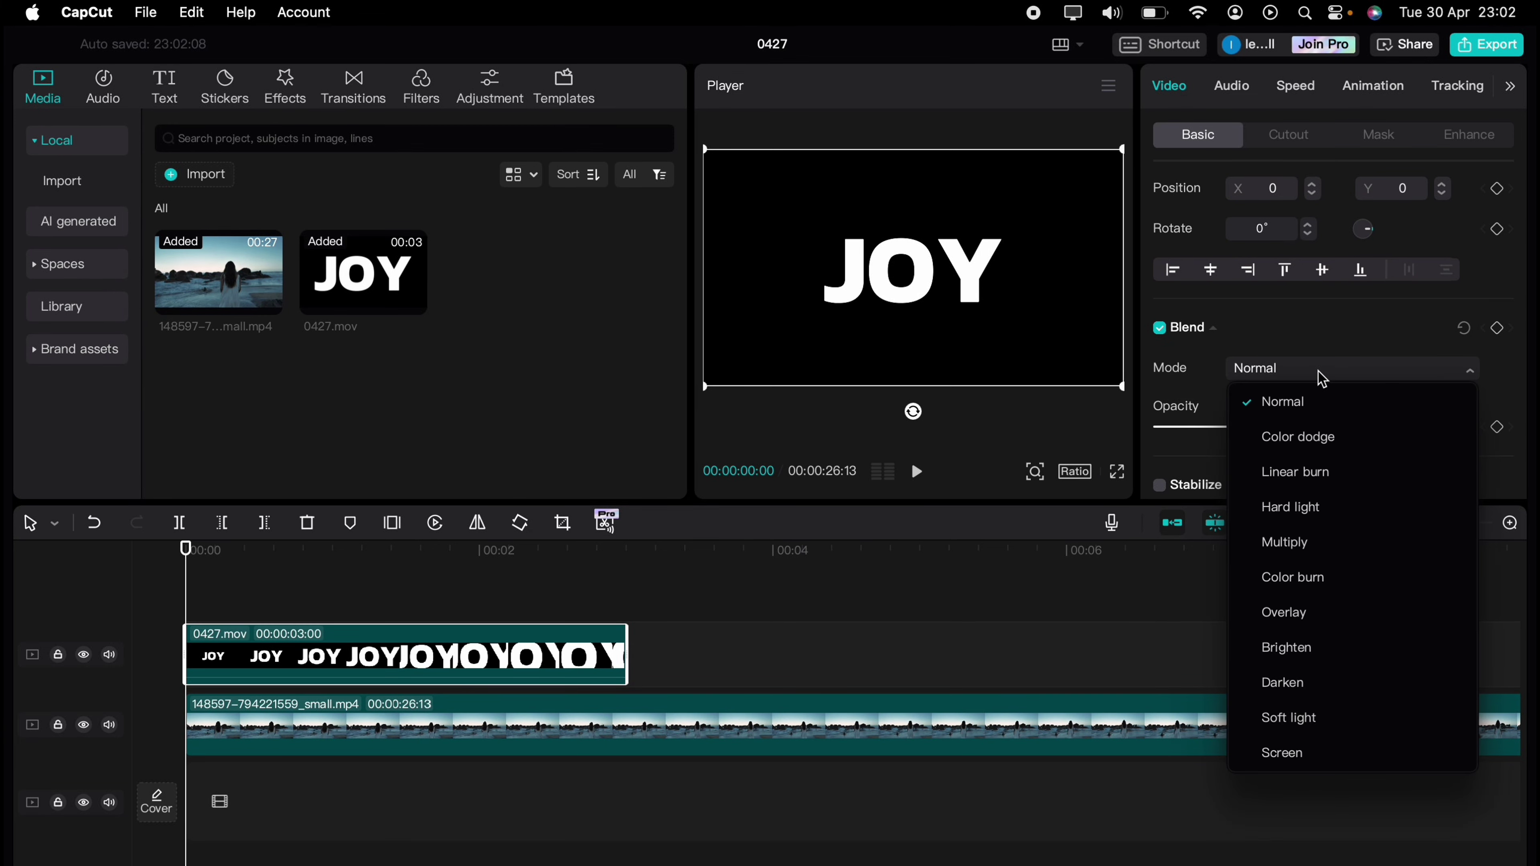
click(1313, 543)
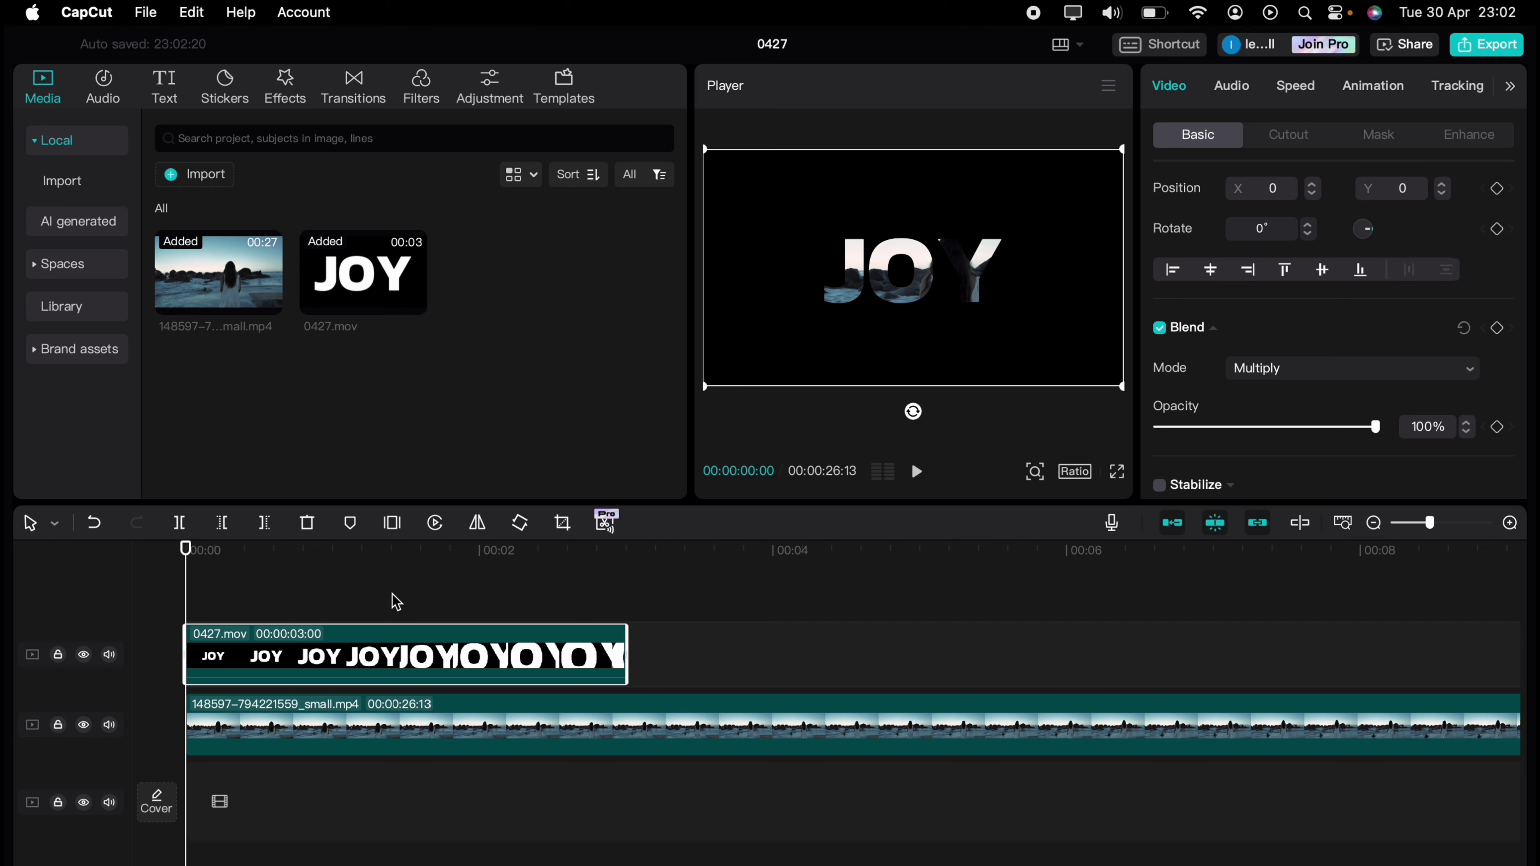
Play the blended JOY opening and return the playhead to the timeline's start.
key(space)
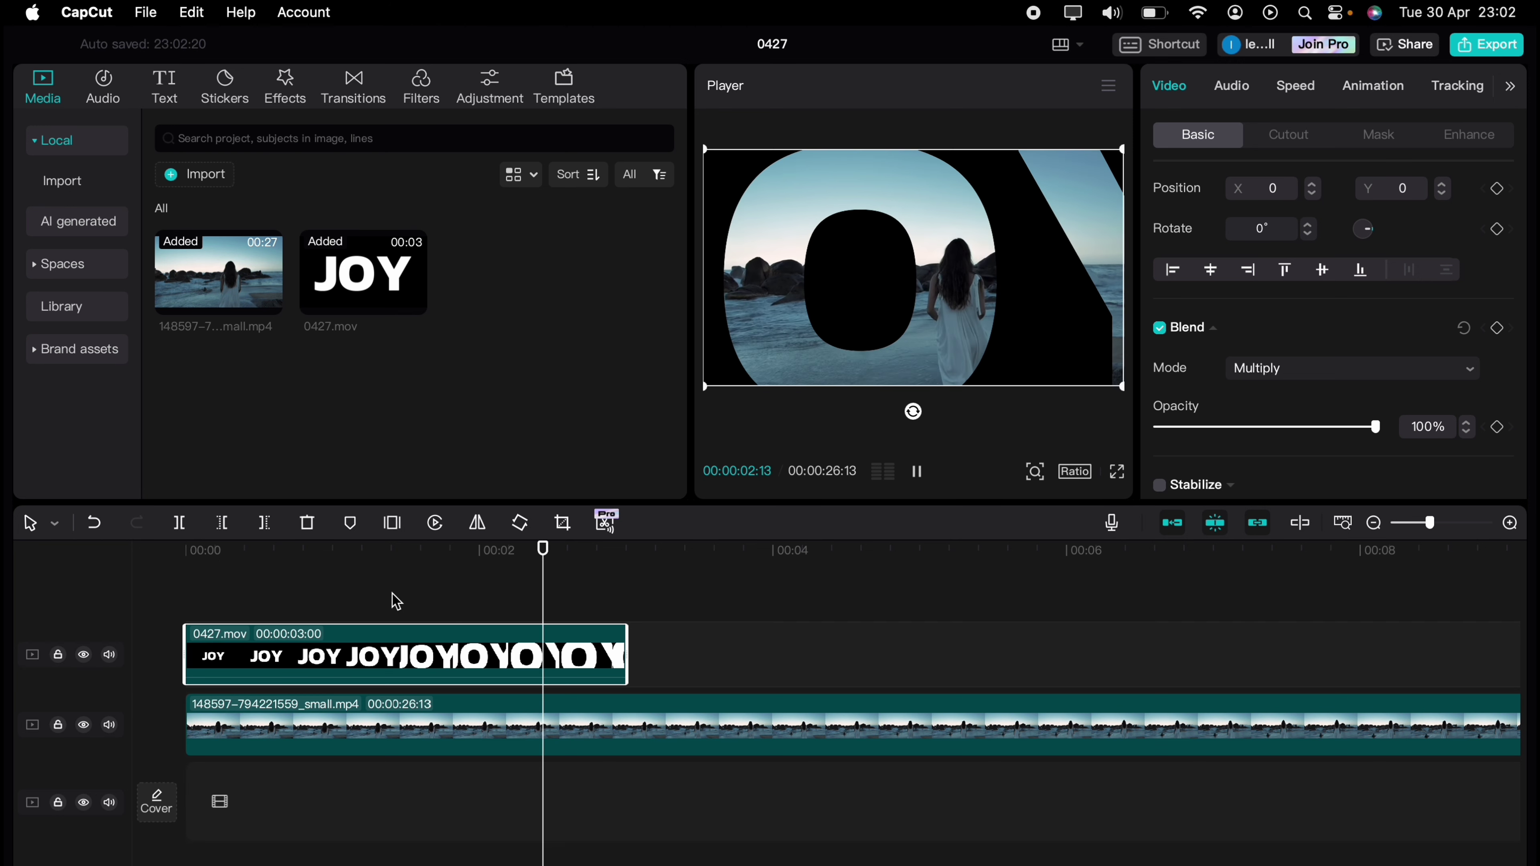
key(space)
click(276, 580)
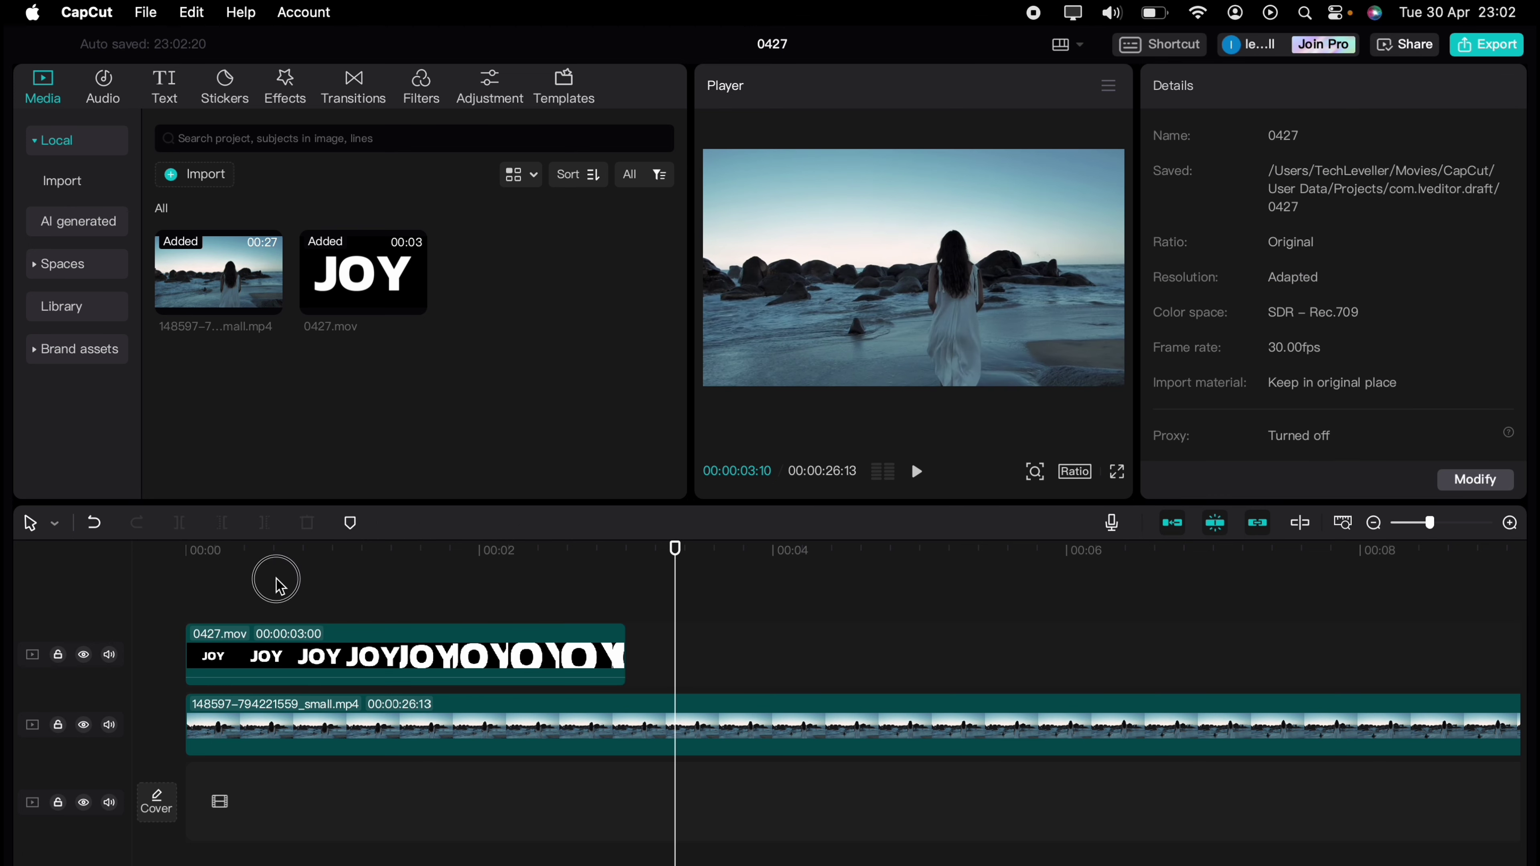
drag(276, 580, 190, 587)
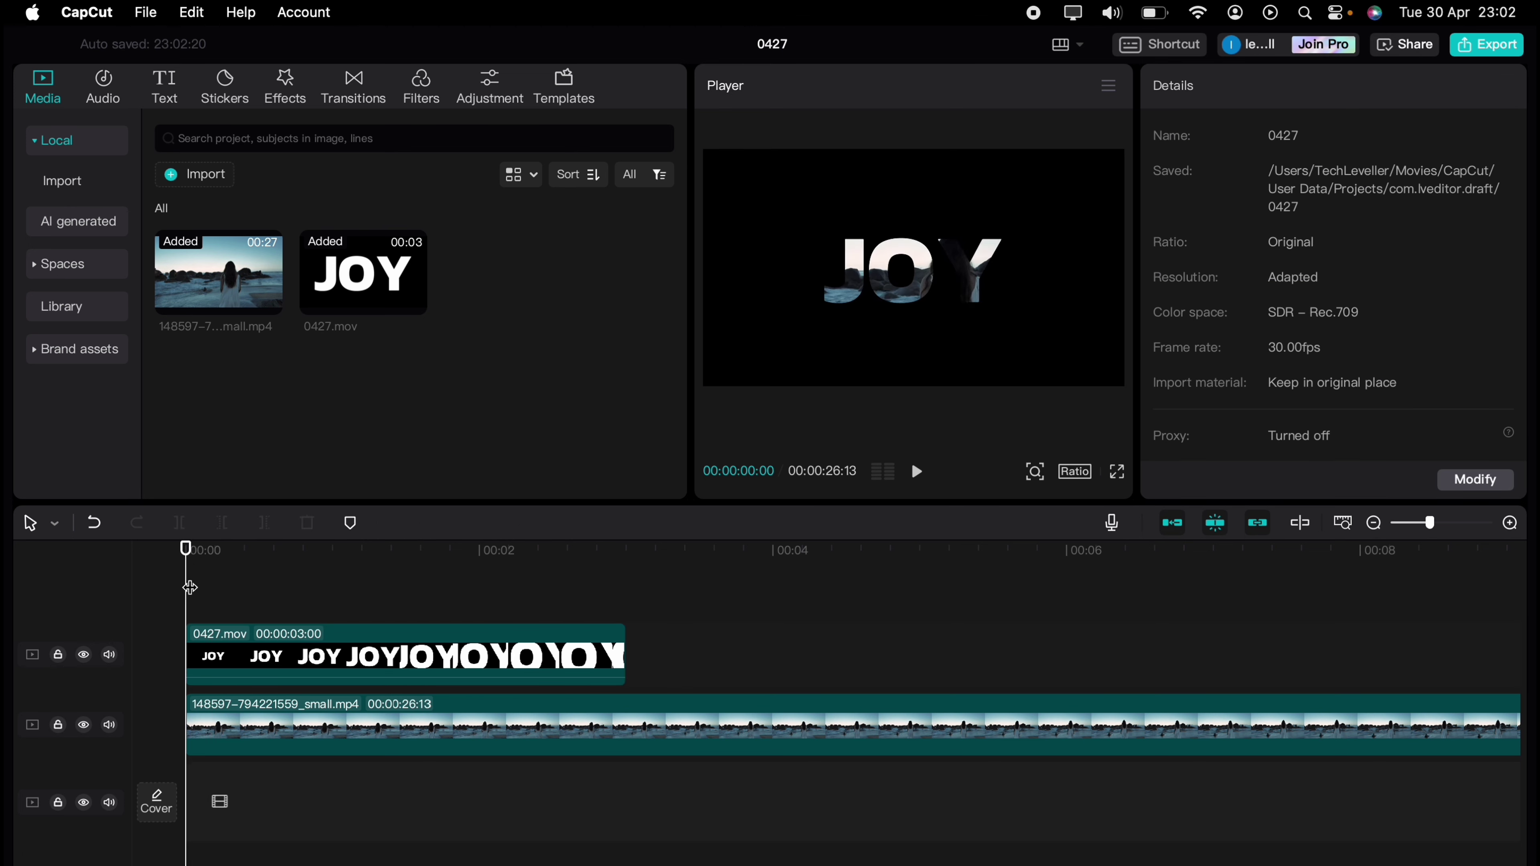
Enlarge the beach video to about 141% and reposition it to about X -553, Y -121.
click(375, 716)
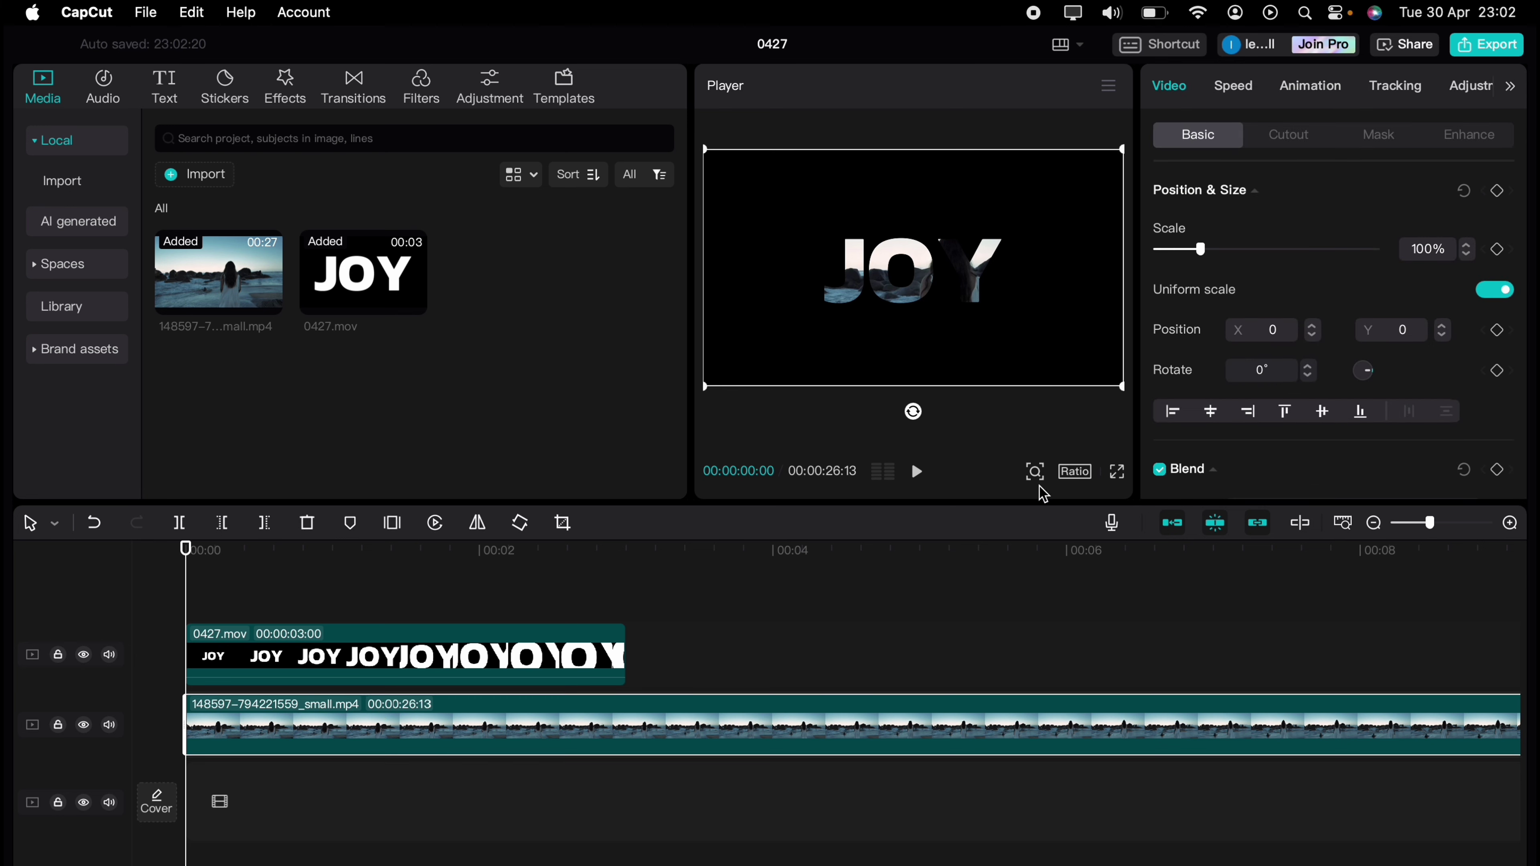
drag(1120, 386, 1228, 441)
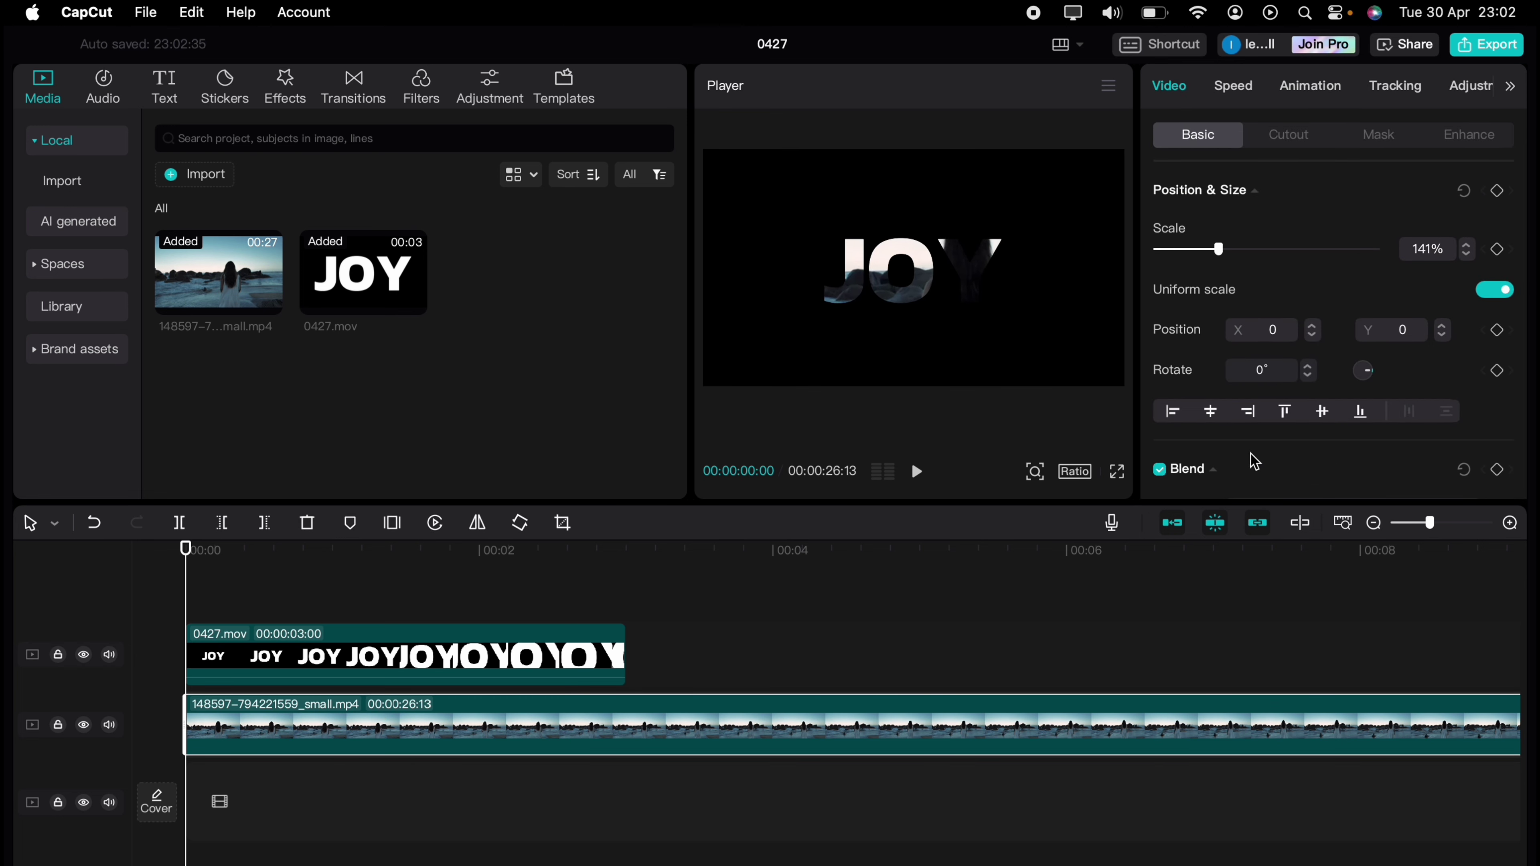
drag(1019, 355, 941, 355)
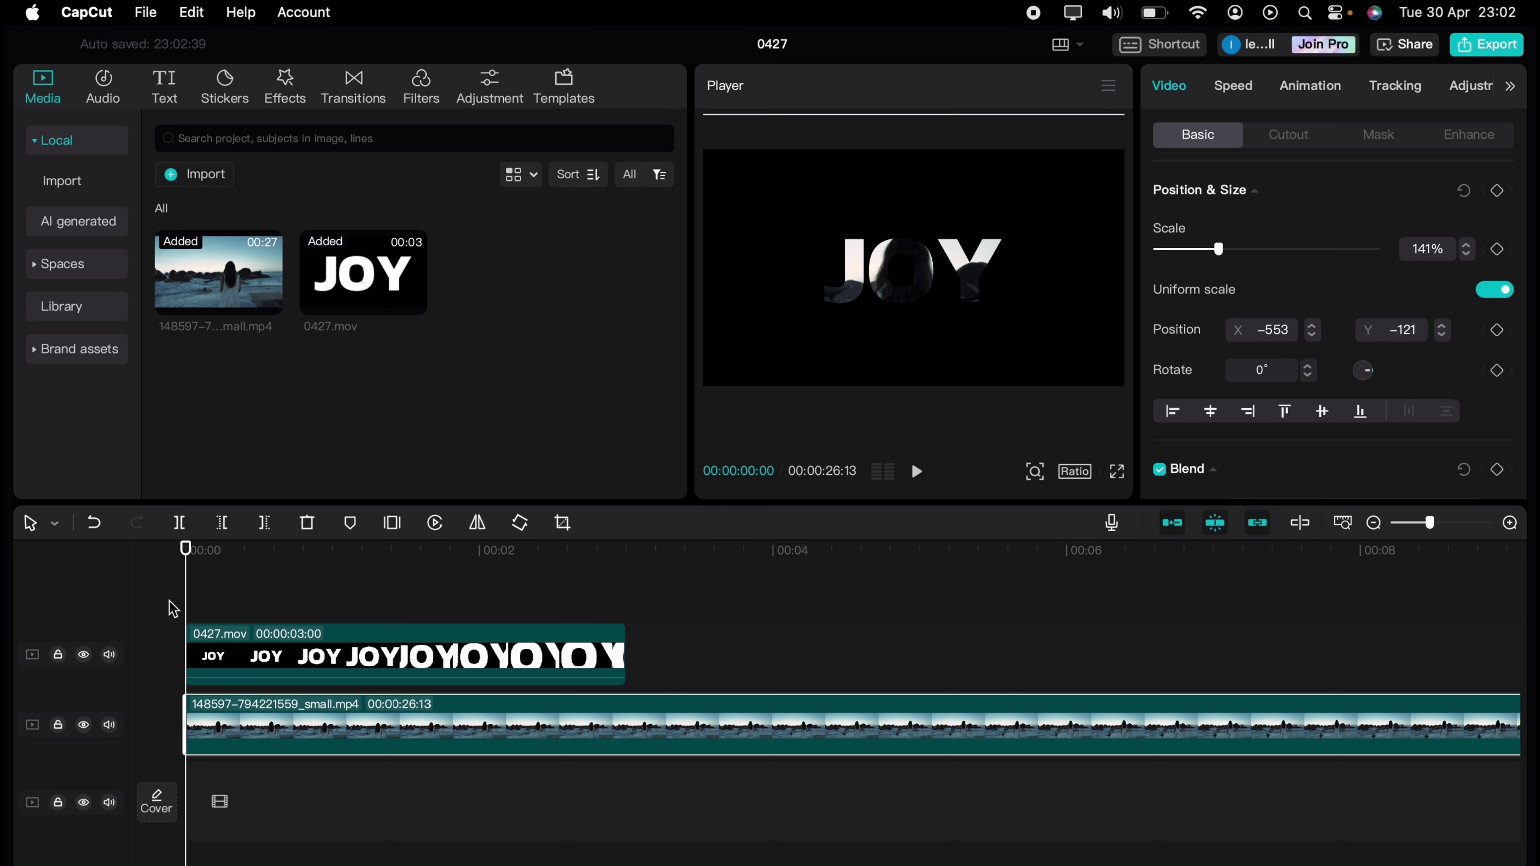
Preview the JOY opening and shift the beach video slightly right and down in the frame.
key(space)
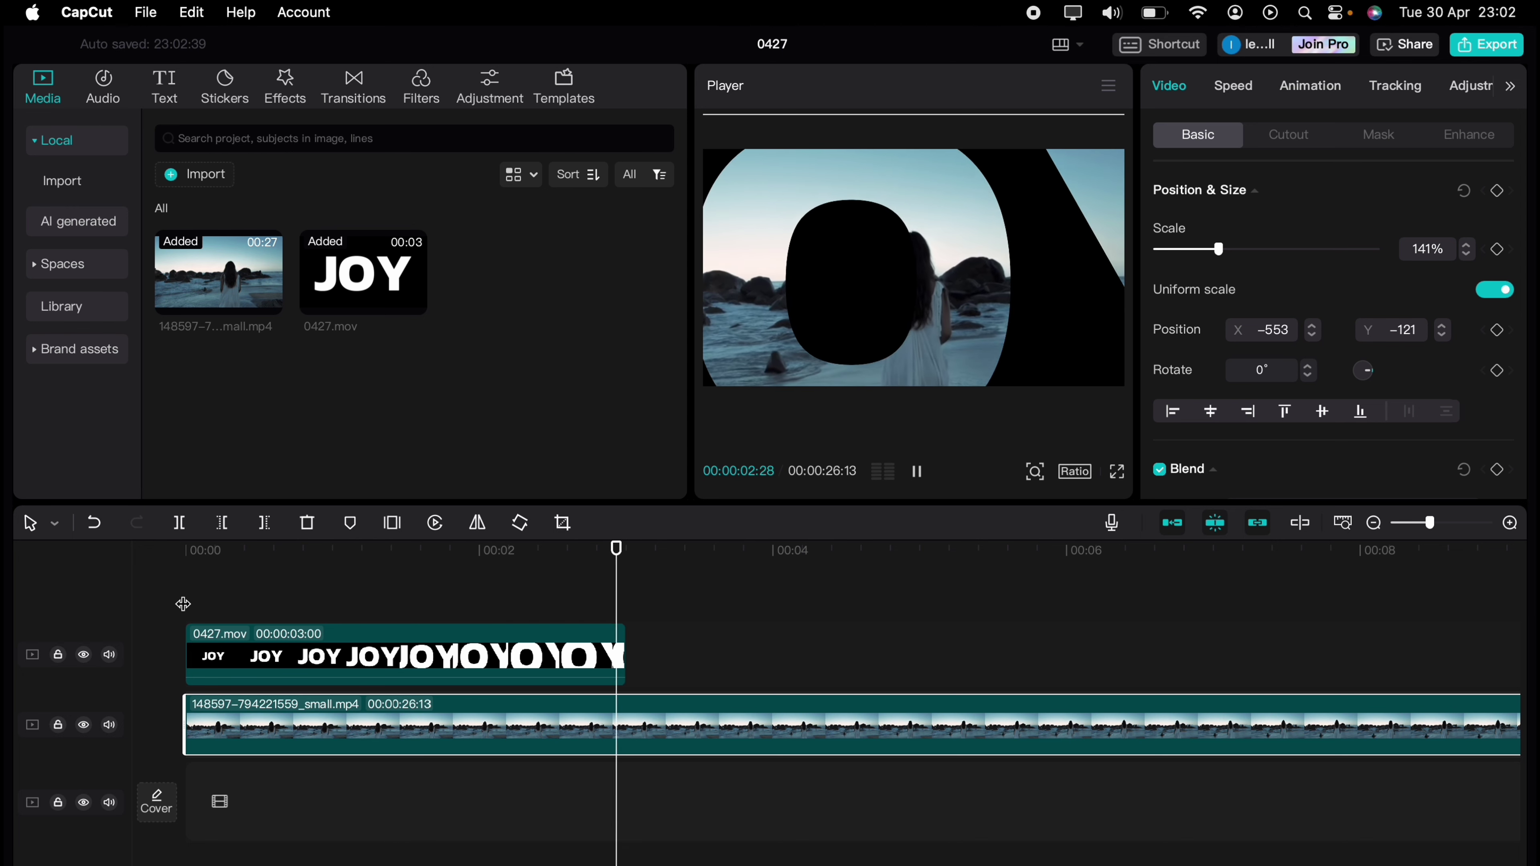
key(space)
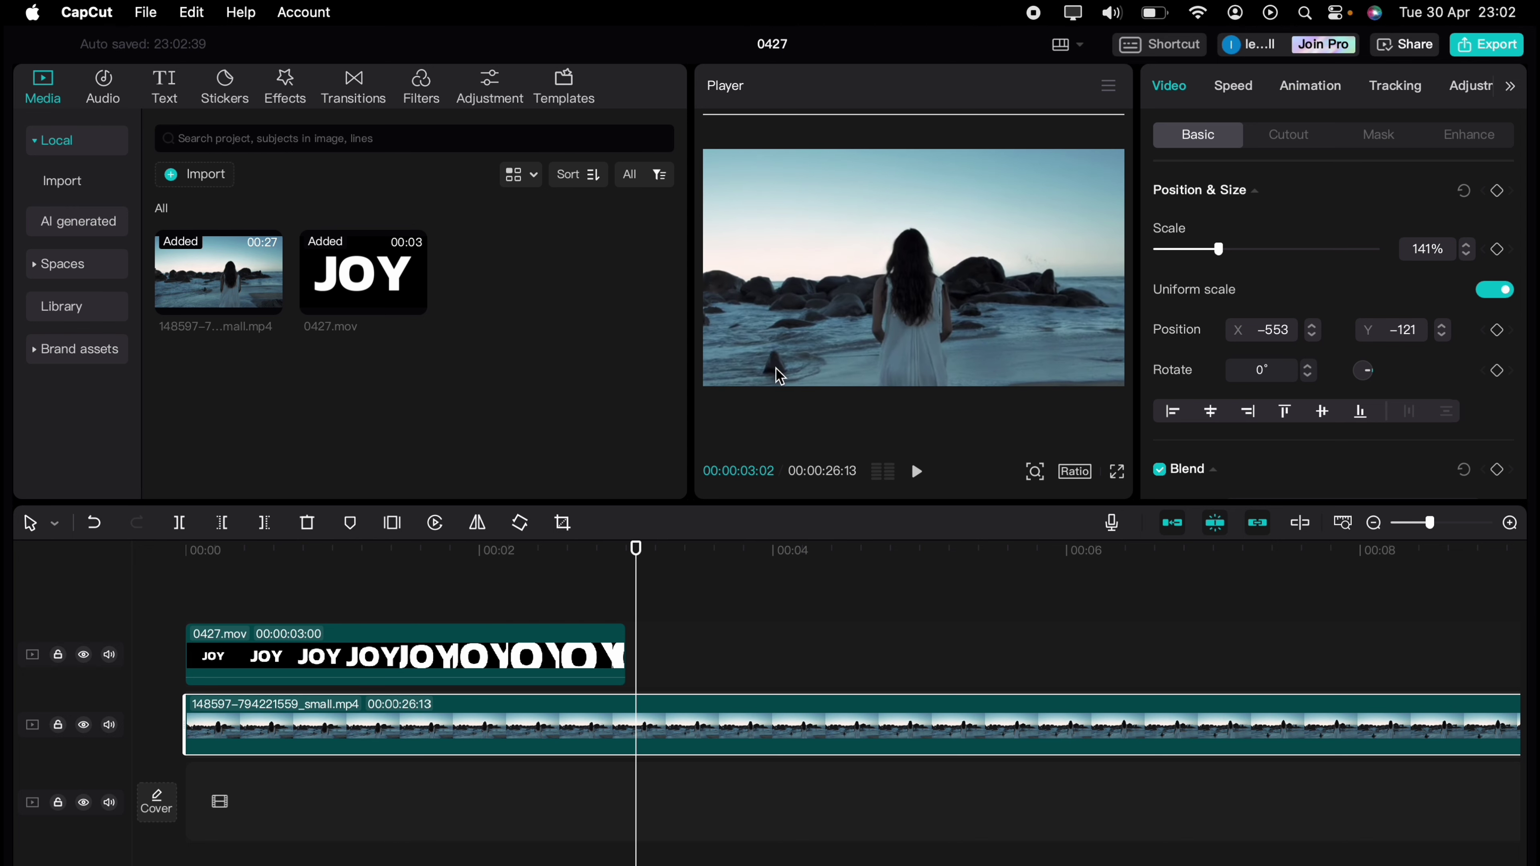
drag(814, 344, 825, 352)
Play the opening from the start again to check the beach video's adjusted framing.
drag(353, 585, 125, 575)
key(space)
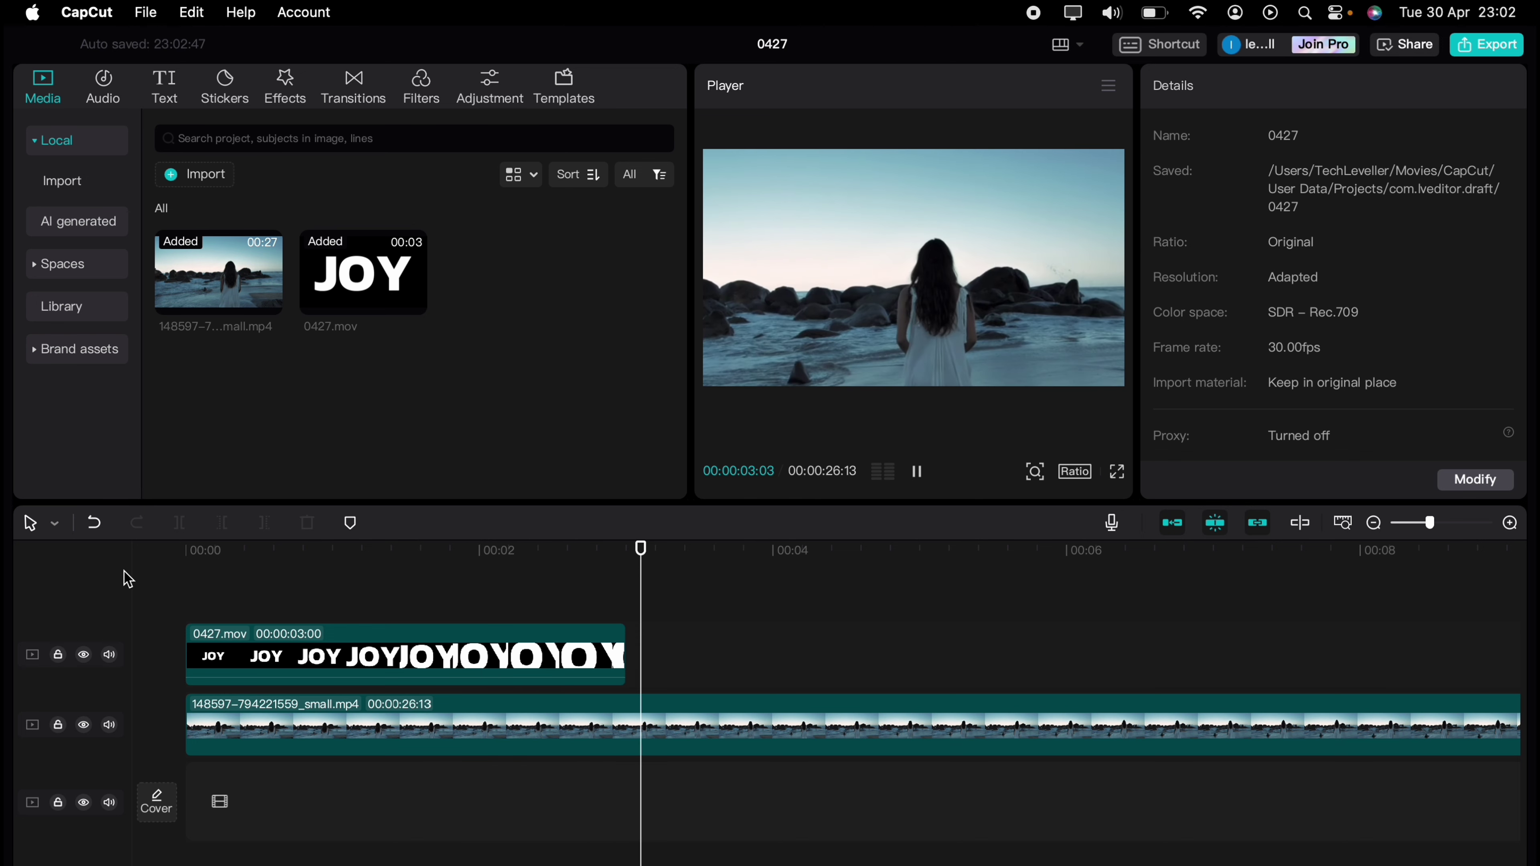
key(space)
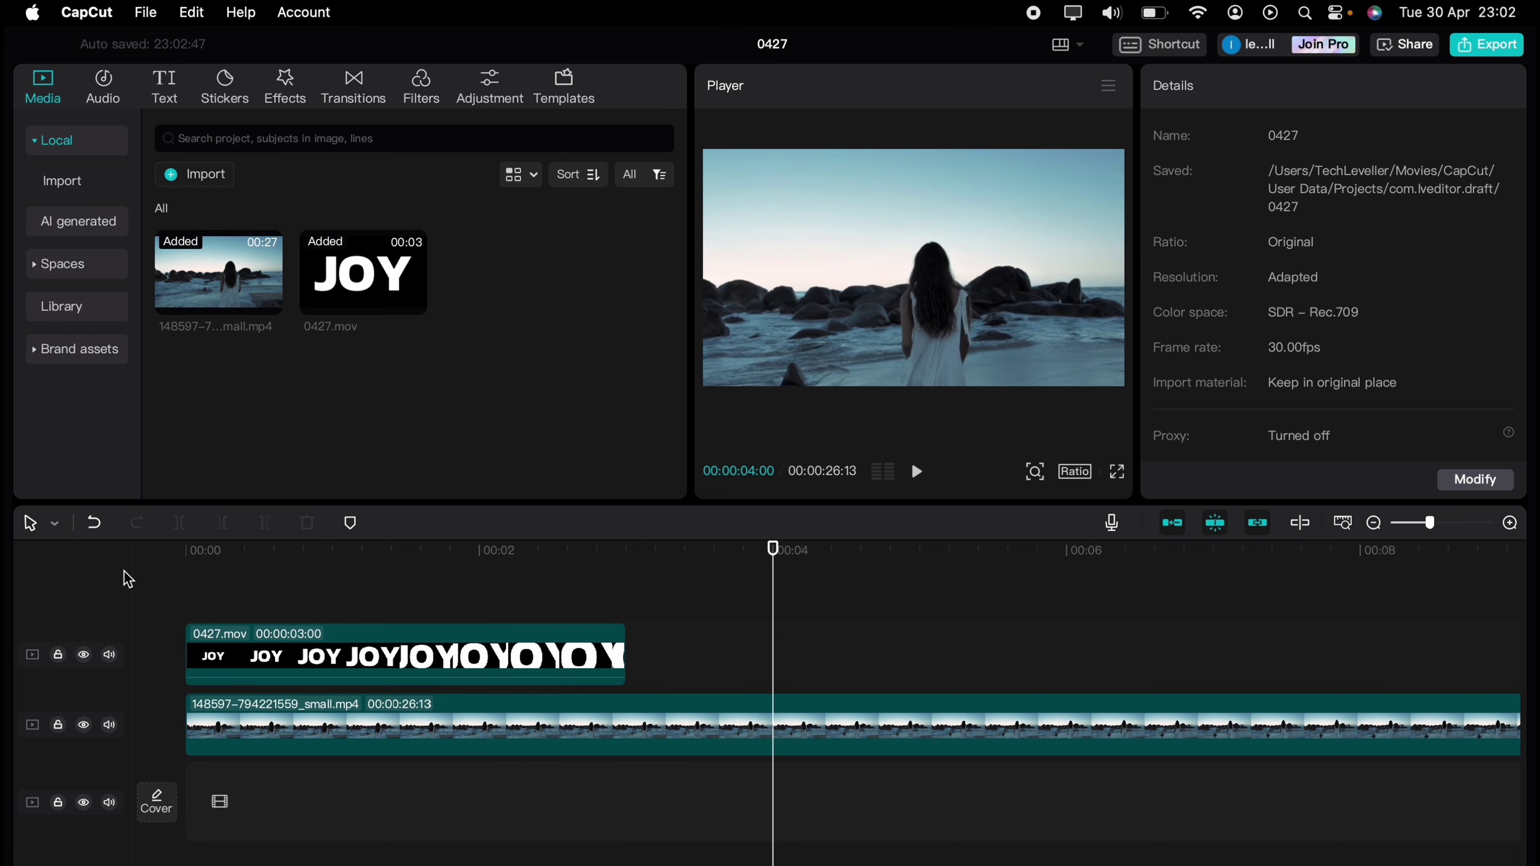
Apply the Zoom In exit animation to the 0427.mov clip.
click(585, 647)
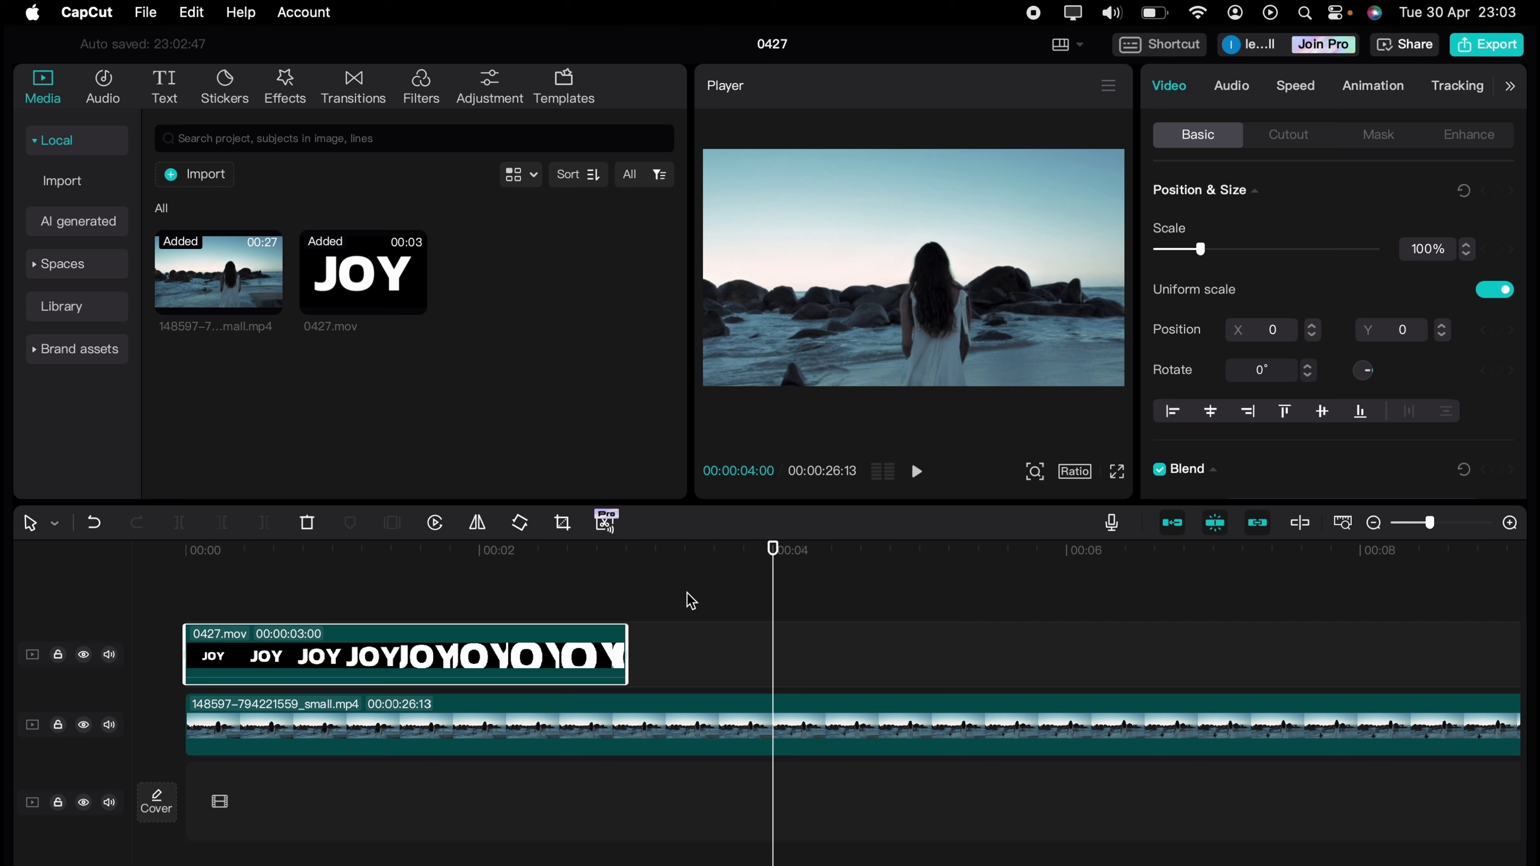
click(1363, 96)
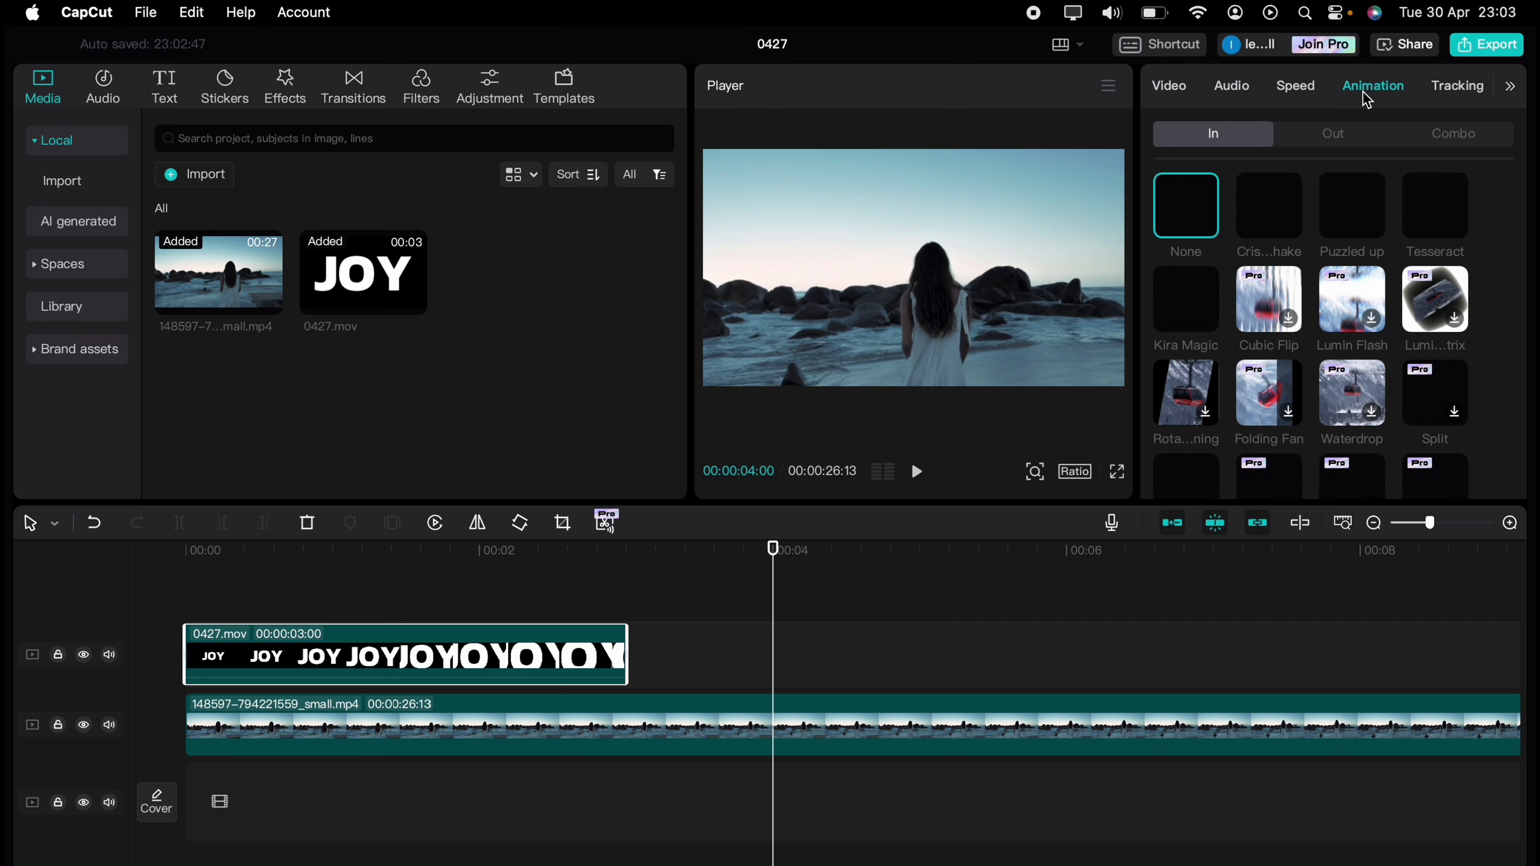
click(1338, 136)
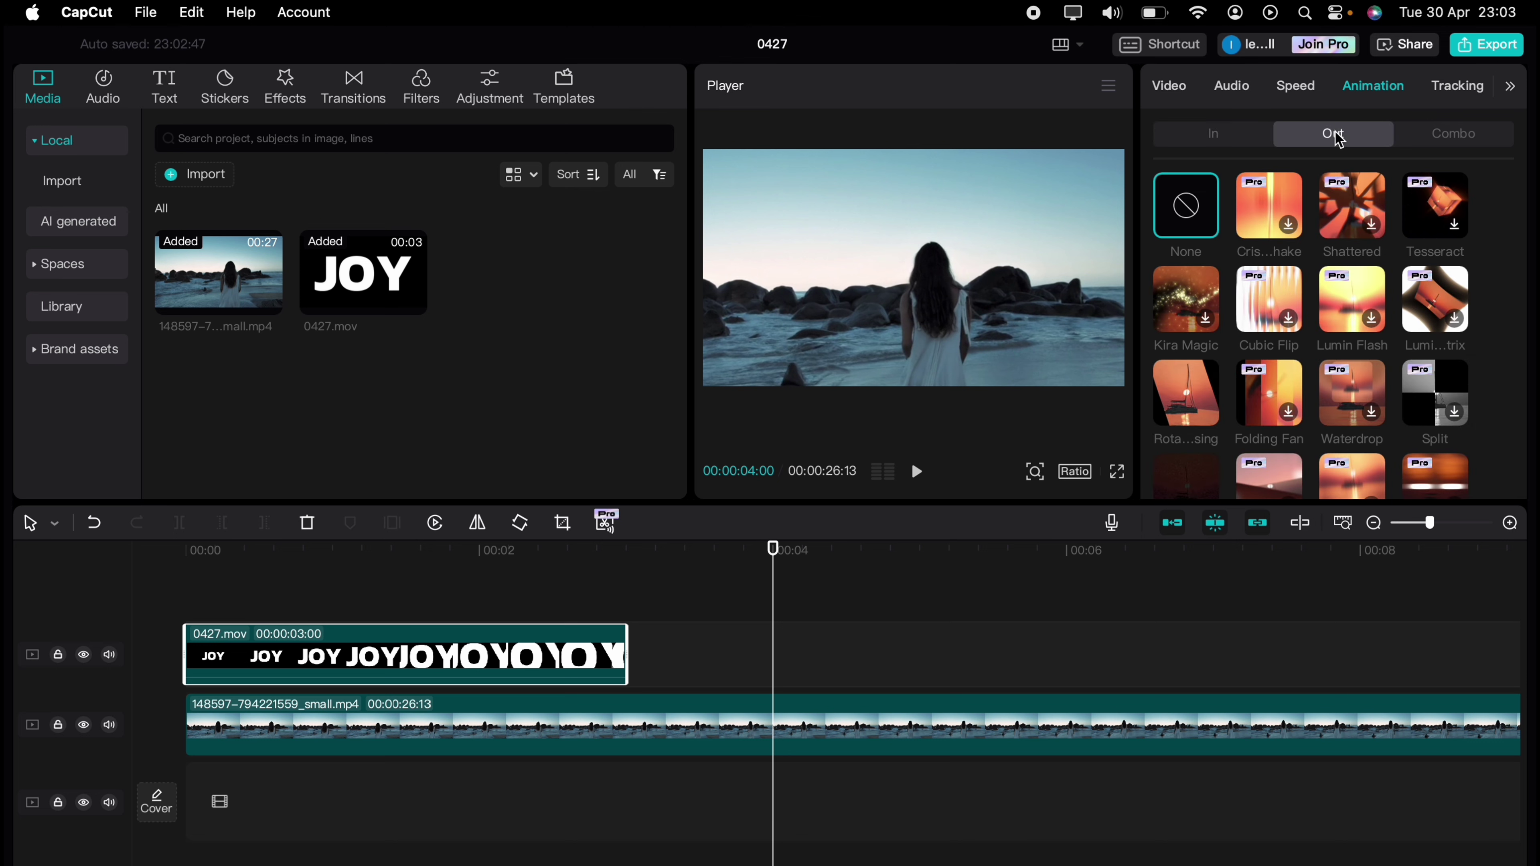
scroll(1483, 350, down, 3)
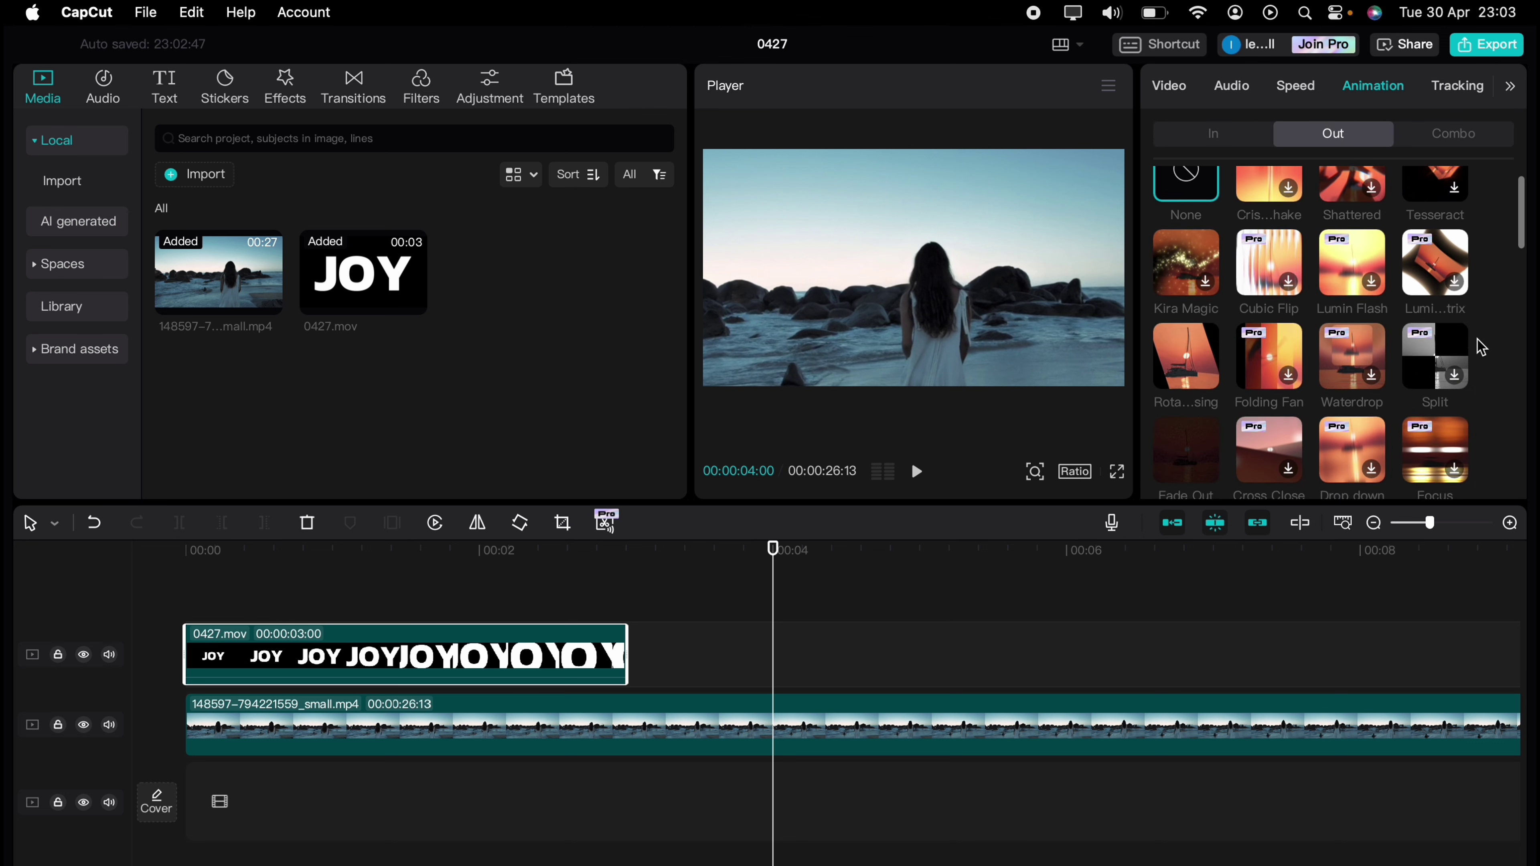
scroll(1481, 347, down, 2)
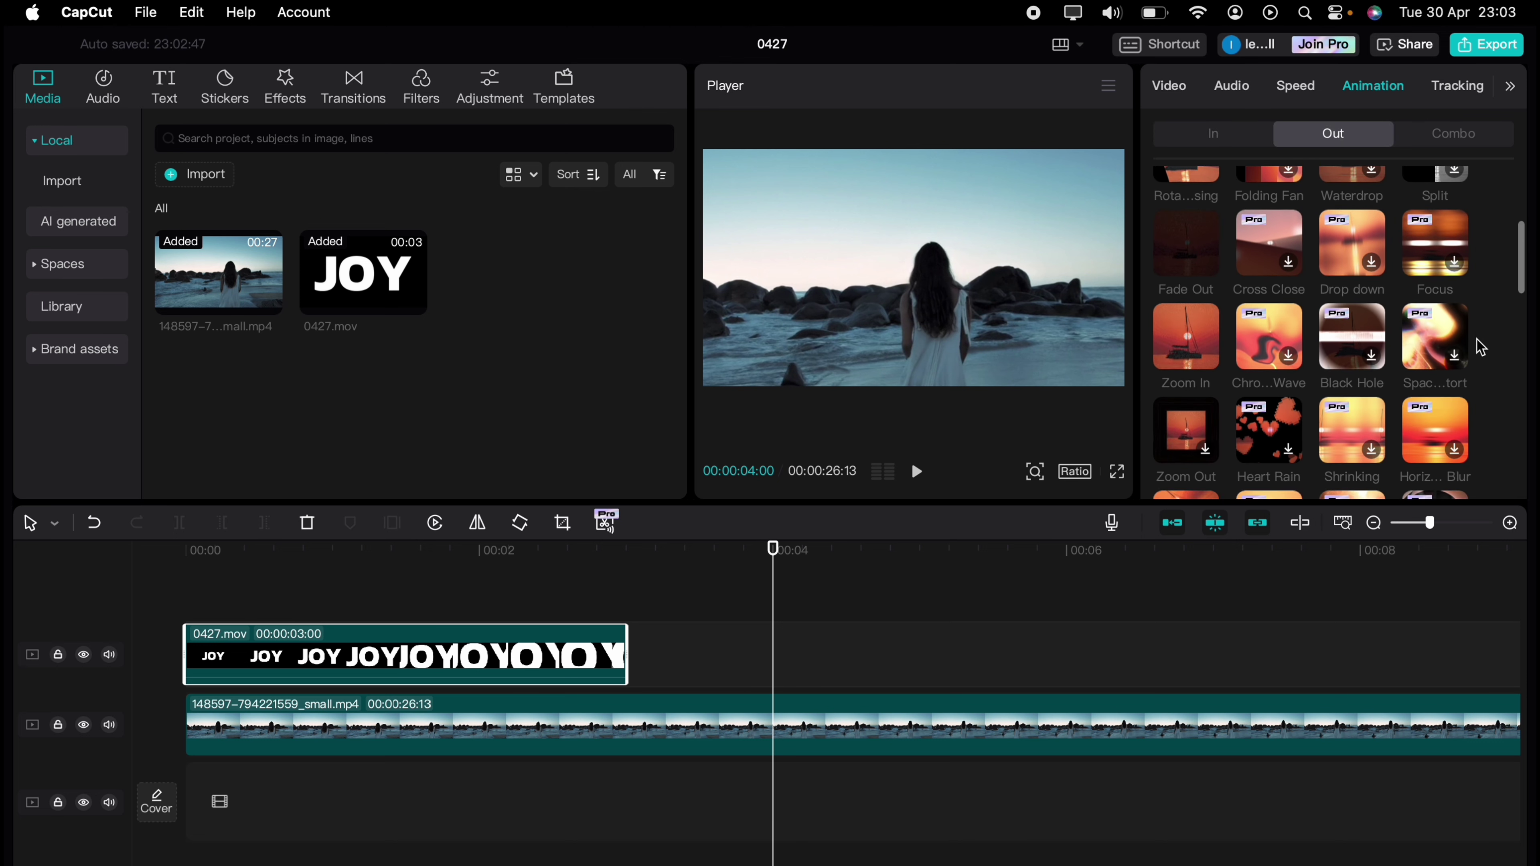
click(1165, 322)
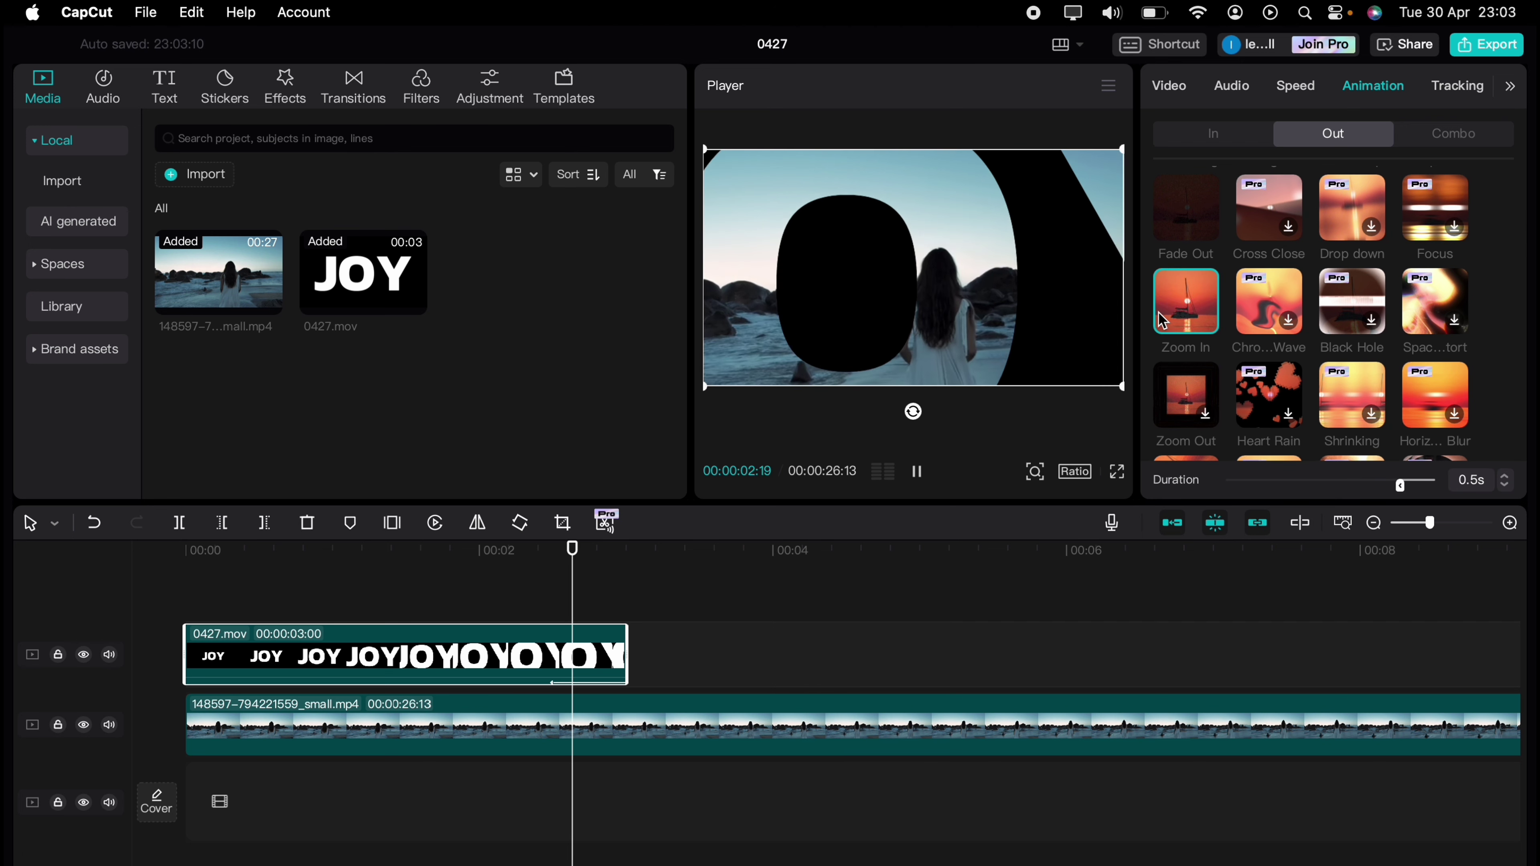
Preview the JOY zoom-in reveal from the beginning, first in the player and then in full screen.
drag(400, 616, 175, 577)
key(space)
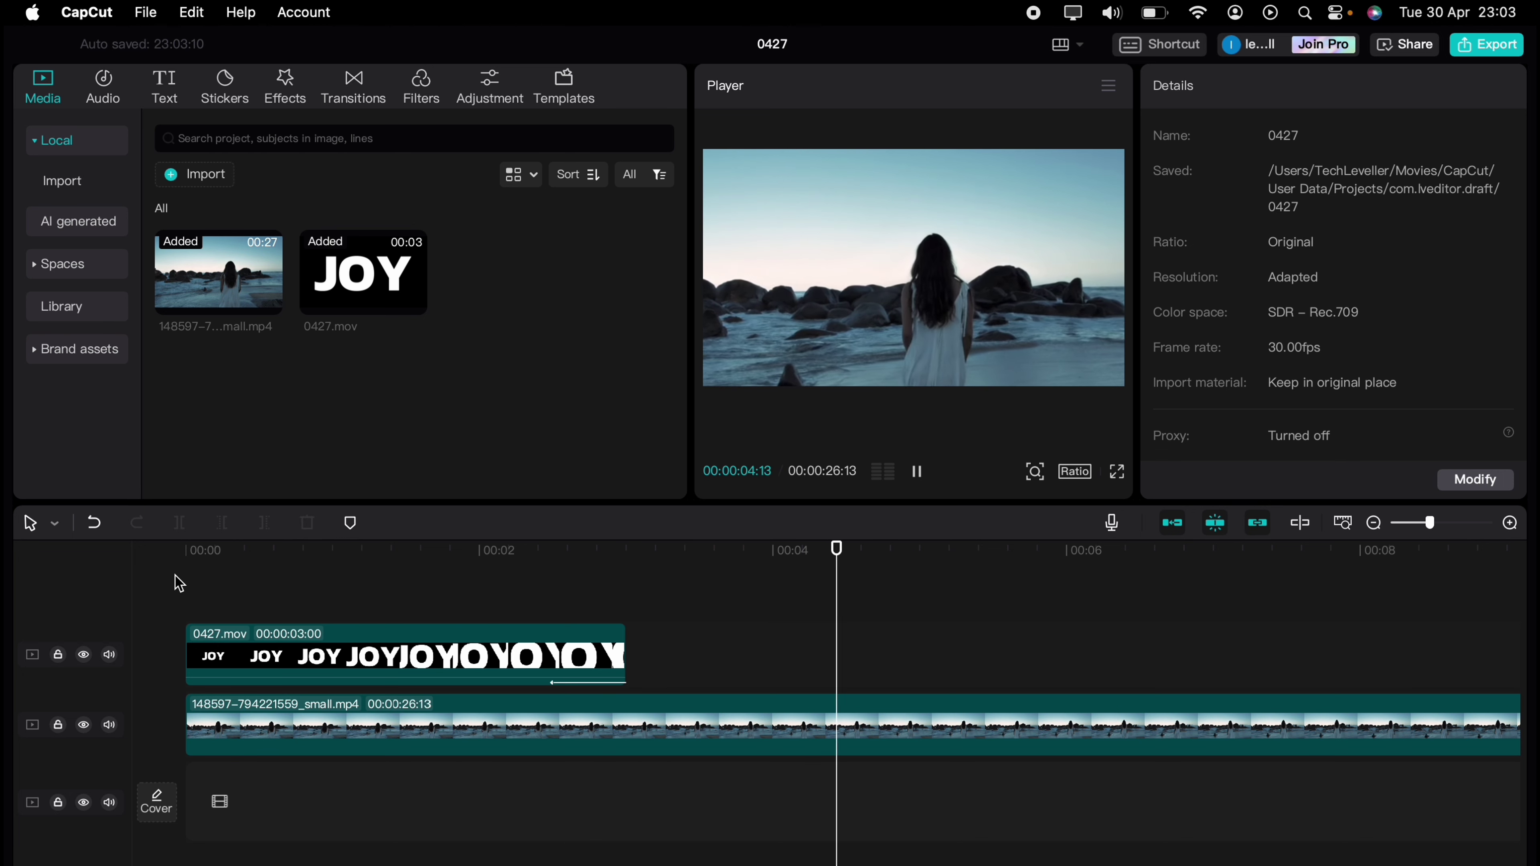
key(space)
click(1117, 472)
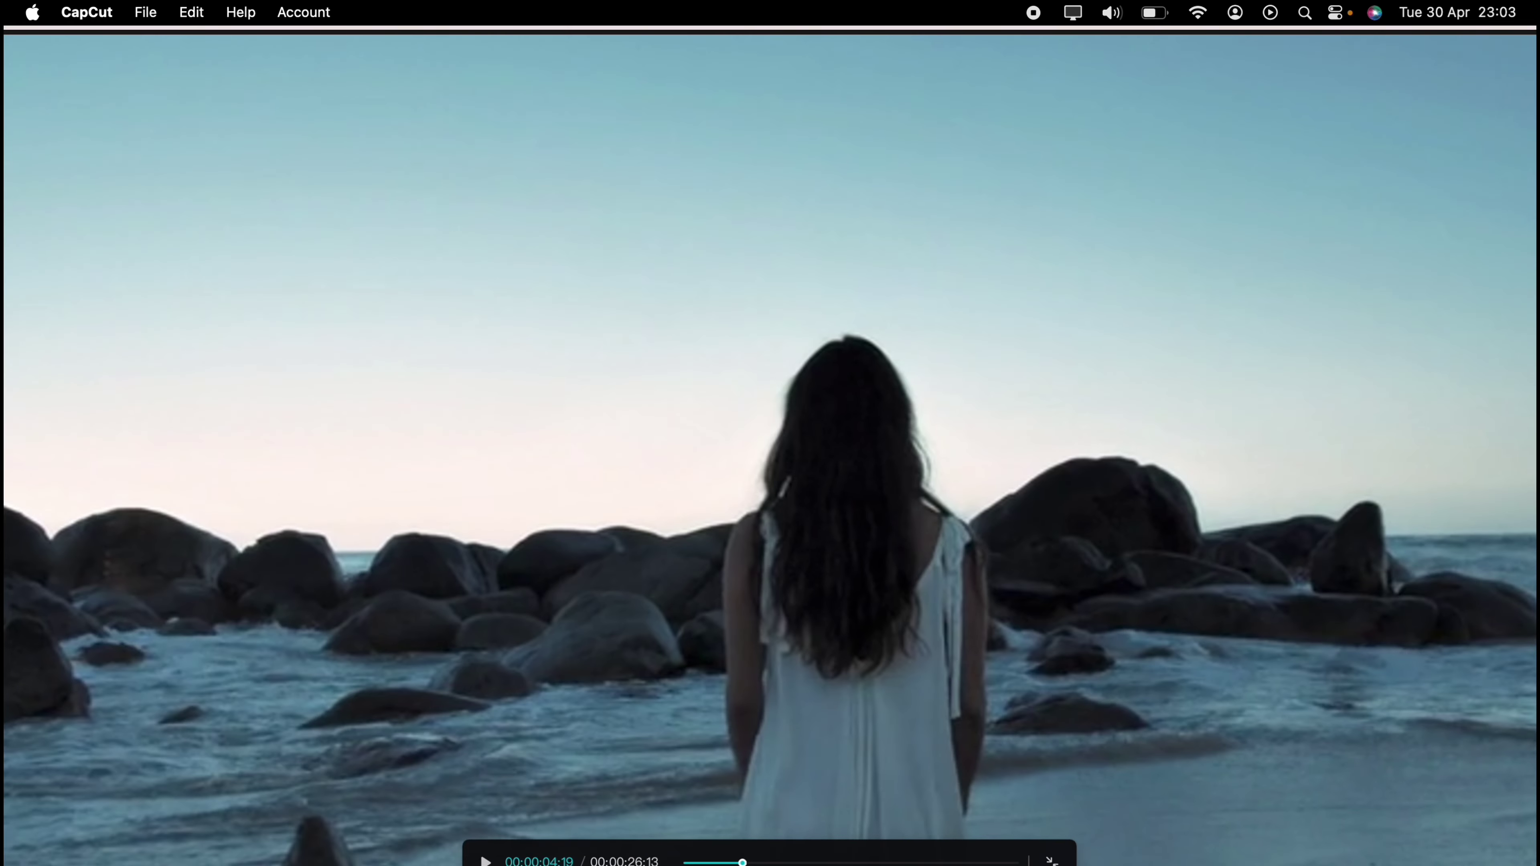
drag(693, 862, 683, 862)
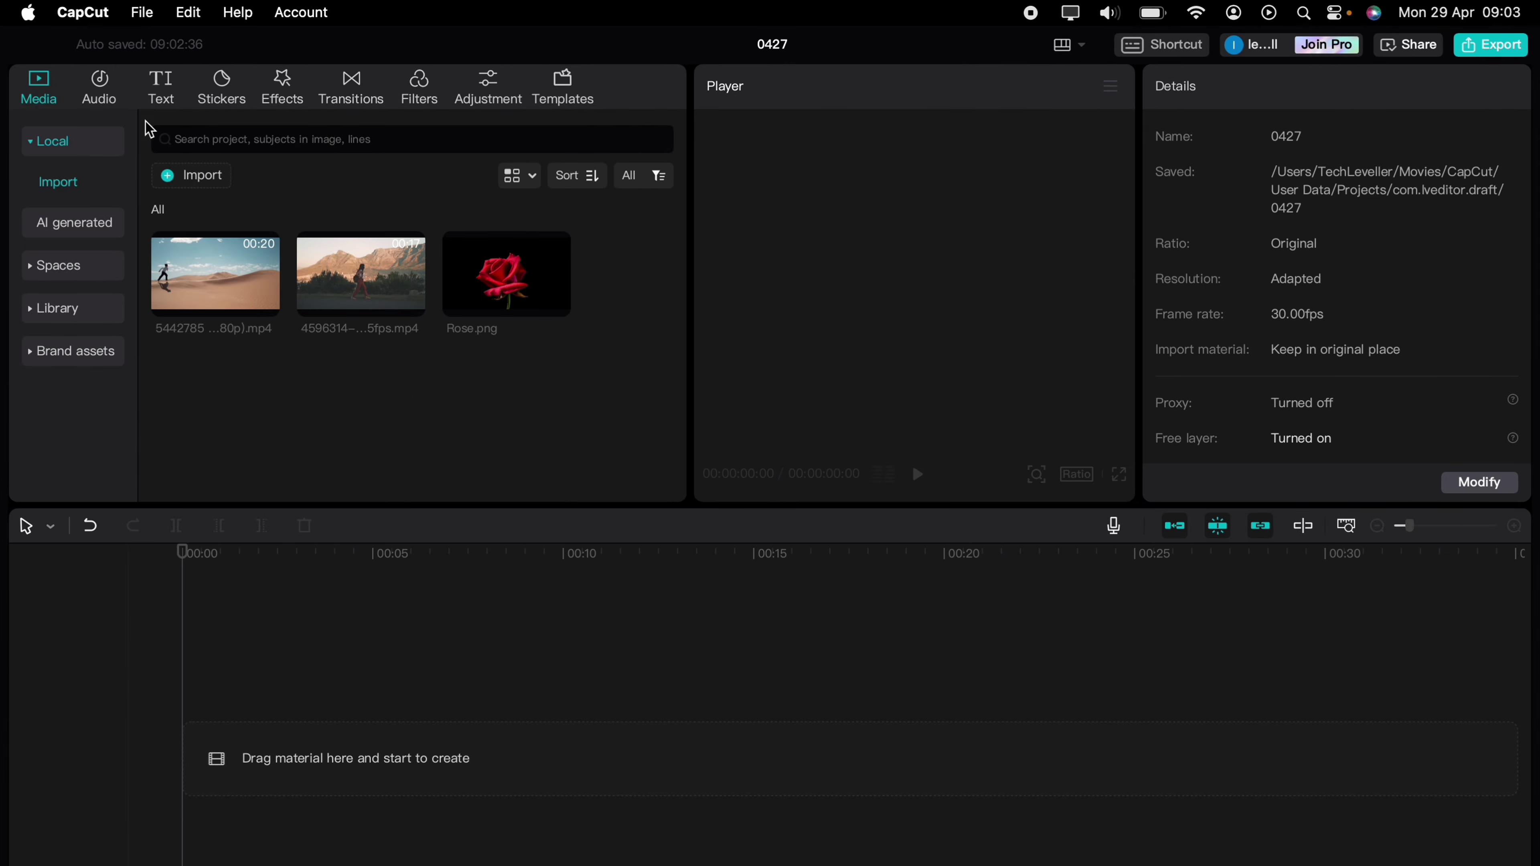
Add the solid orange background from the library to the timeline and enlarge it to 274% so it fills the frame.
click(93, 314)
click(74, 436)
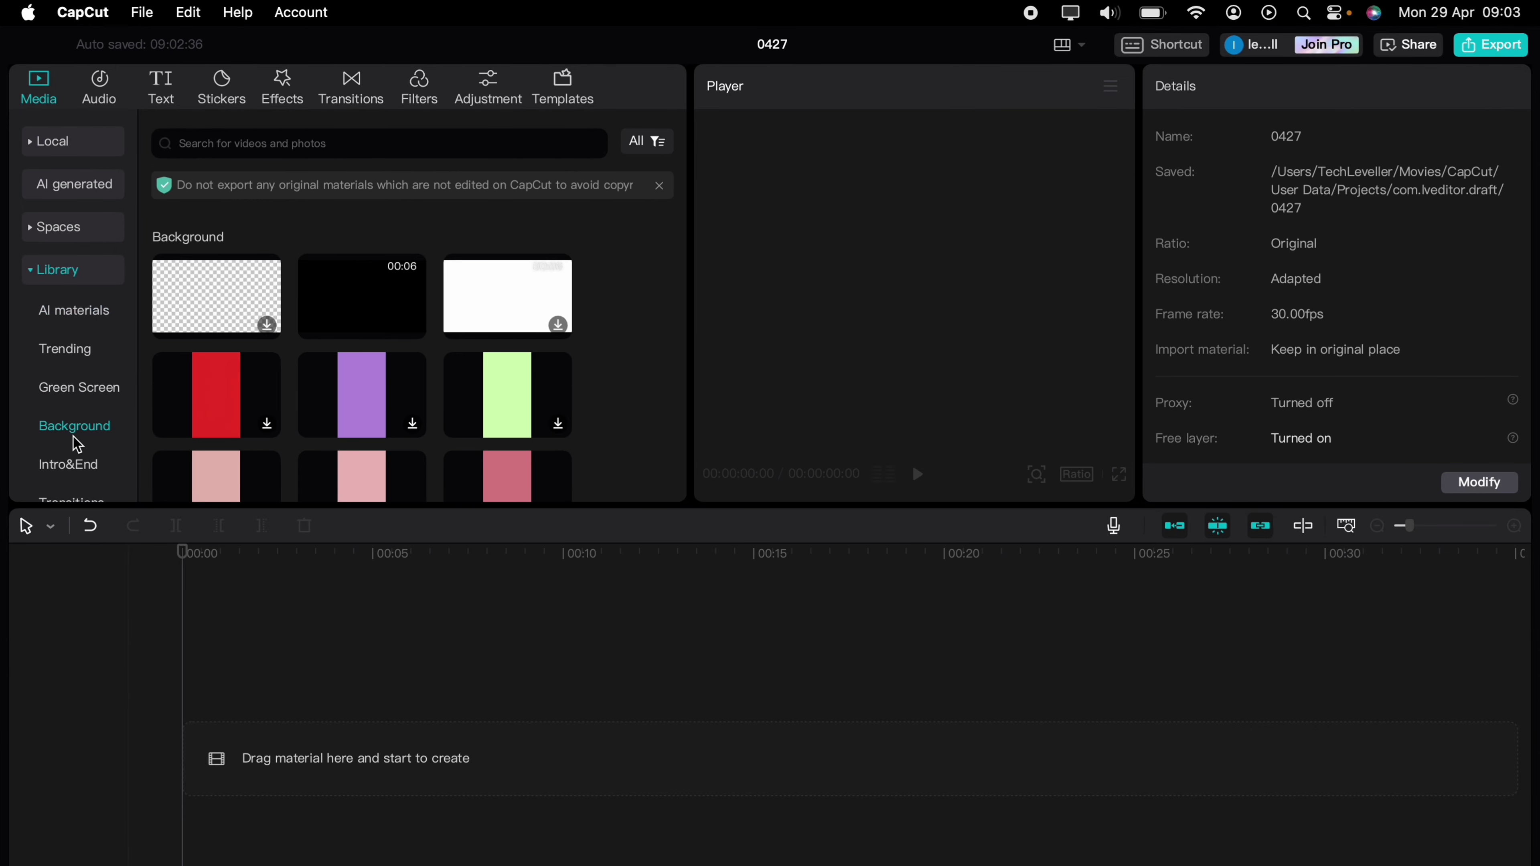
scroll(255, 373, down, 4)
scroll(258, 377, down, 8)
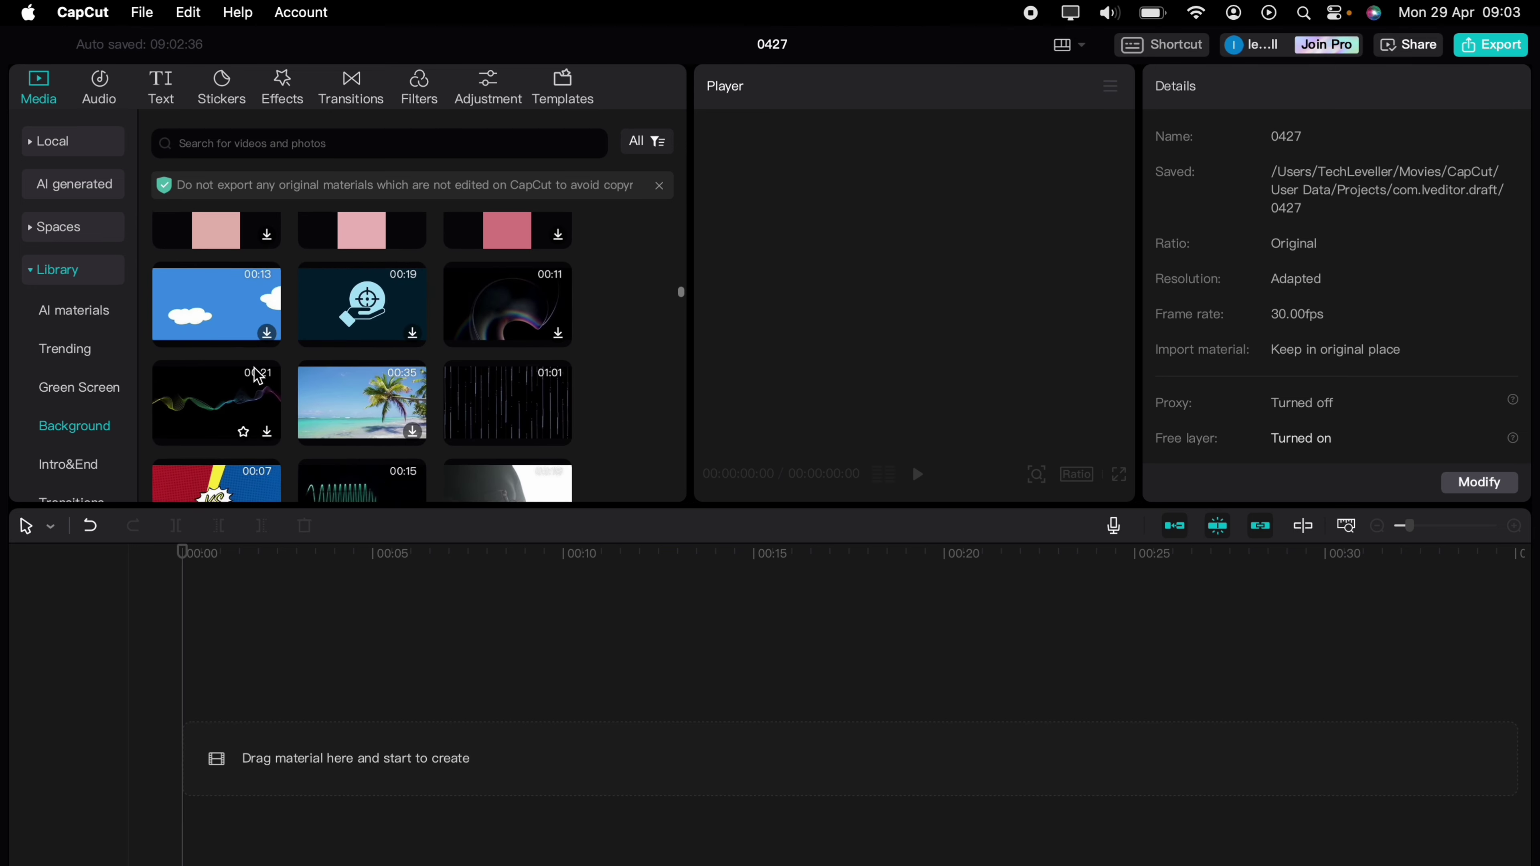
scroll(258, 375, down, 15)
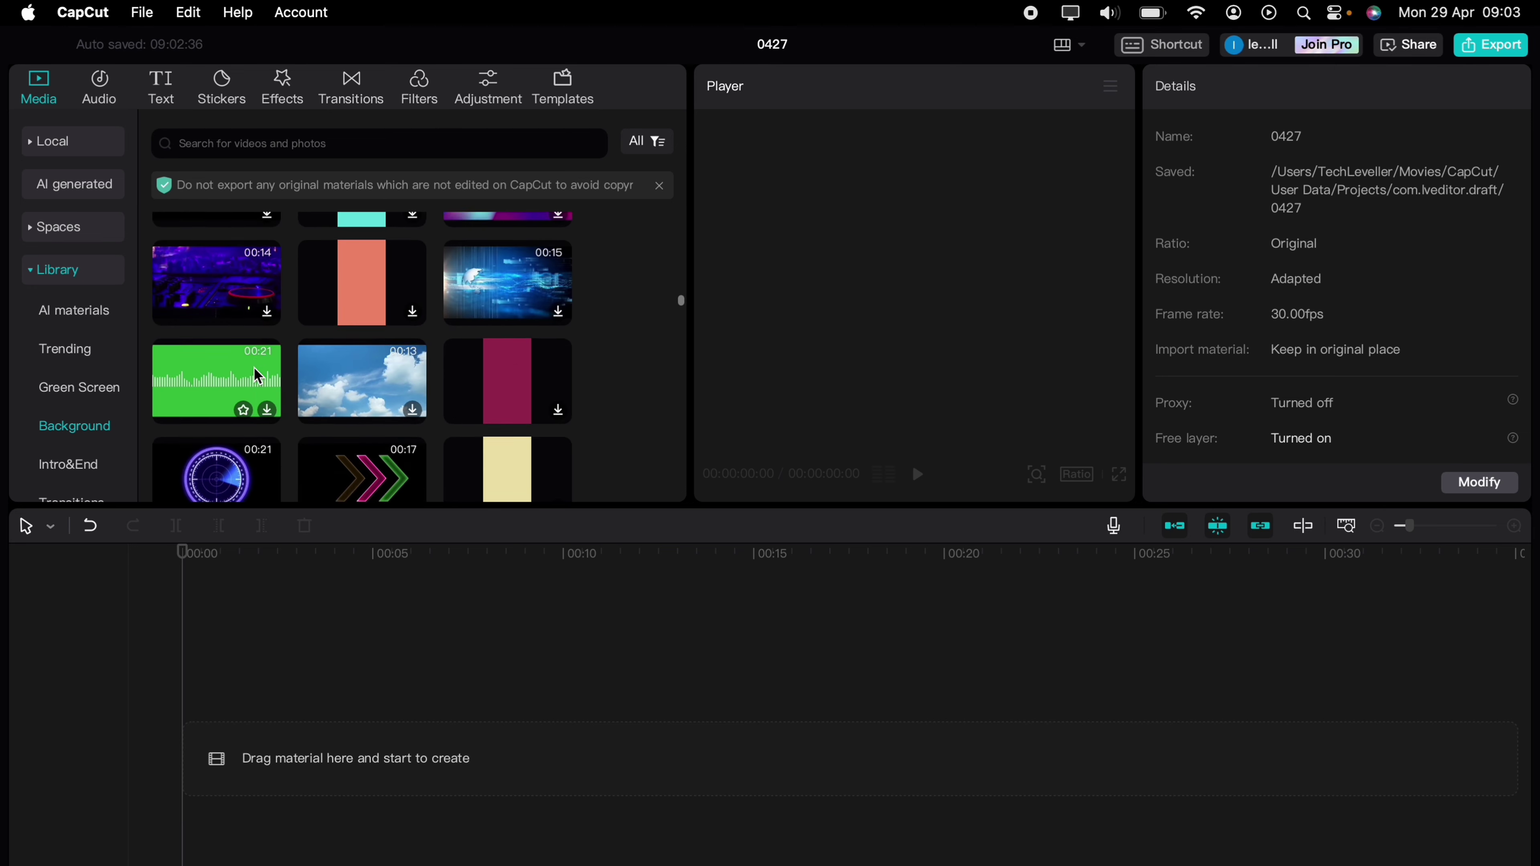
scroll(257, 375, down, 5)
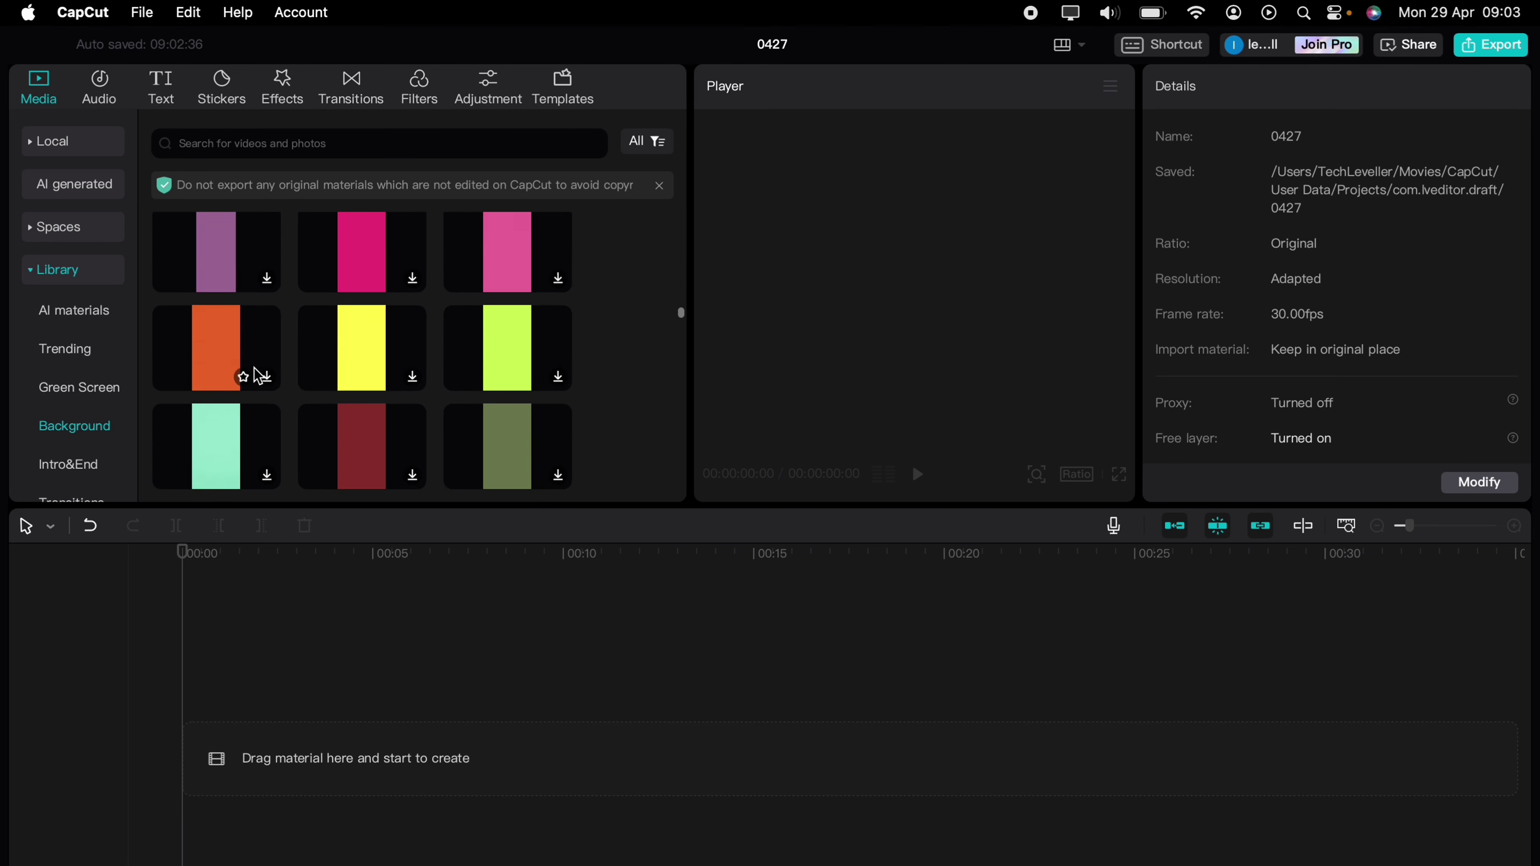
drag(227, 327, 240, 715)
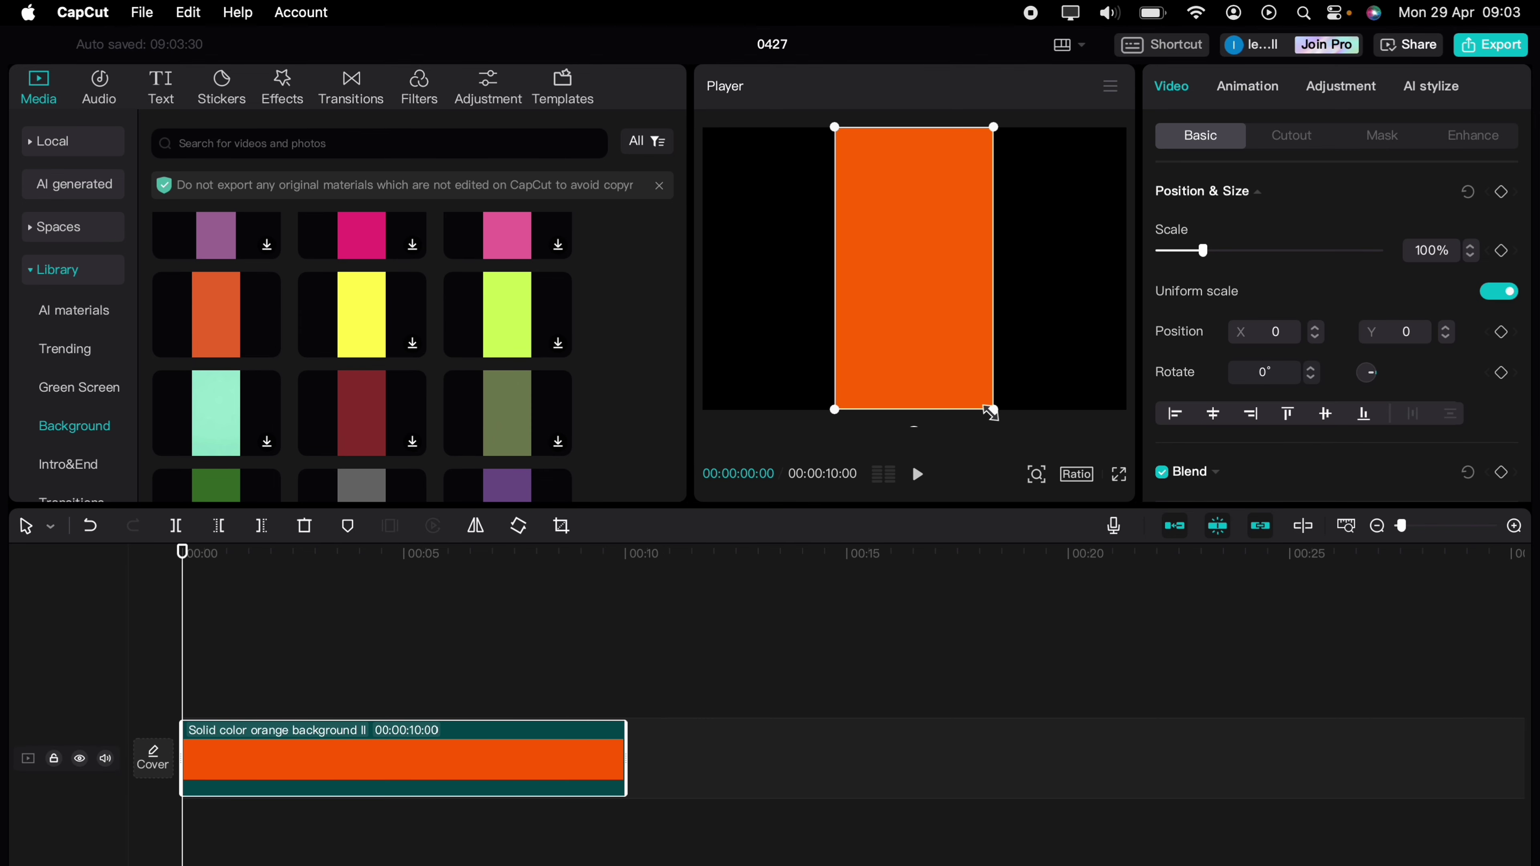
drag(993, 410, 1434, 641)
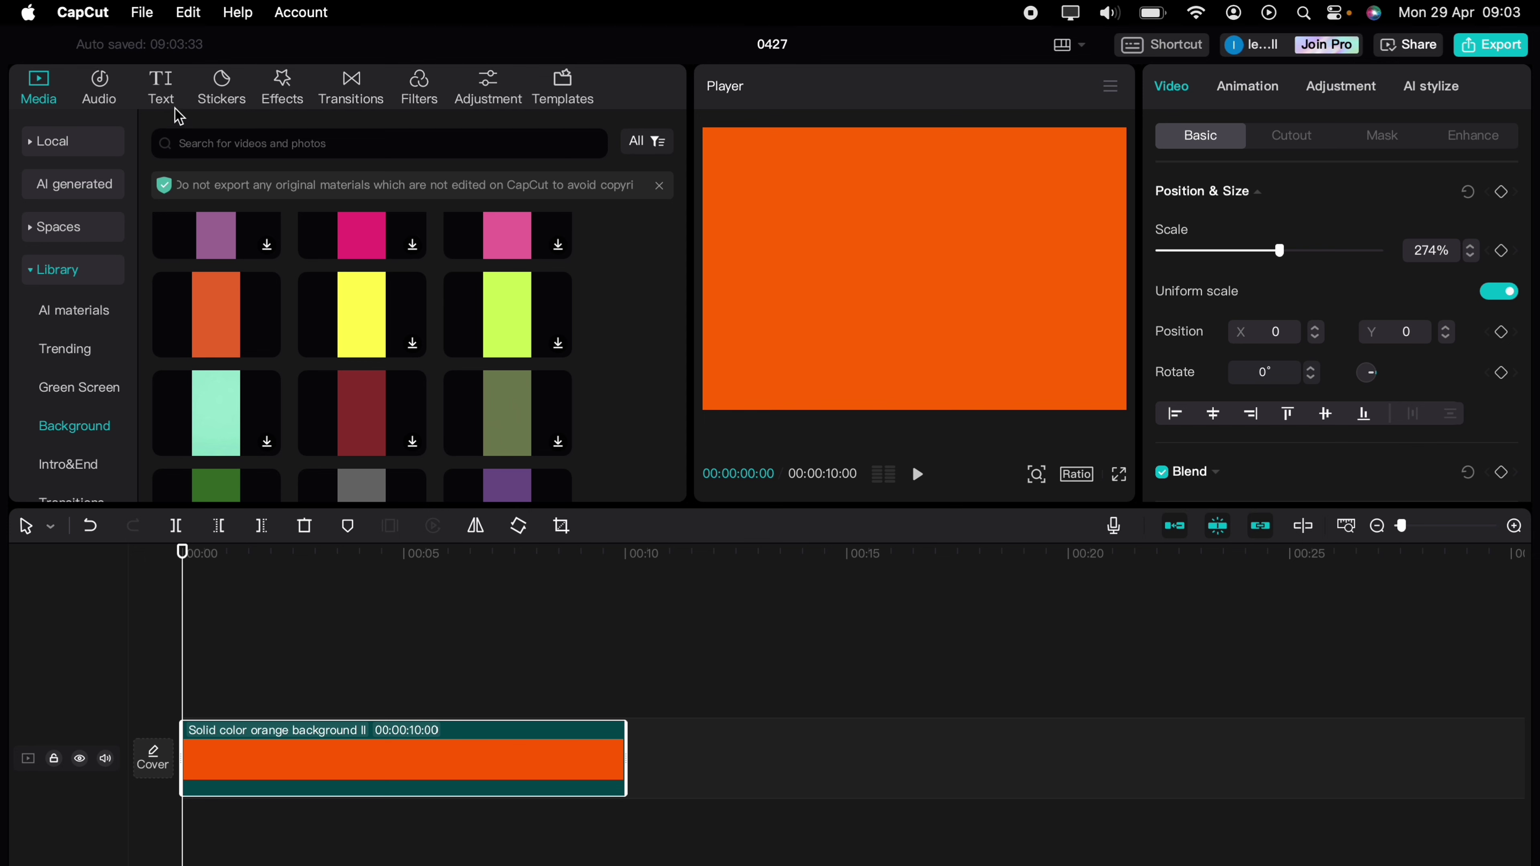
Add a default text above the orange background at the start and extend it to the background's full 10-second length.
click(162, 87)
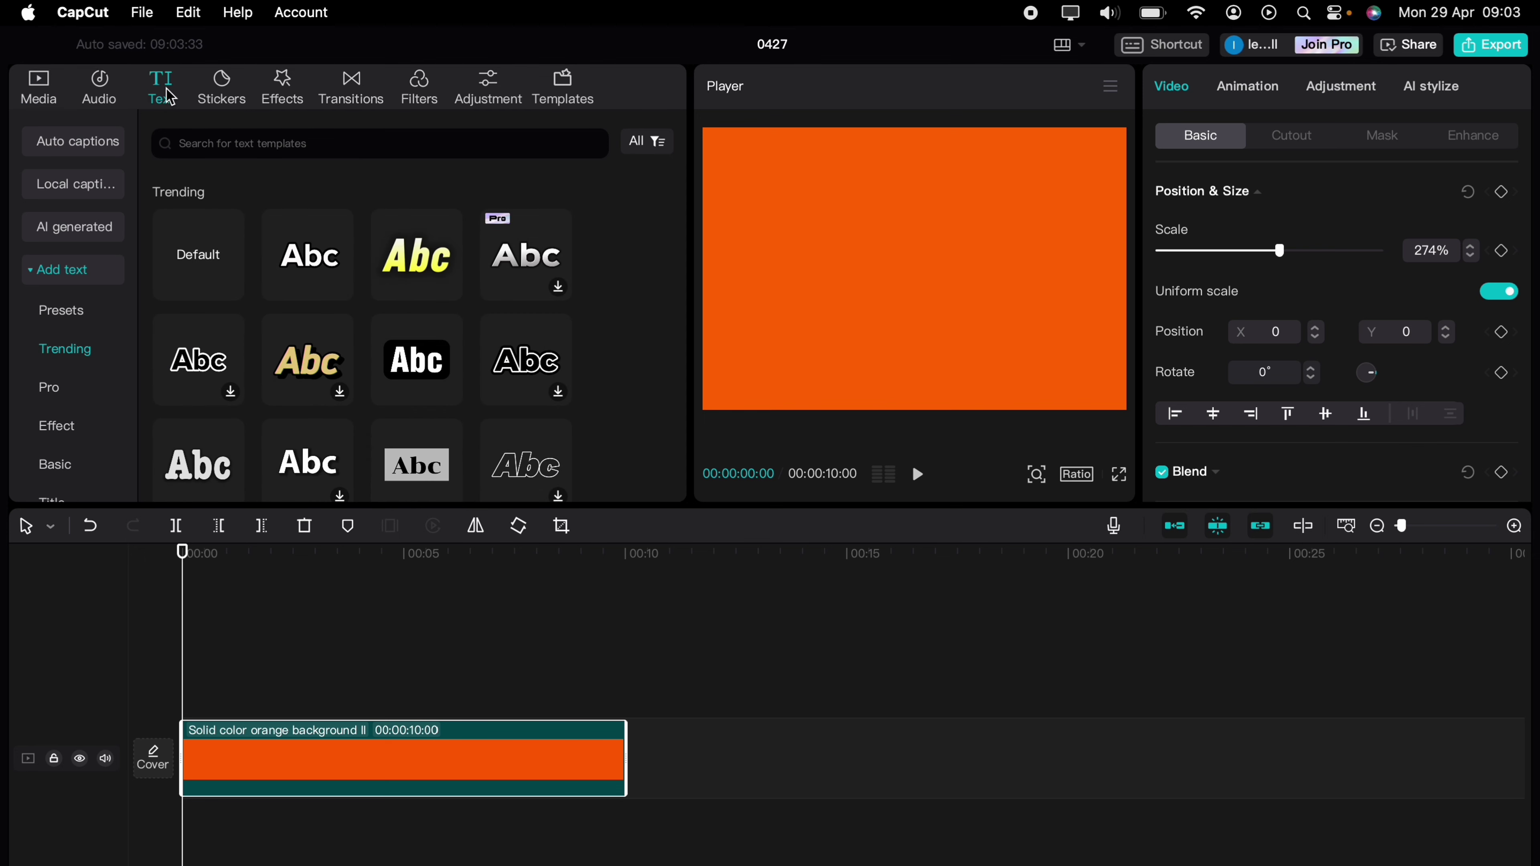
mouse_move(233, 243)
mouse_move(290, 248)
drag(200, 258, 192, 684)
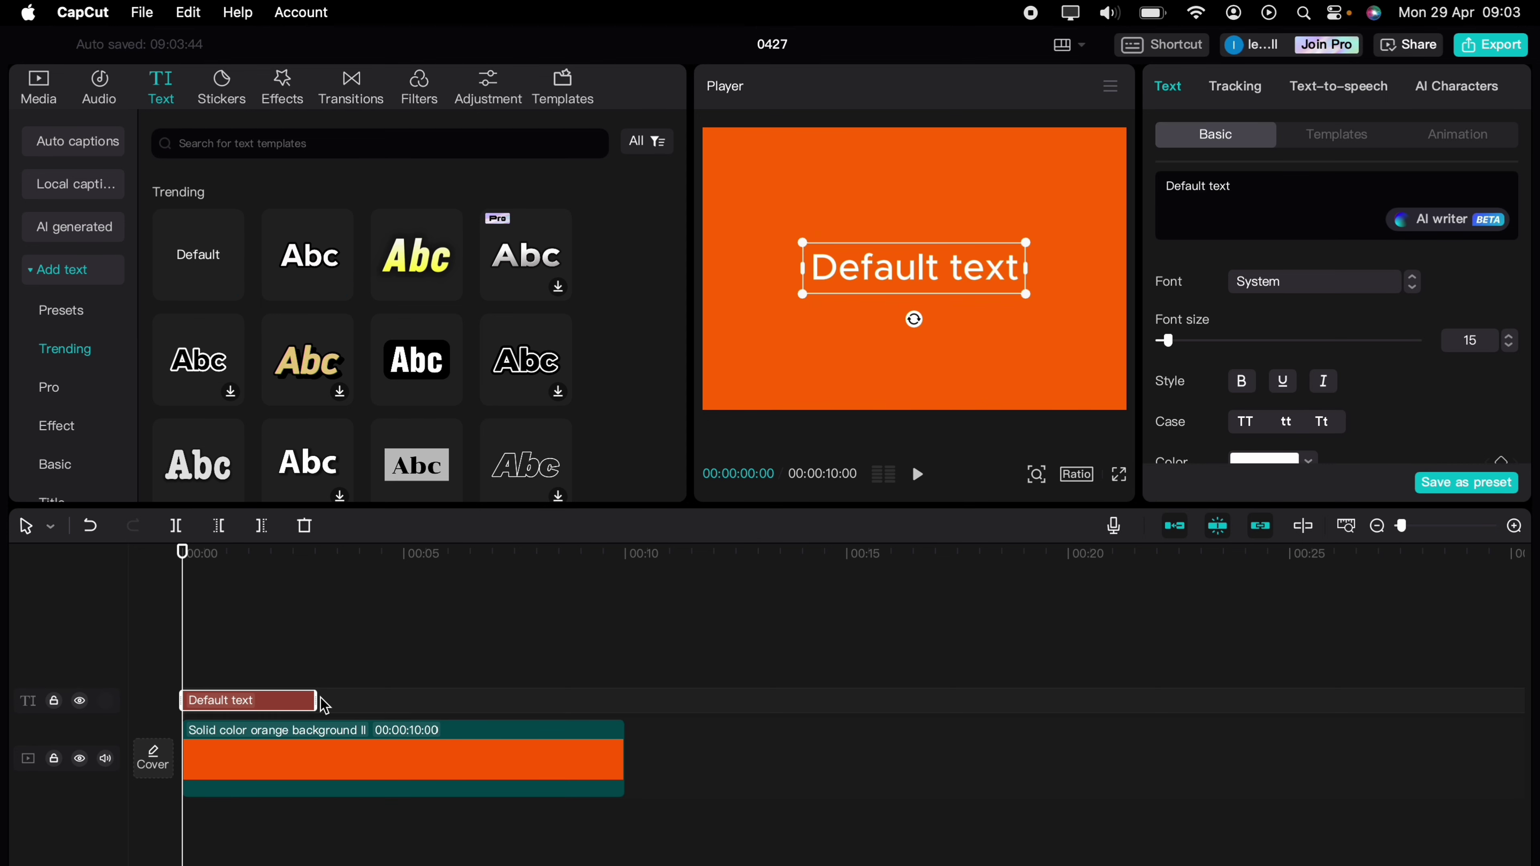
drag(316, 701, 623, 703)
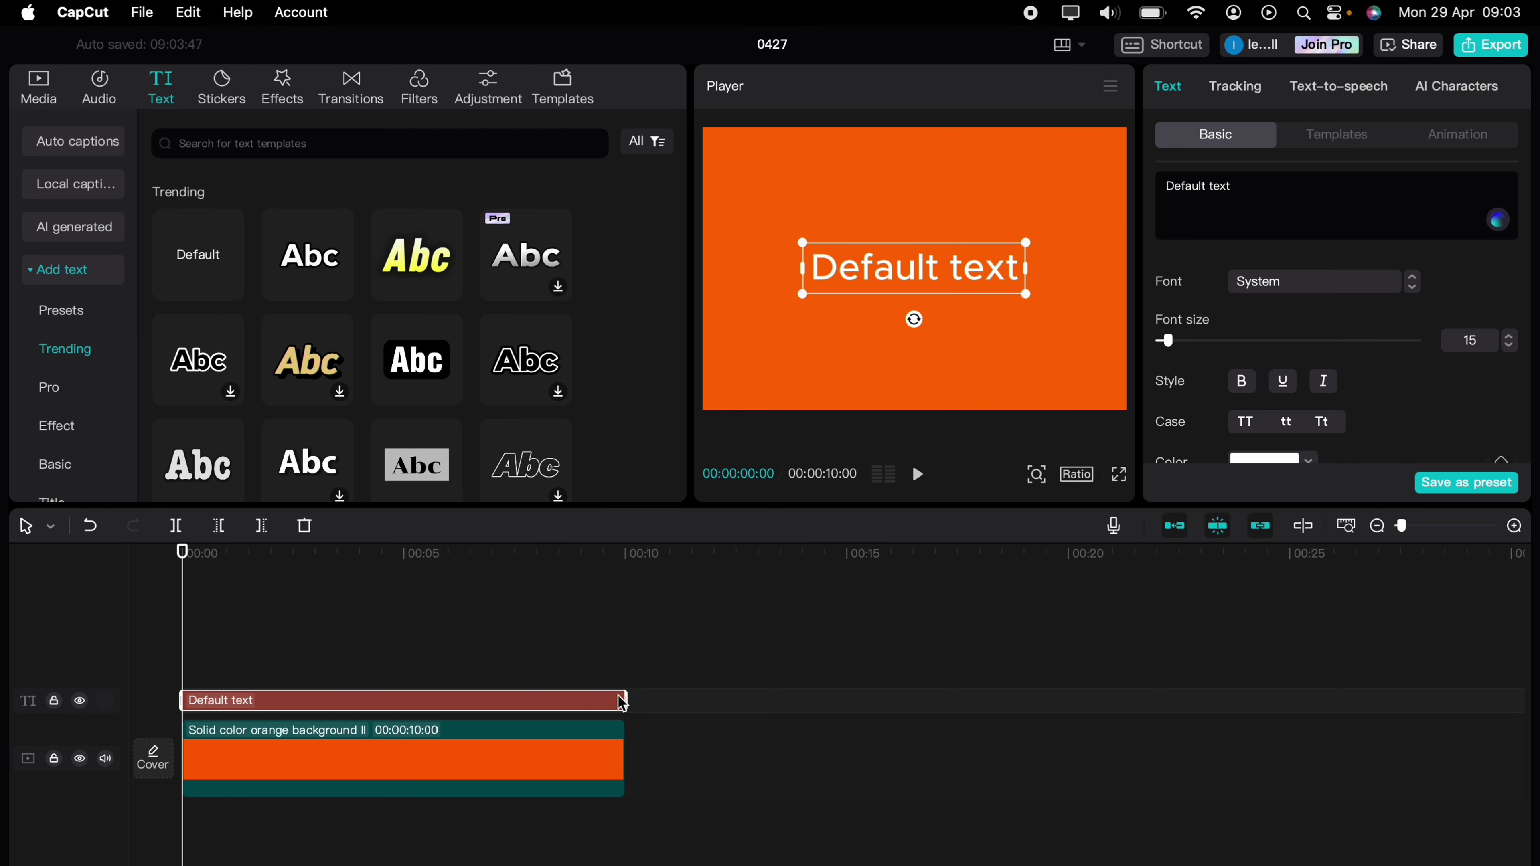
Change the text to "Text Swipe", set its font to Kanit-Black and convert it to uppercase.
triple_click(1261, 196)
text(Text Swipe)
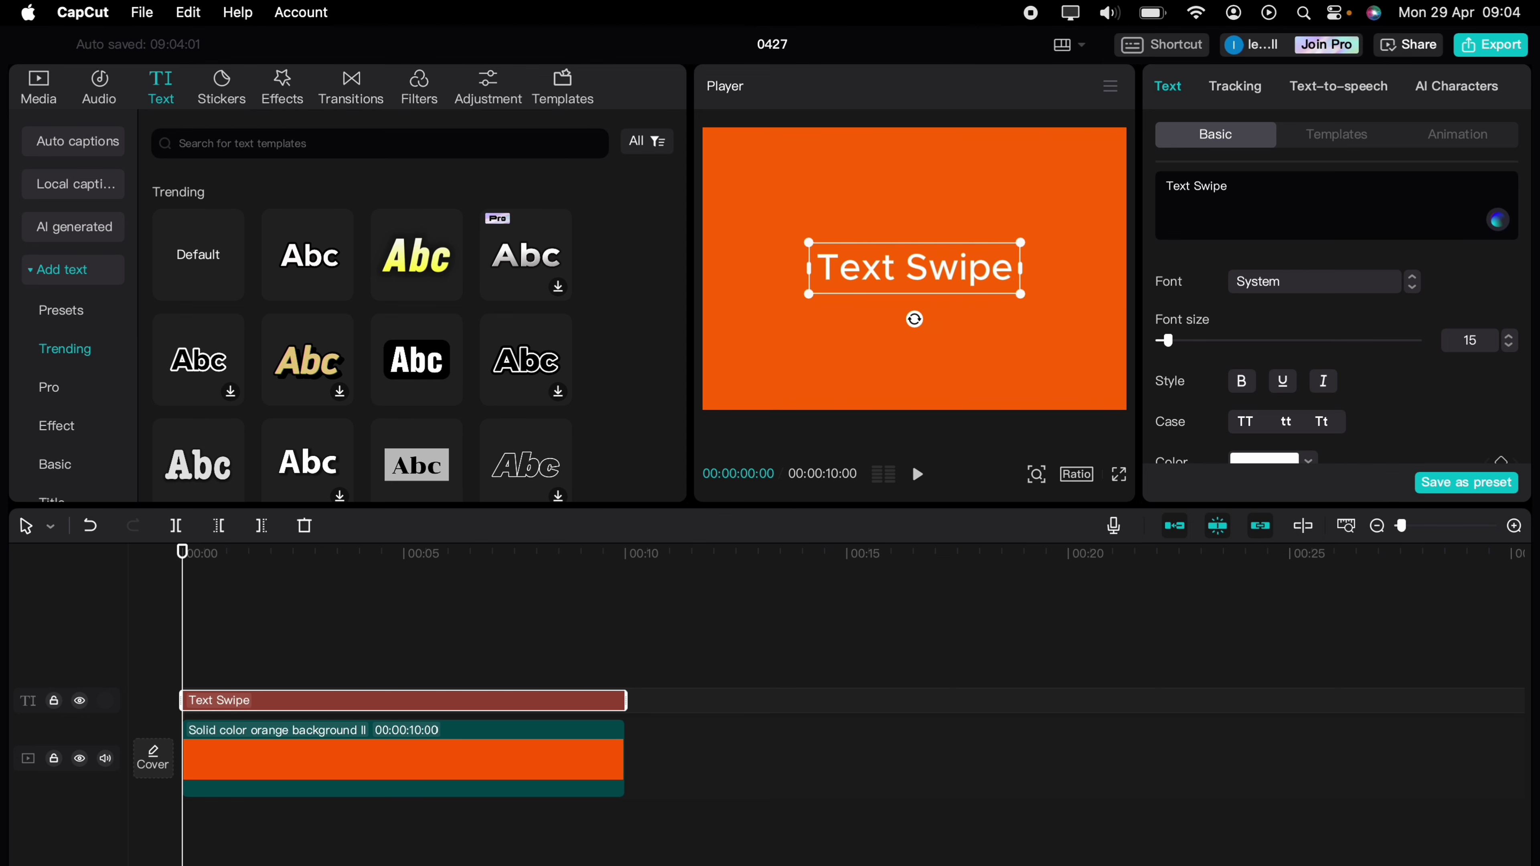
click(1316, 281)
scroll(1304, 625, down, 5)
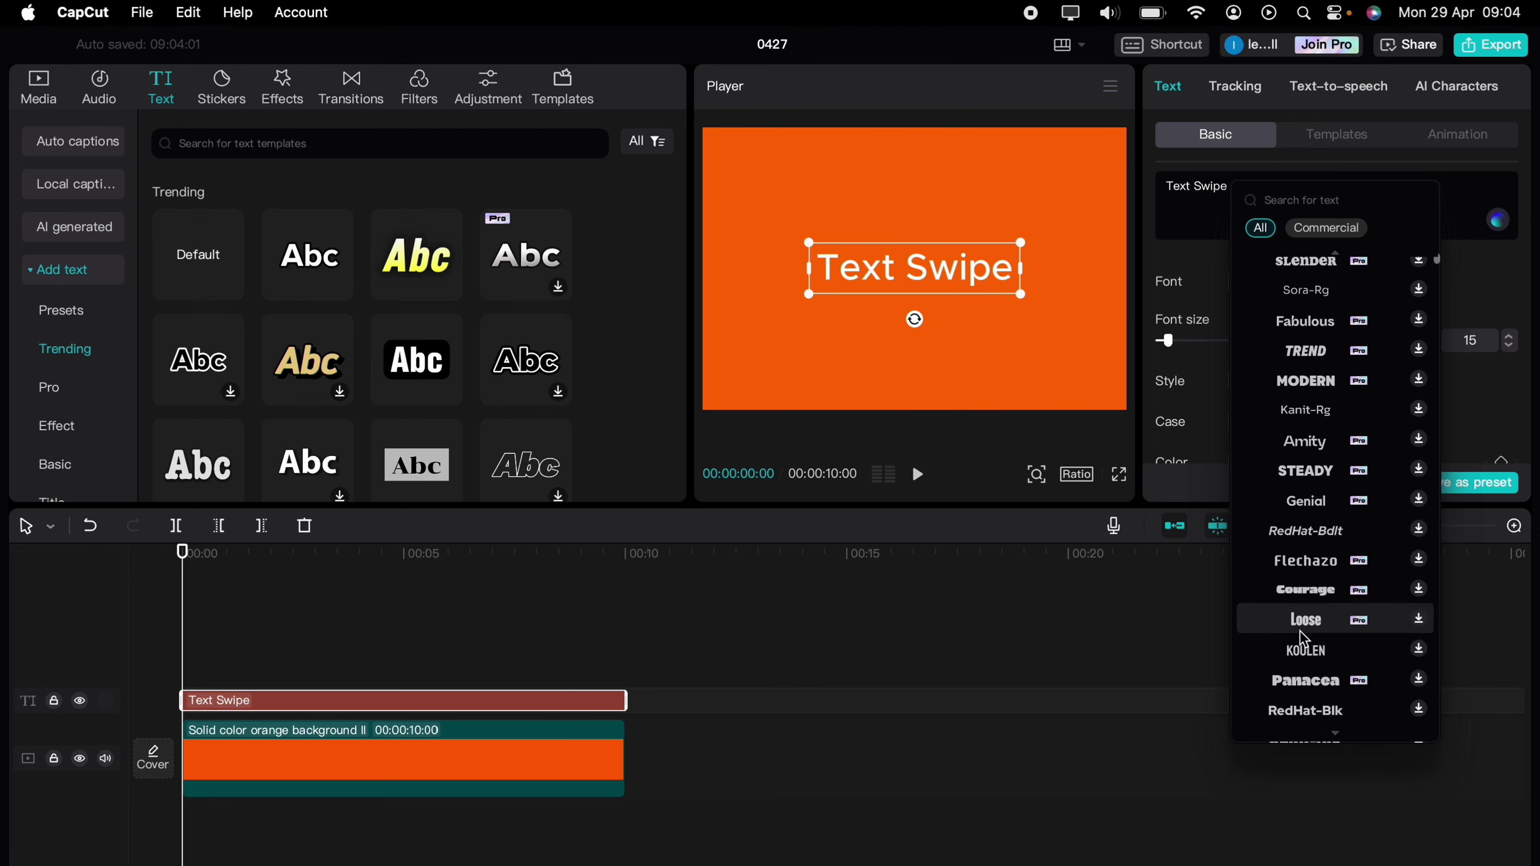
scroll(1304, 636, down, 2)
click(1304, 630)
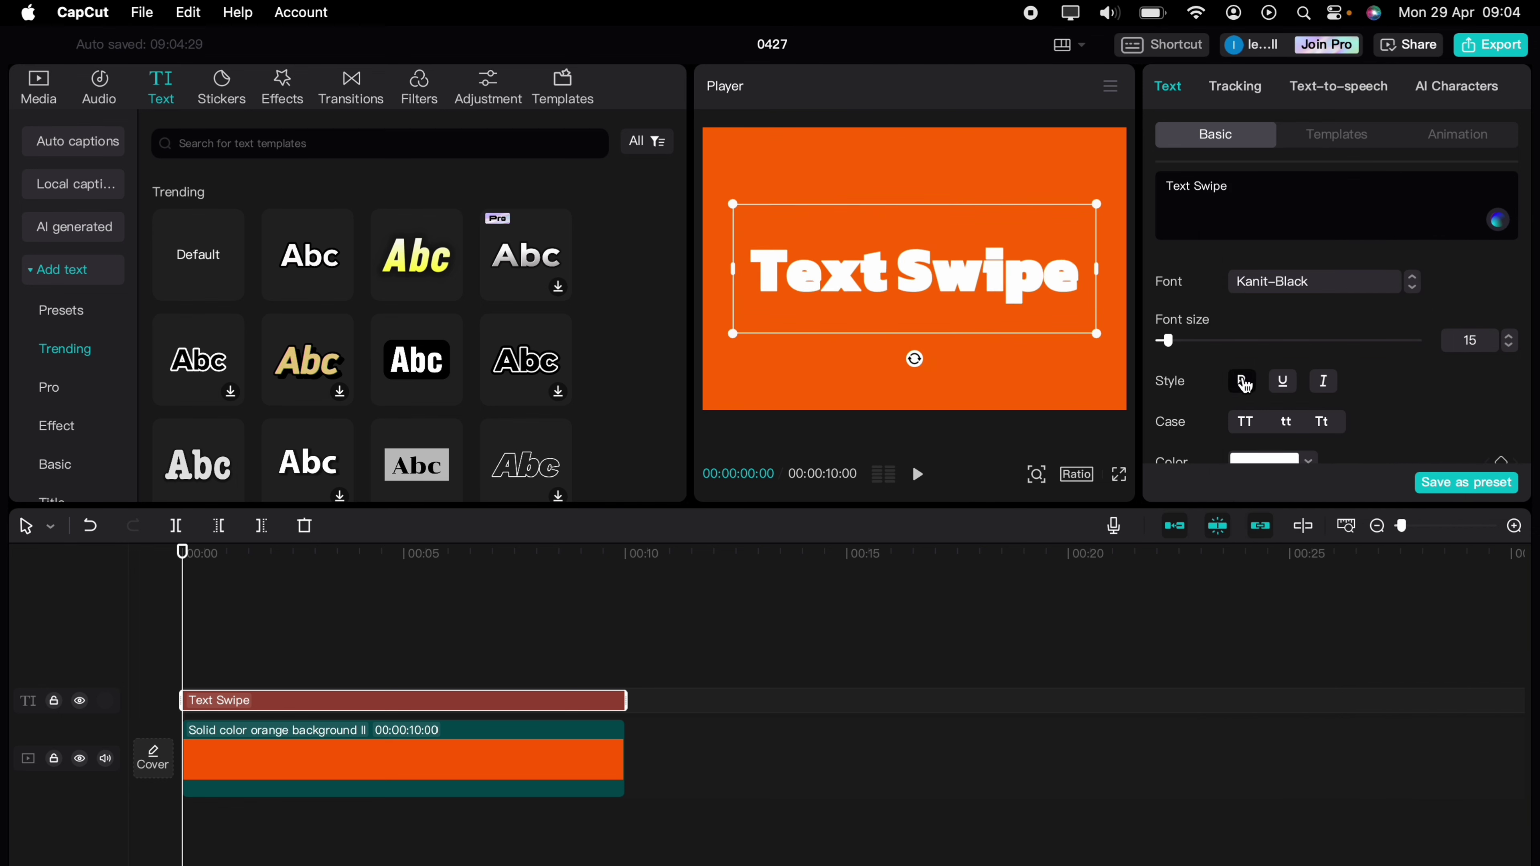
click(1245, 421)
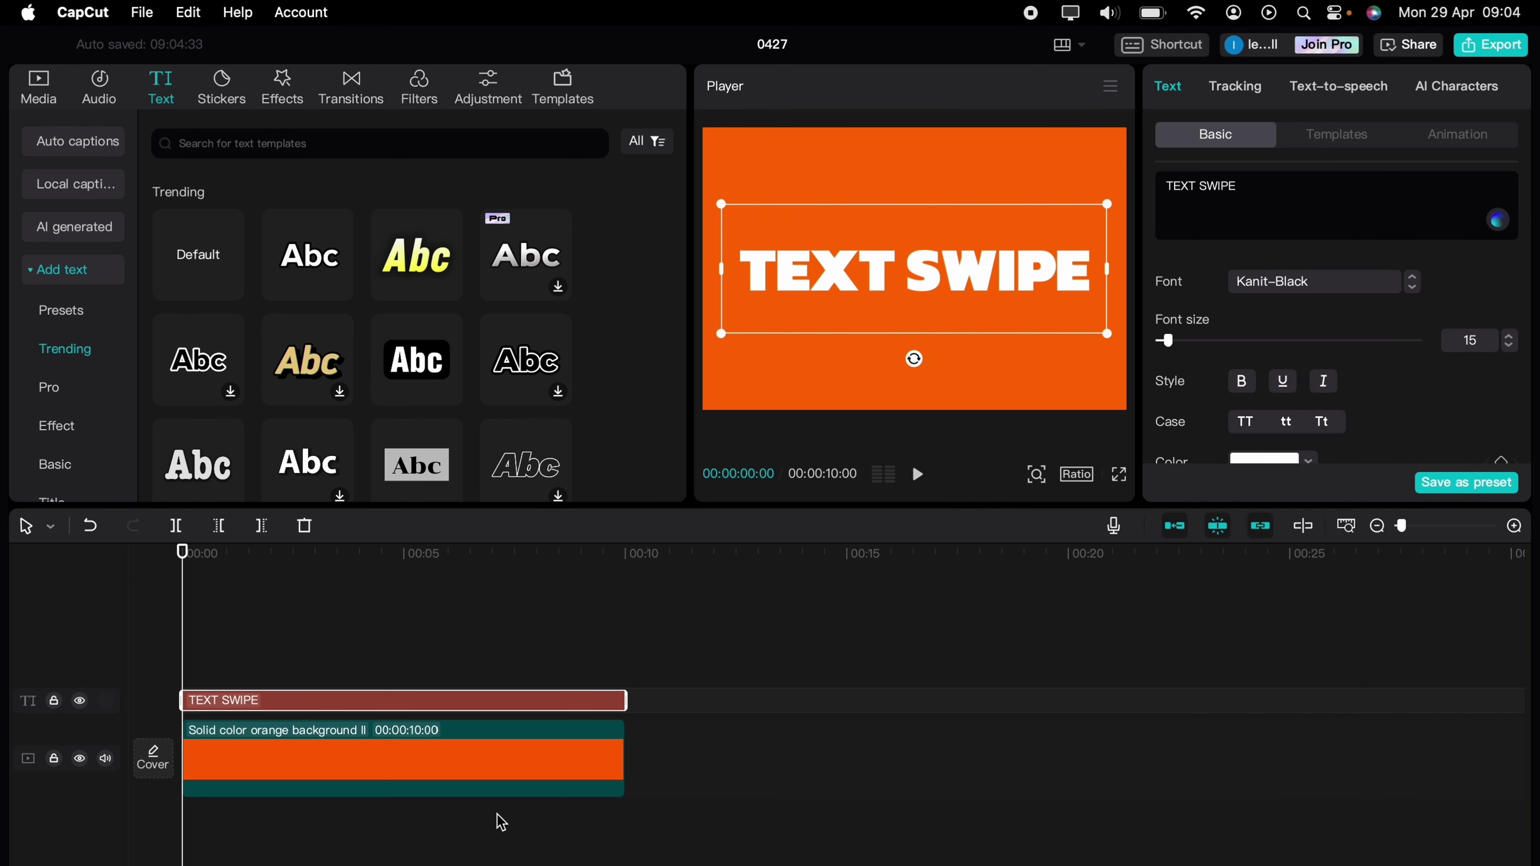
Duplicate the orange background clip and place the copy directly after the original on the main track.
click(485, 771)
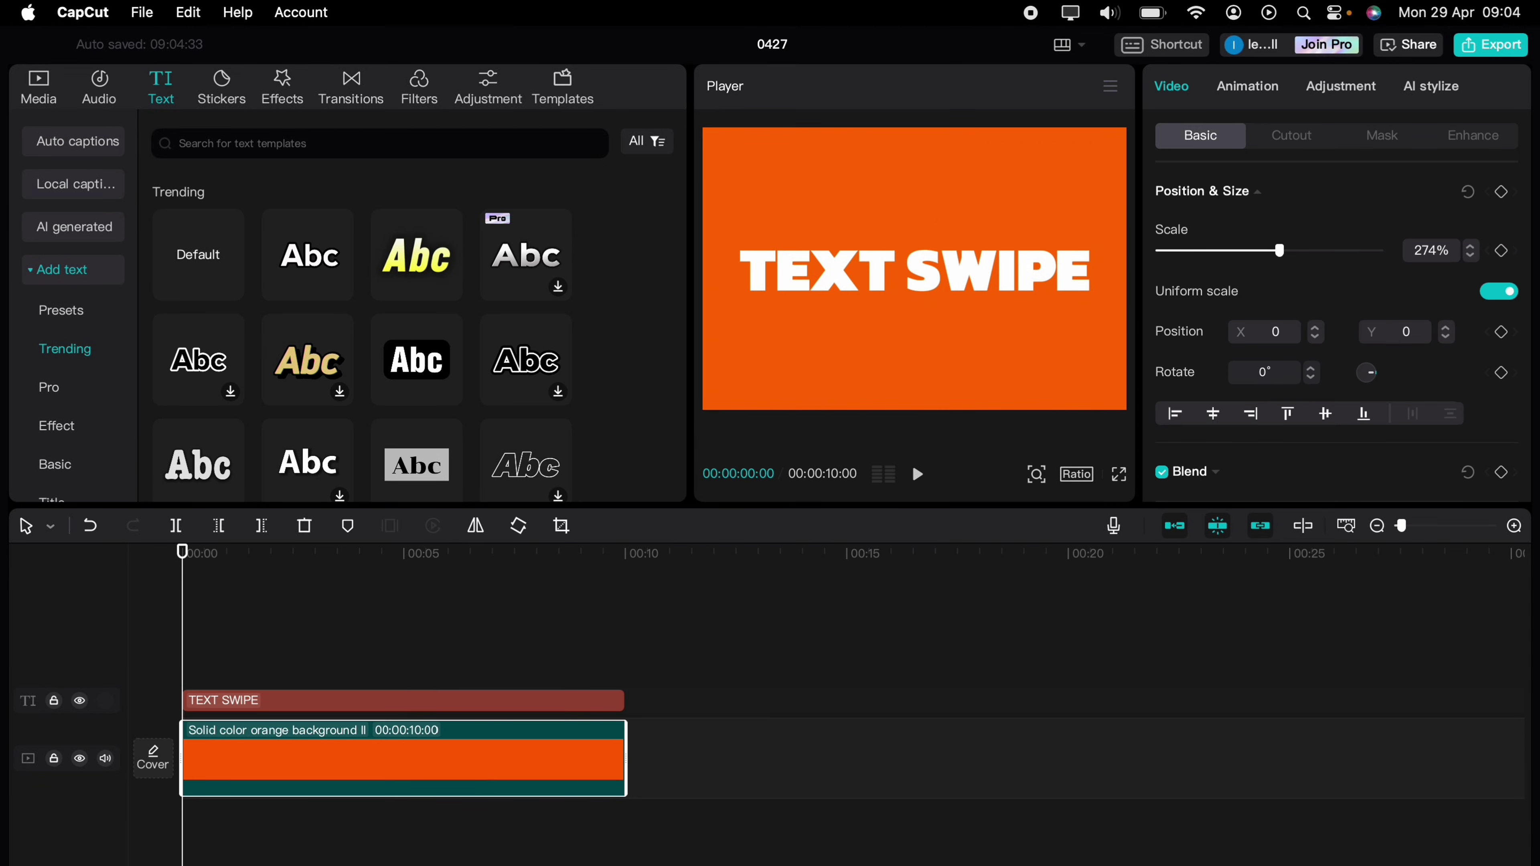
click(653, 619)
key(super+v)
drag(705, 671, 728, 751)
Shrink the second orange background to 14% and move it out of the frame to about X 73, Y 1692.
click(973, 317)
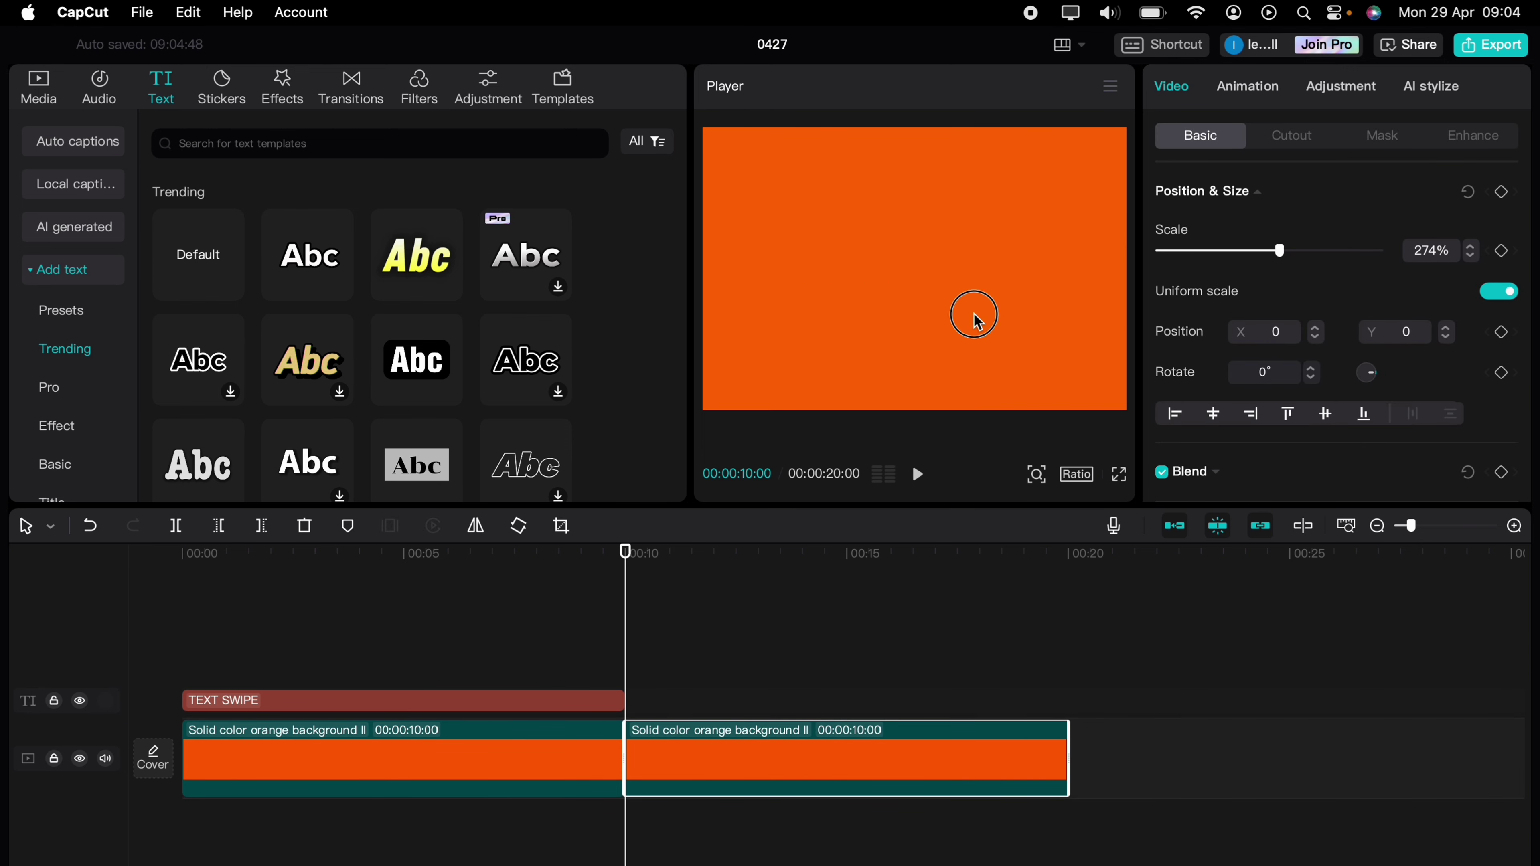
drag(962, 341, 1056, 258)
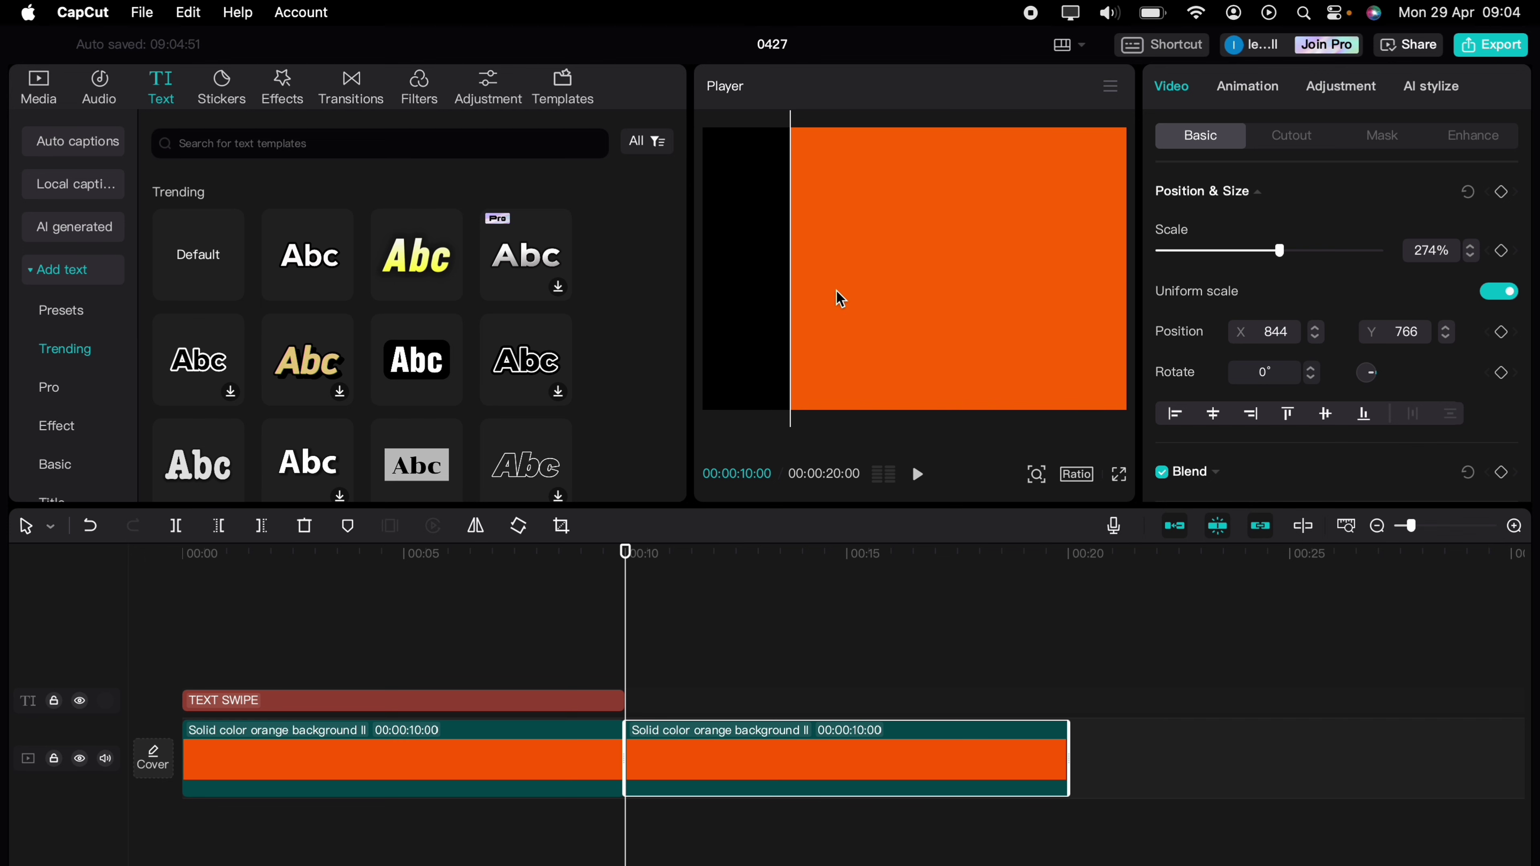
drag(1279, 250, 1164, 252)
drag(1005, 189, 919, 83)
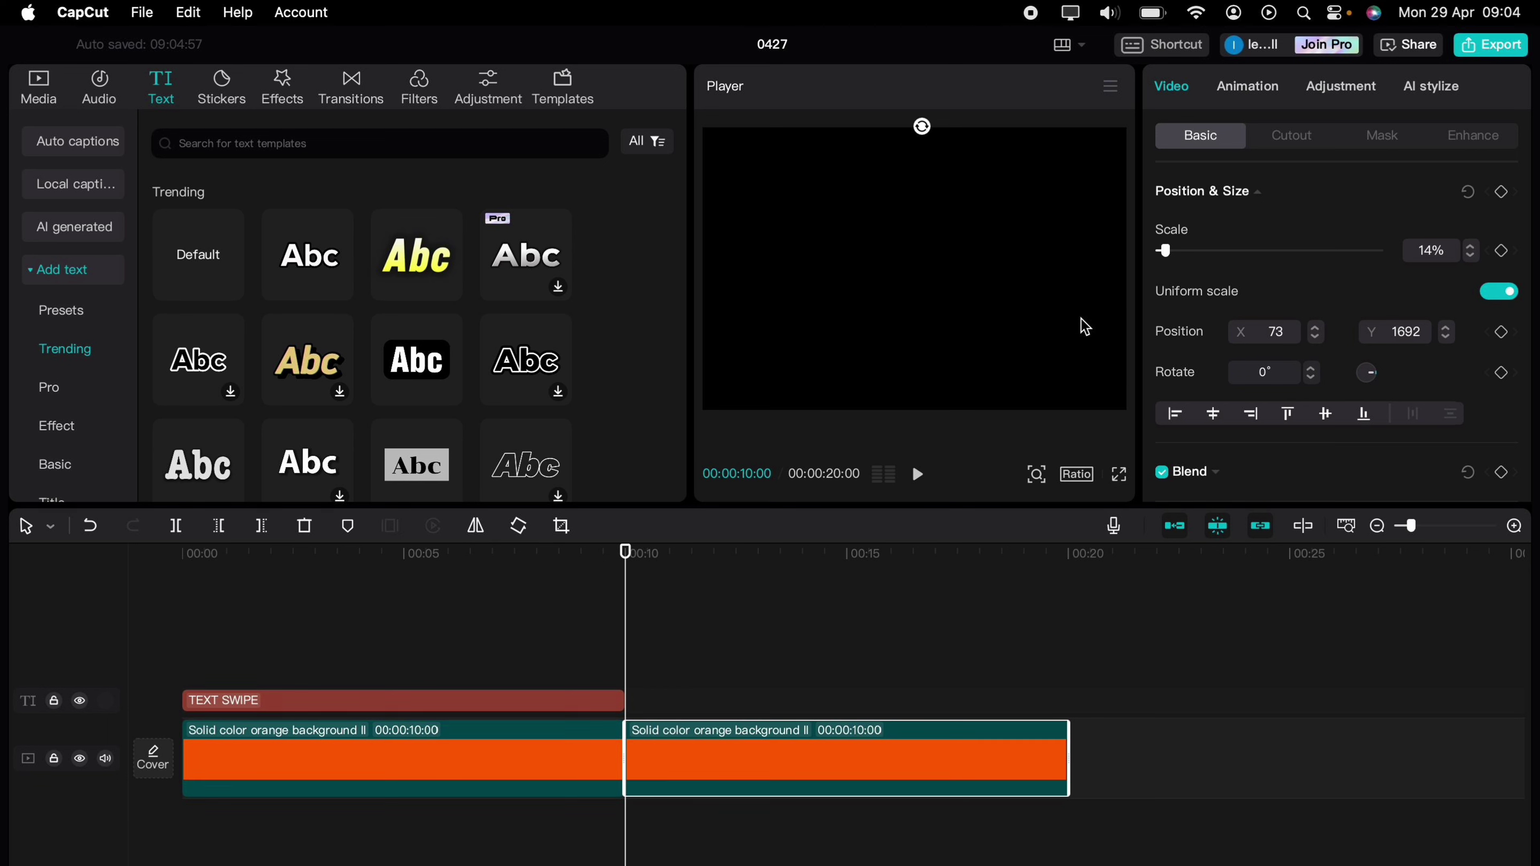
Give the second background clip a solid turquoise canvas color.
scroll(1231, 413, down, 10)
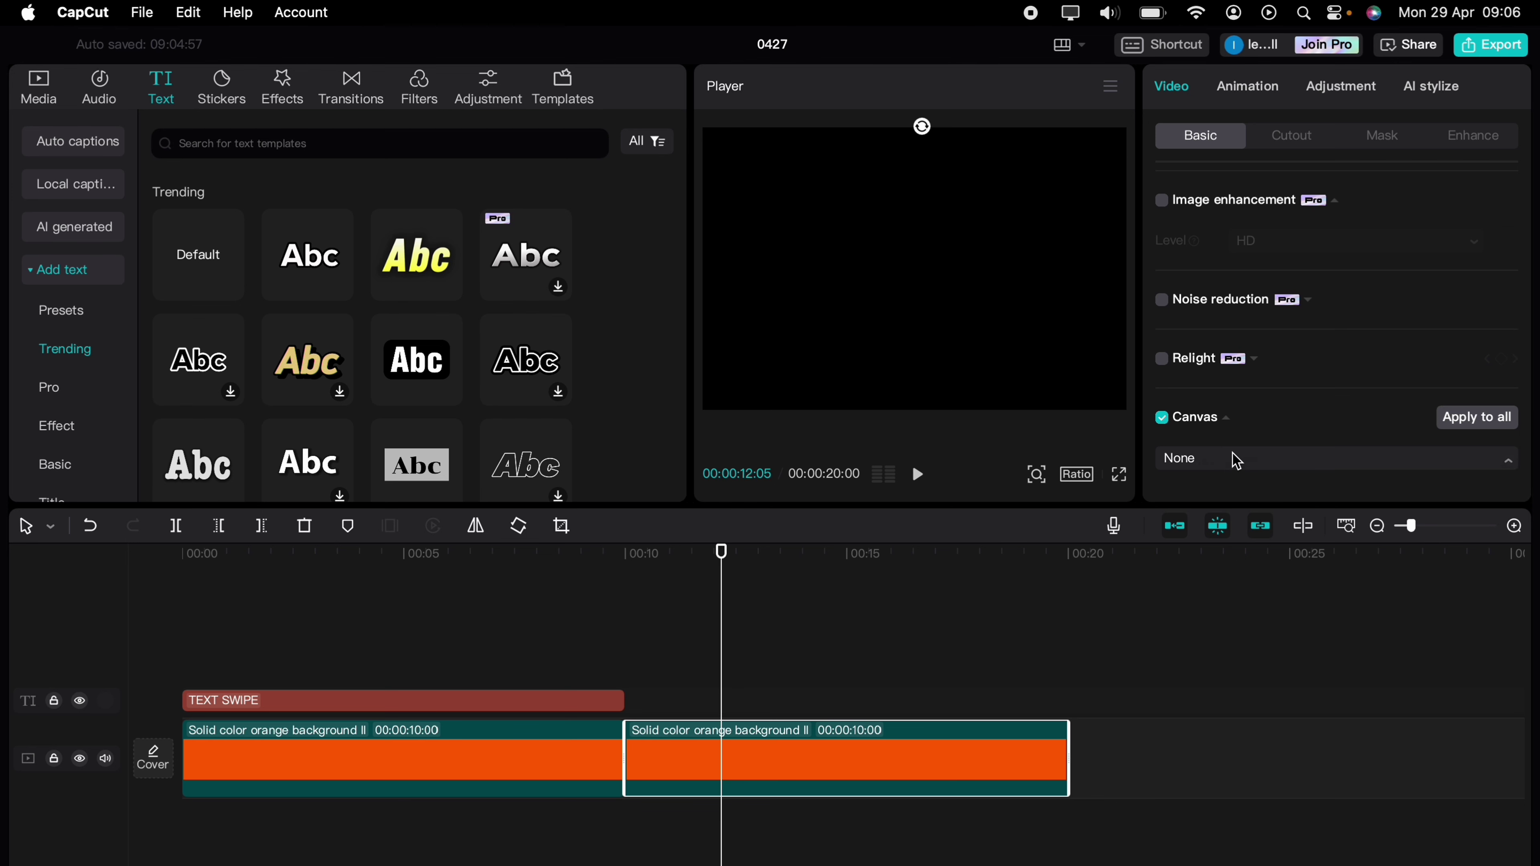
click(1231, 458)
click(1224, 562)
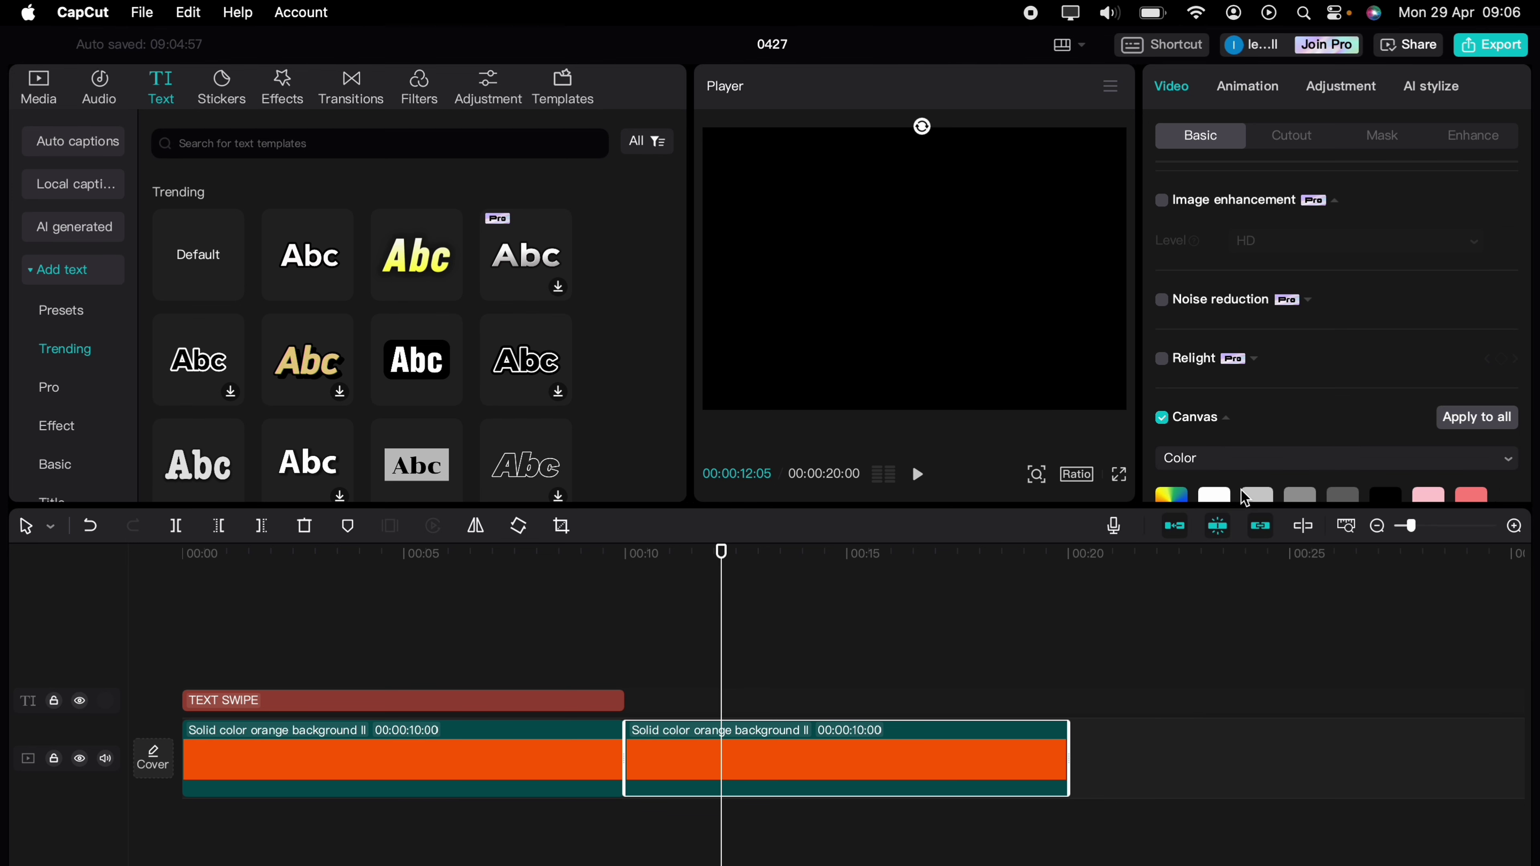
scroll(1244, 484, down, 5)
scroll(1244, 484, down, 2)
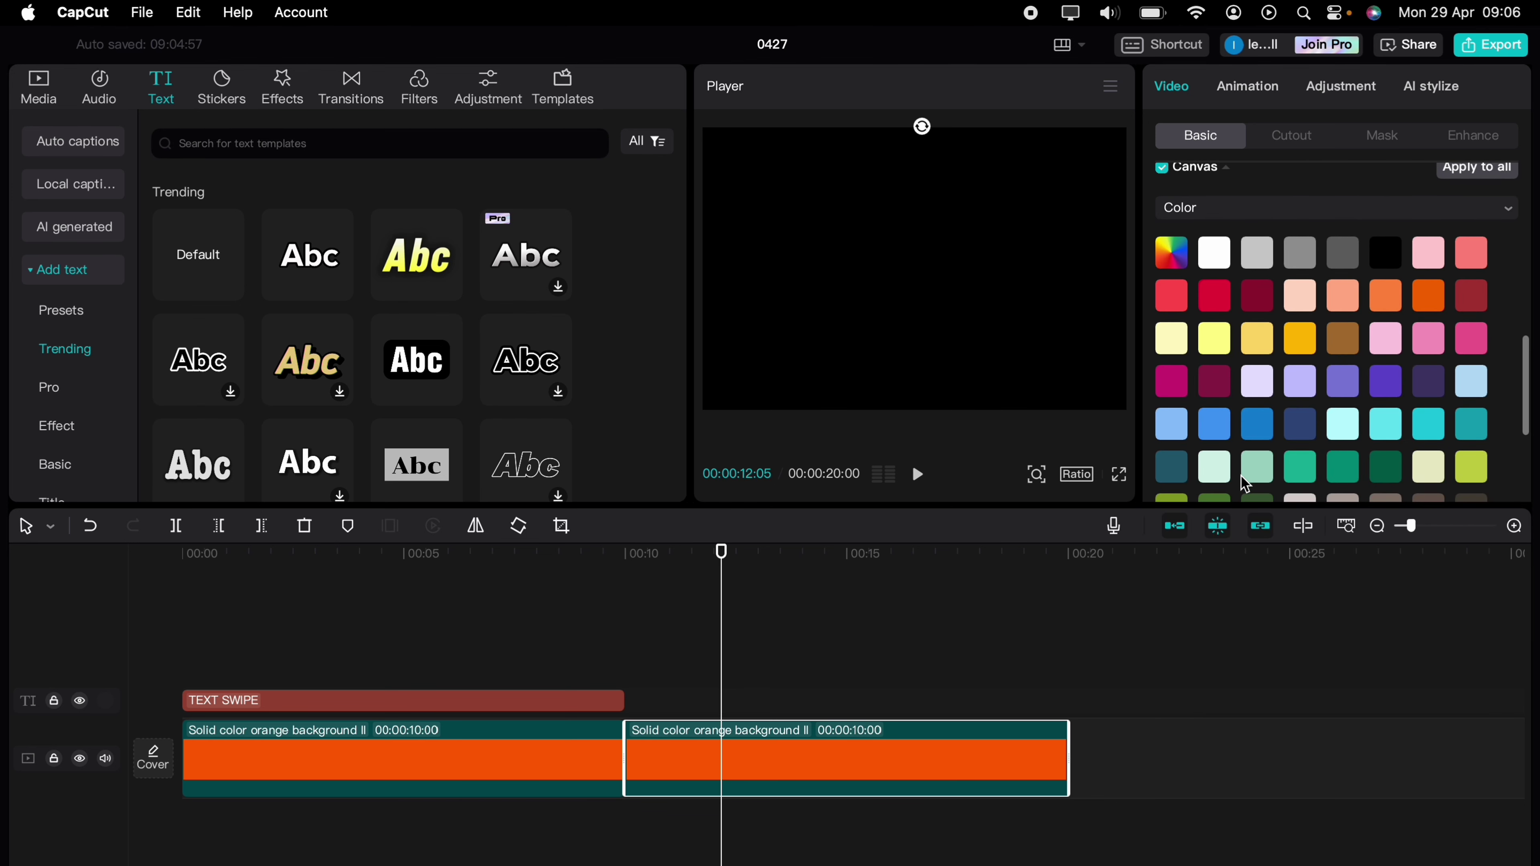
click(1429, 425)
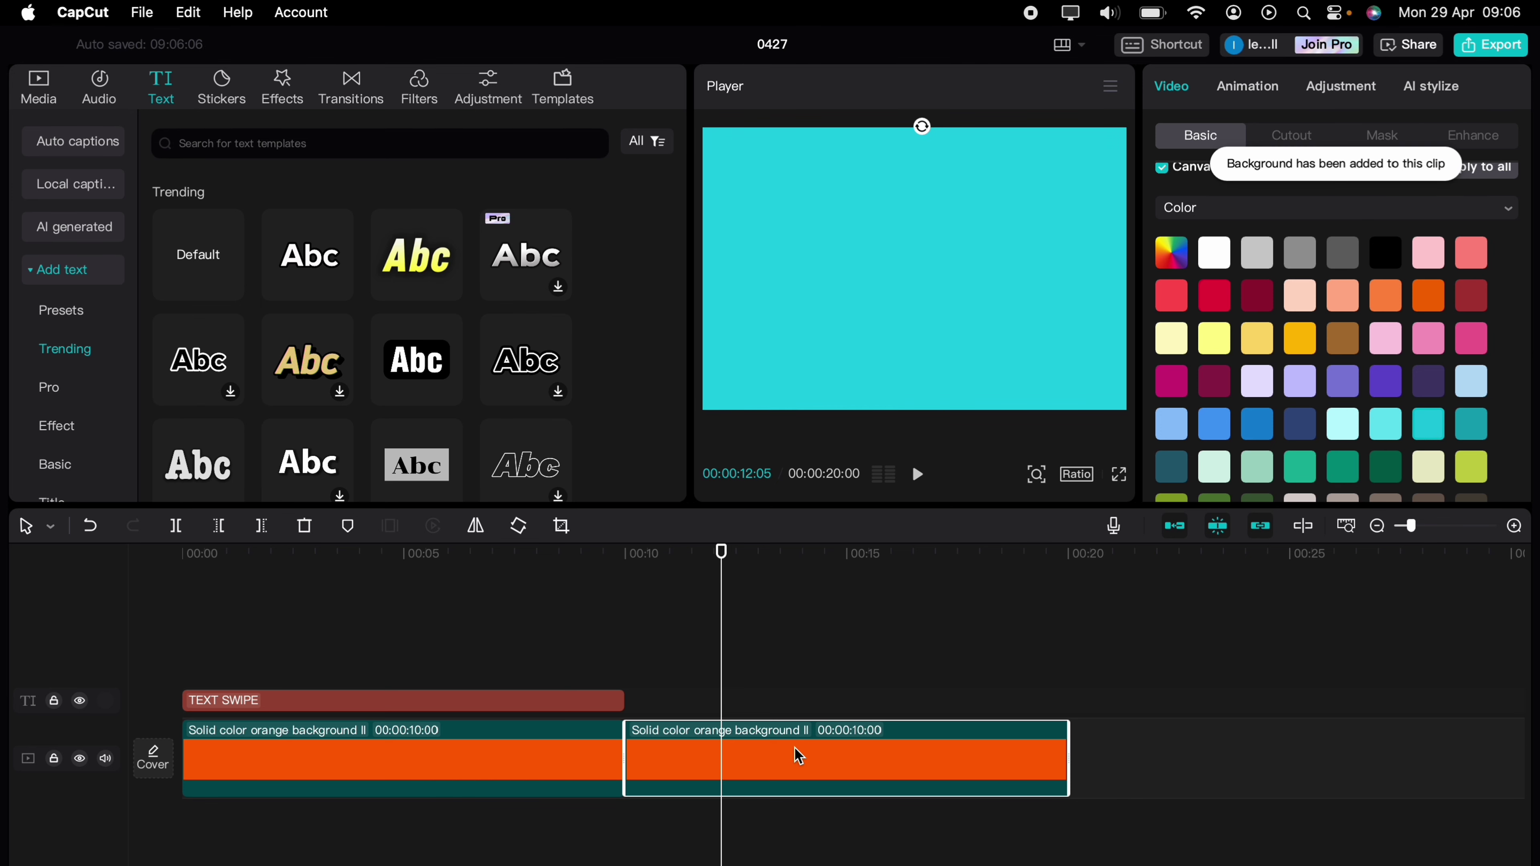
scroll(1198, 421, down, 3)
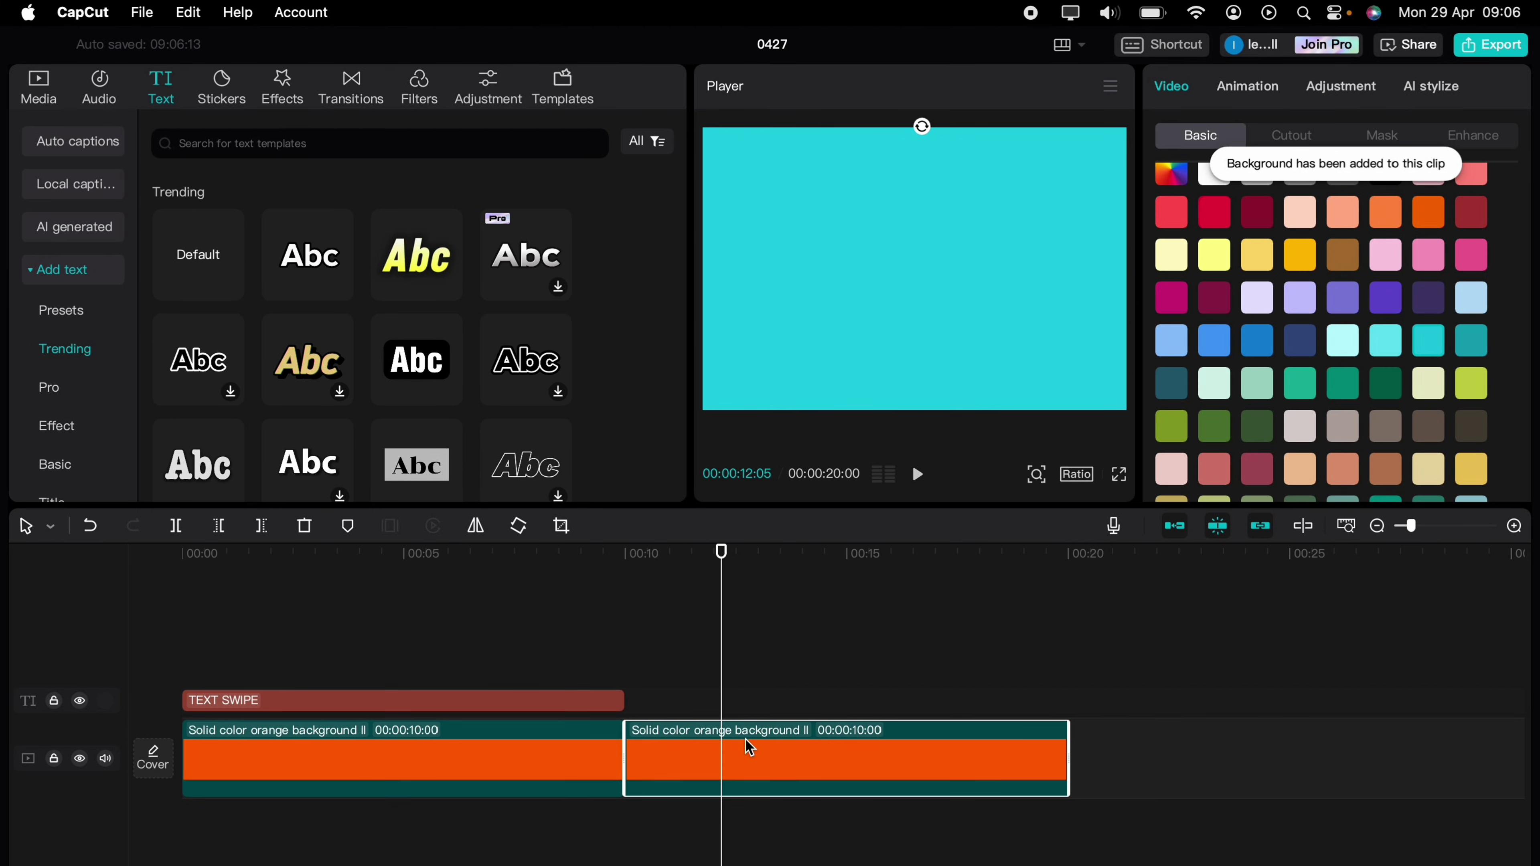
Turn the turquoise clip into a compound clip, move it above the text at the timeline start, and set the playhead to 00:00:00:20.
right_click(747, 740)
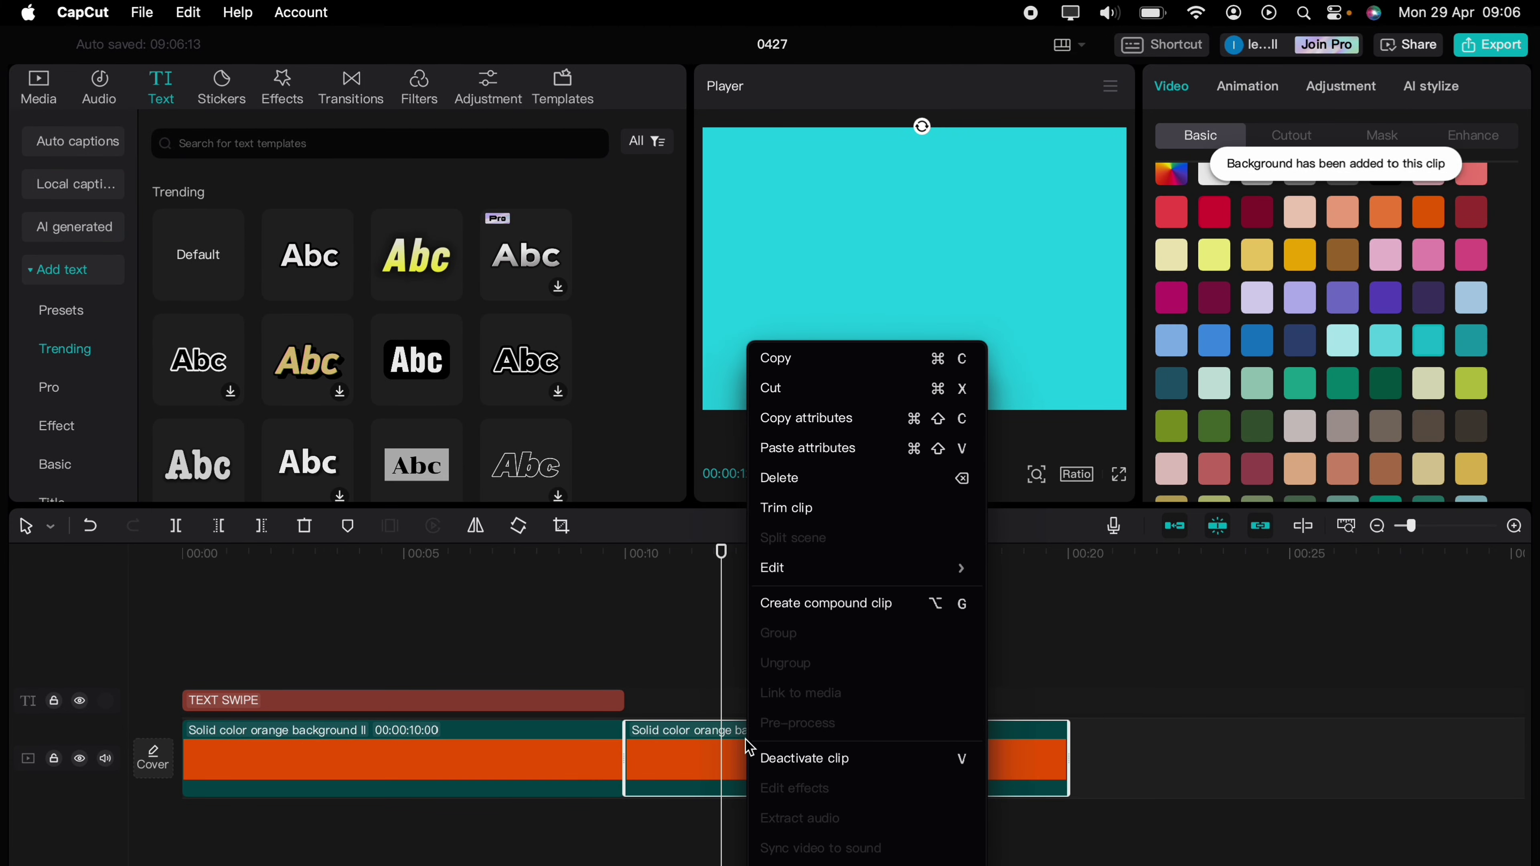
click(802, 605)
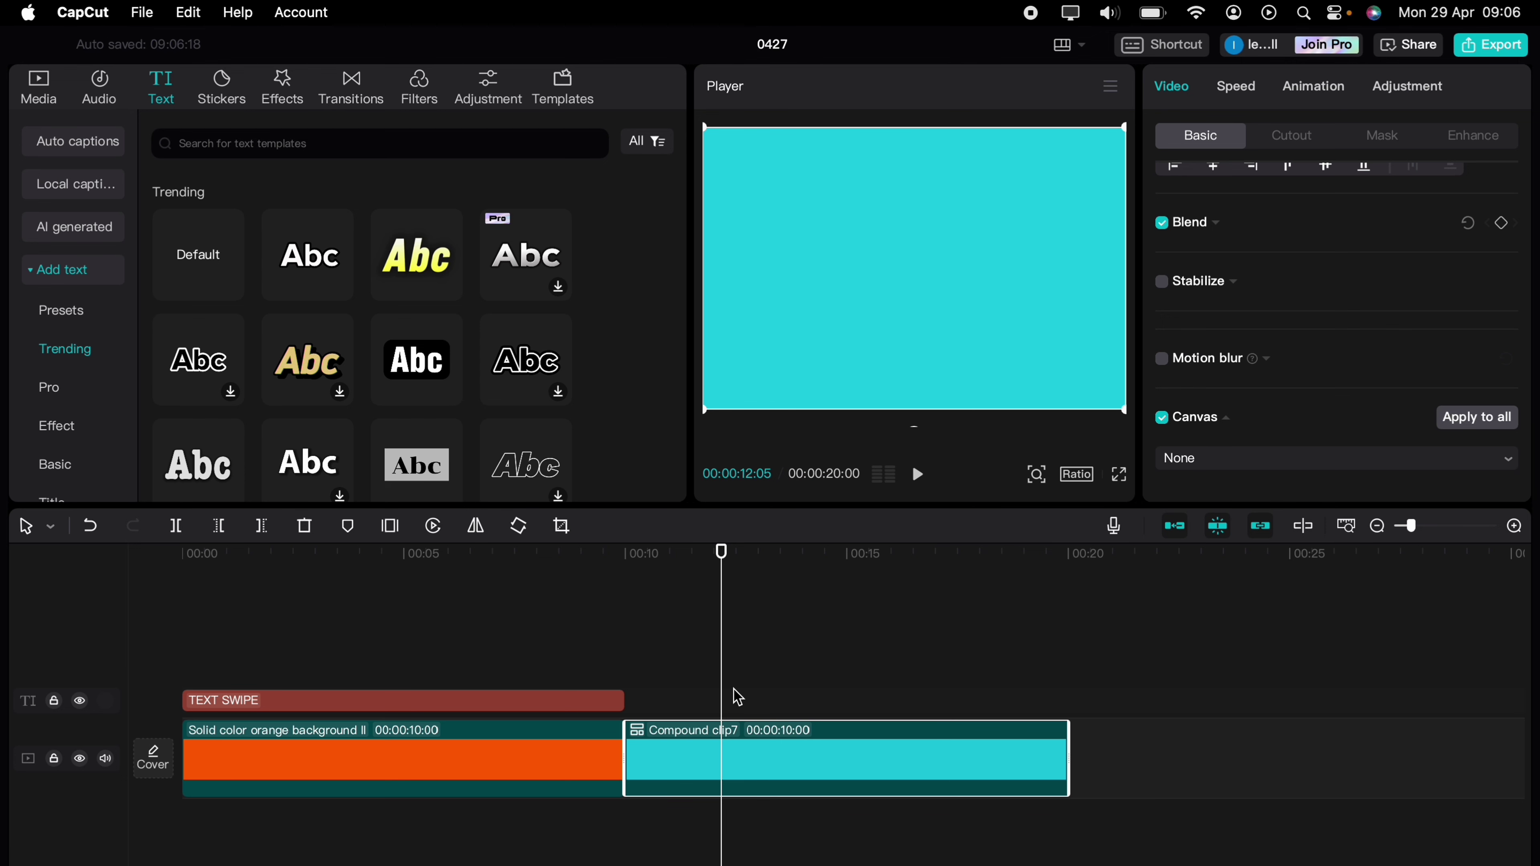
drag(679, 738, 244, 647)
click(212, 598)
click(212, 598)
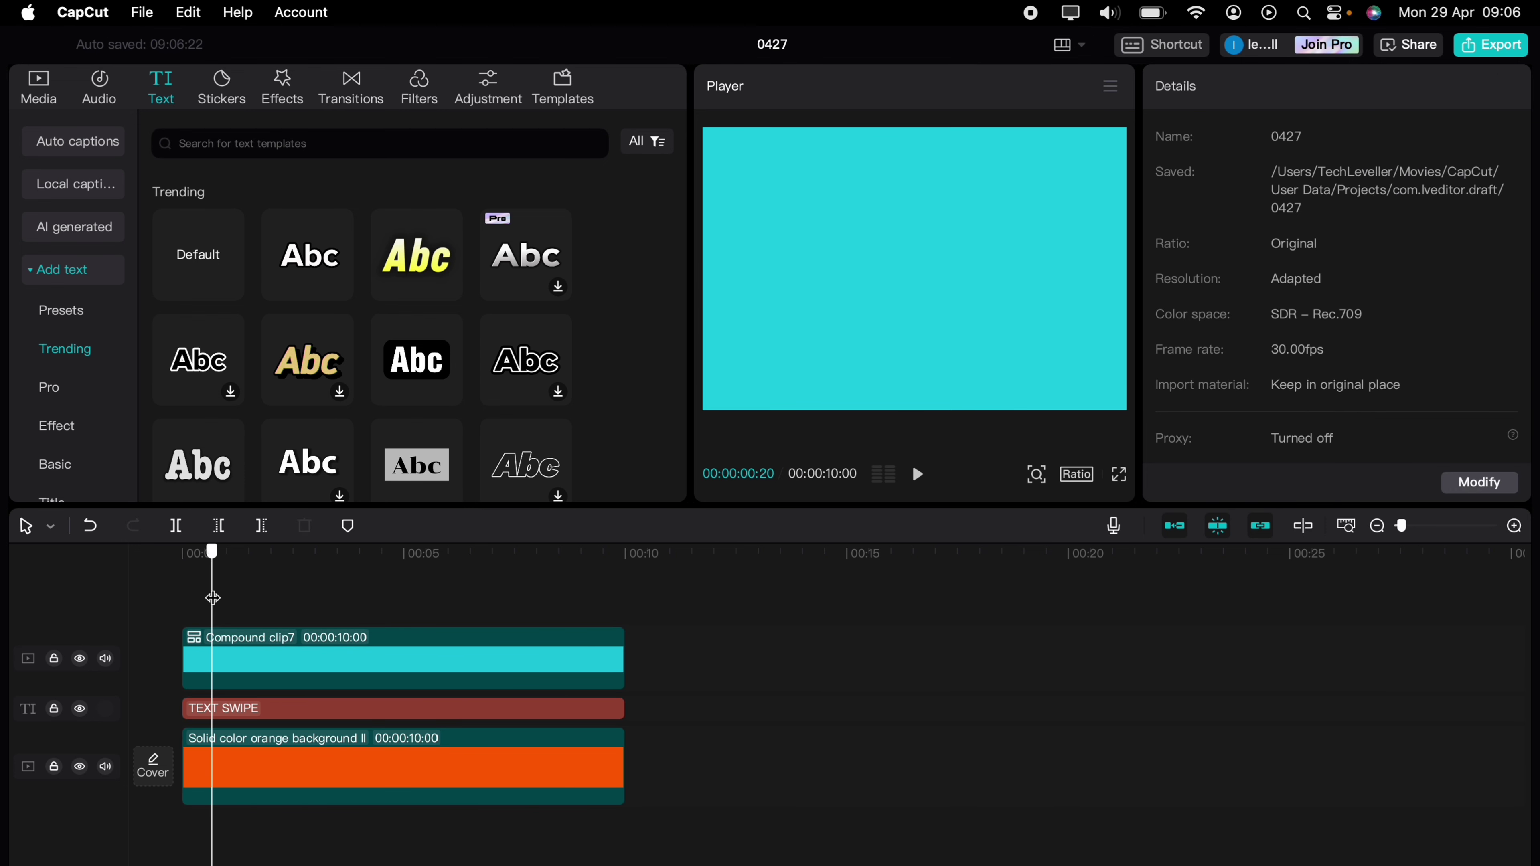
Apply a Rectangle mask to the turquoise compound clip and narrow it to a slim vertical bar just before the text.
click(246, 654)
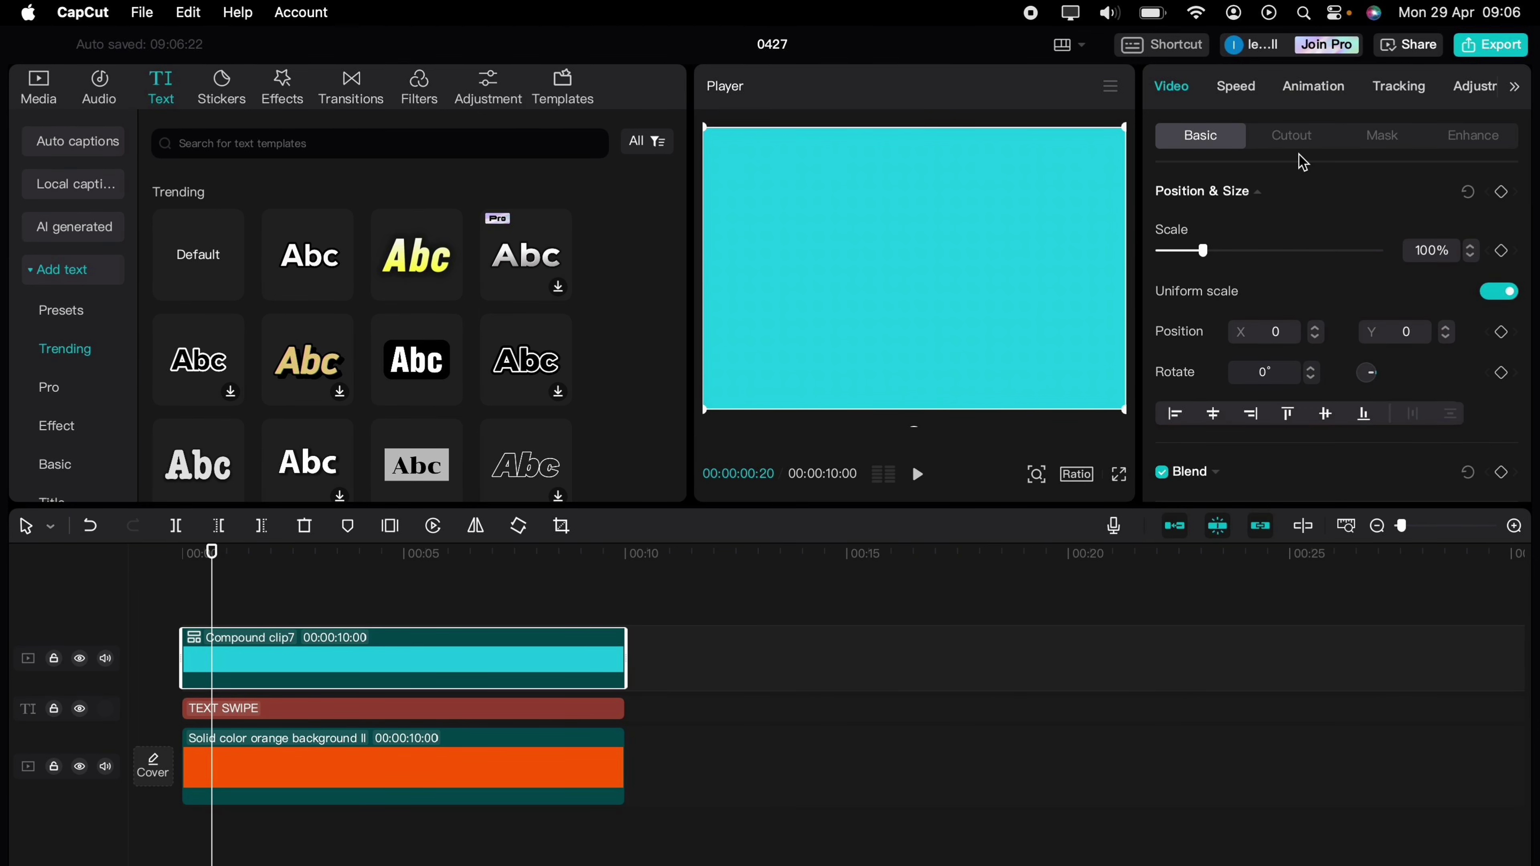
click(1390, 134)
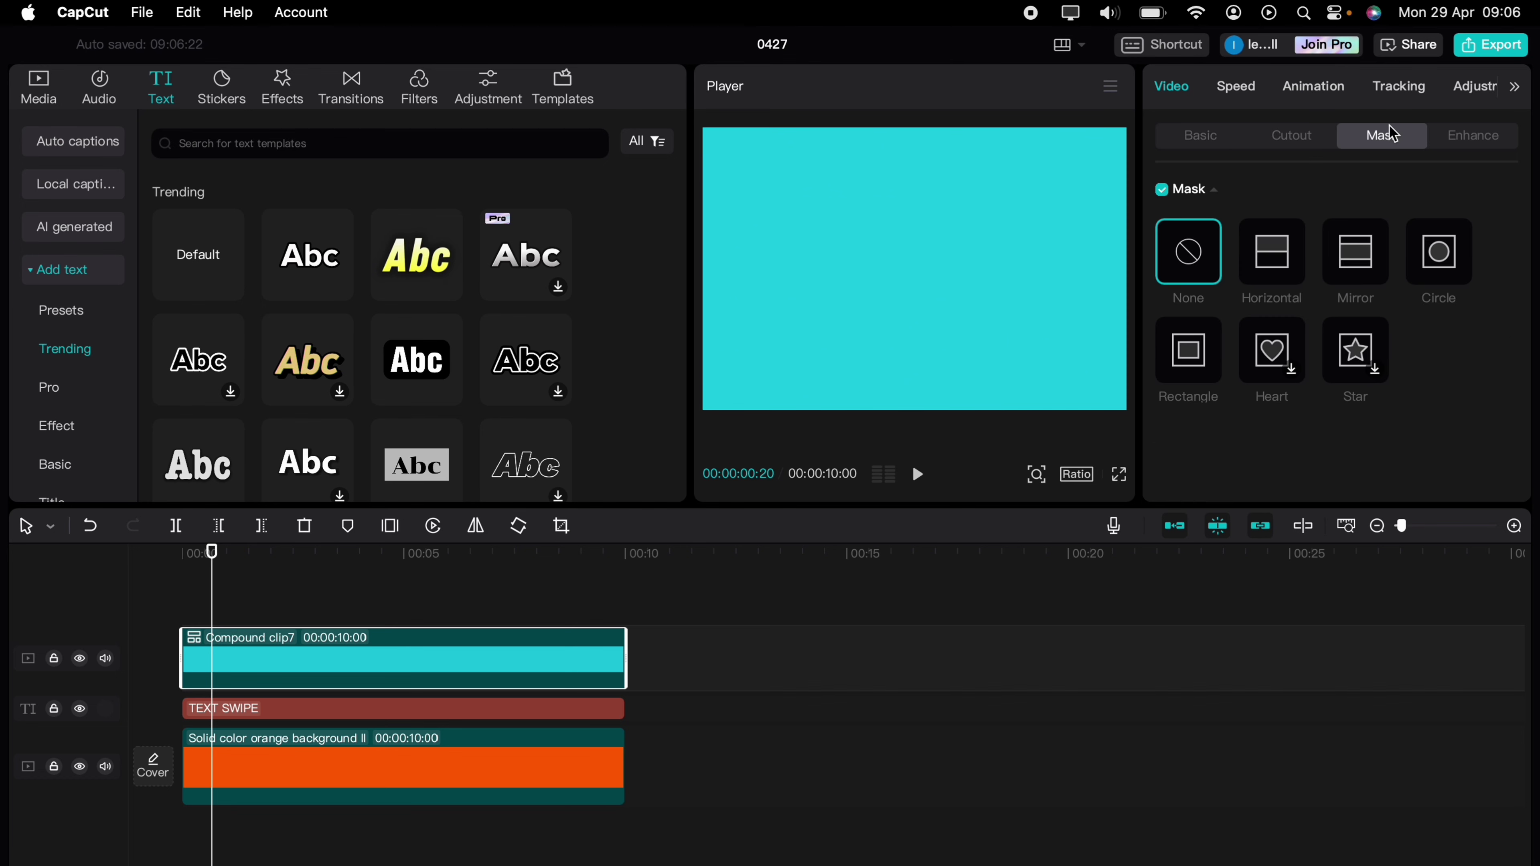
click(1200, 347)
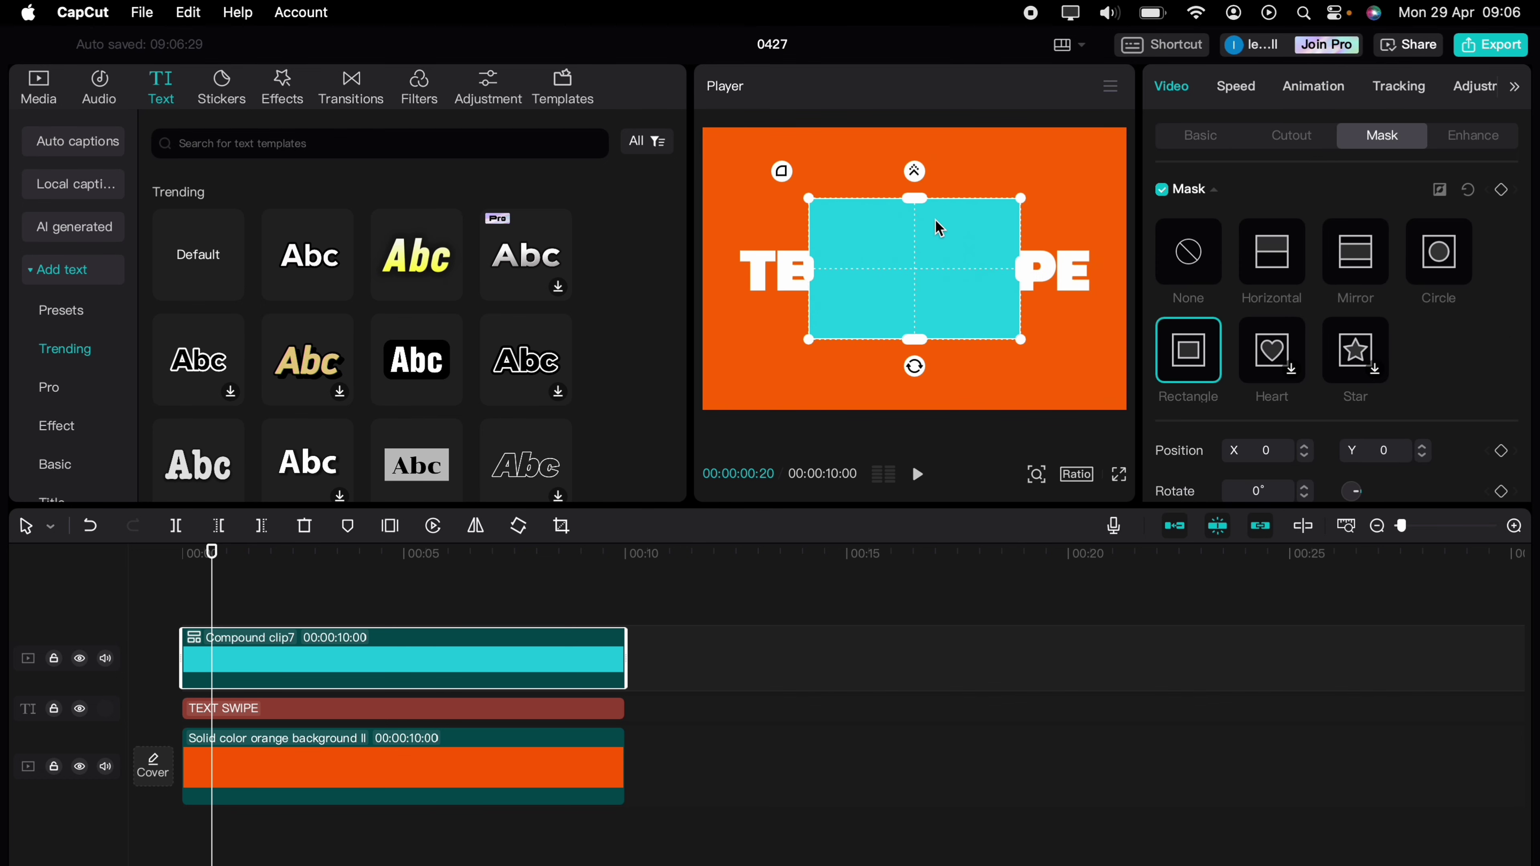
drag(914, 199, 913, 243)
drag(1022, 280, 734, 253)
Fine-tune the rectangle mask to X -834, Y 0 beside the first letter and move the playhead to 00:00:00:26.
click(354, 707)
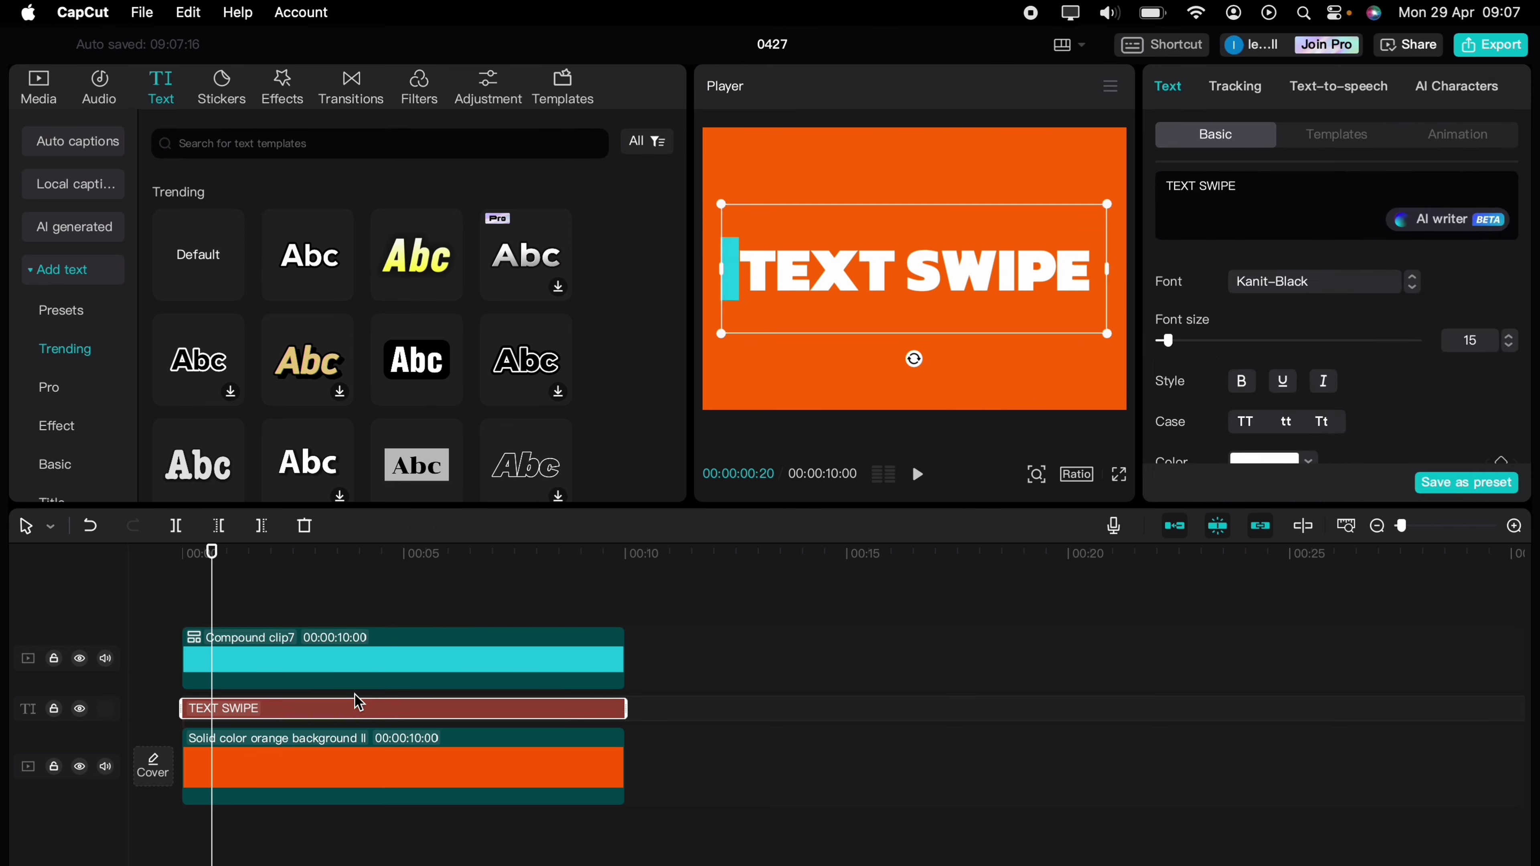
click(370, 659)
click(371, 743)
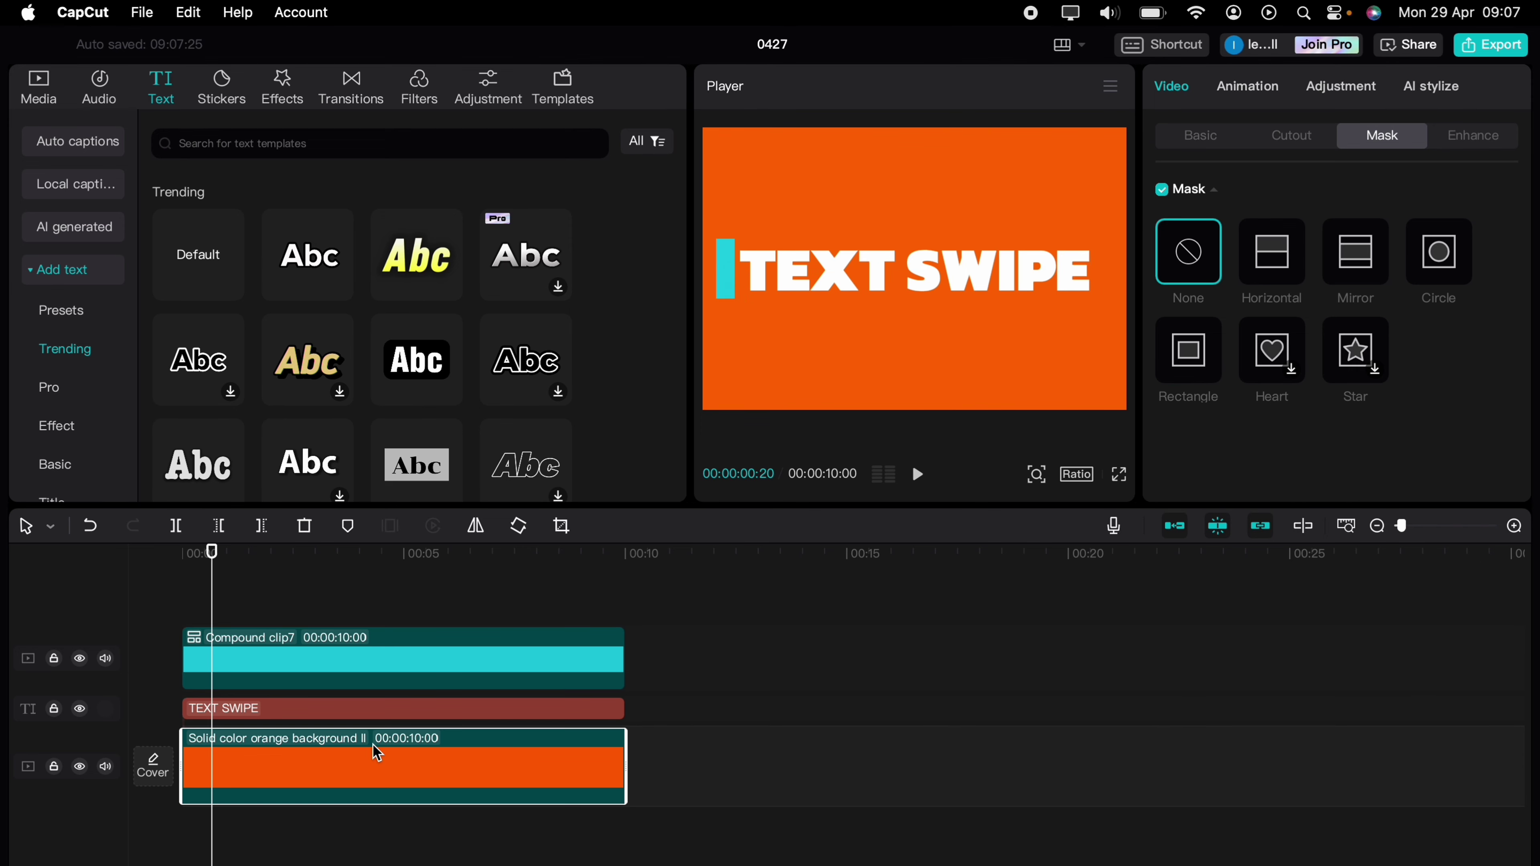
click(388, 658)
mouse_move(728, 268)
mouse_down()
mouse_move(730, 242)
mouse_move(735, 272)
mouse_up()
click(378, 756)
click(392, 645)
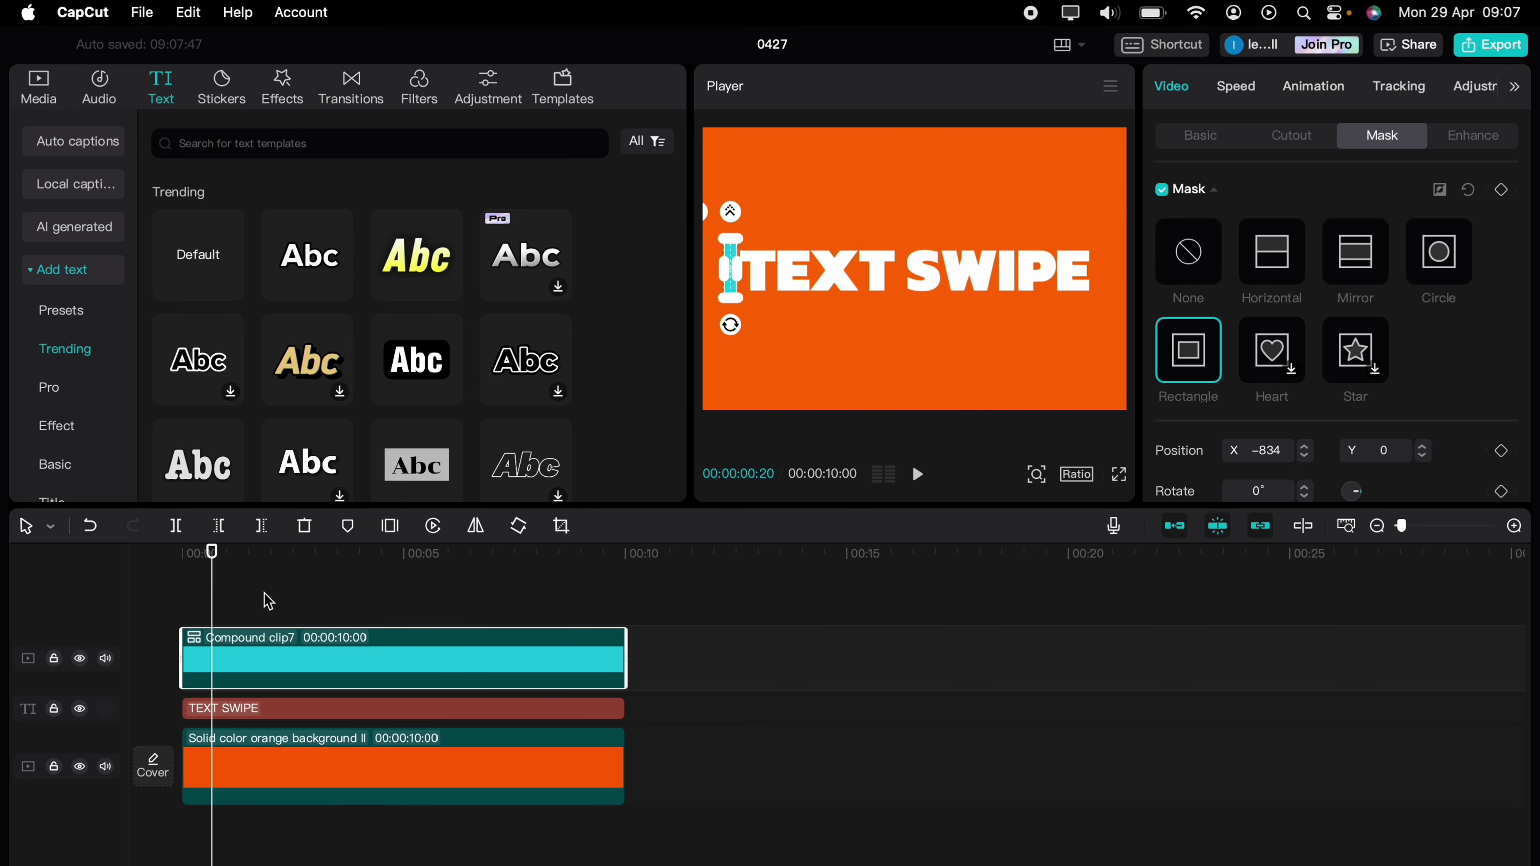
drag(211, 592, 221, 591)
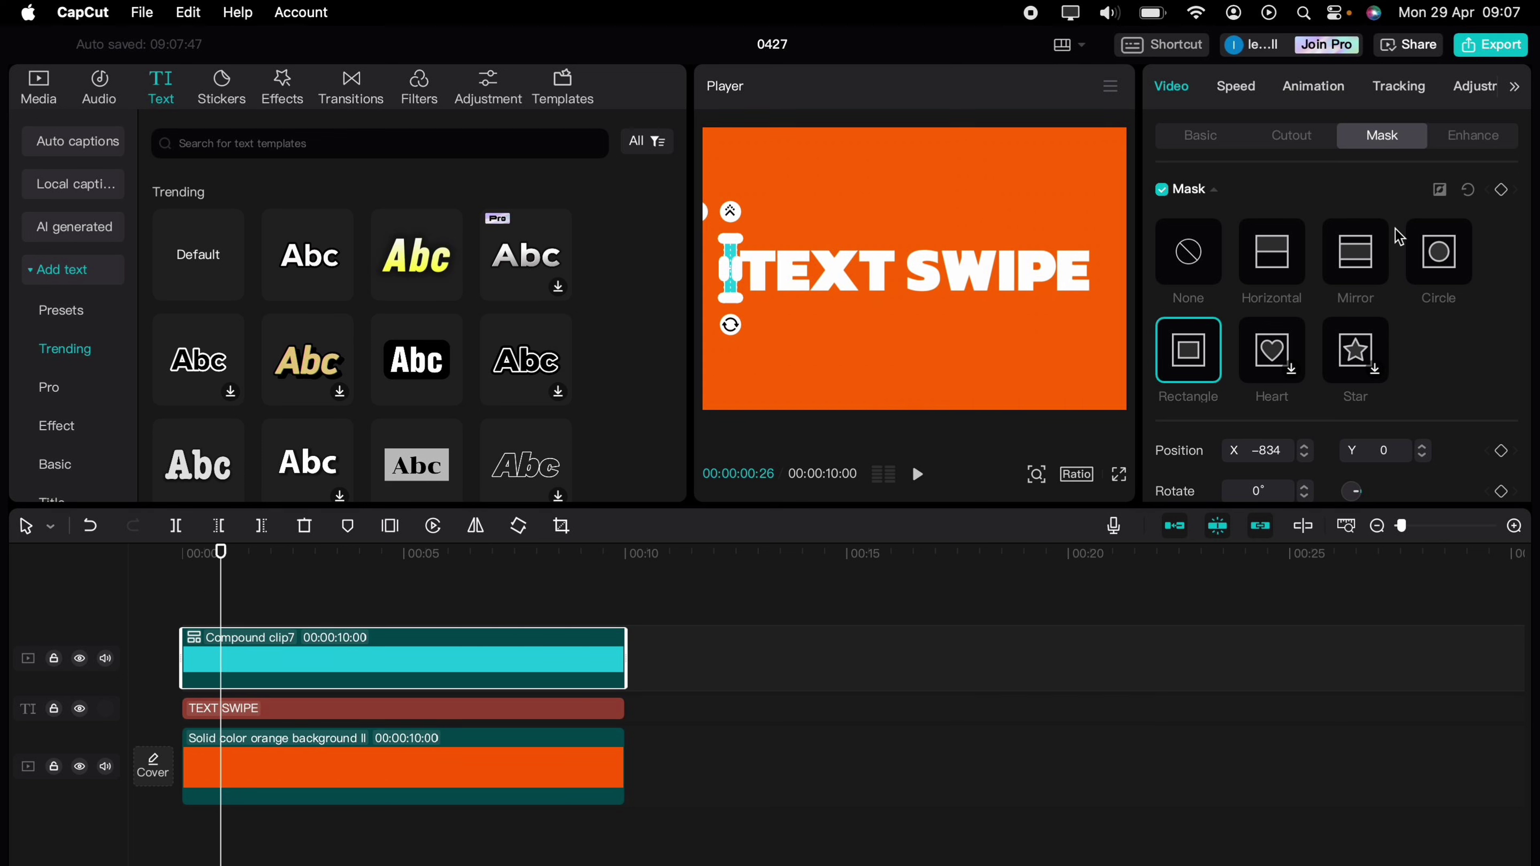
Keyframe the turquoise bar's mask at 00:00:00:26 and move the mask just past the last letter, X 844, at 00:00:03:10.
click(1501, 189)
drag(220, 590, 329, 588)
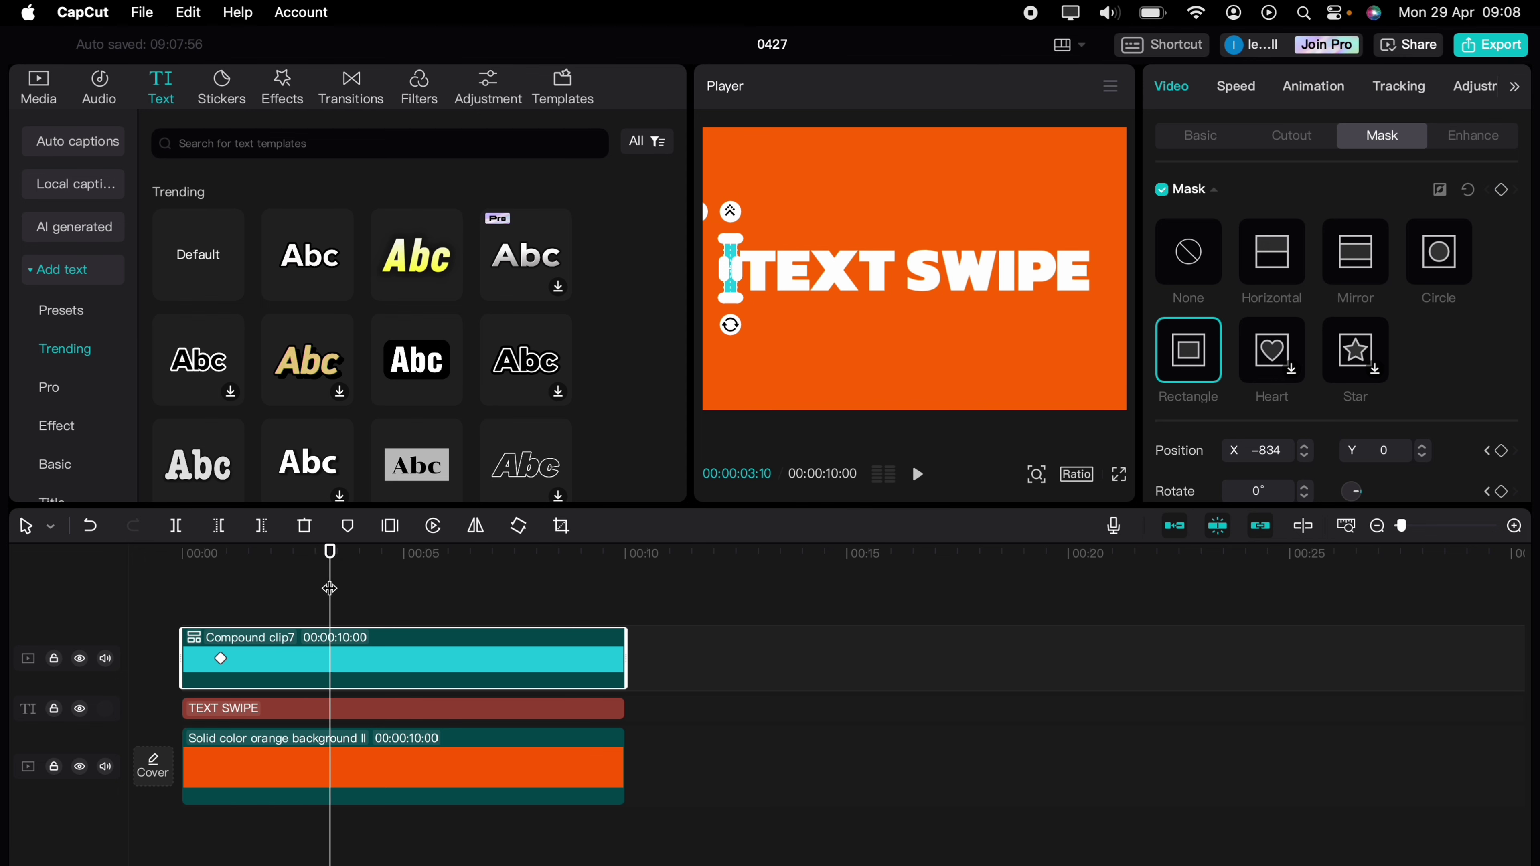
drag(730, 258, 1105, 262)
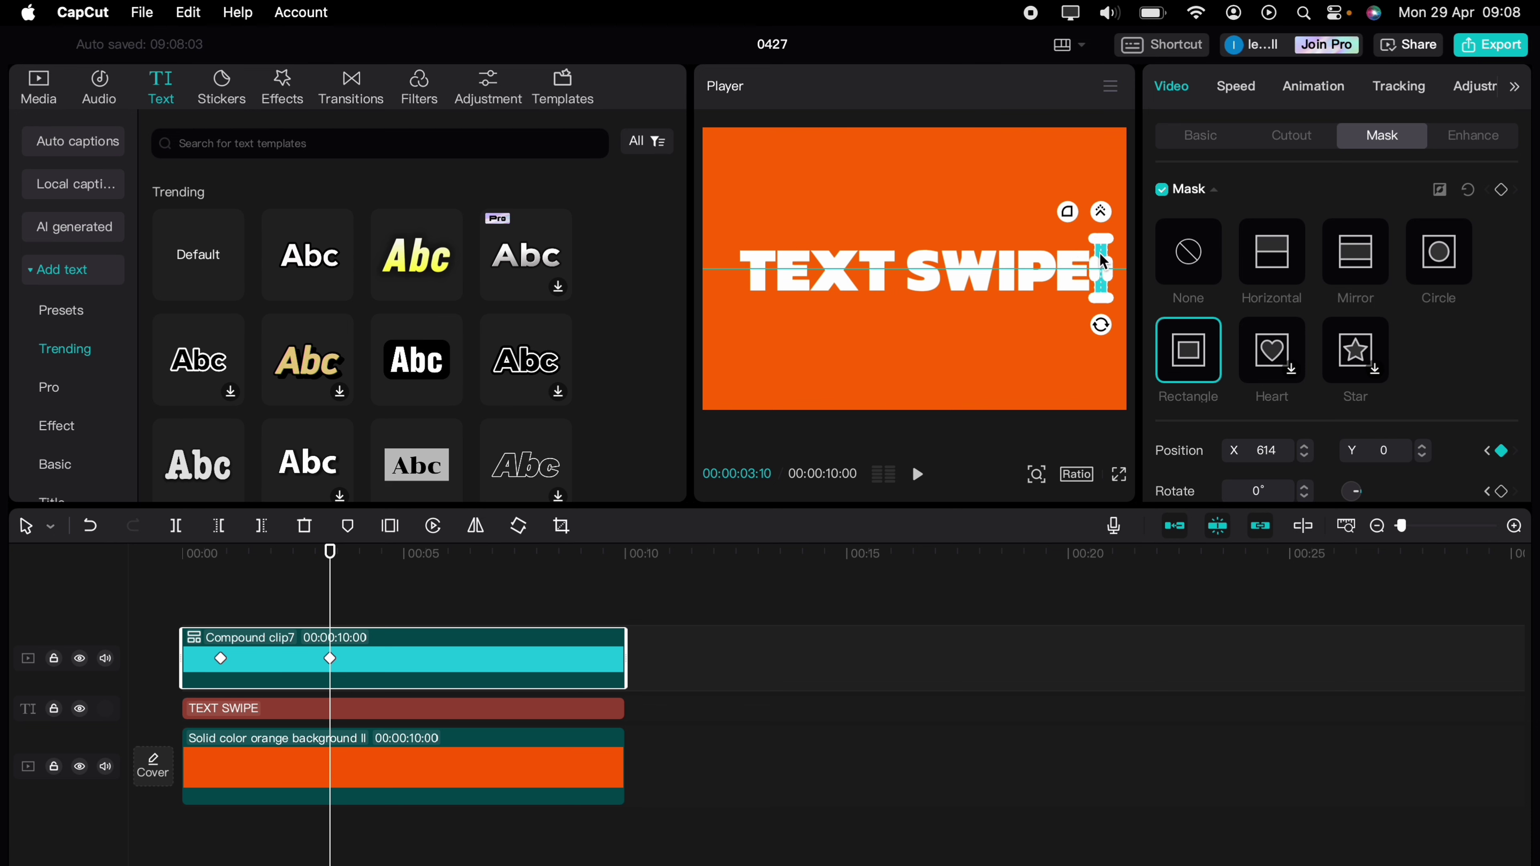
Play the timeline from the start to preview the turquoise bar moving across the text.
click(207, 599)
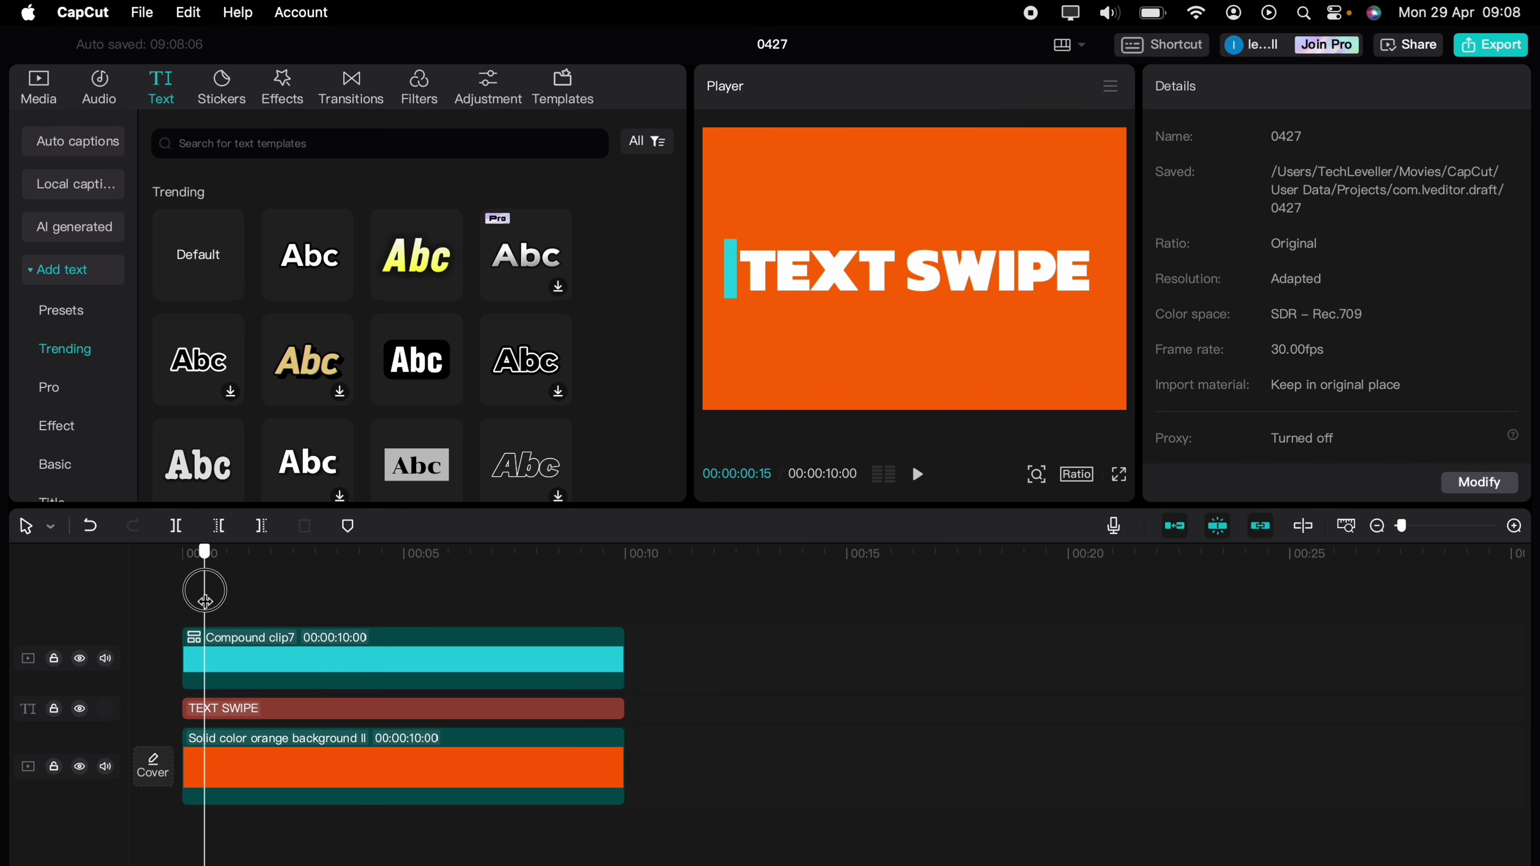
click(183, 598)
key(space)
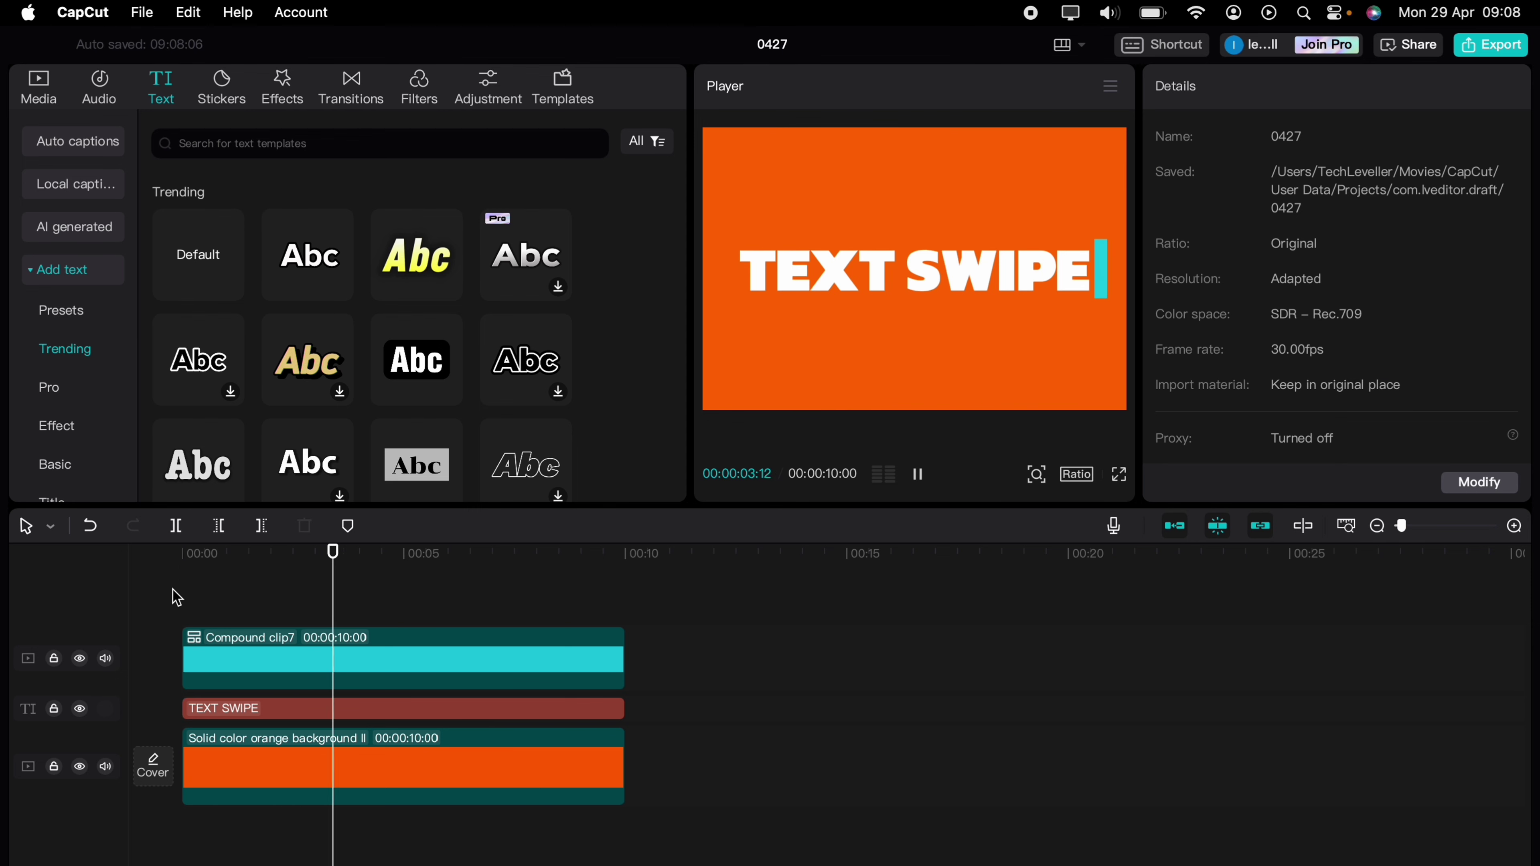
key(space)
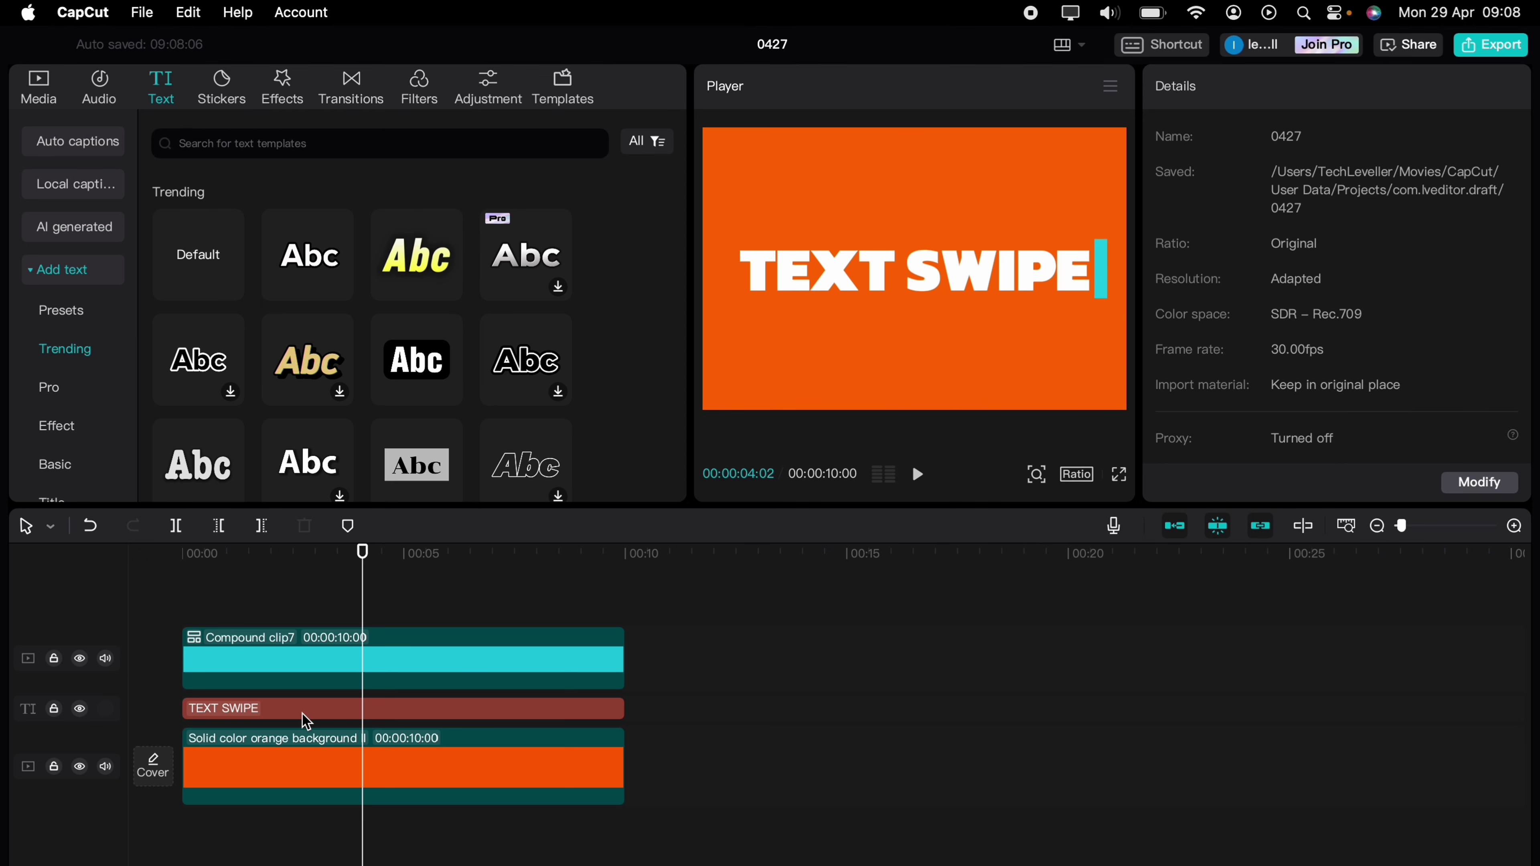
Duplicate the TEXT SWIPE clip at the timeline start and place the copy on a track above the turquoise compound clip.
click(284, 710)
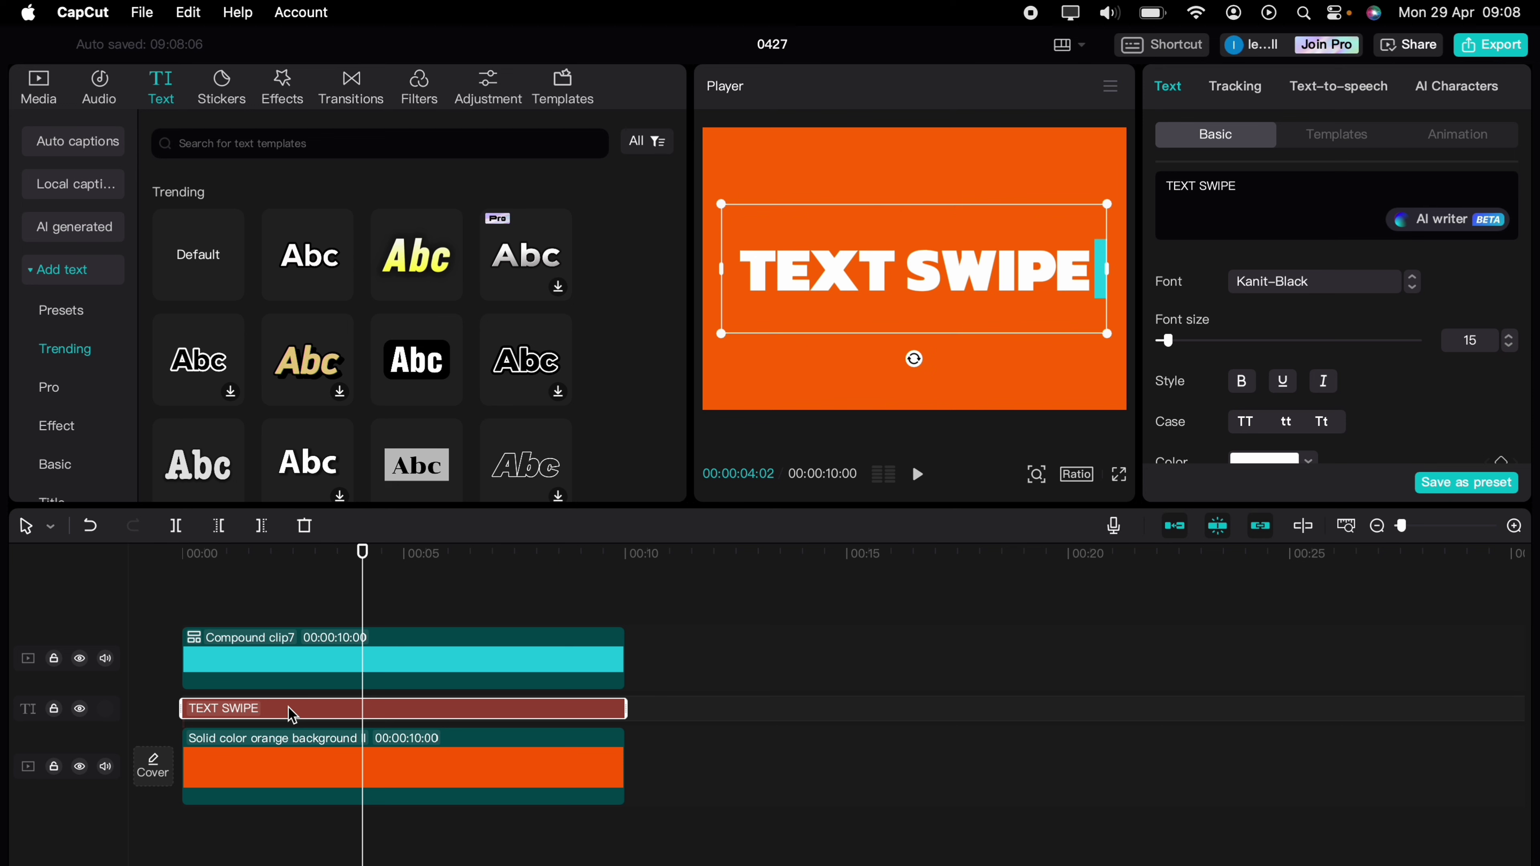
click(225, 592)
drag(225, 595, 184, 597)
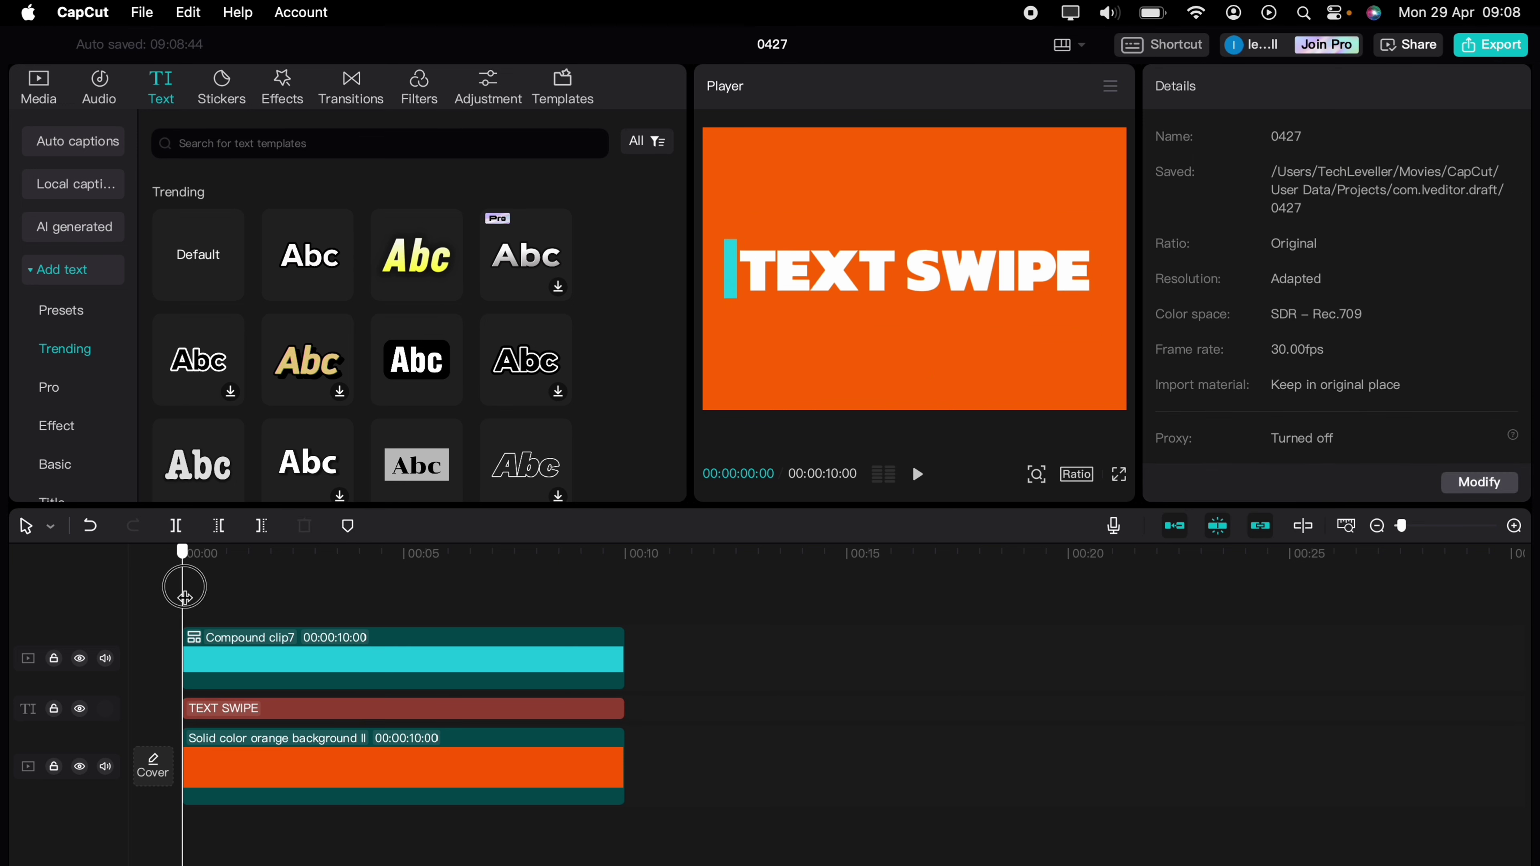
key(super+v)
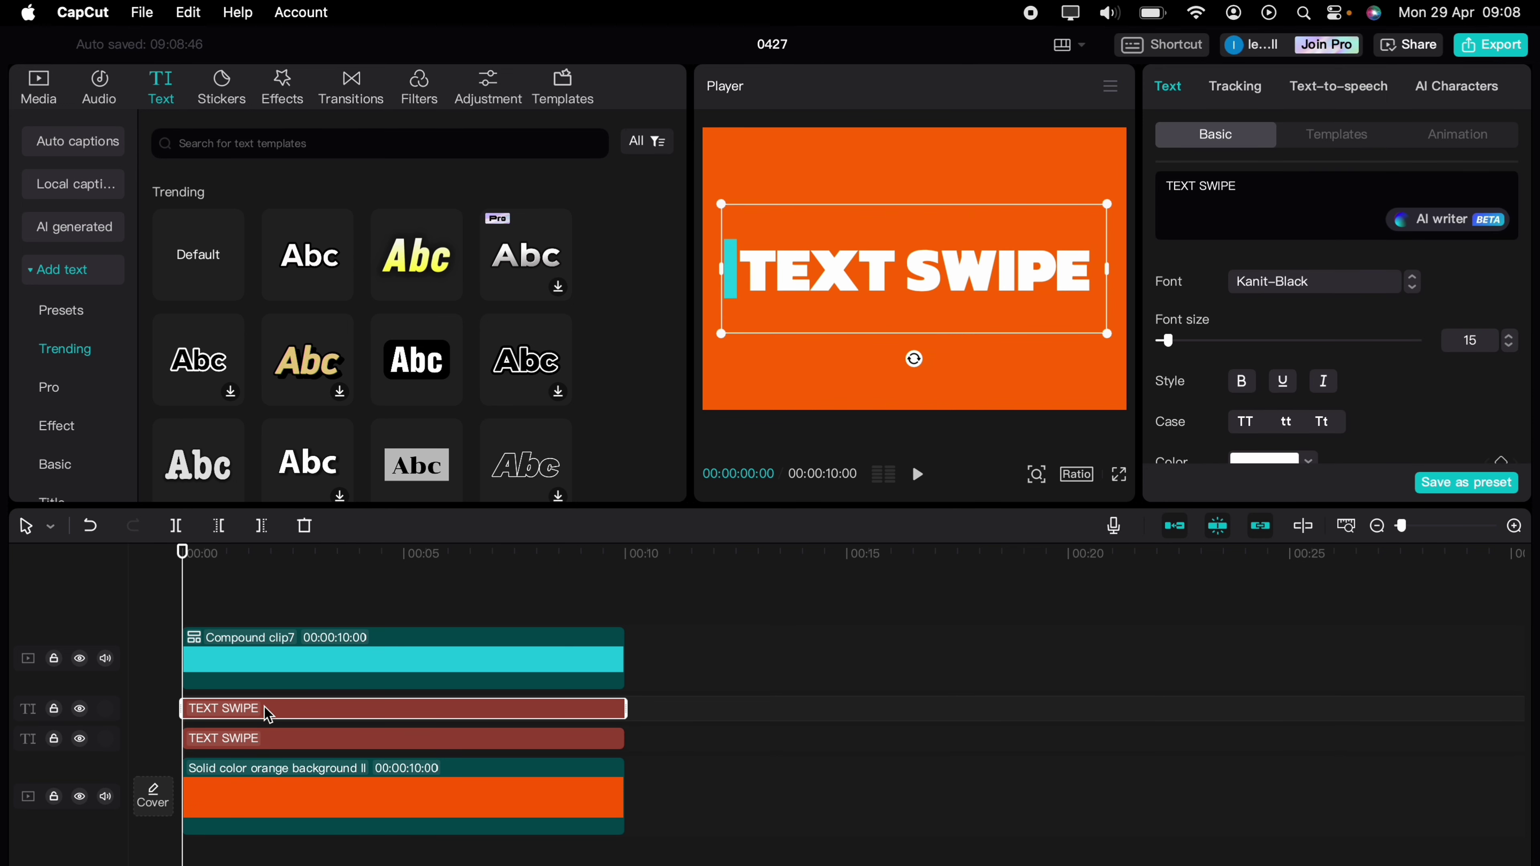
drag(263, 708, 245, 613)
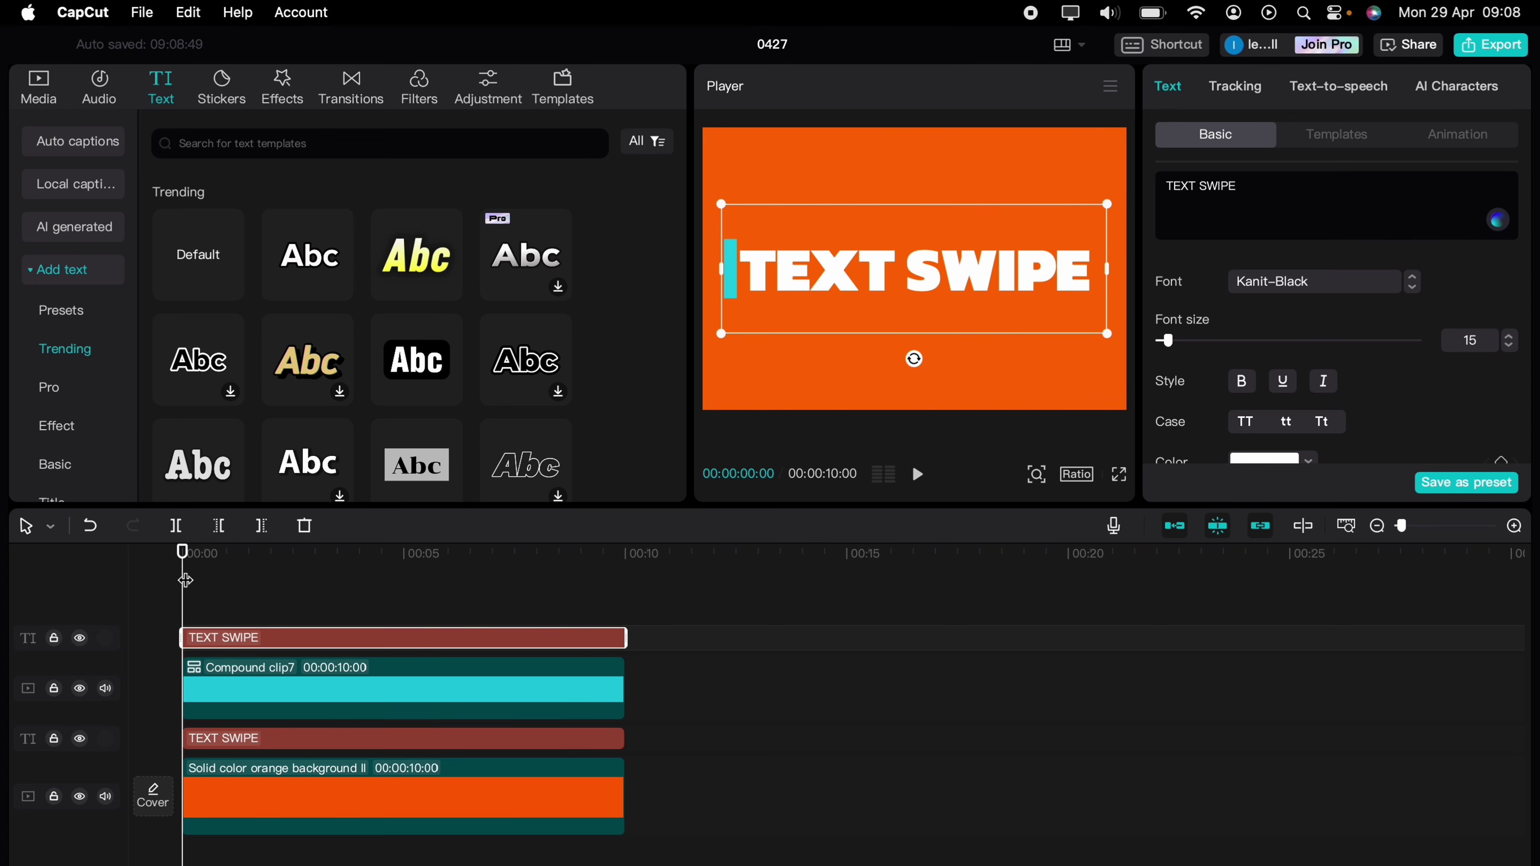
Set the top TEXT SWIPE copy's color to turquoise 00CDE5 to match the bar.
drag(185, 581, 220, 583)
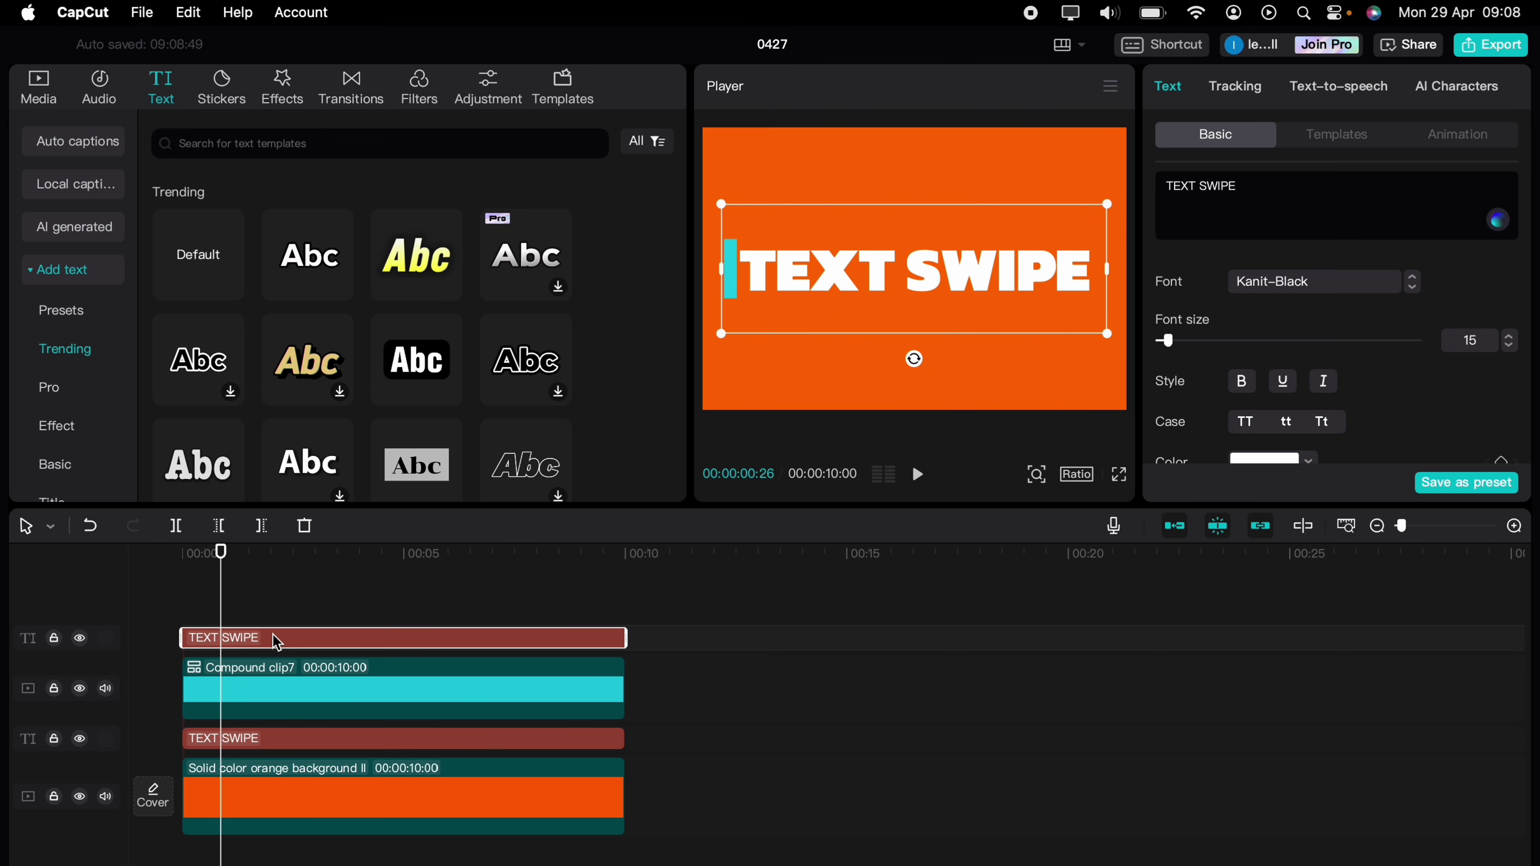
scroll(1314, 327, down, 3)
click(1308, 352)
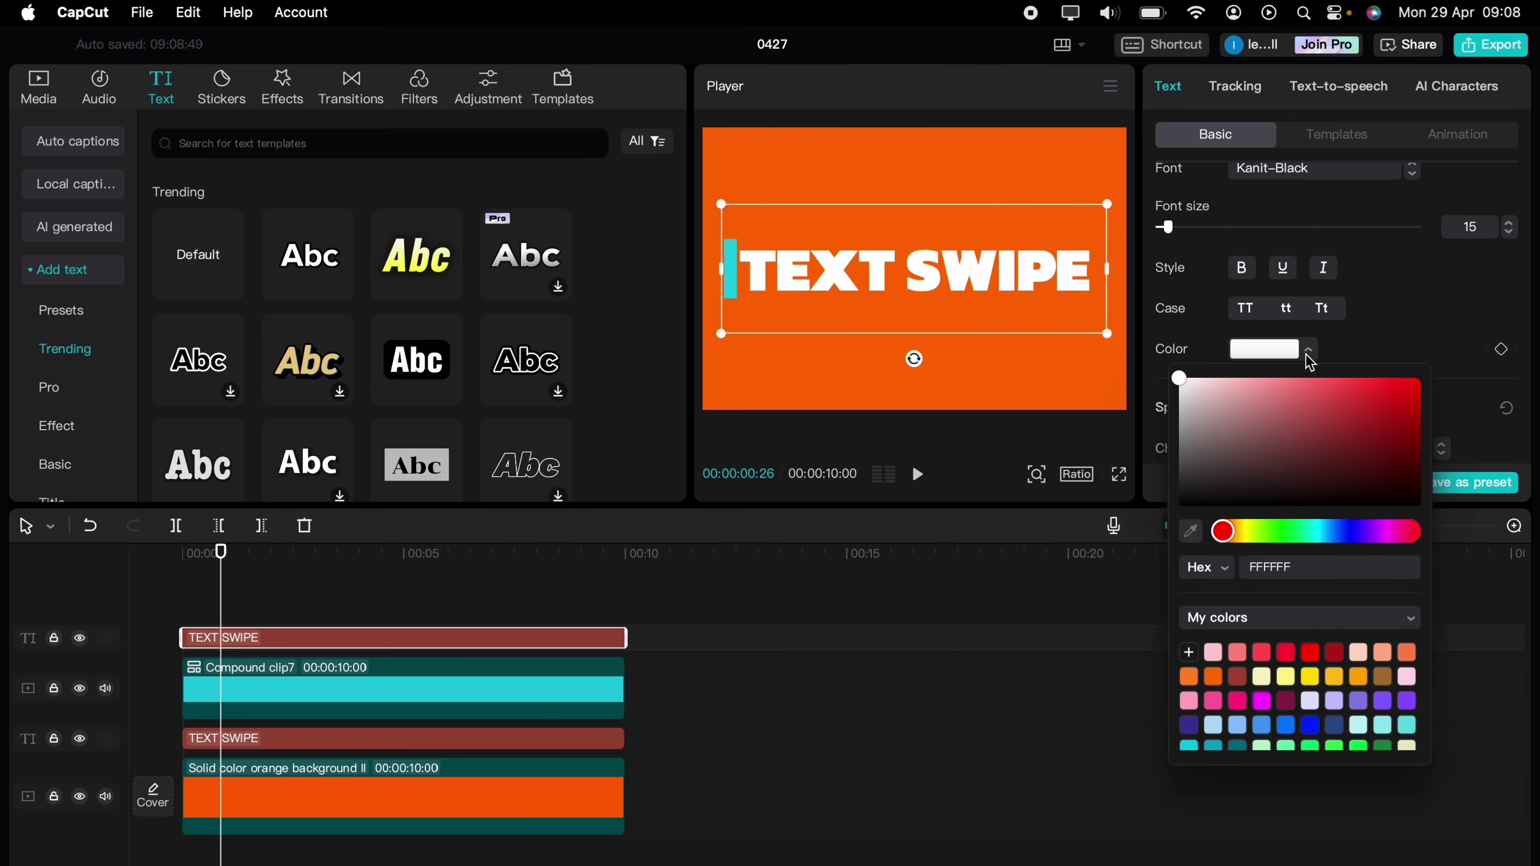
click(1288, 722)
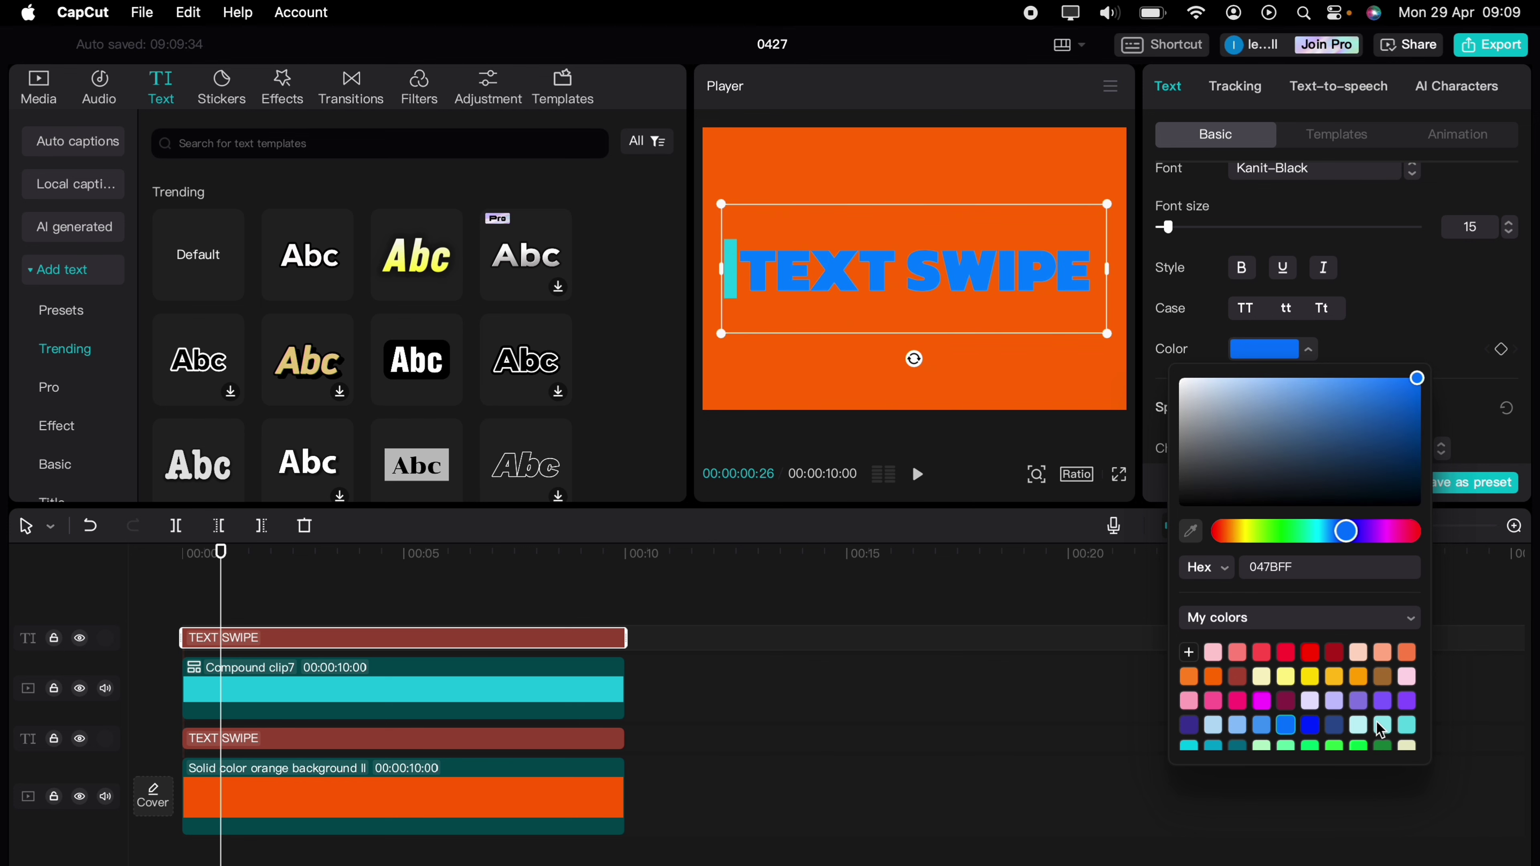
click(1384, 723)
scroll(1387, 715, down, 2)
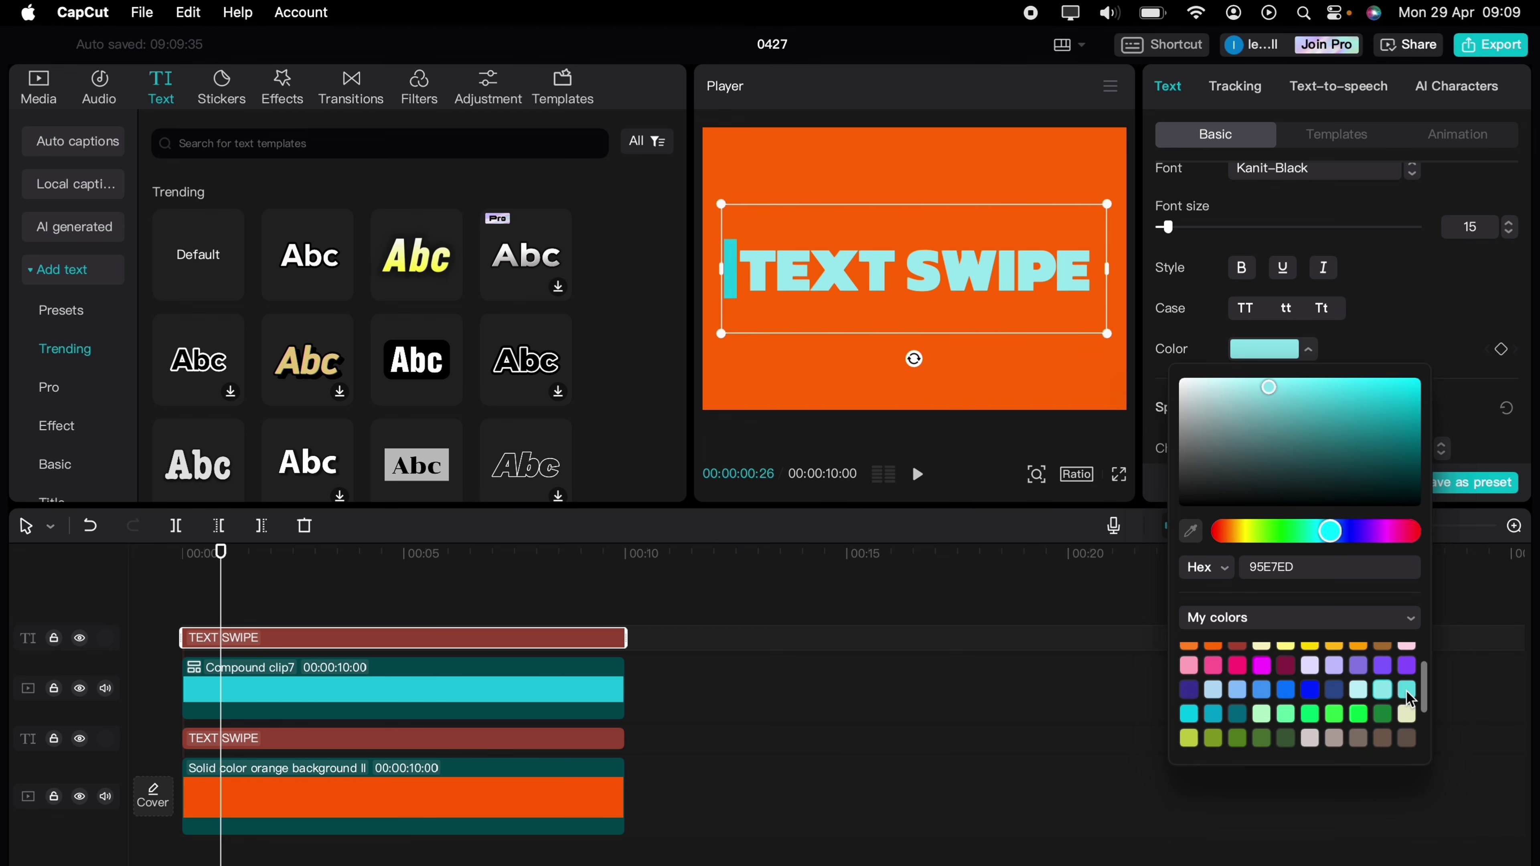
click(1407, 690)
click(1189, 714)
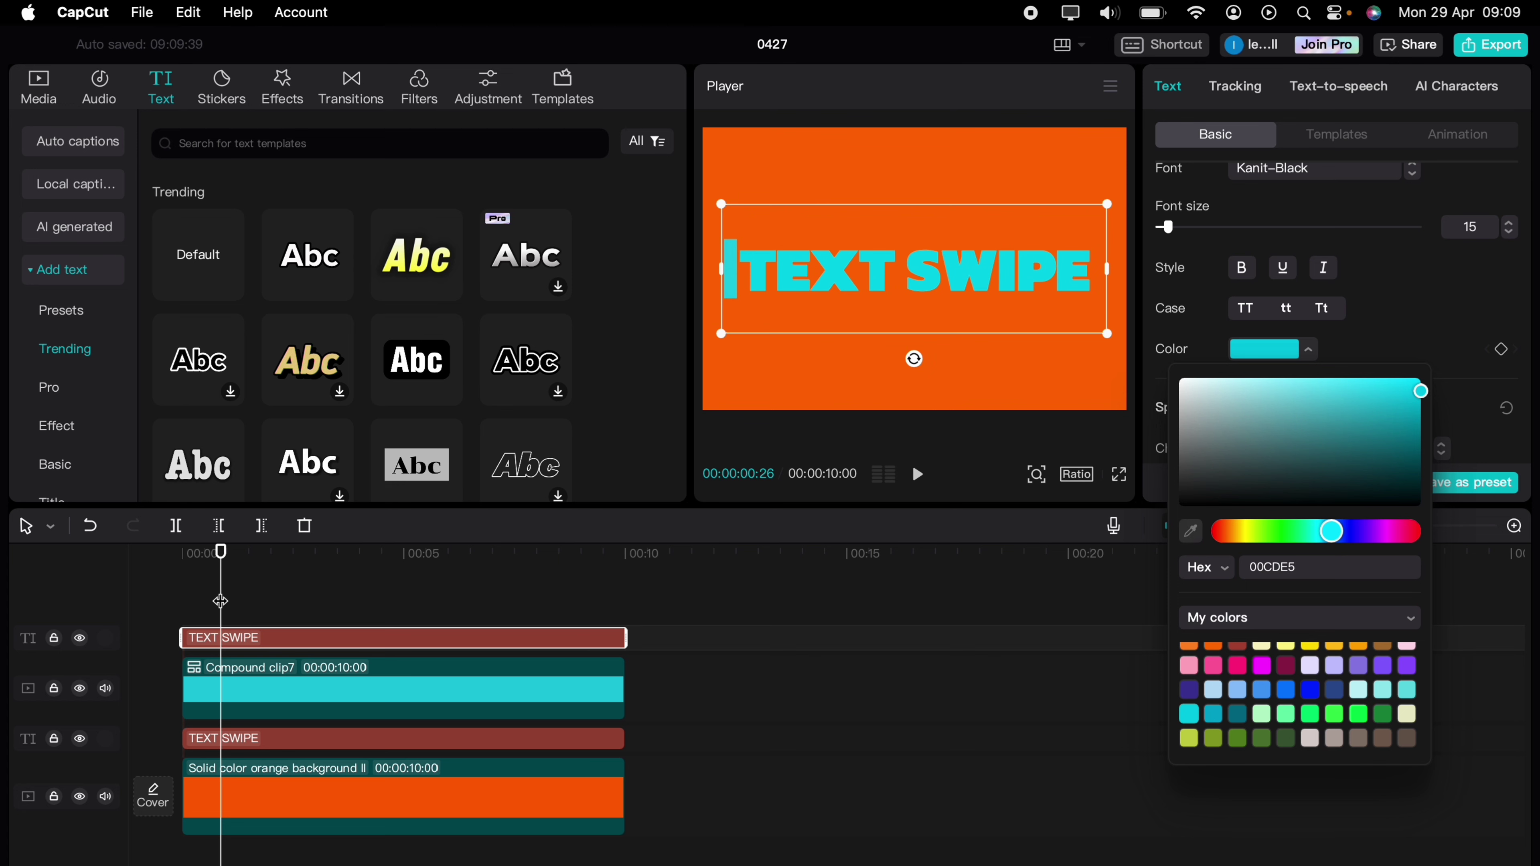
Make the turquoise text copy a compound clip and give it a Rectangle mask at X -960, Y 0 that ends before the first letter.
drag(221, 600, 211, 601)
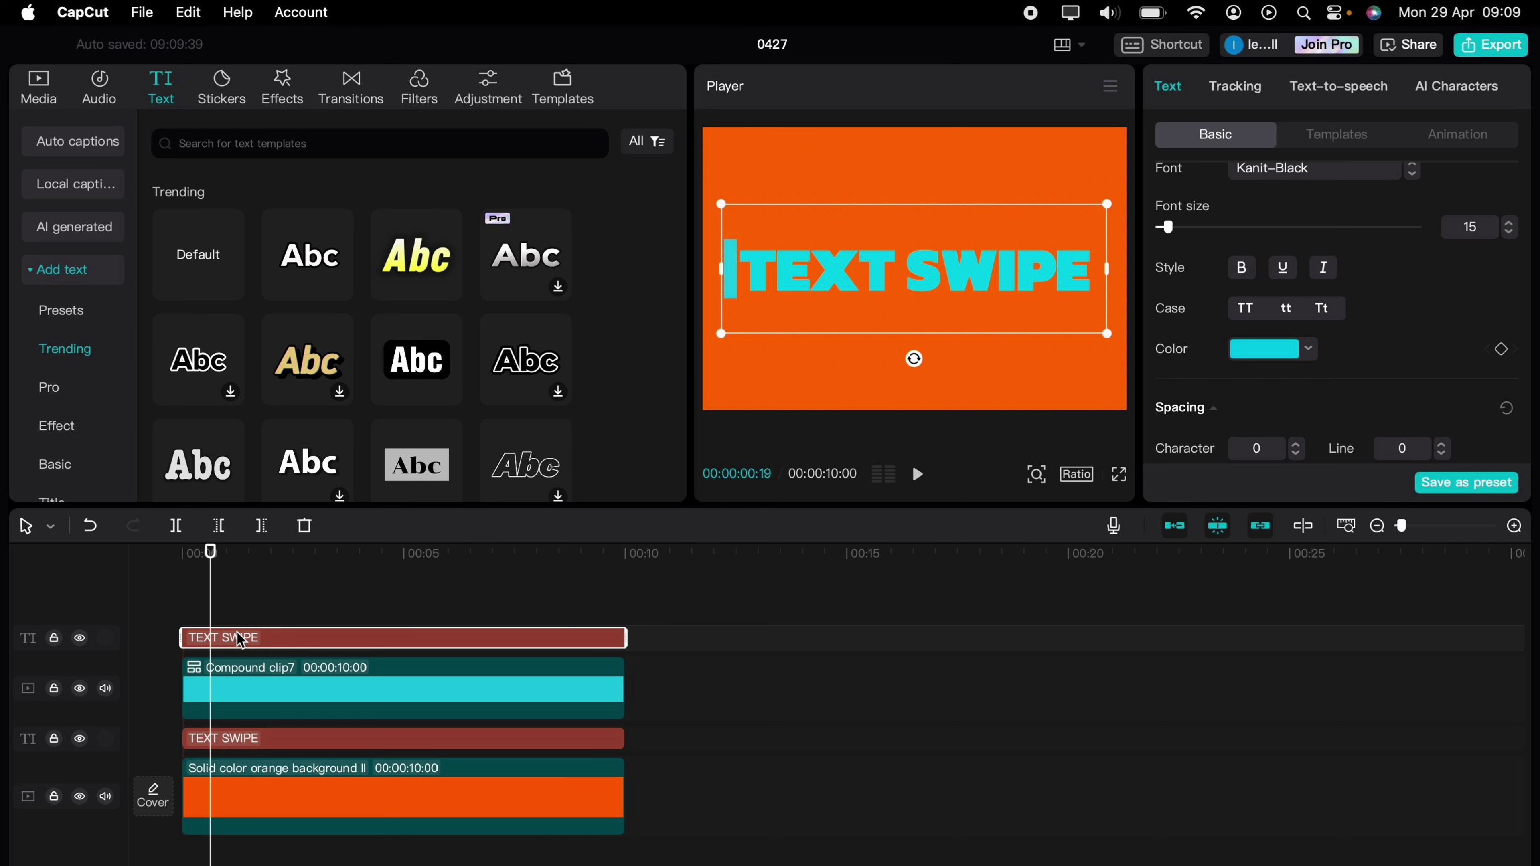
right_click(241, 645)
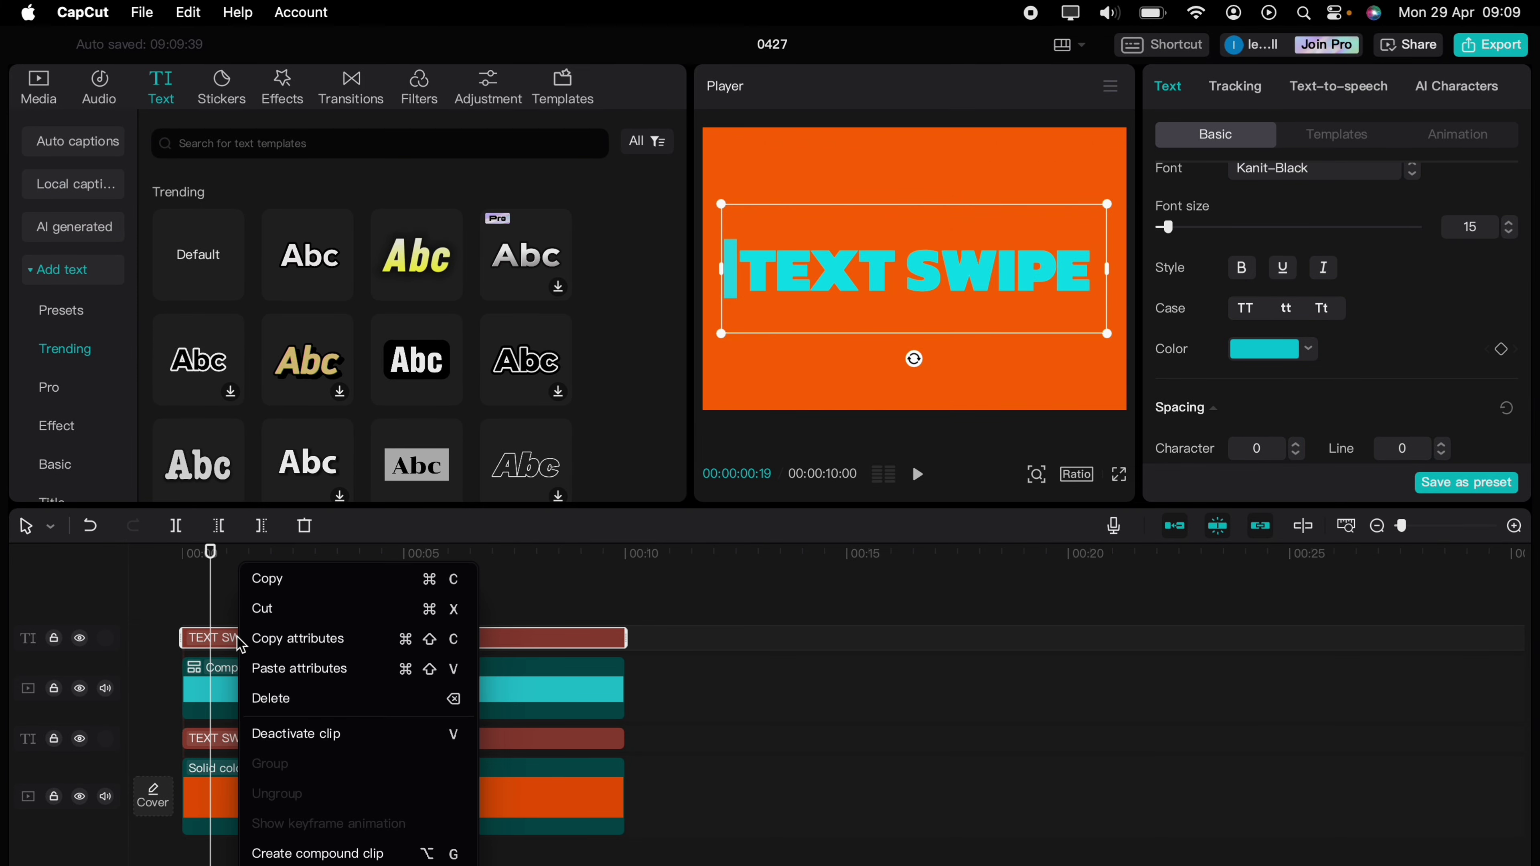
click(305, 854)
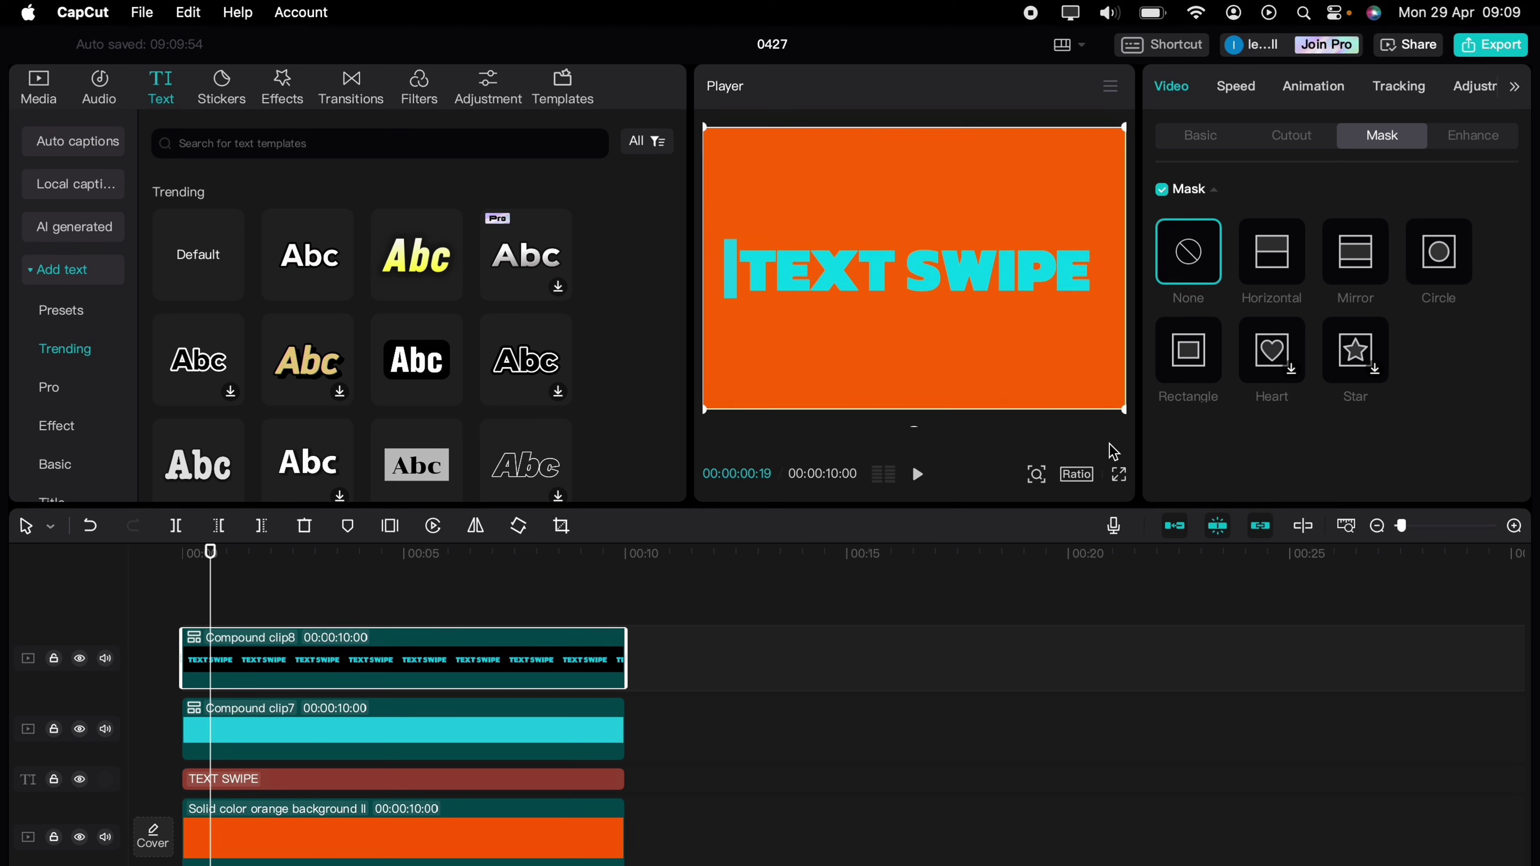
click(1187, 363)
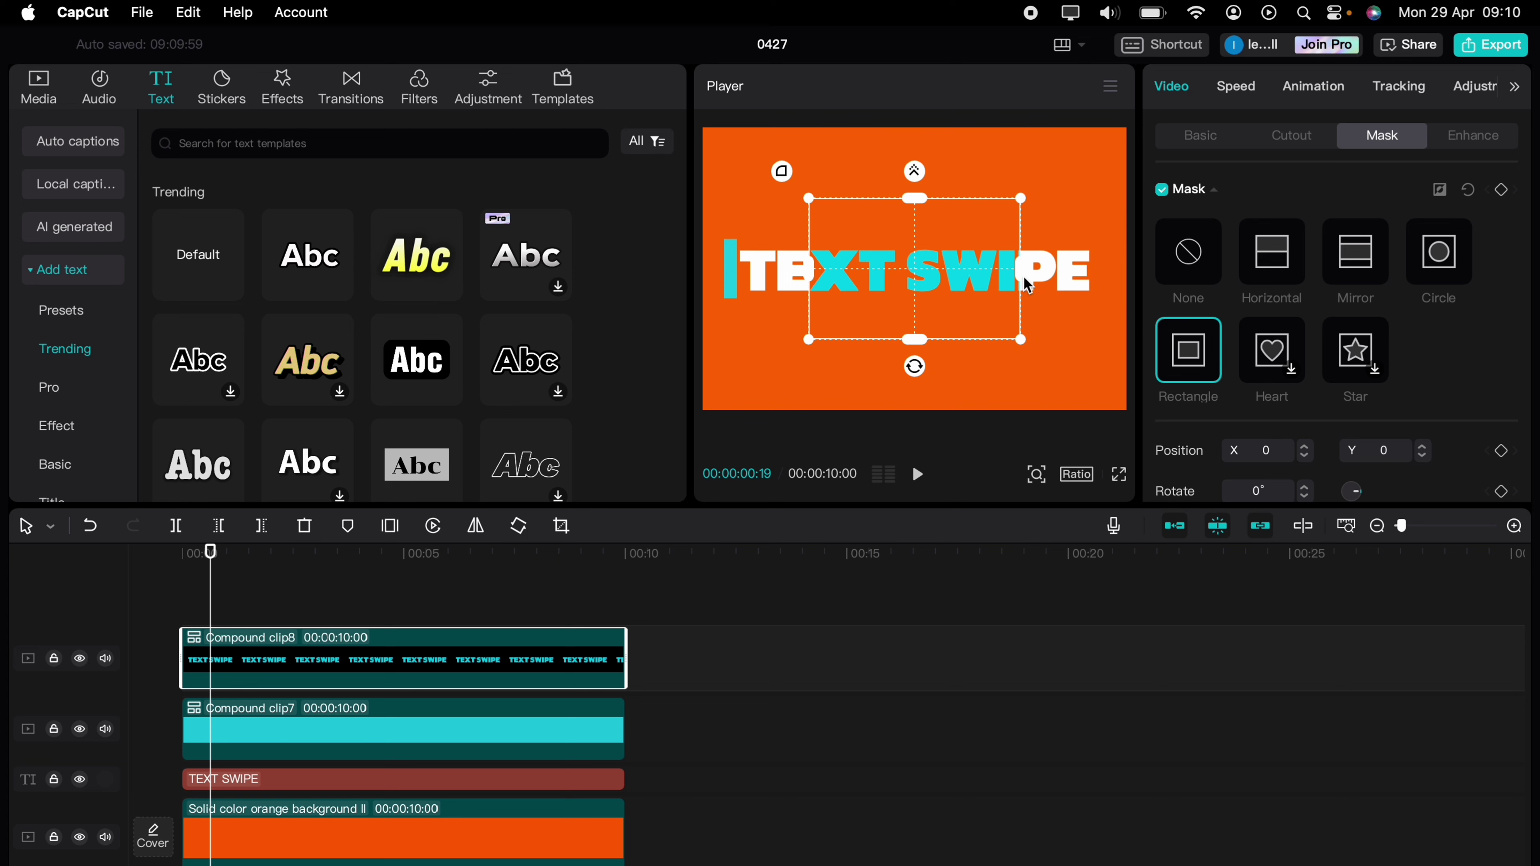
drag(965, 282, 734, 270)
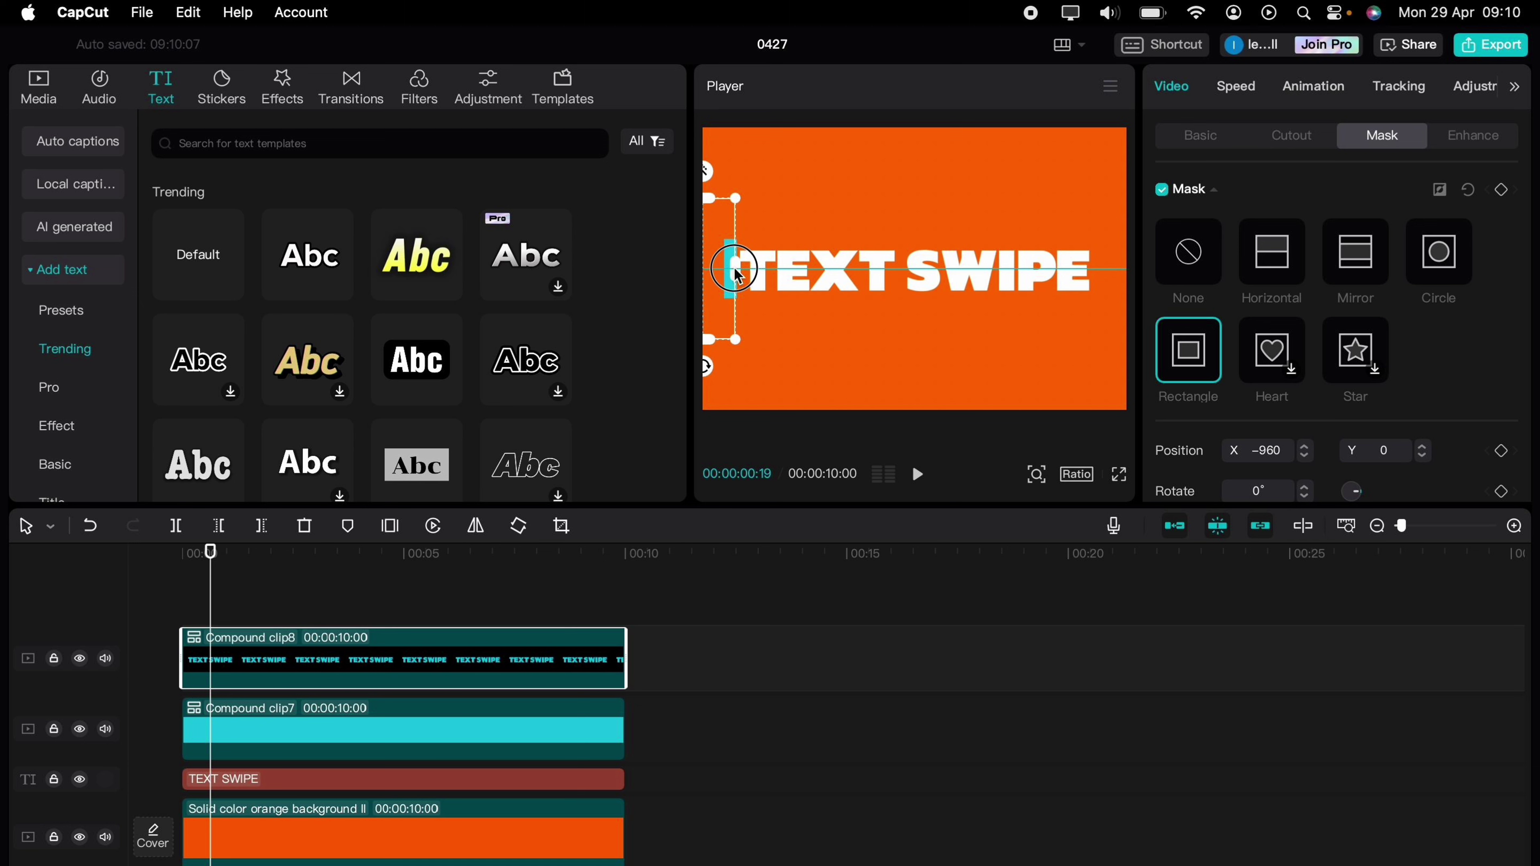
drag(734, 273, 738, 274)
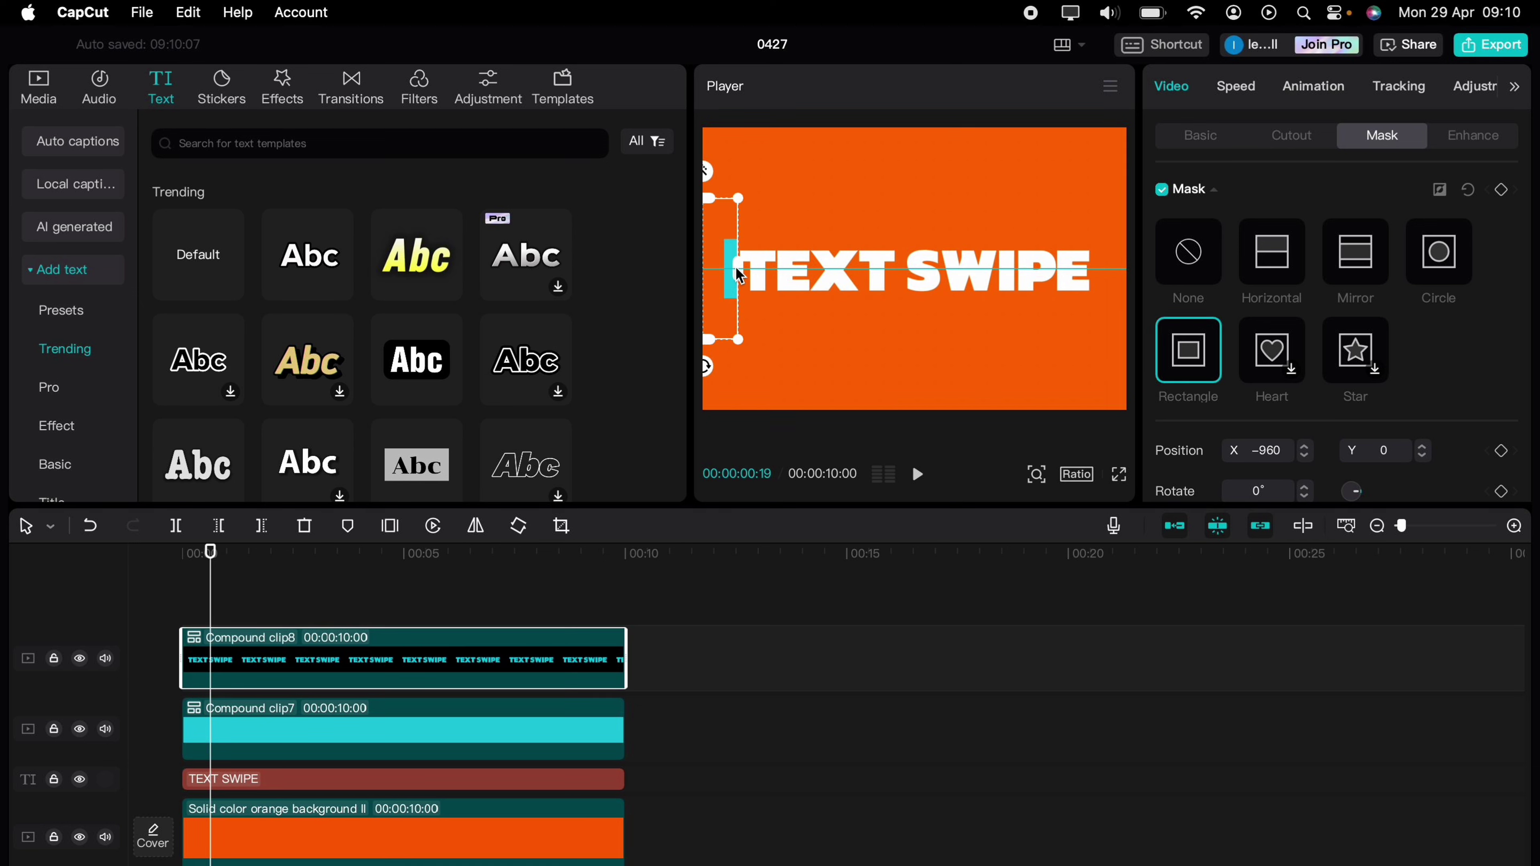
Keyframe the turquoise text's mask at 00:00:00:26 and widen it over the whole title, centered at X 0, at 00:00:03:10.
click(249, 737)
click(217, 607)
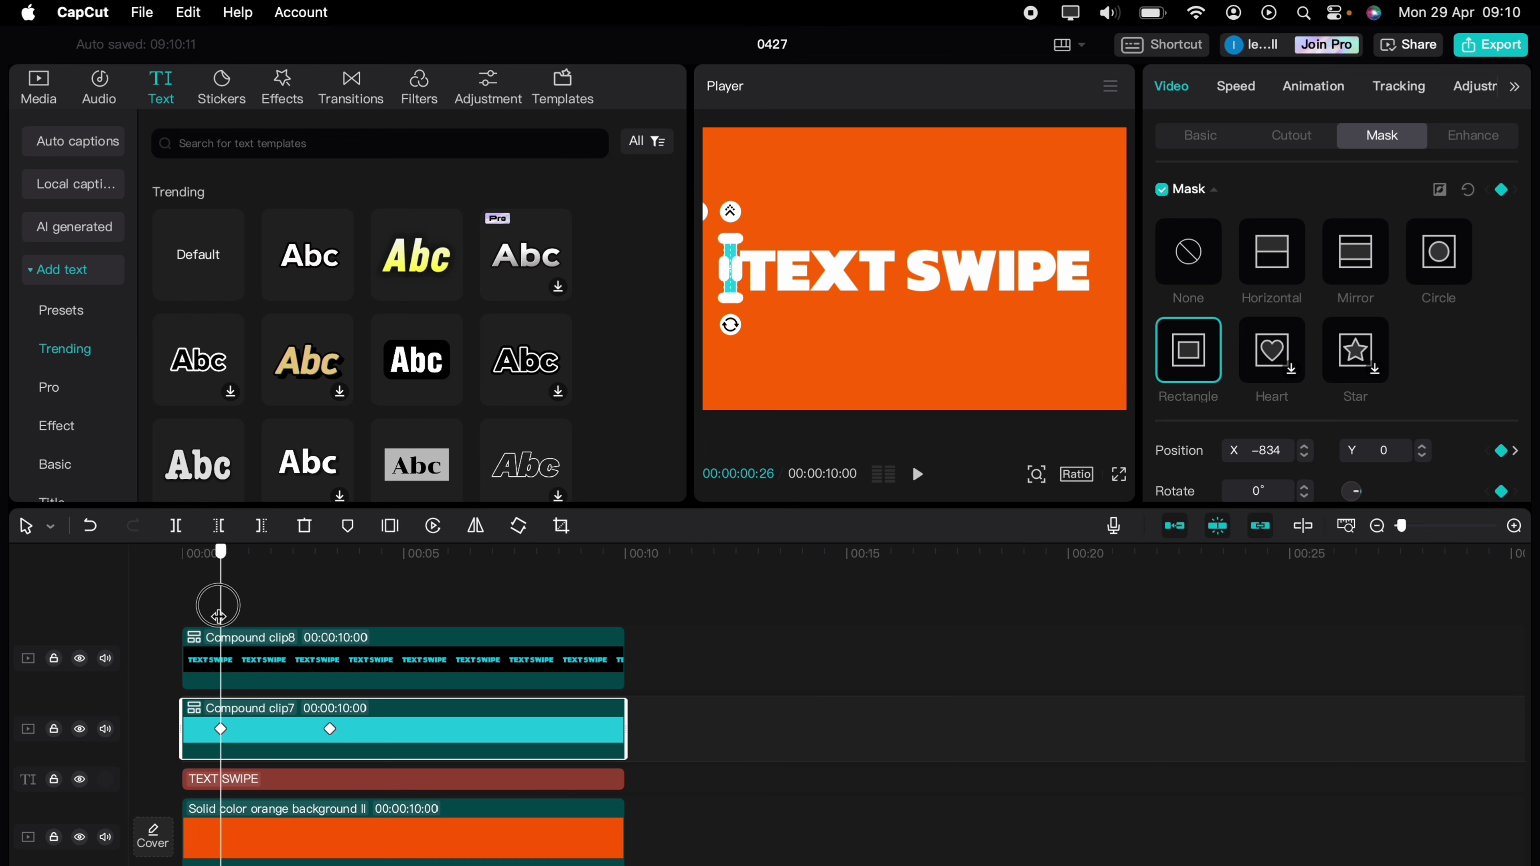
click(233, 643)
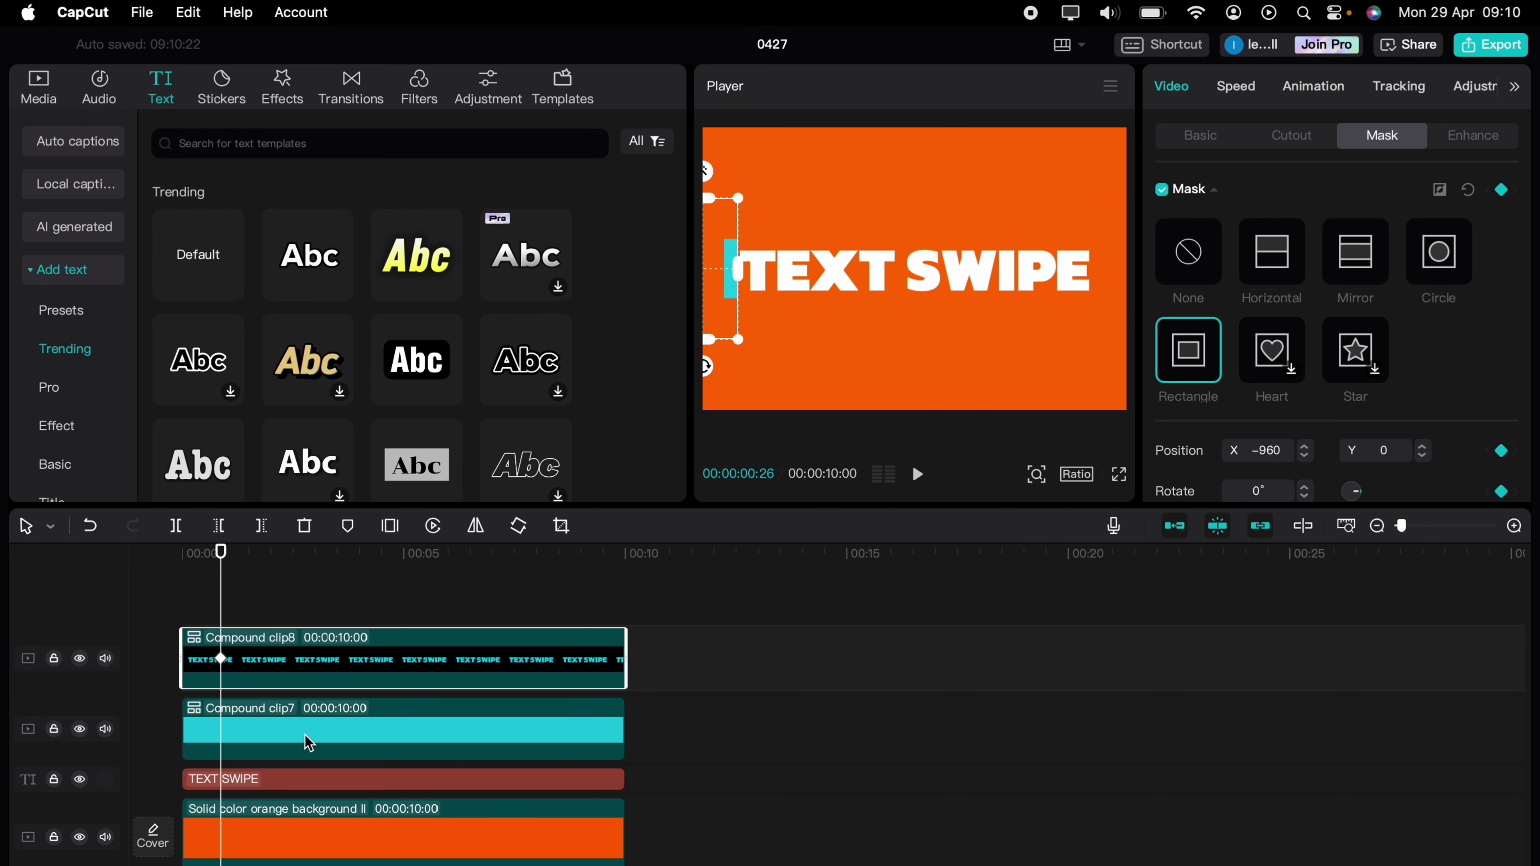
click(310, 746)
drag(223, 589, 328, 604)
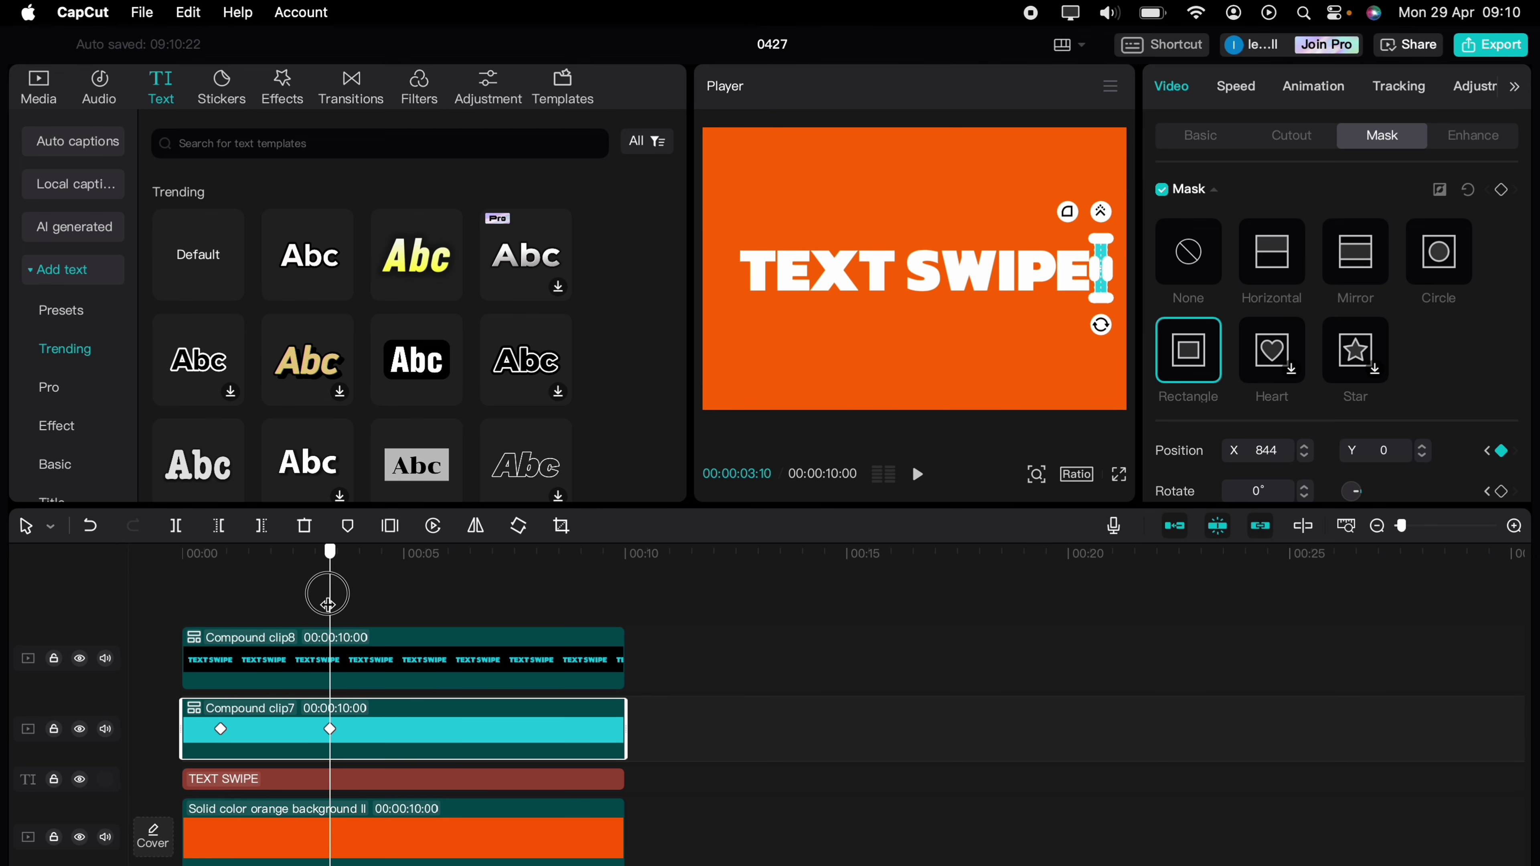
click(283, 647)
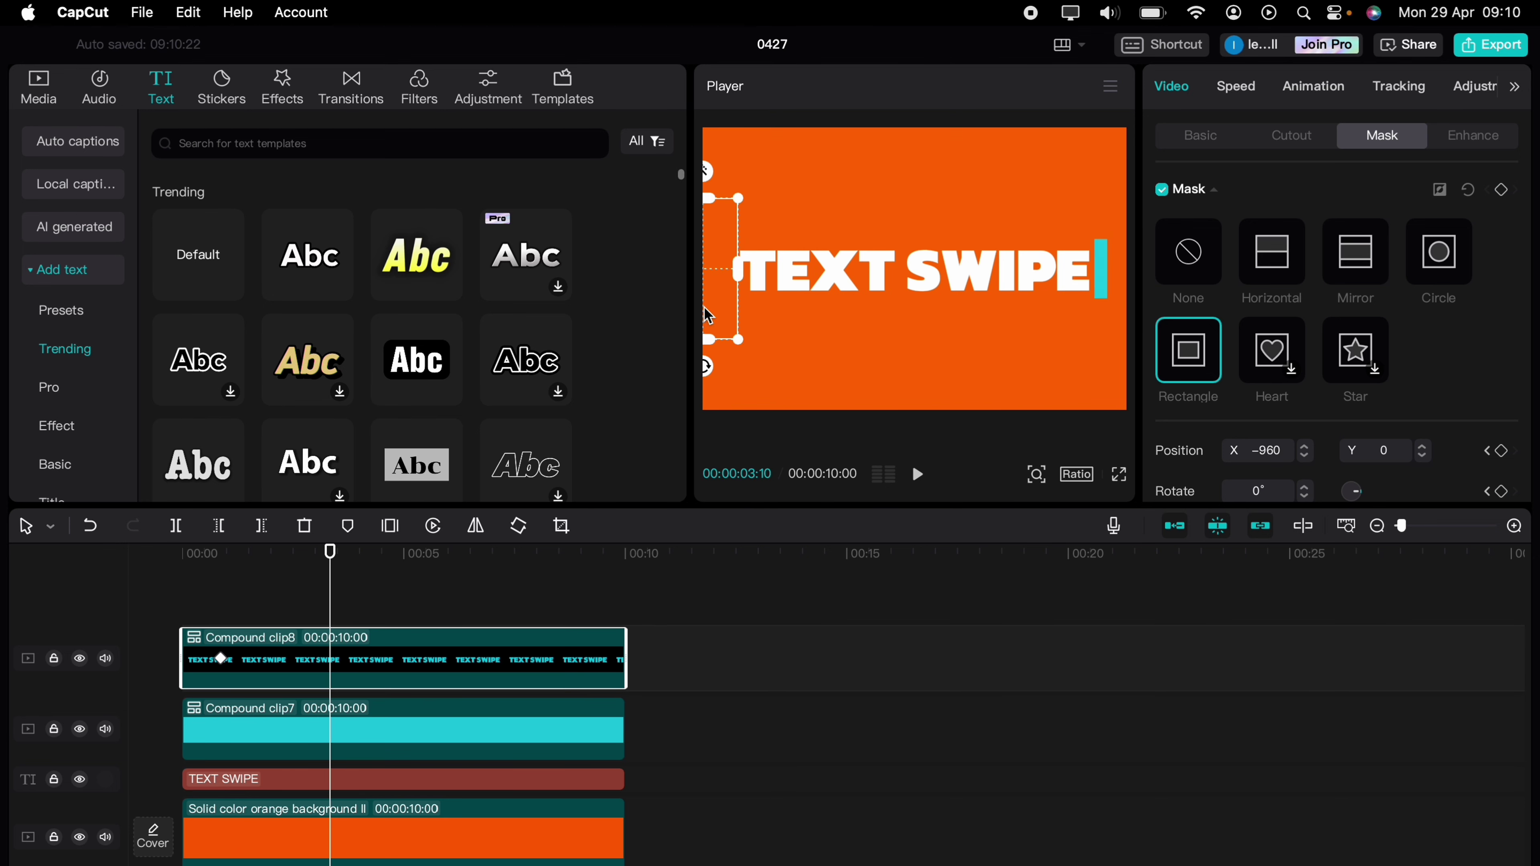
mouse_move(726, 256)
mouse_down()
mouse_move(899, 267)
mouse_move(721, 272)
mouse_up()
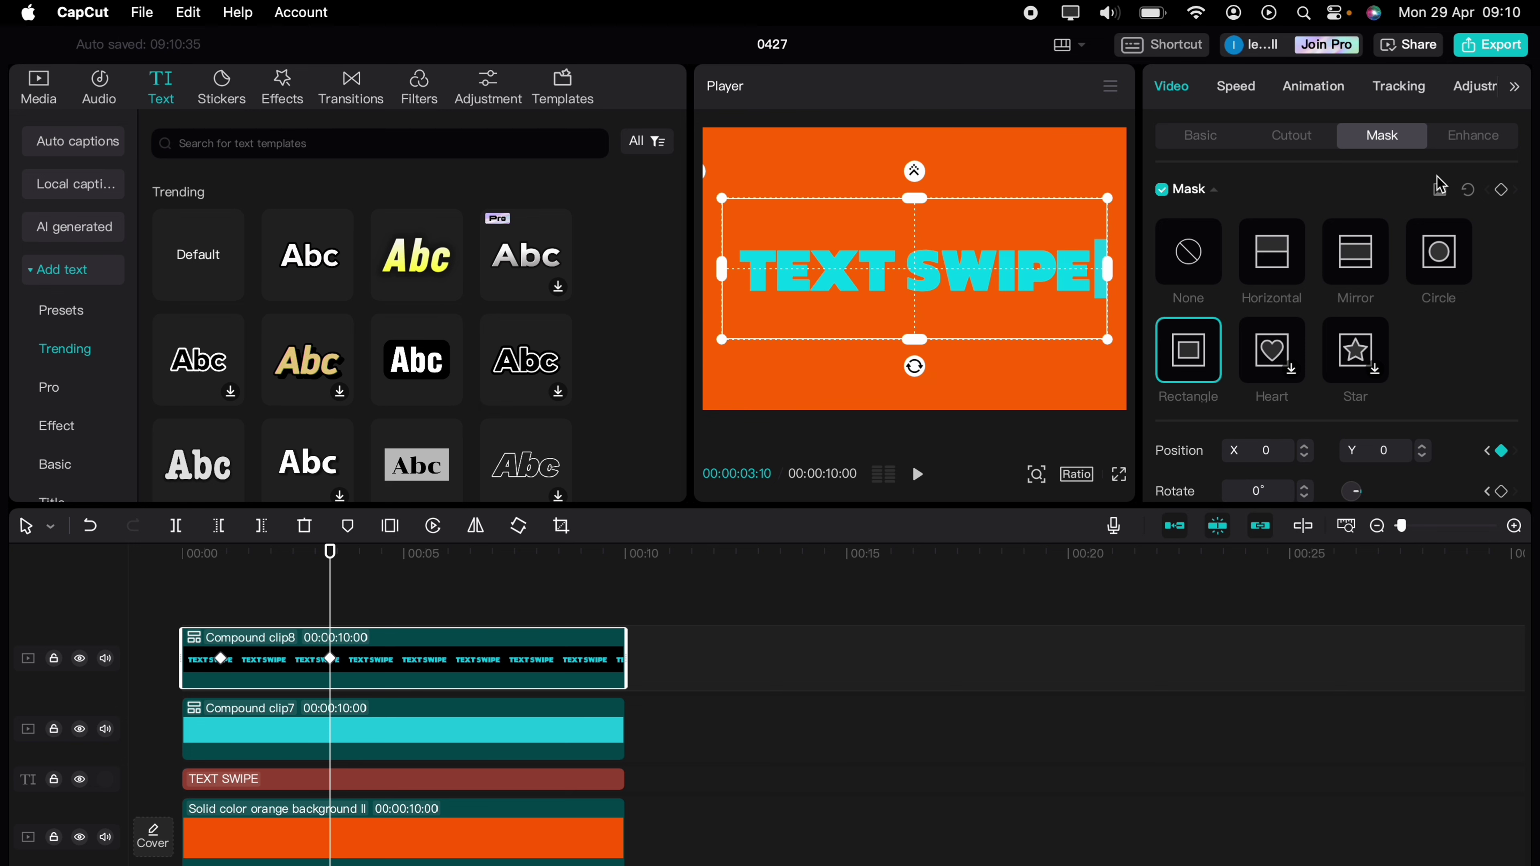
Play the timeline from the start to preview the bar recoloring the title.
click(170, 601)
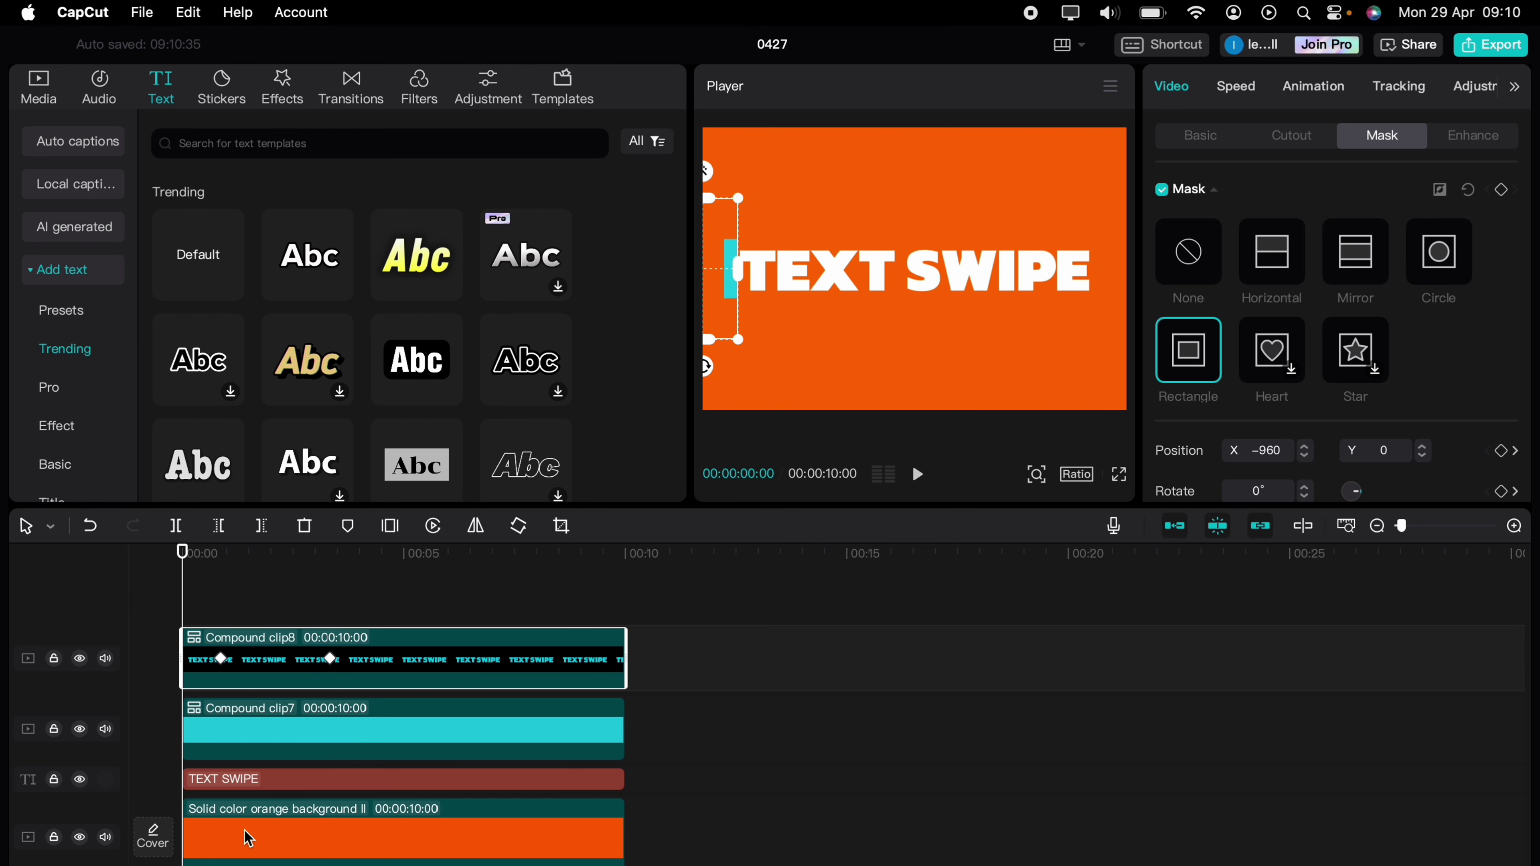
click(256, 865)
key(Home)
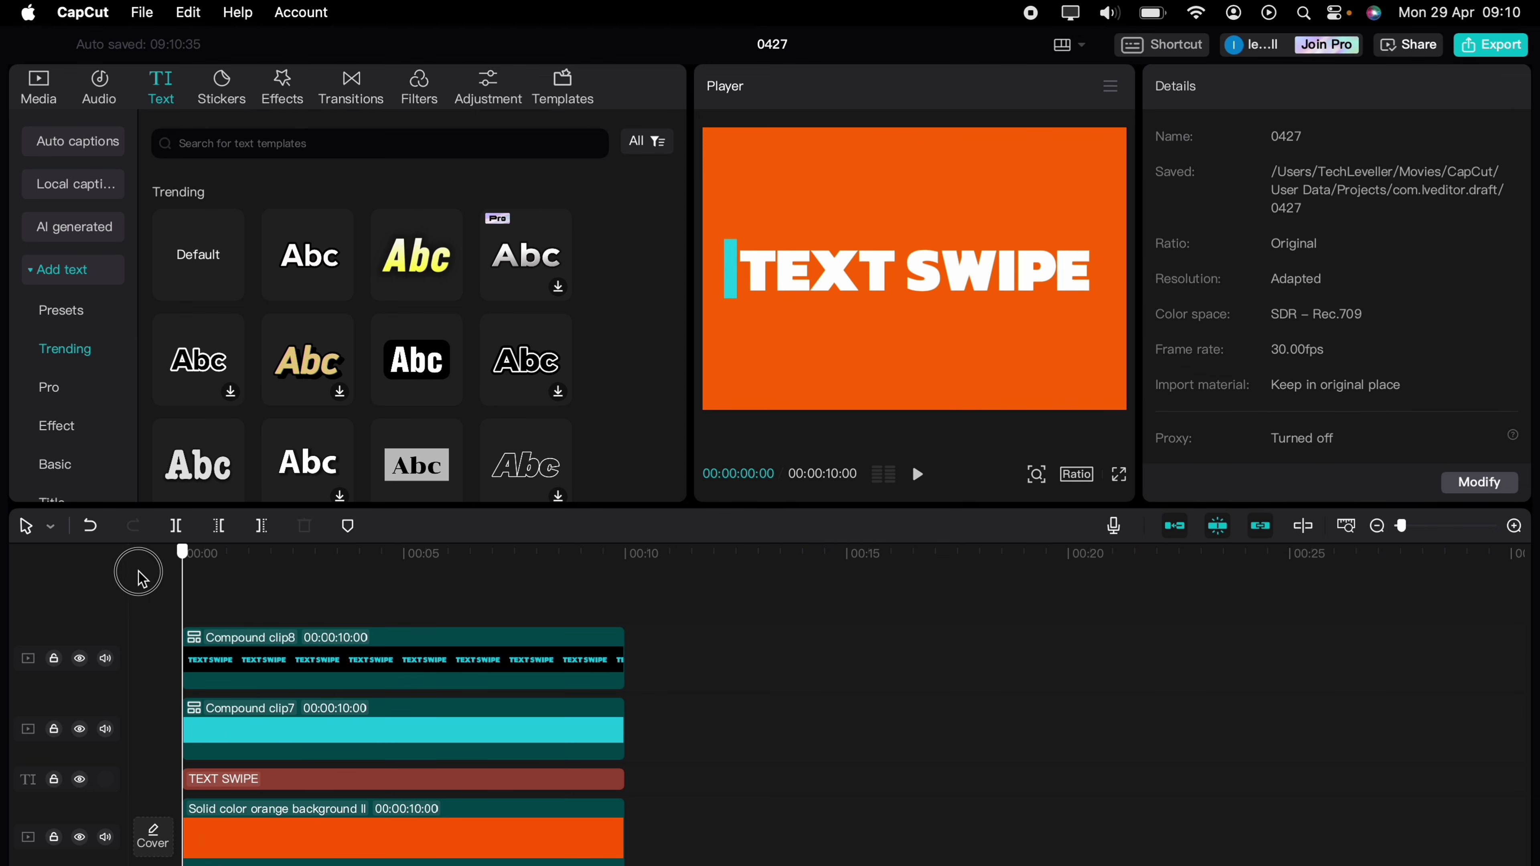
key(space)
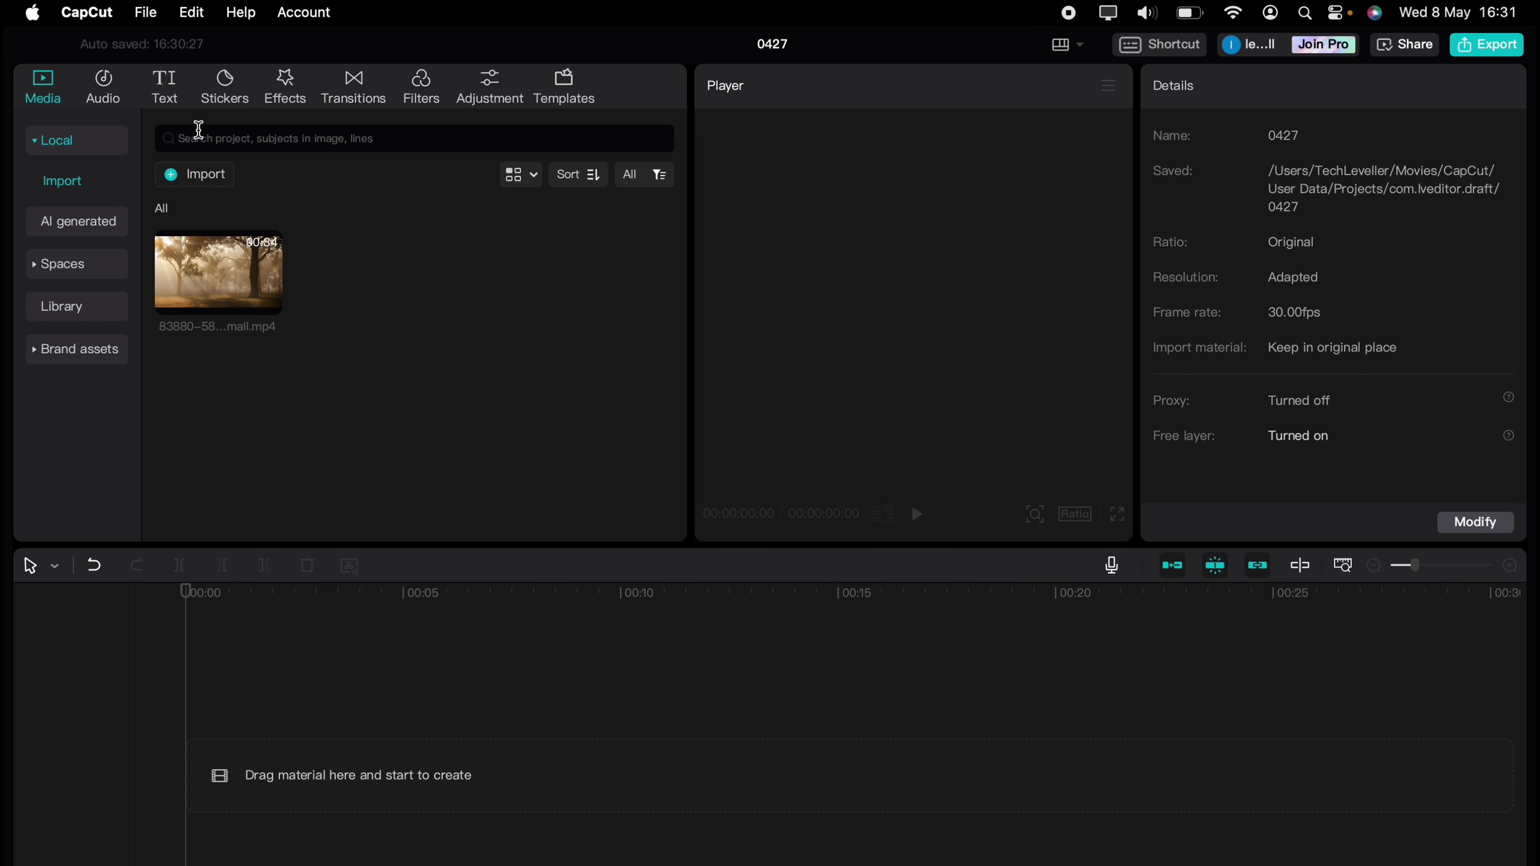
Add a default text clip at the start of the empty timeline, reading FOREST in the Kanit-Black font.
click(173, 101)
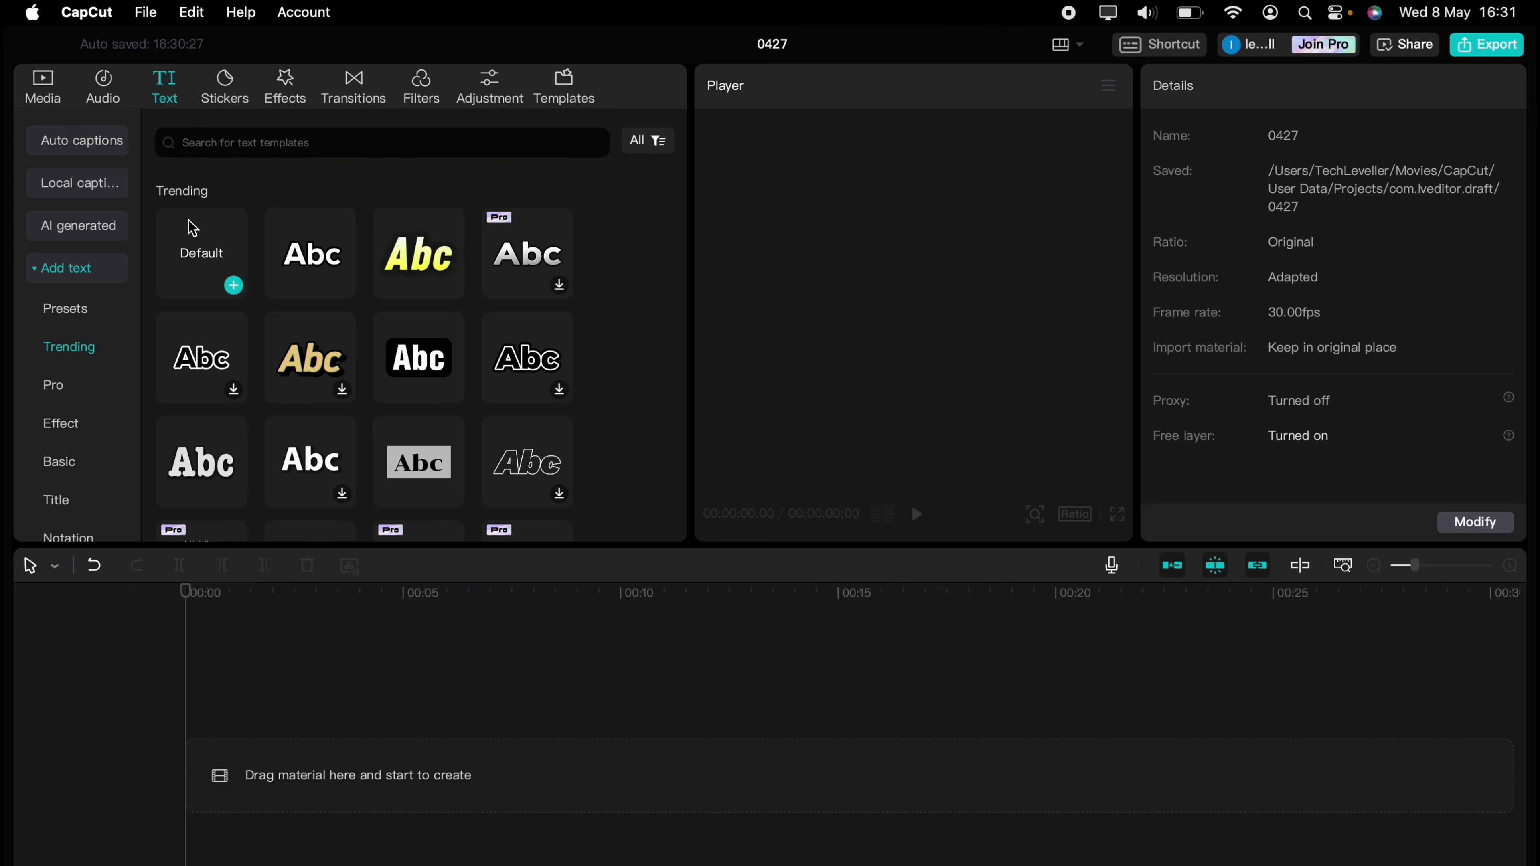
drag(193, 229, 216, 767)
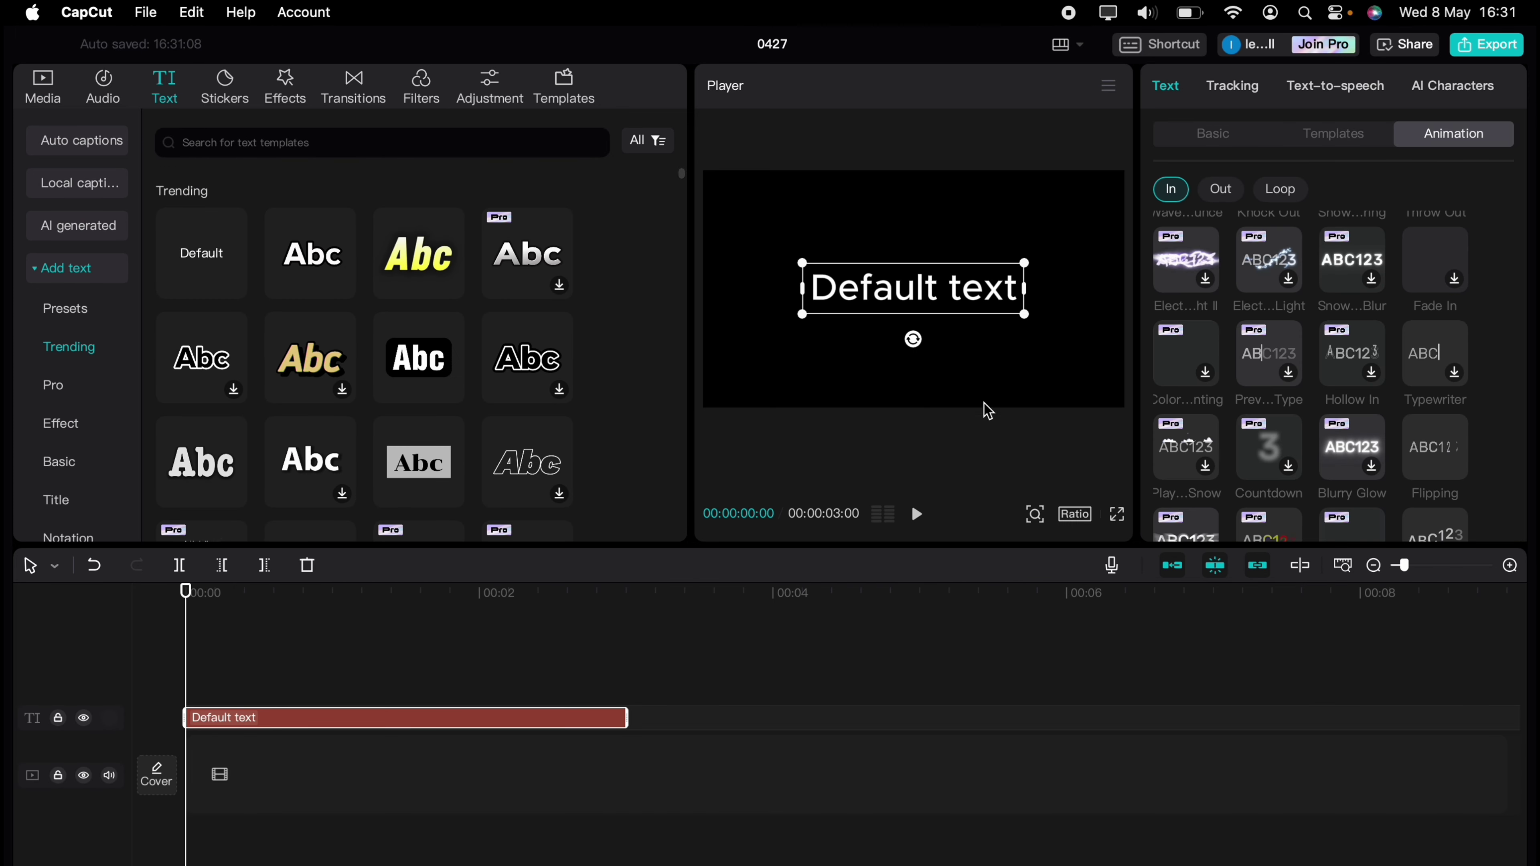
click(1204, 135)
triple_click(1211, 185)
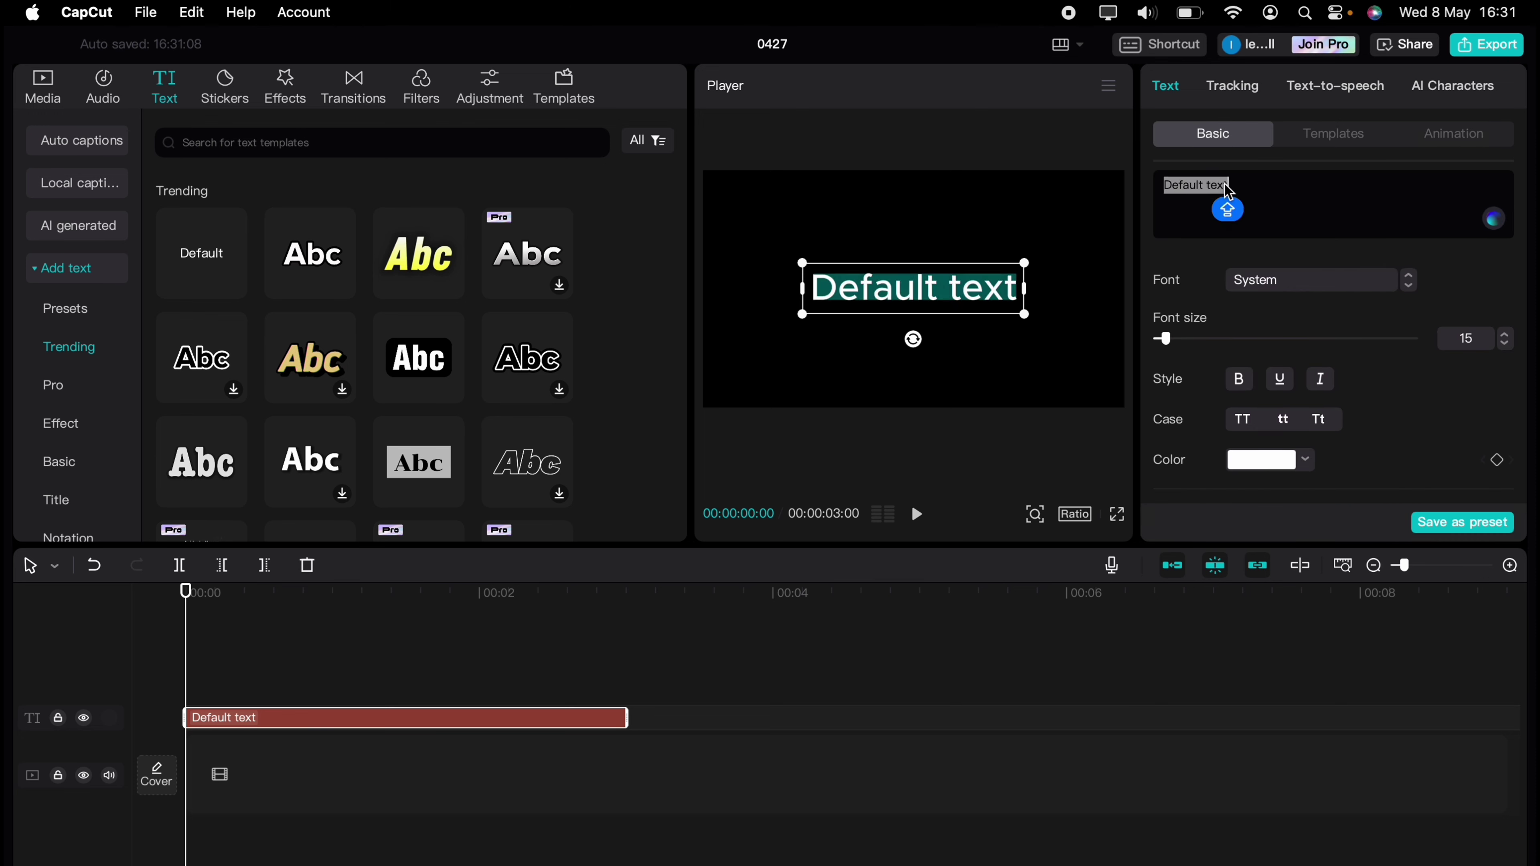
text(FOREST)
click(1313, 279)
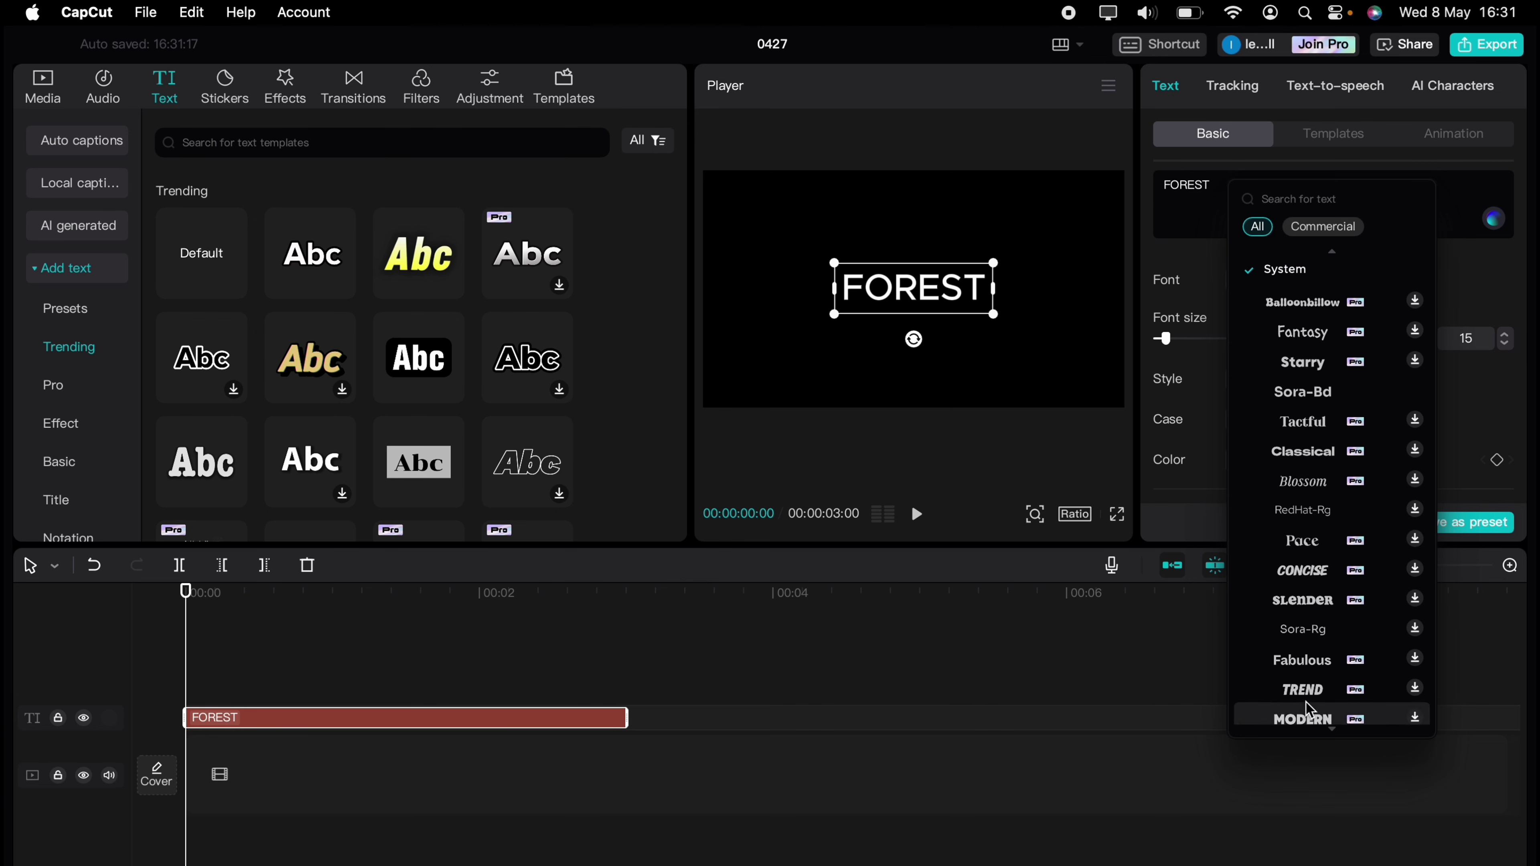
scroll(1325, 335, up, 3)
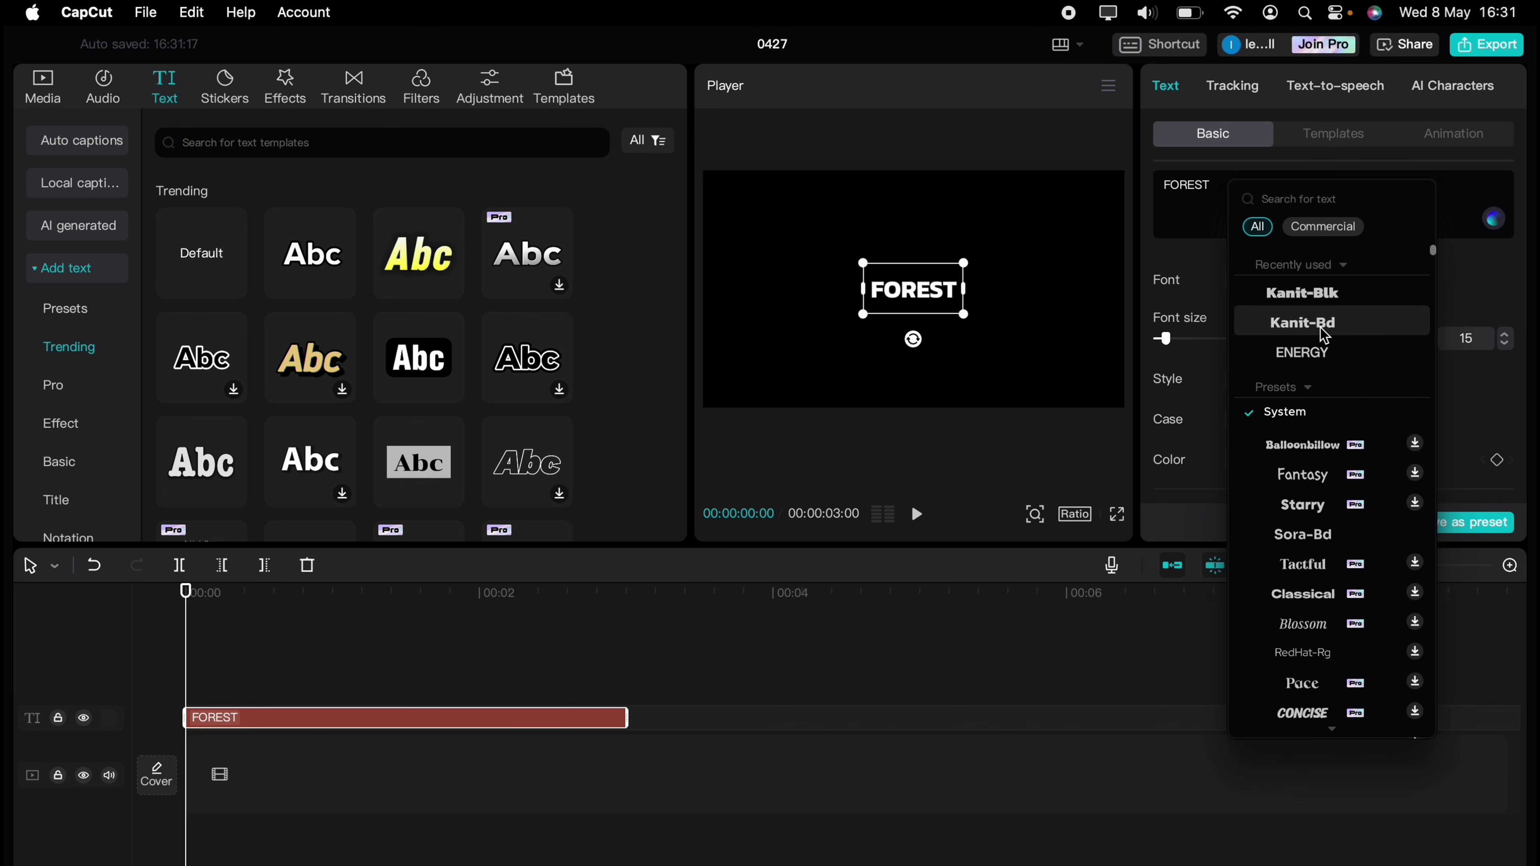
click(1328, 308)
Enlarge the FOREST text to nearly the full frame width and extend its clip to 00:00:07:19.
drag(971, 314, 1244, 486)
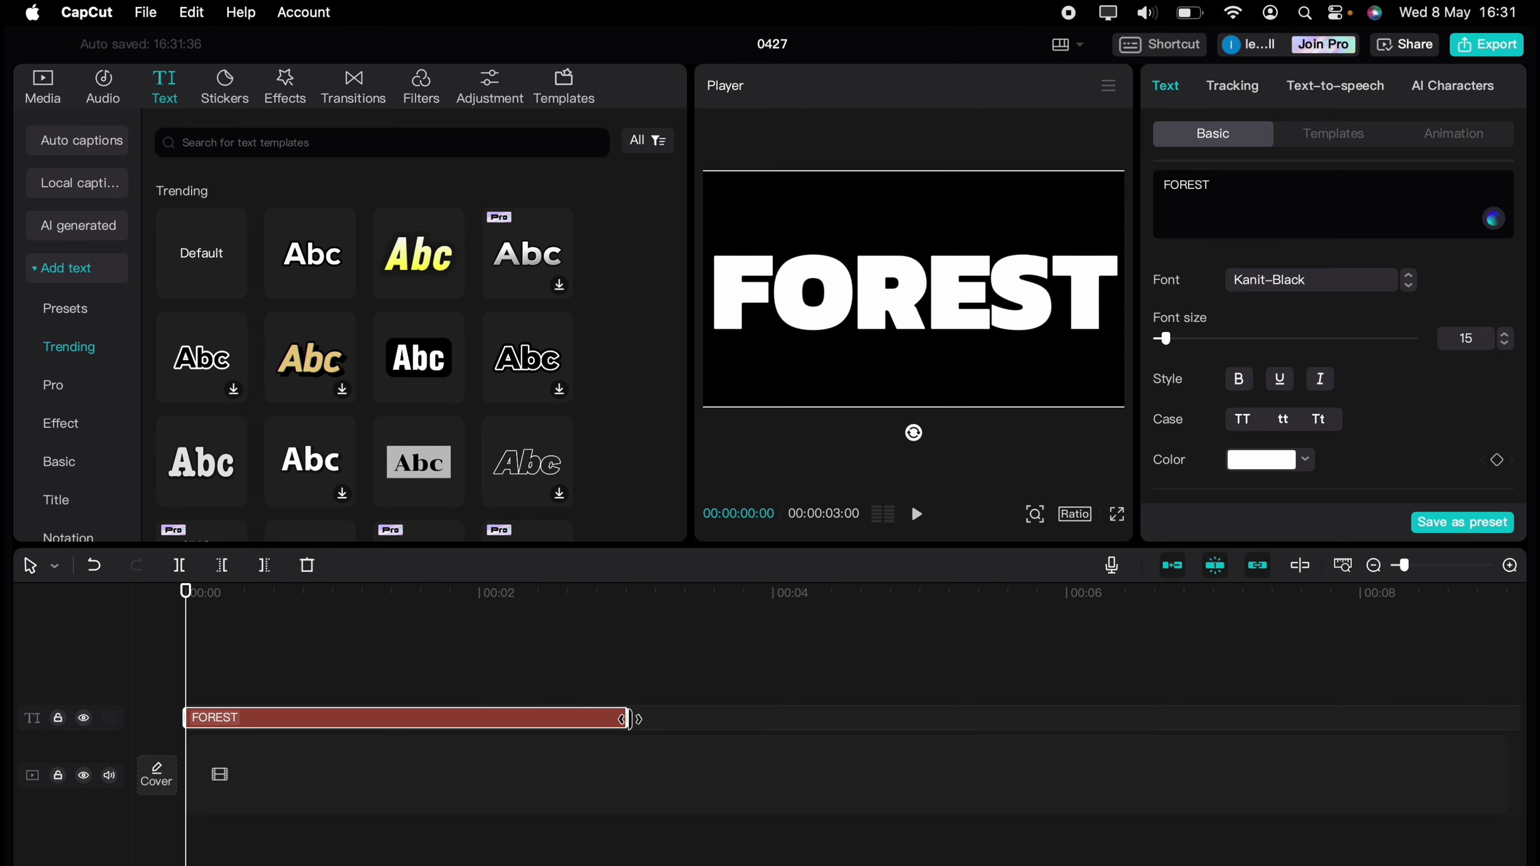
drag(629, 719, 1307, 719)
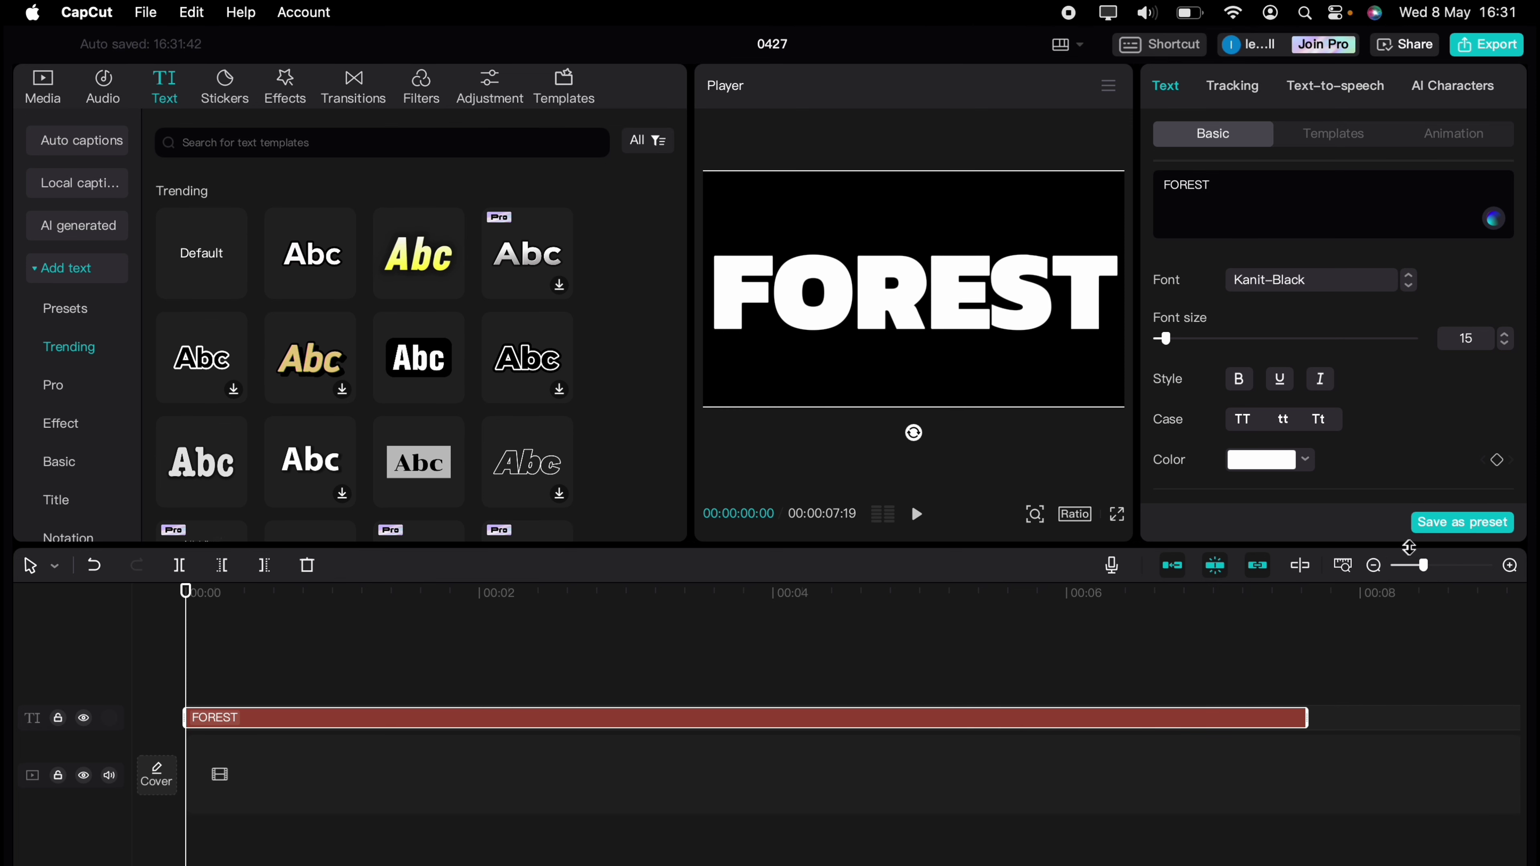
Extend the FOREST text clip on the timeline to end at 00:00:16:00.
click(1374, 566)
click(1374, 565)
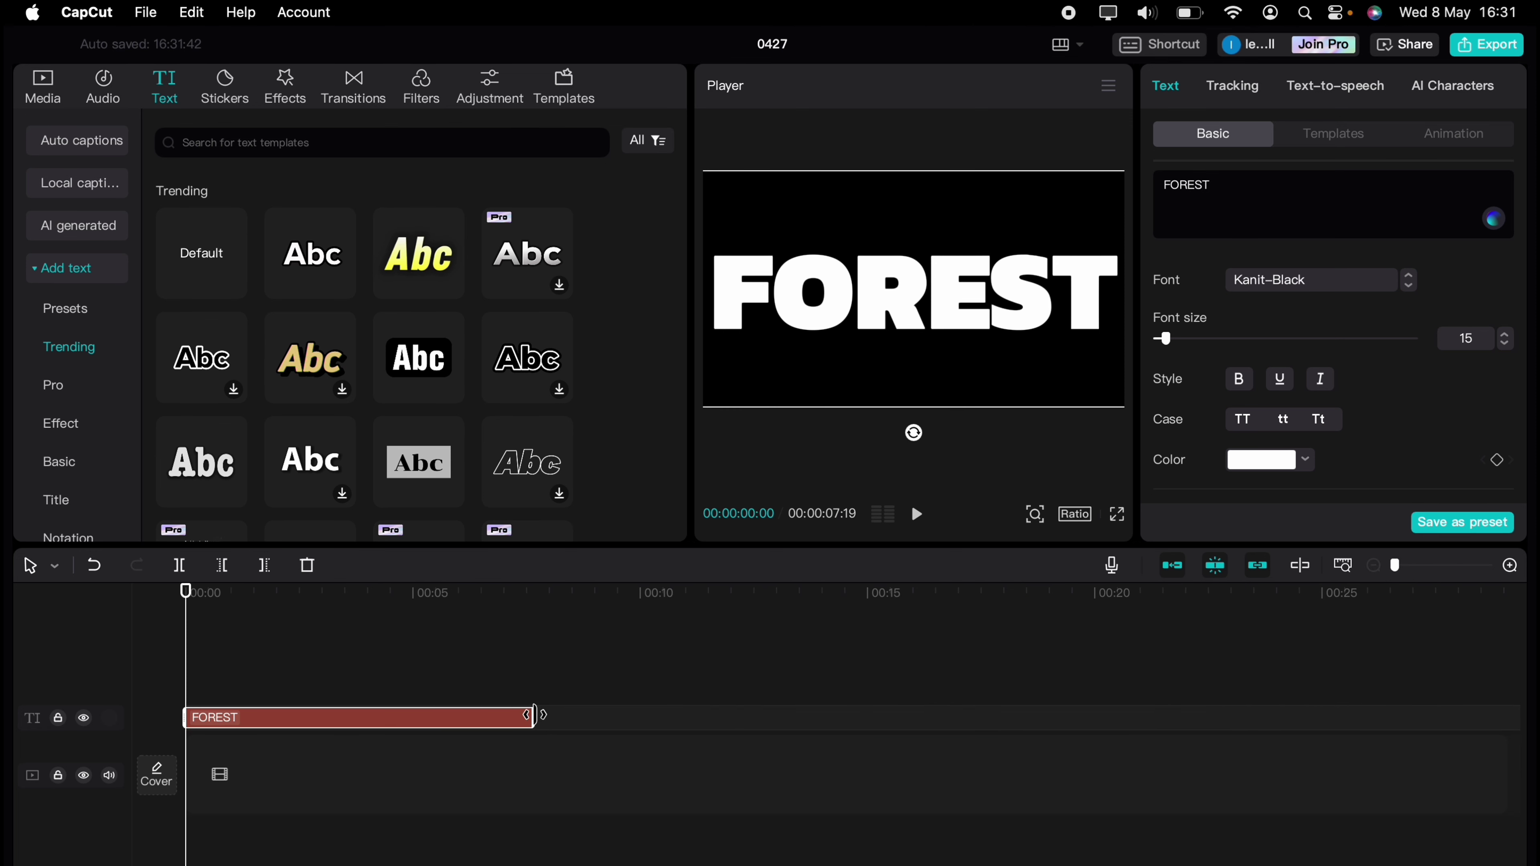
drag(533, 716, 910, 726)
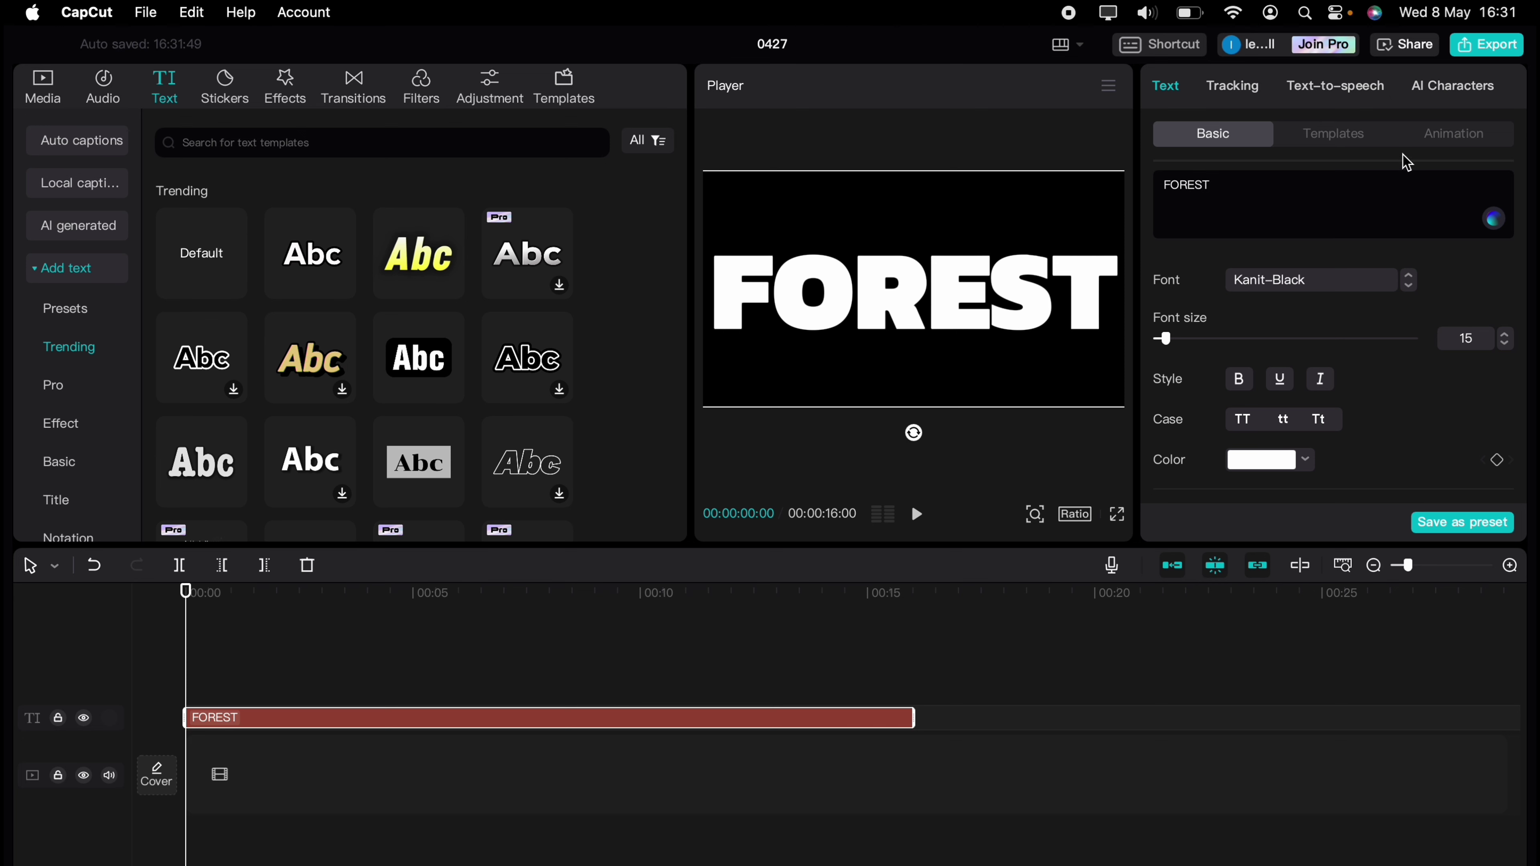
Apply the Flipping in-animation to the FOREST text with a duration of 7.0 s.
click(1439, 136)
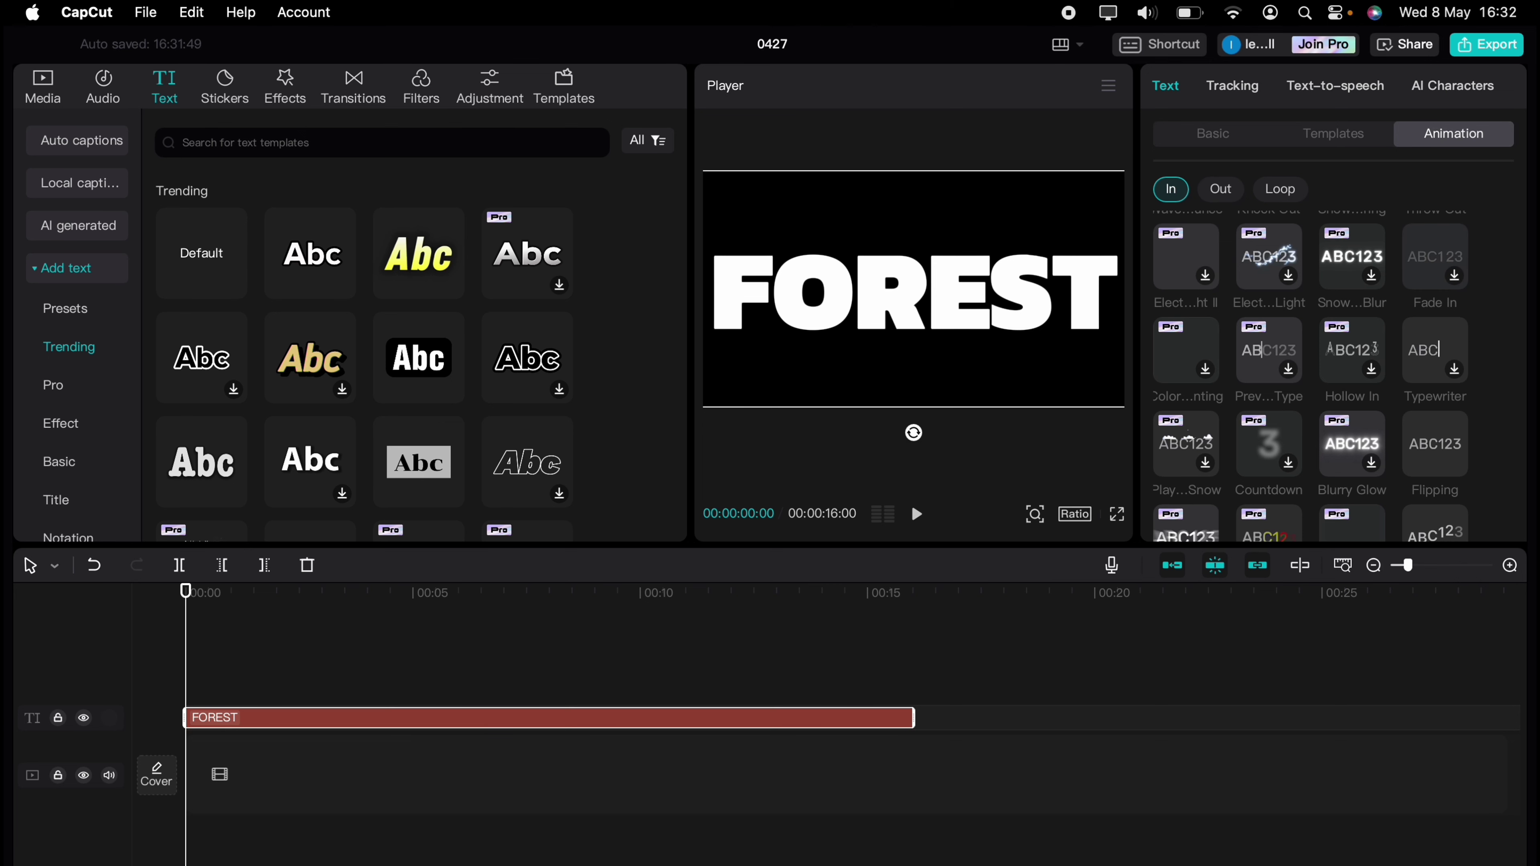
click(1432, 445)
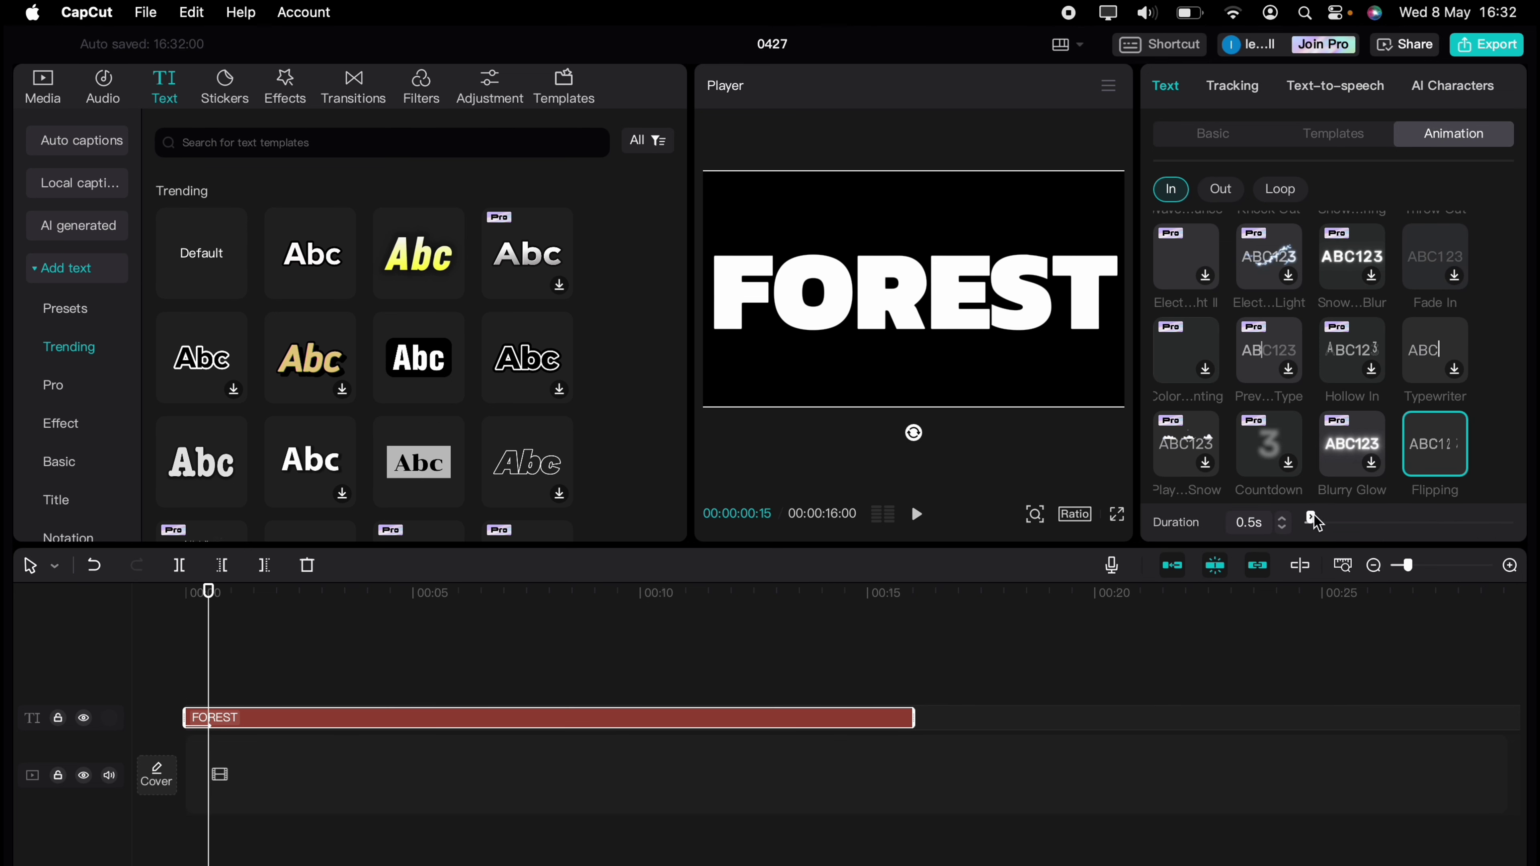
drag(1312, 520, 1396, 519)
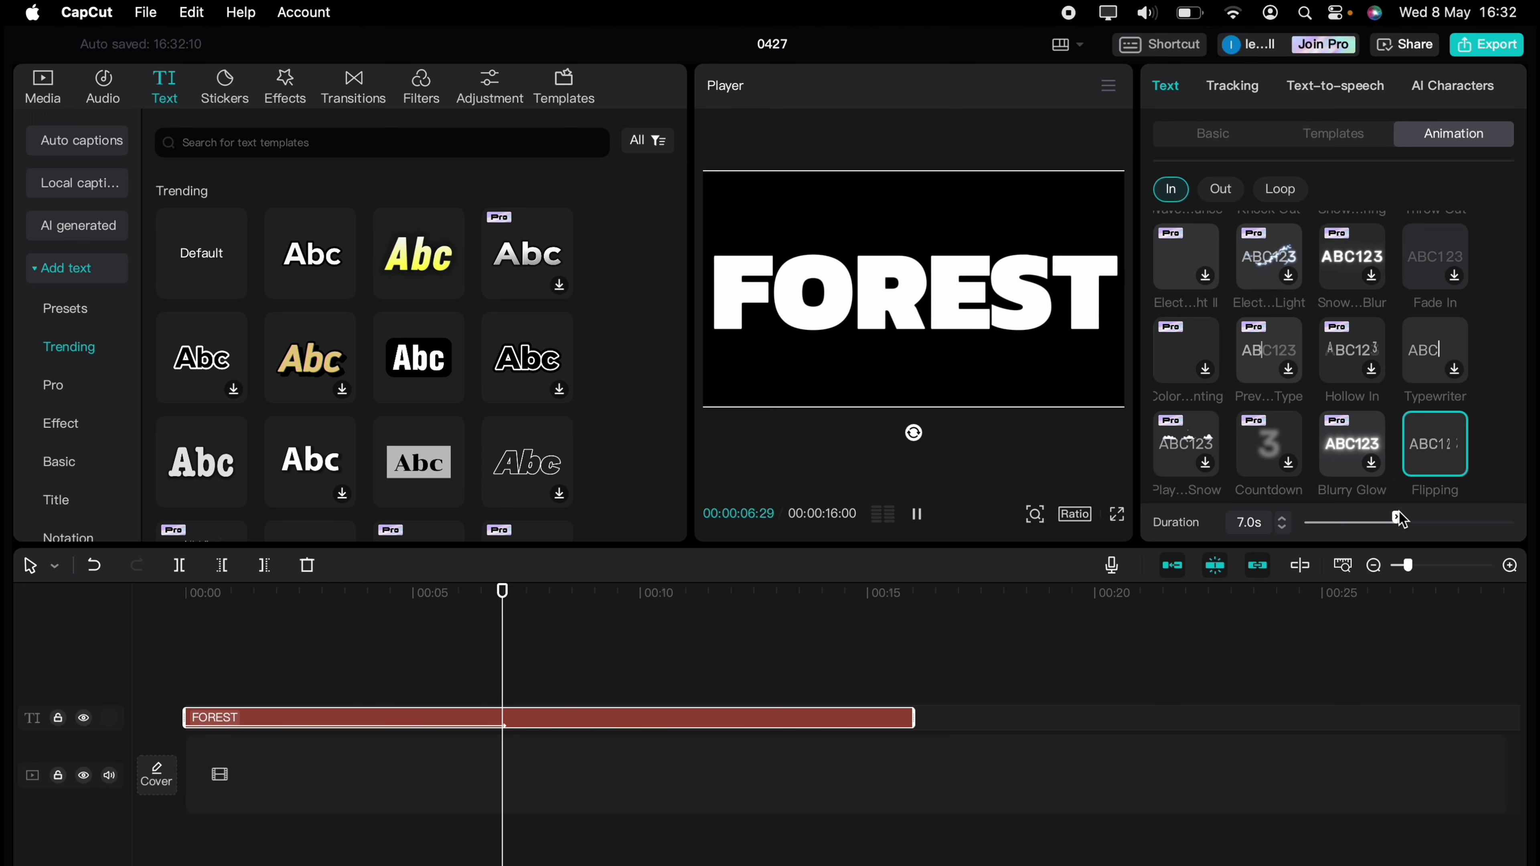
Export the animated title and place the exported 0427(1).mov at the start of the main track.
click(1487, 54)
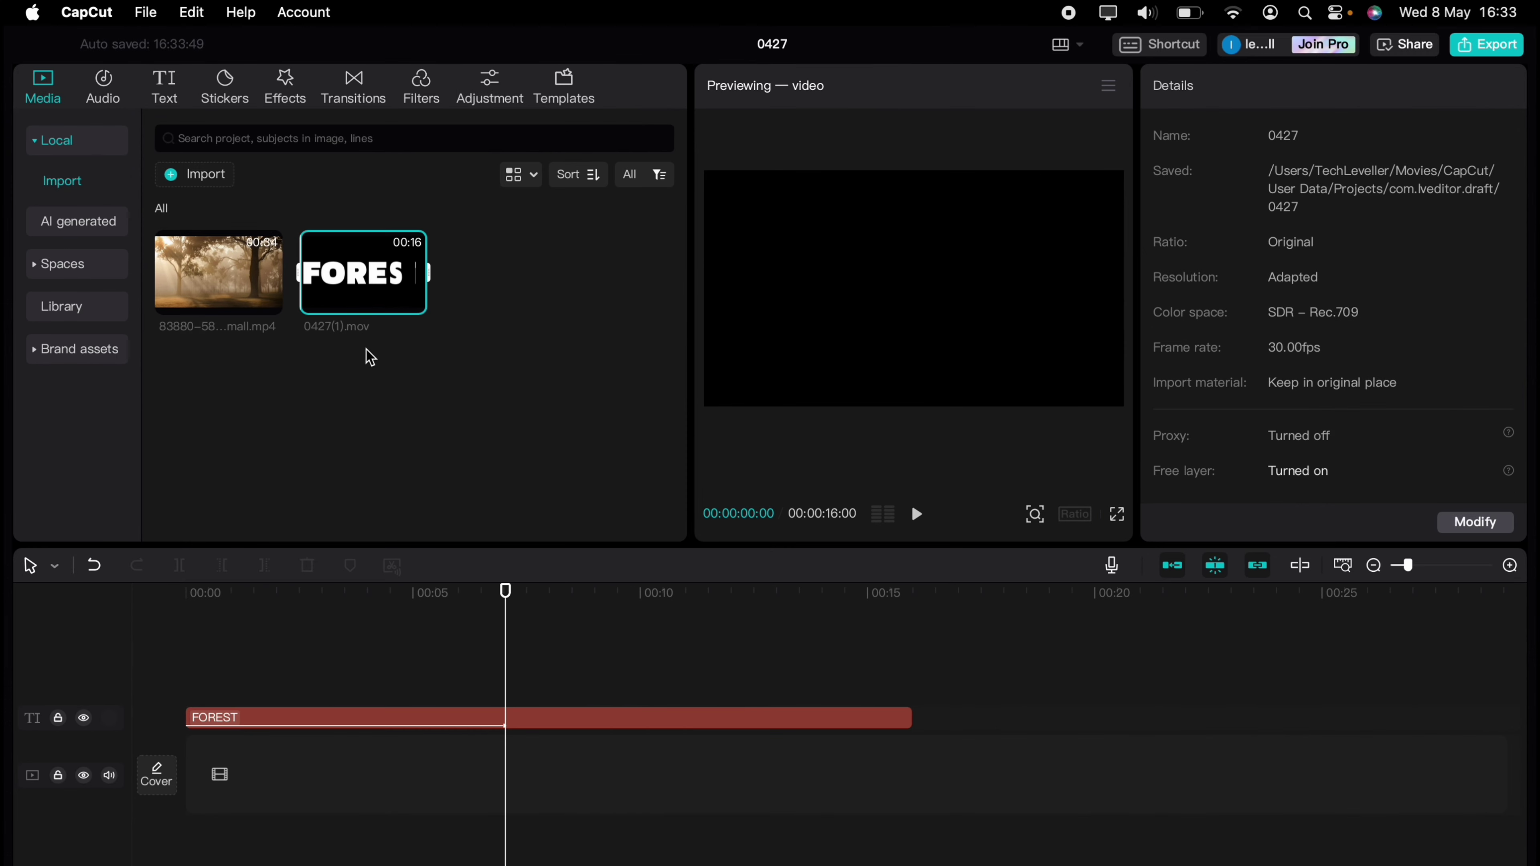
click(364, 323)
drag(364, 323, 224, 763)
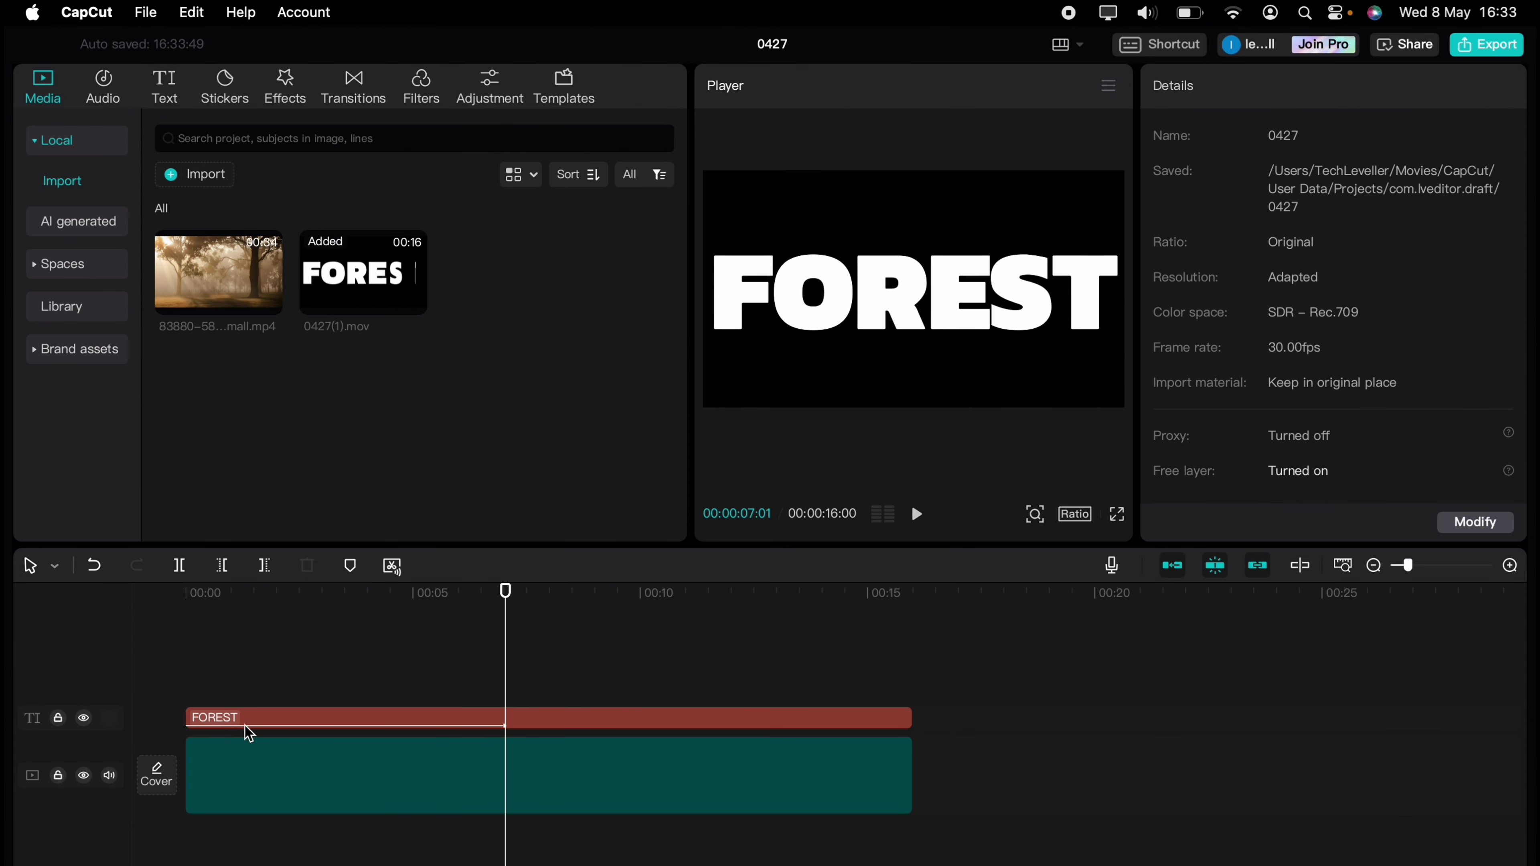
Delete the original FOREST text clip and place the forest video on the track beneath 0427(1).mov, starting at 00:00.
click(270, 717)
key(Delete)
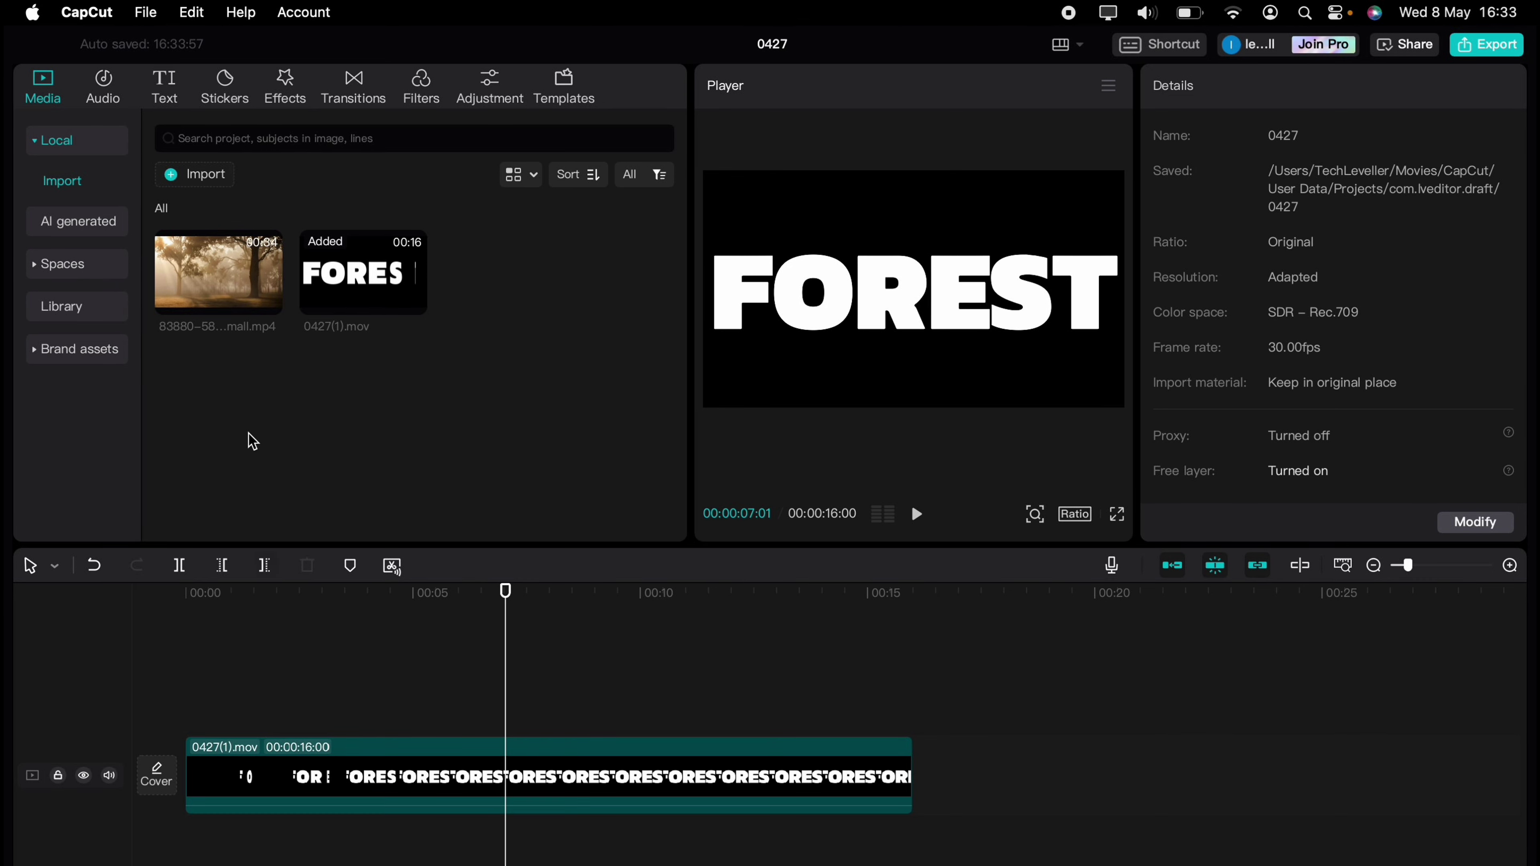
drag(218, 273, 182, 858)
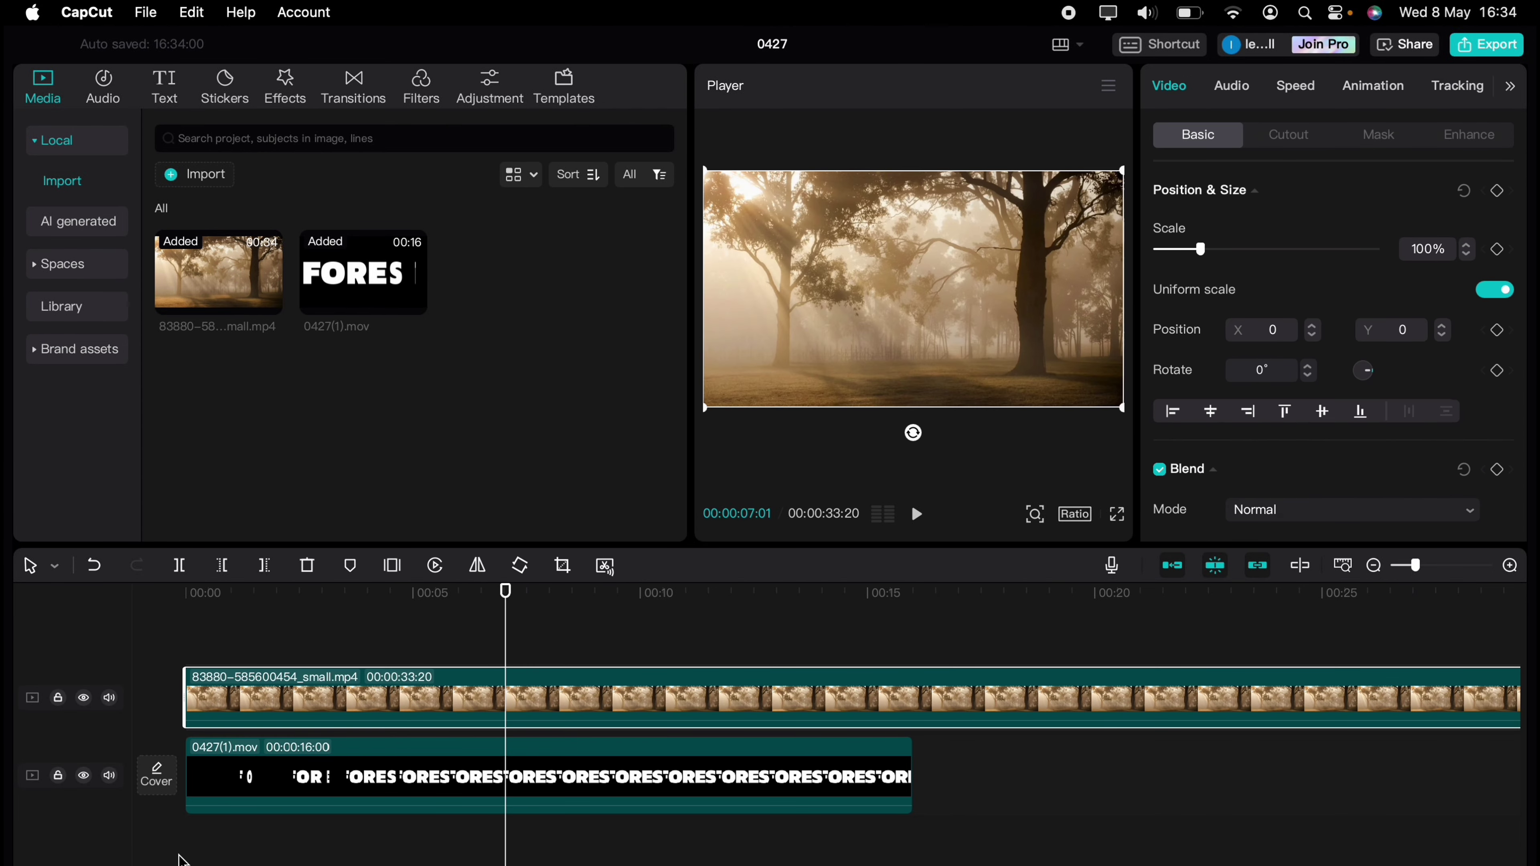
drag(239, 758, 258, 631)
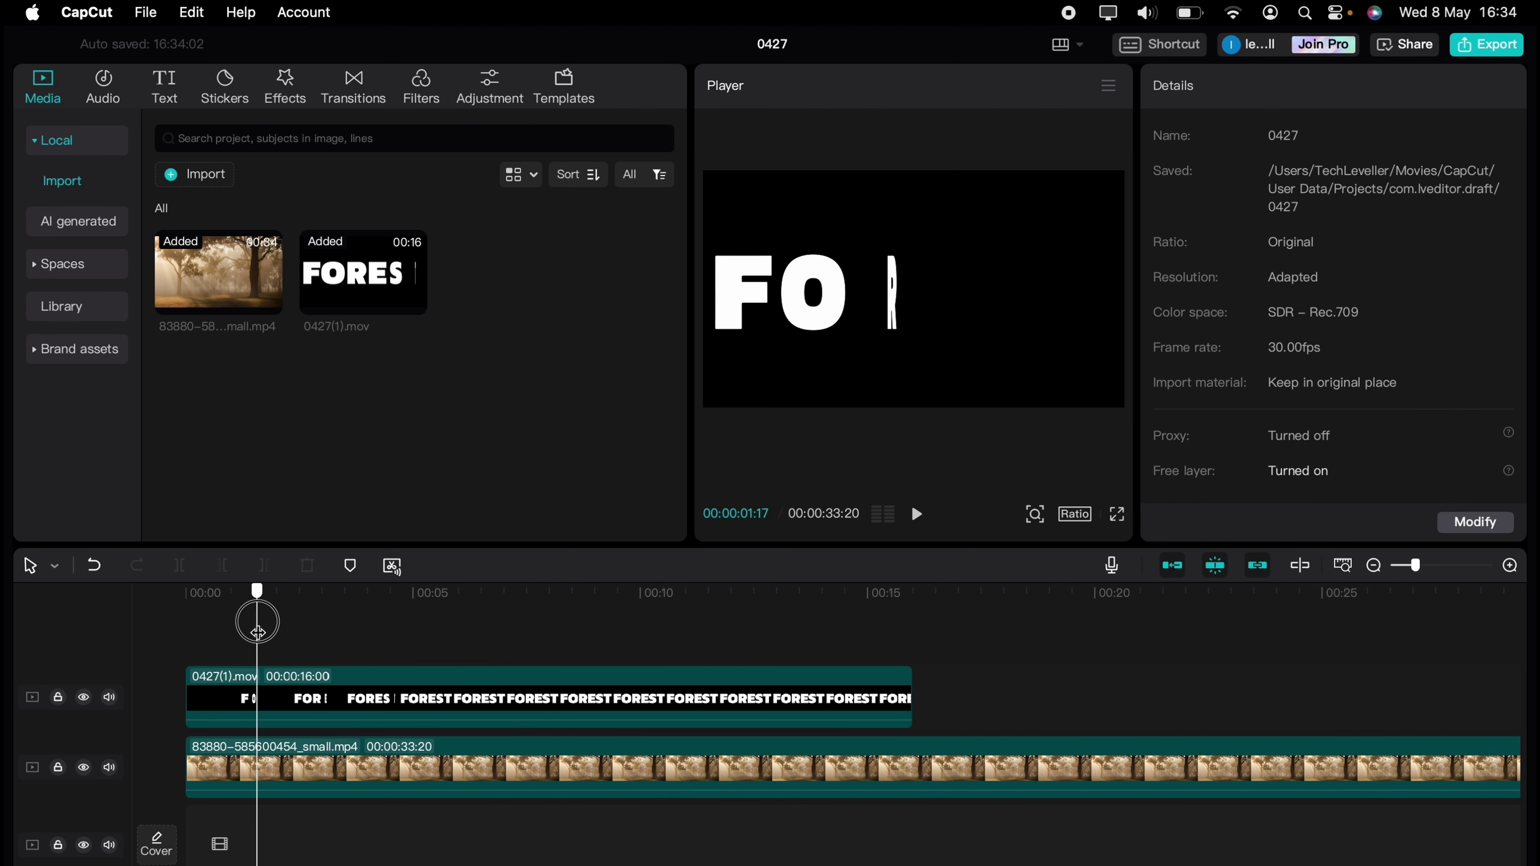
Set the blend mode of the 0427(1).mov clip to Multiply.
click(275, 695)
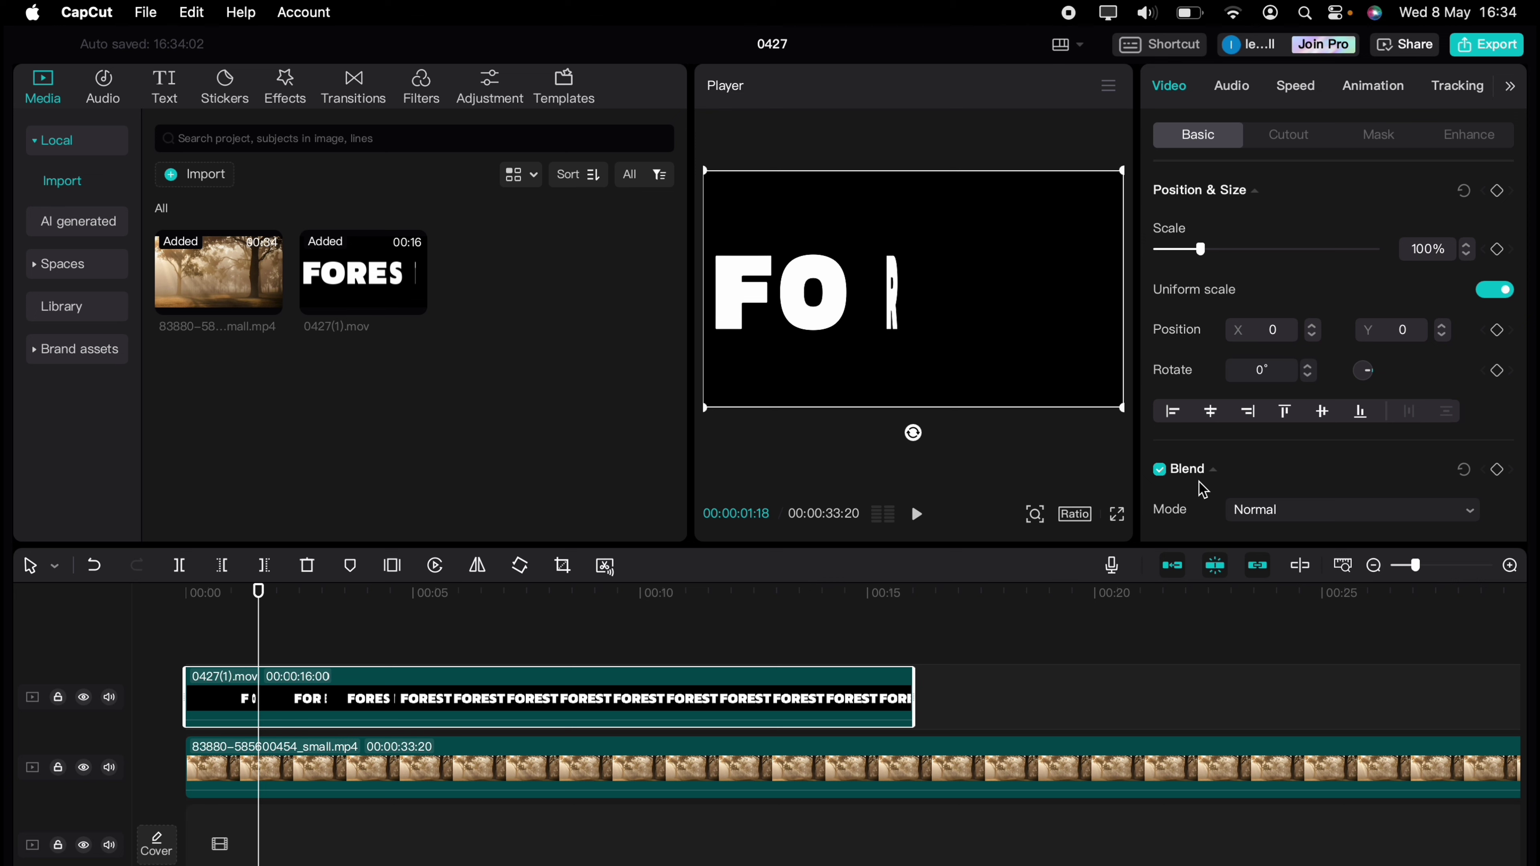
scroll(1203, 489, down, 3)
click(1276, 387)
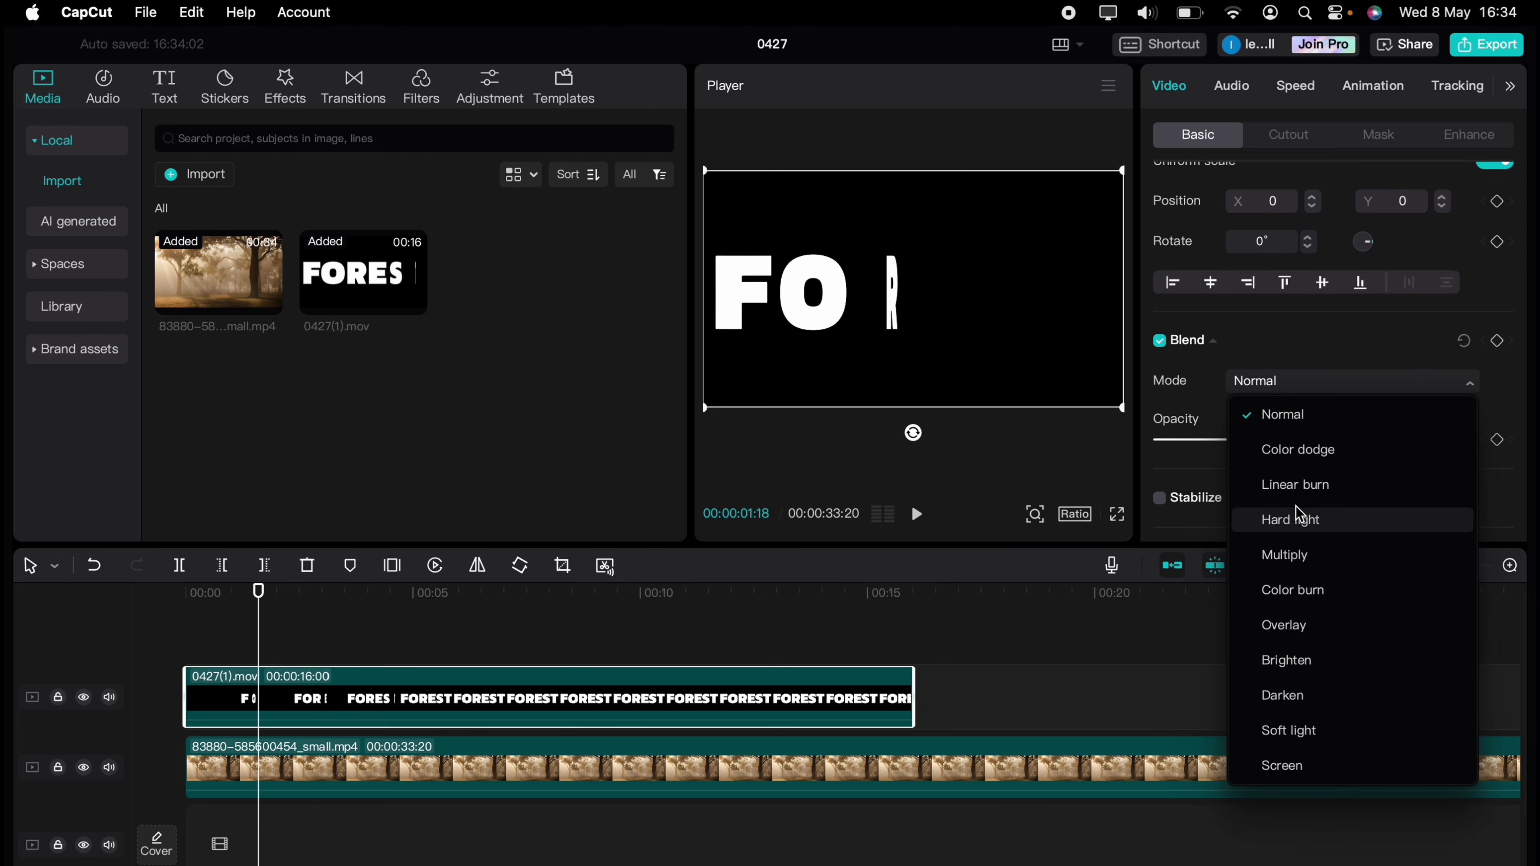
click(1304, 554)
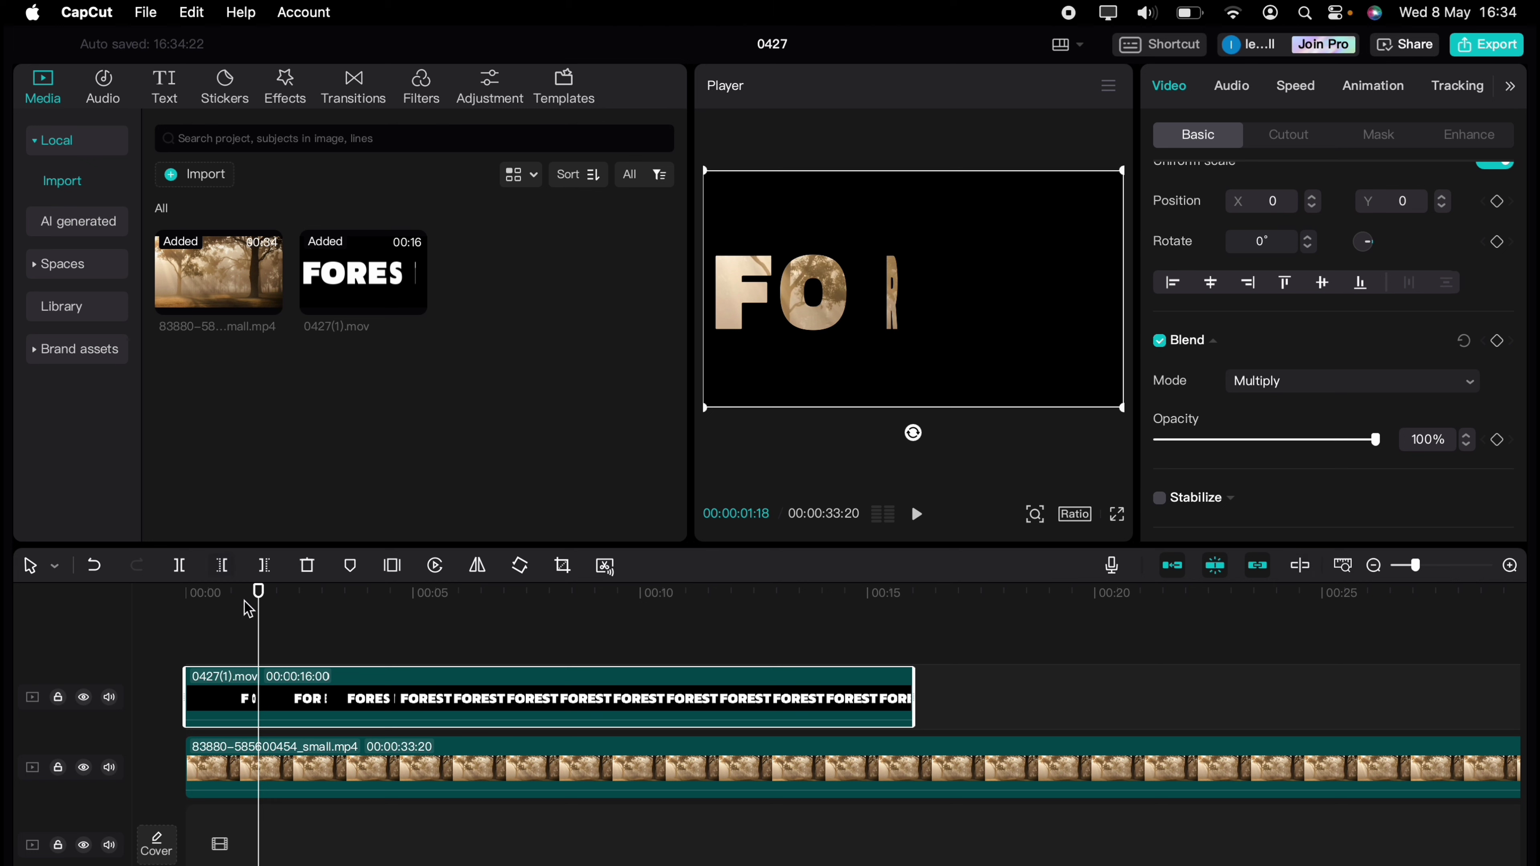
Play the timeline from the start to preview the forest footage inside the flipping letters.
click(165, 610)
key(space)
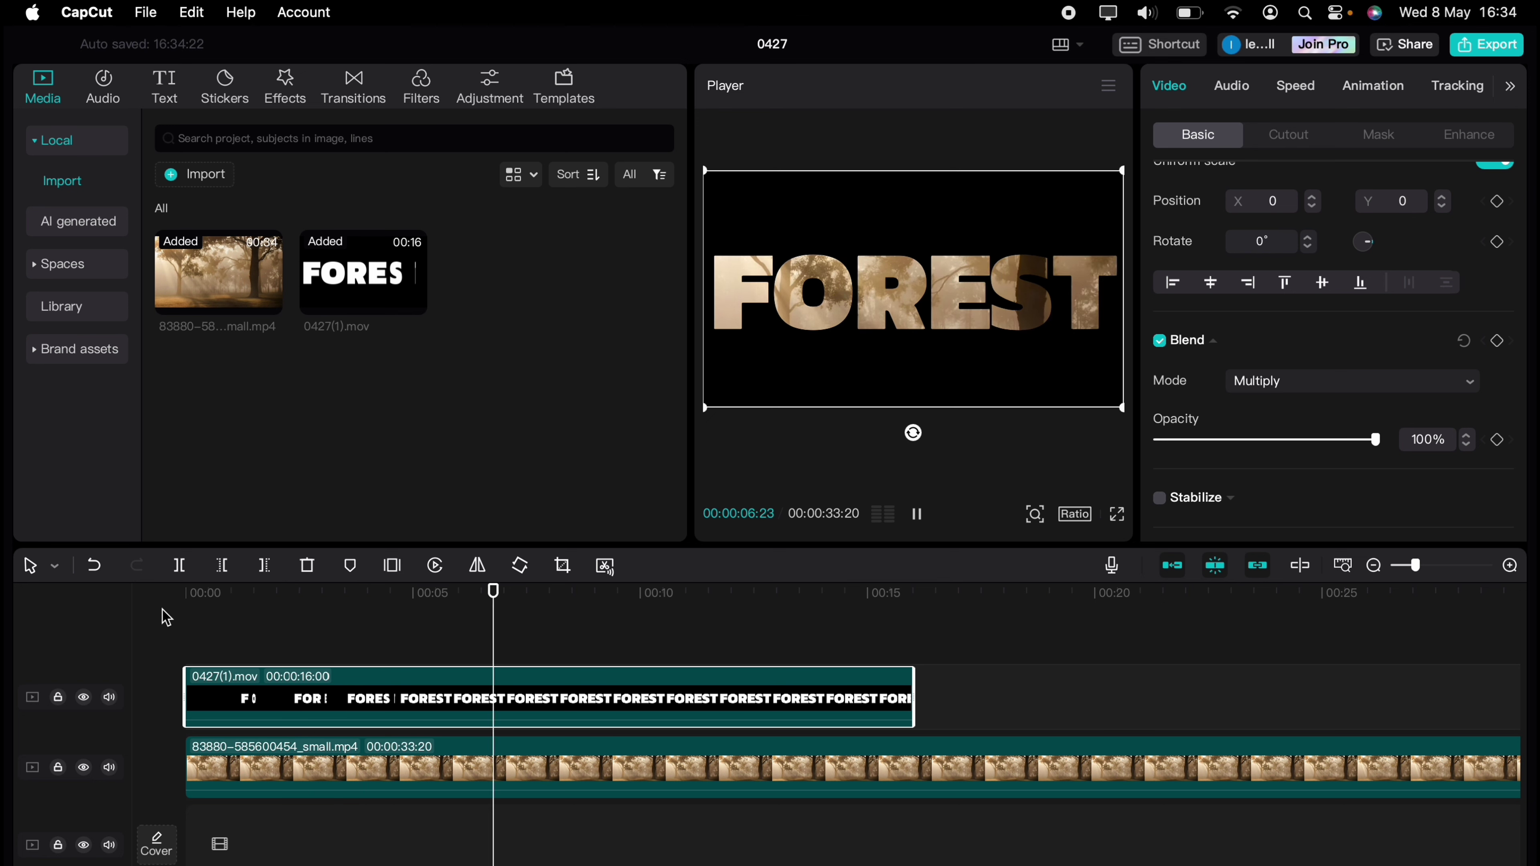
key(space)
Apply a Mirror mask to 0427(1).mov at the clip's start and enlarge it to size 2160, covering the full frame.
drag(505, 610, 131, 613)
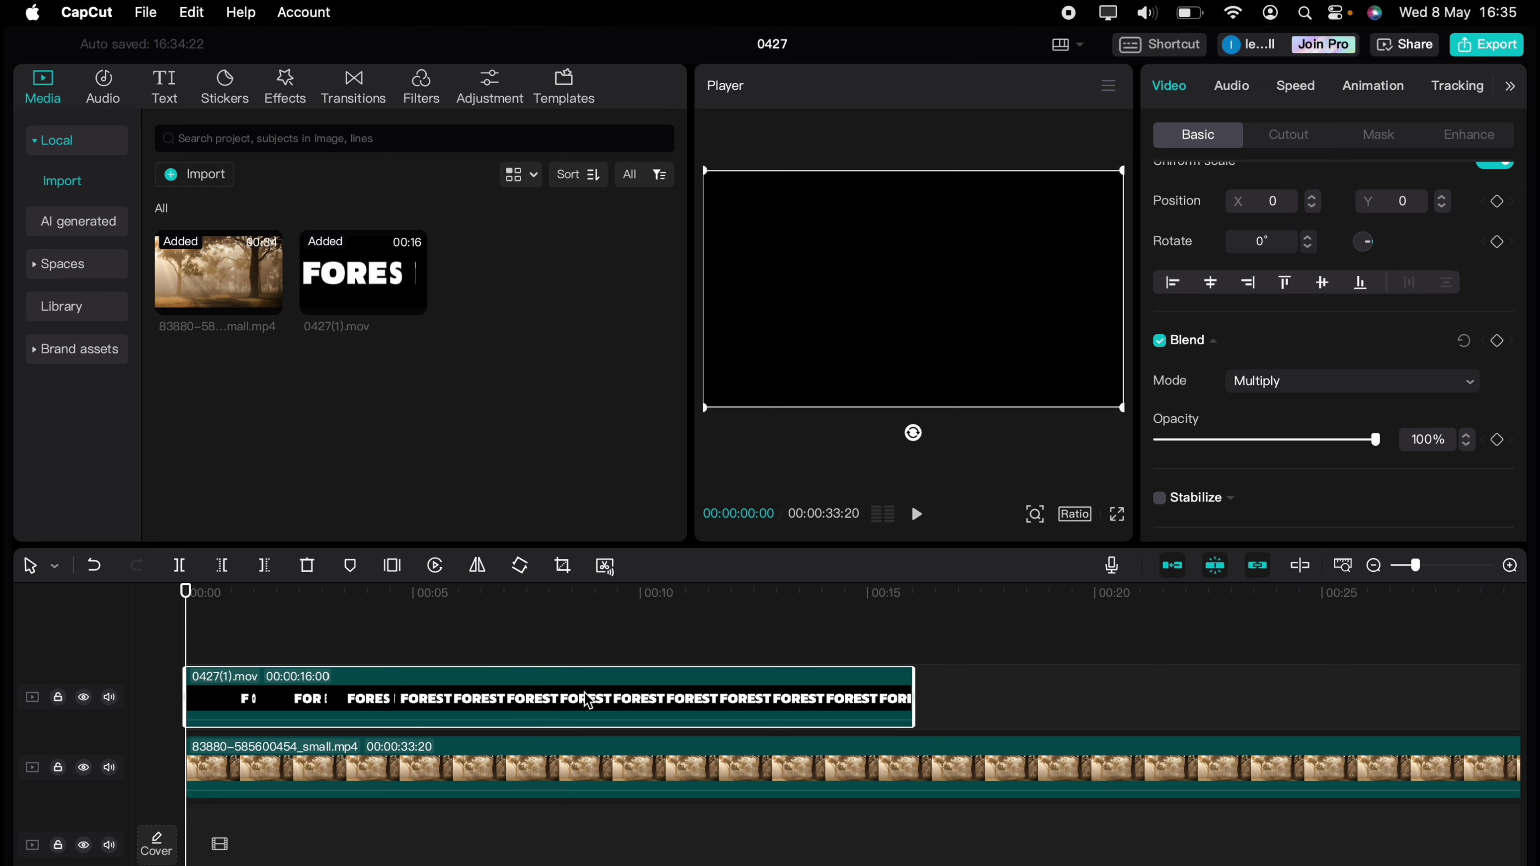
scroll(1319, 357, up, 3)
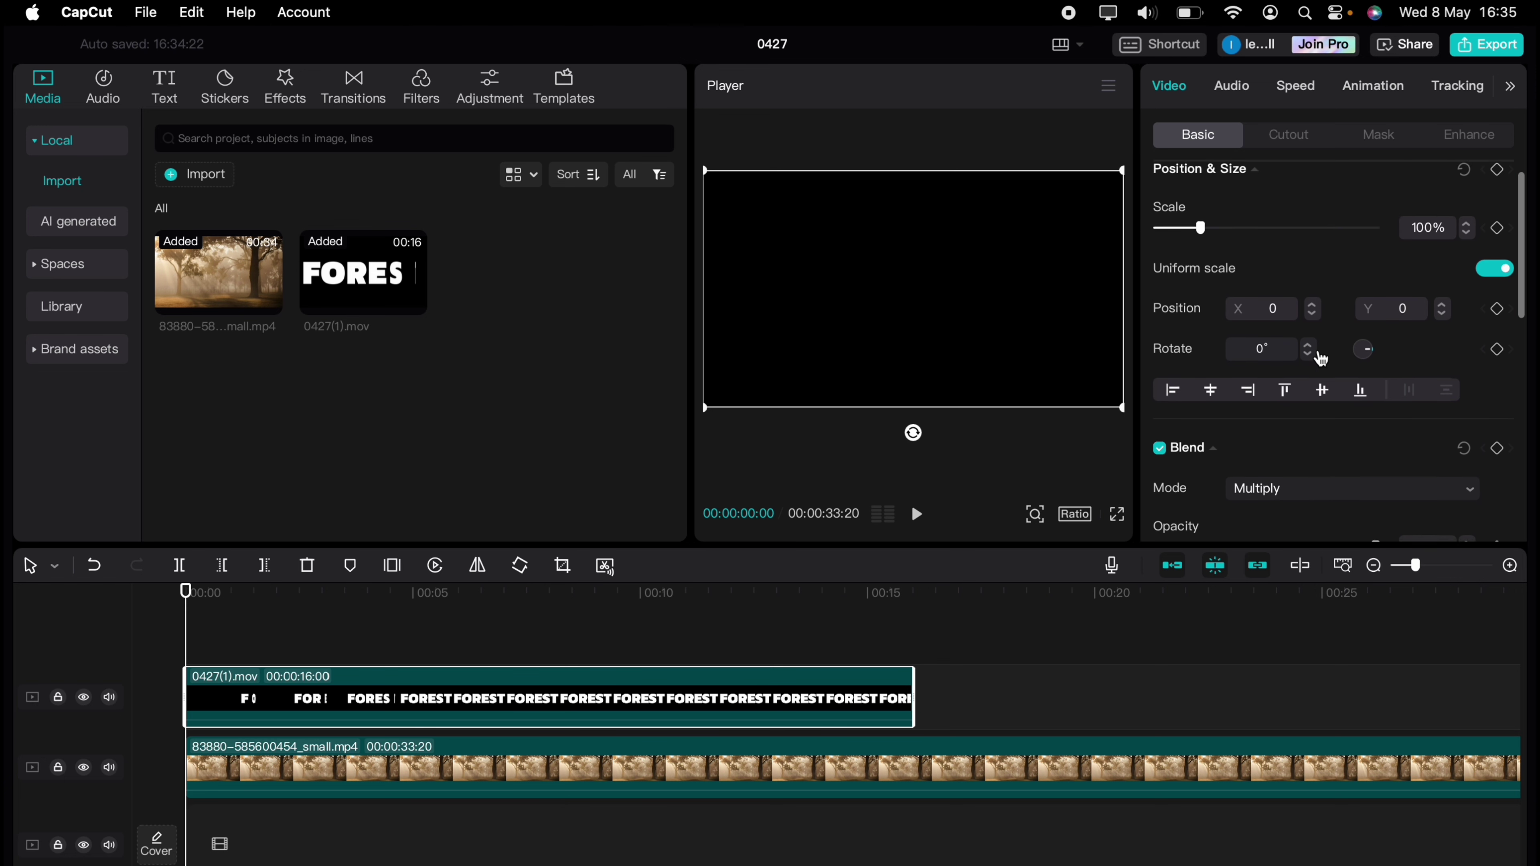
click(1380, 141)
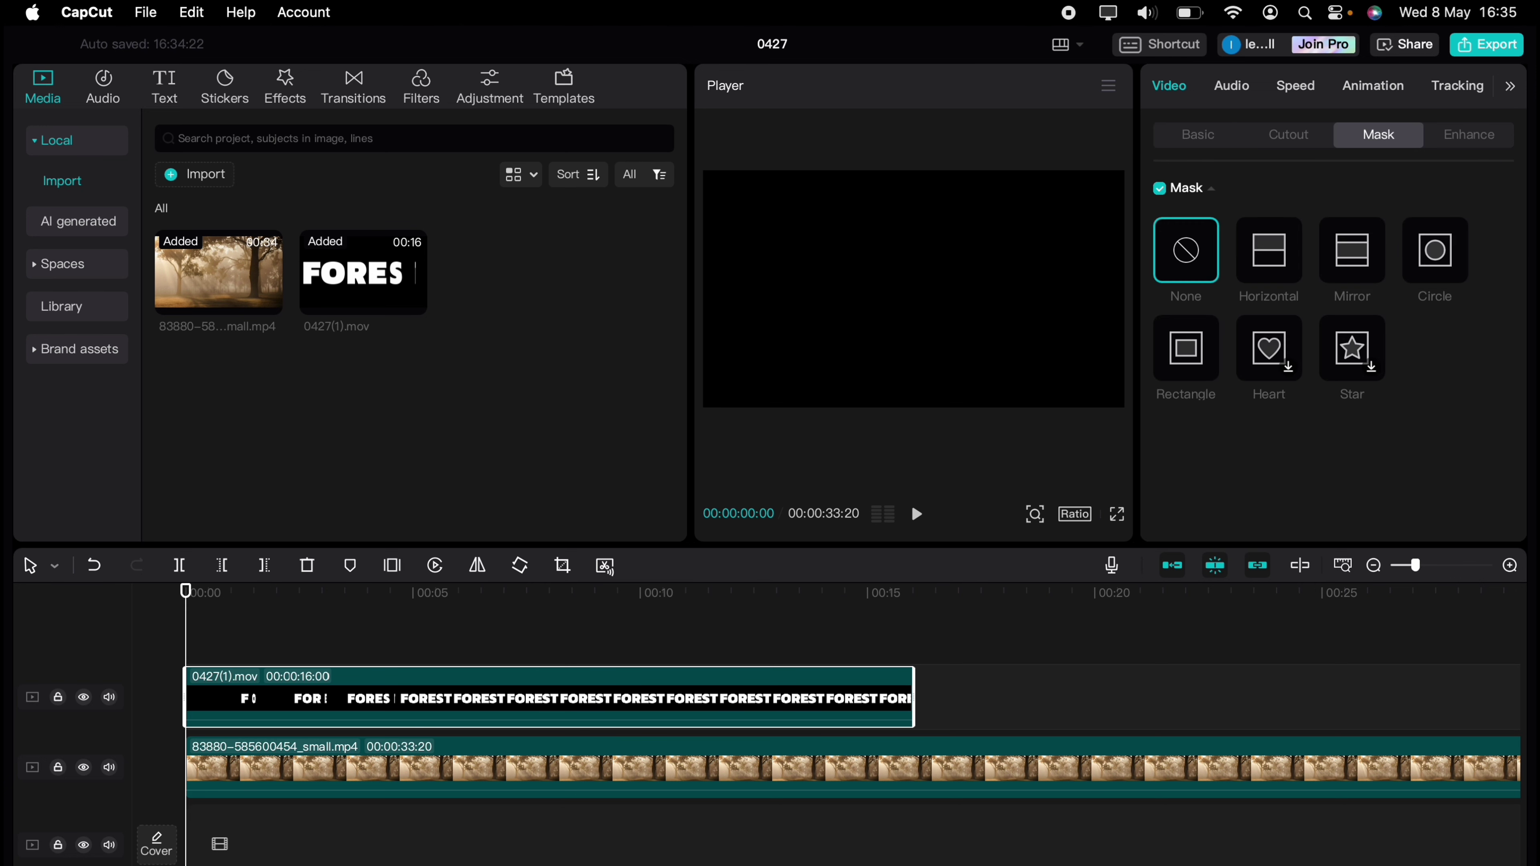
click(1358, 264)
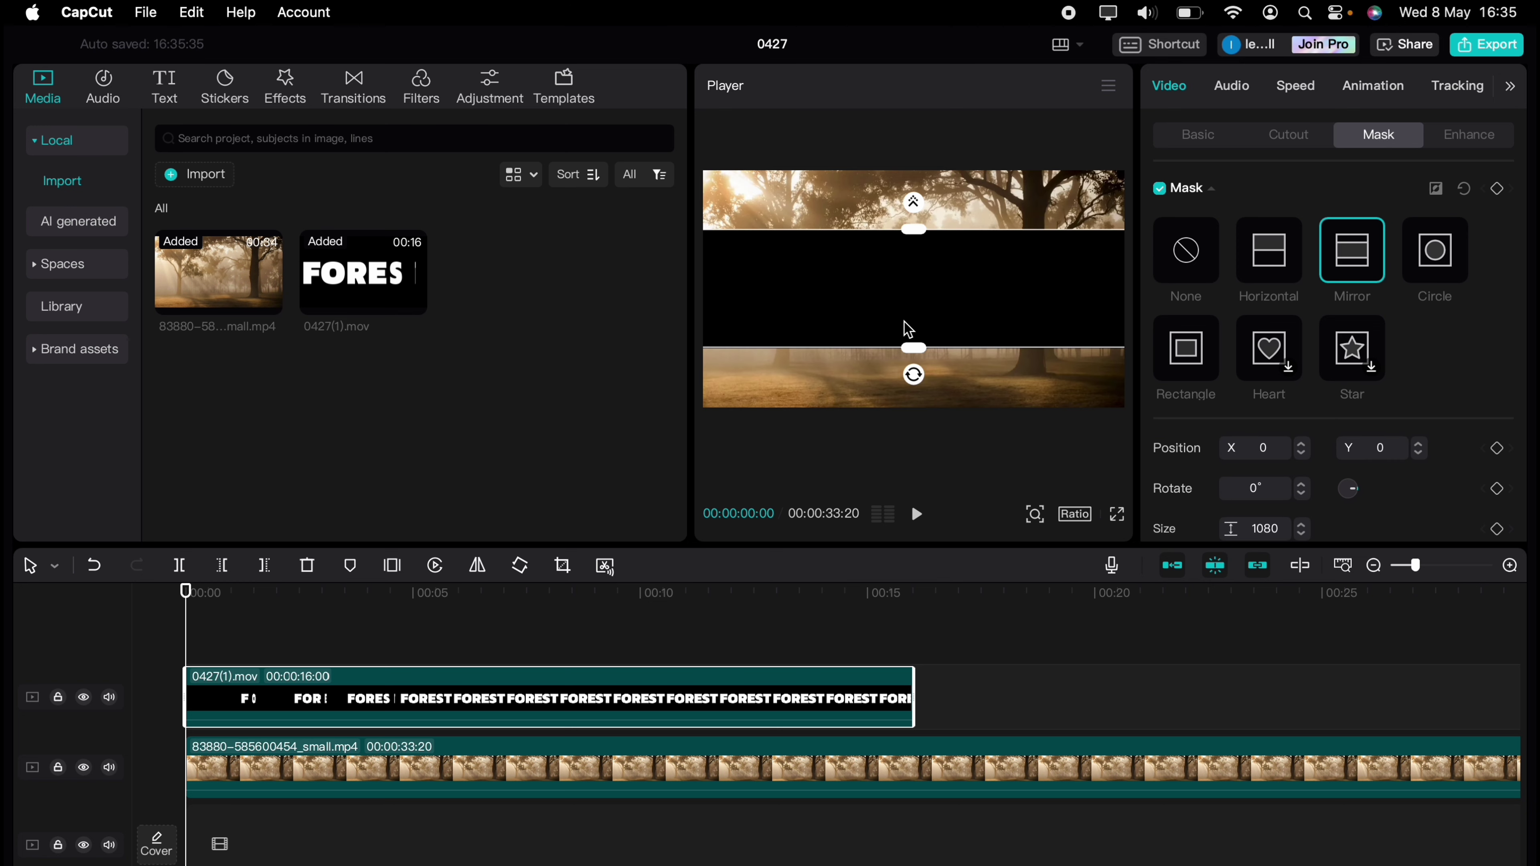
drag(914, 349, 909, 411)
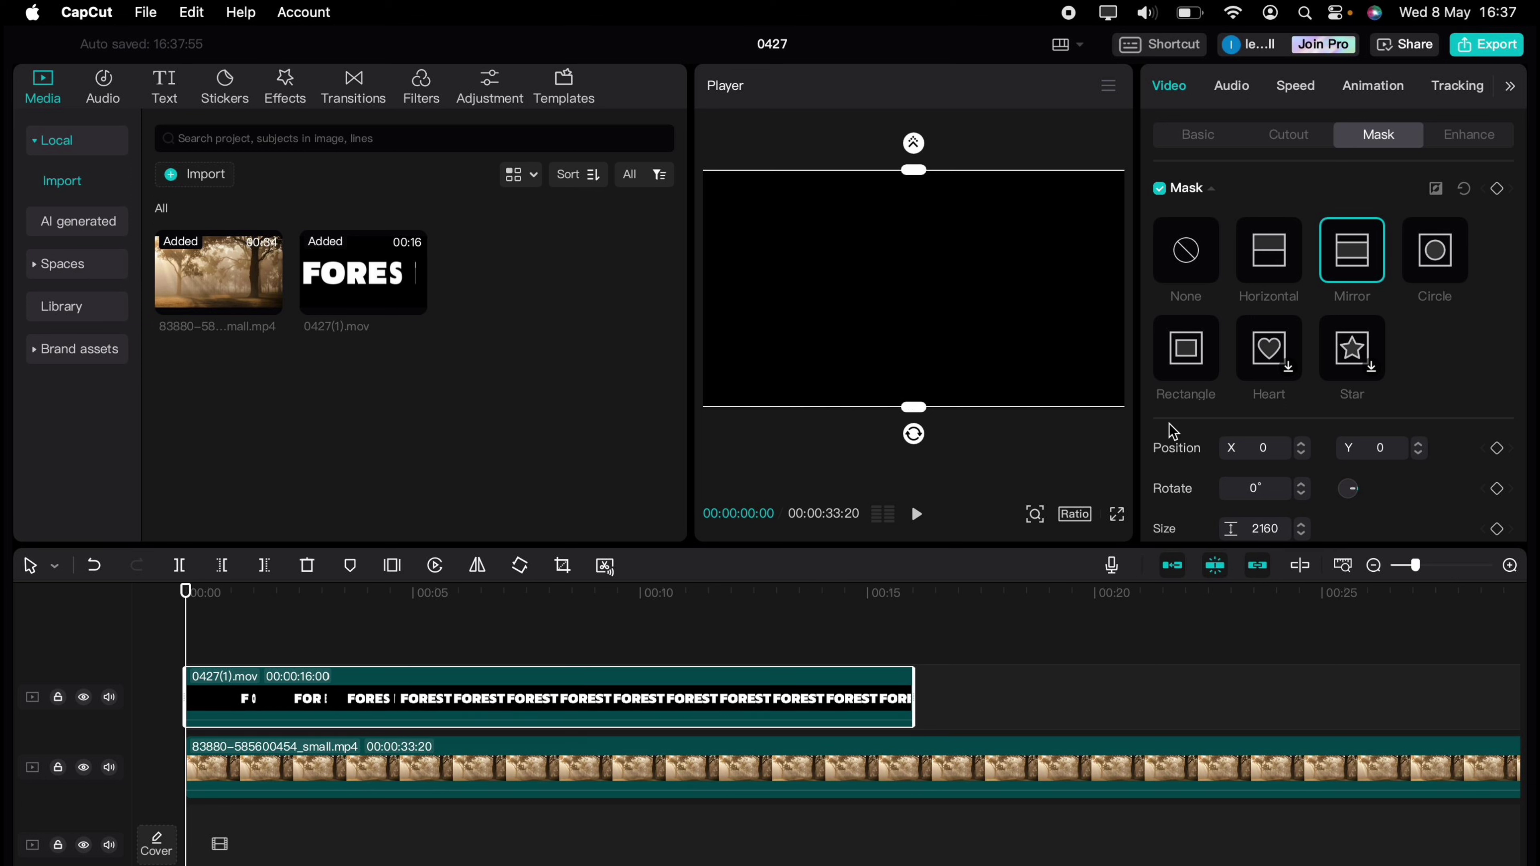
Add mask keyframes to 0427(1).mov at 00:00:00:00 and 00:00:04:14.
click(1498, 189)
drag(187, 639, 389, 635)
click(1497, 189)
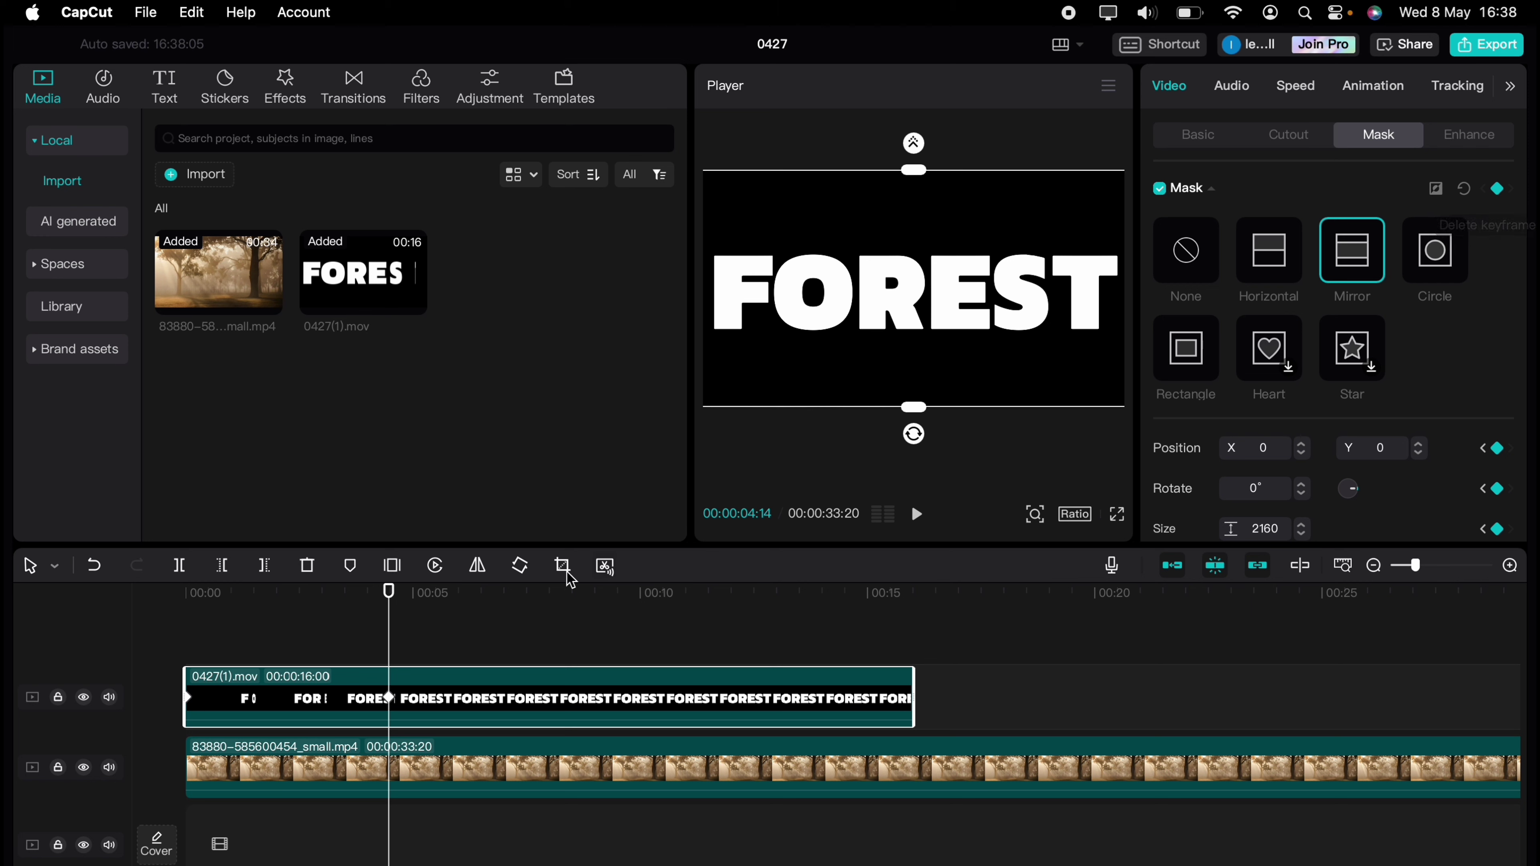
Keyframe the Mirror mask at about 00:00:10, feathering its edges and narrowing it to size 1.
drag(394, 623, 640, 611)
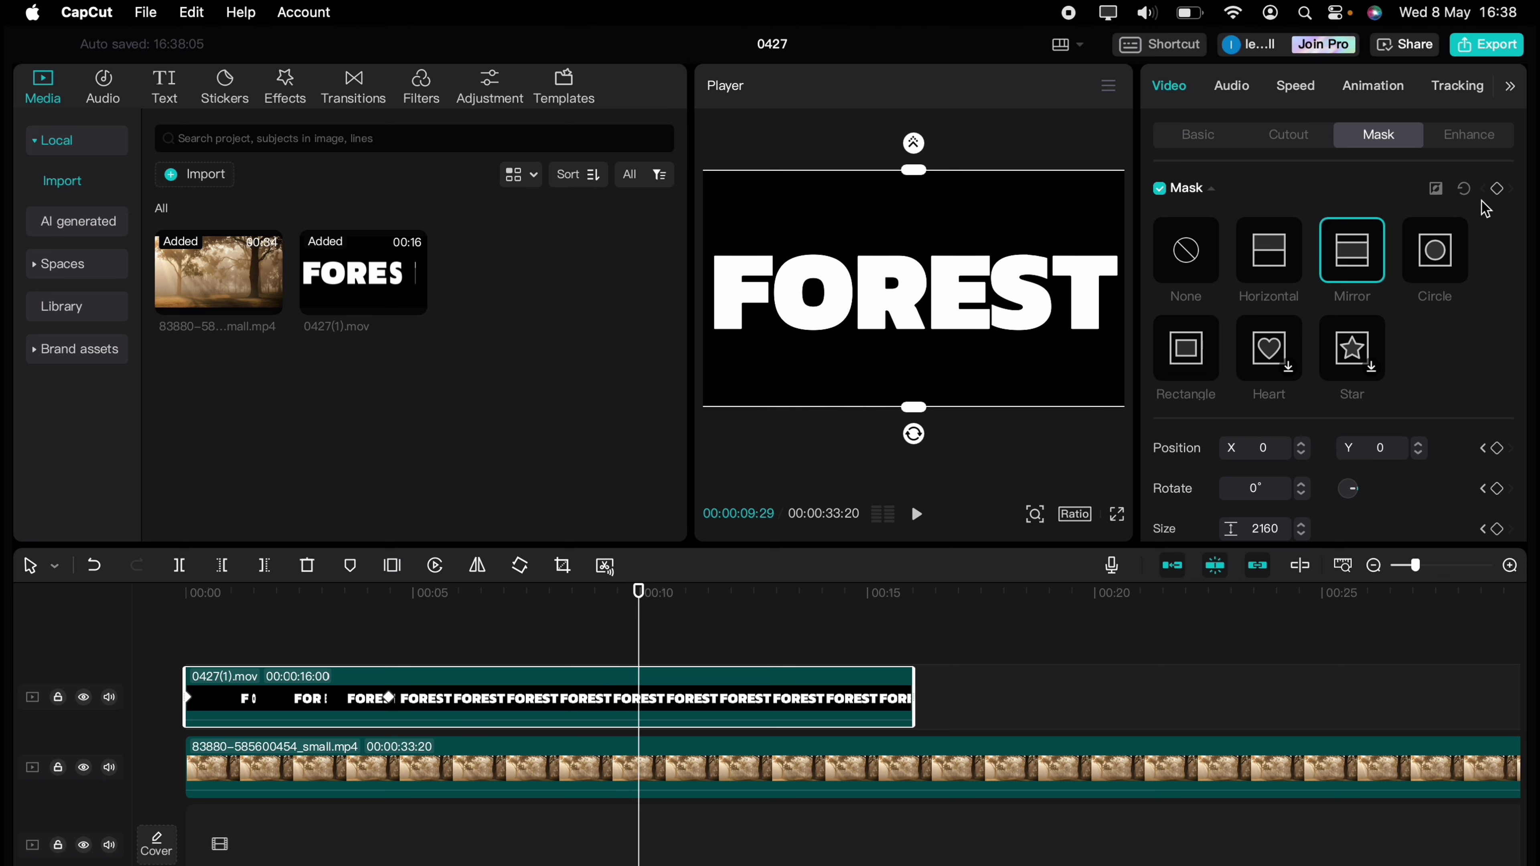
click(1497, 190)
drag(913, 406, 918, 346)
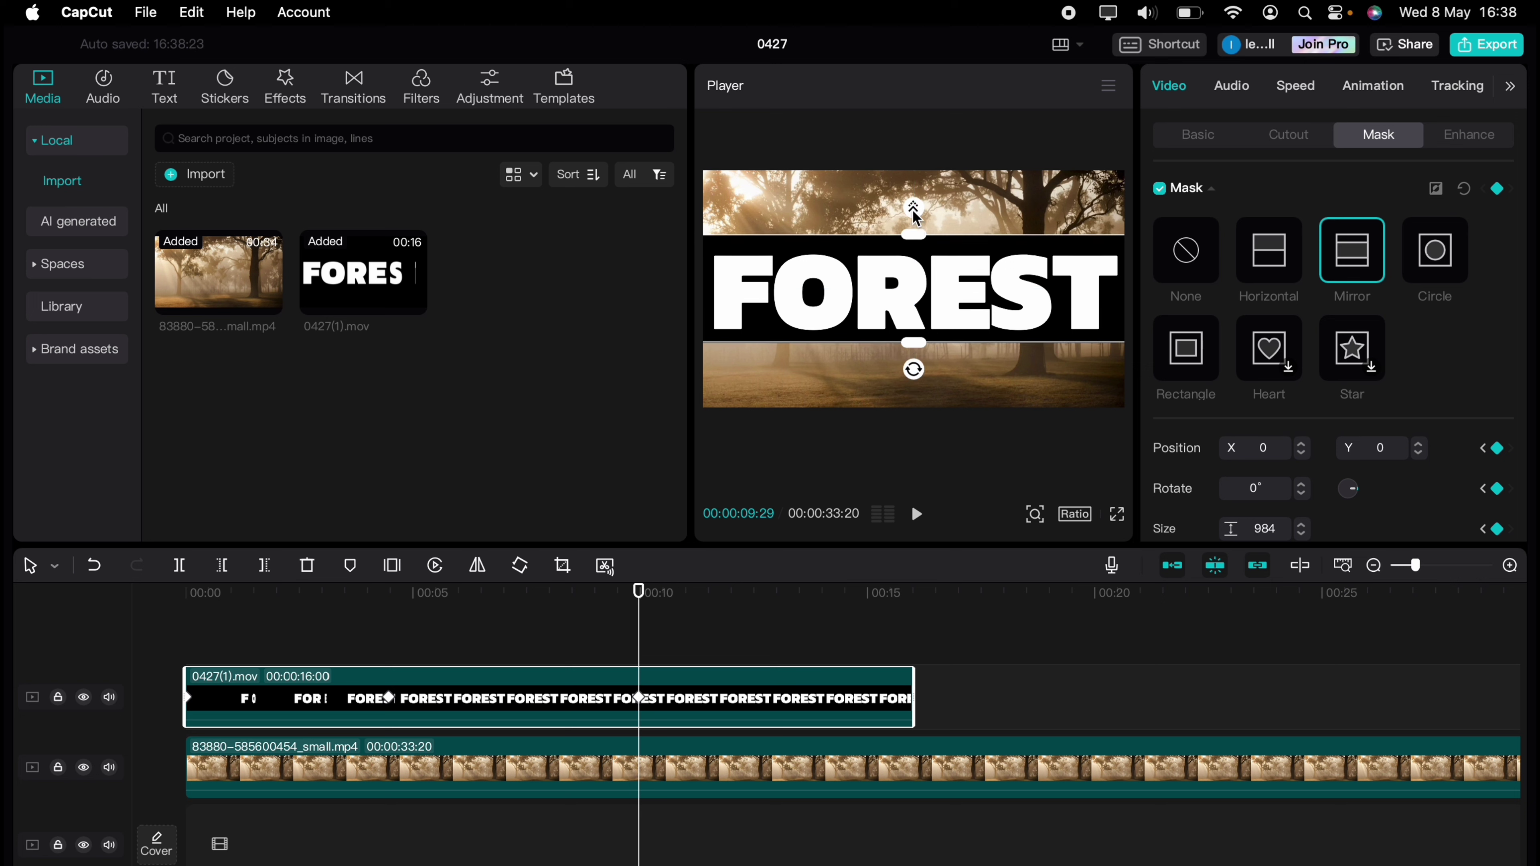
drag(914, 214, 913, 154)
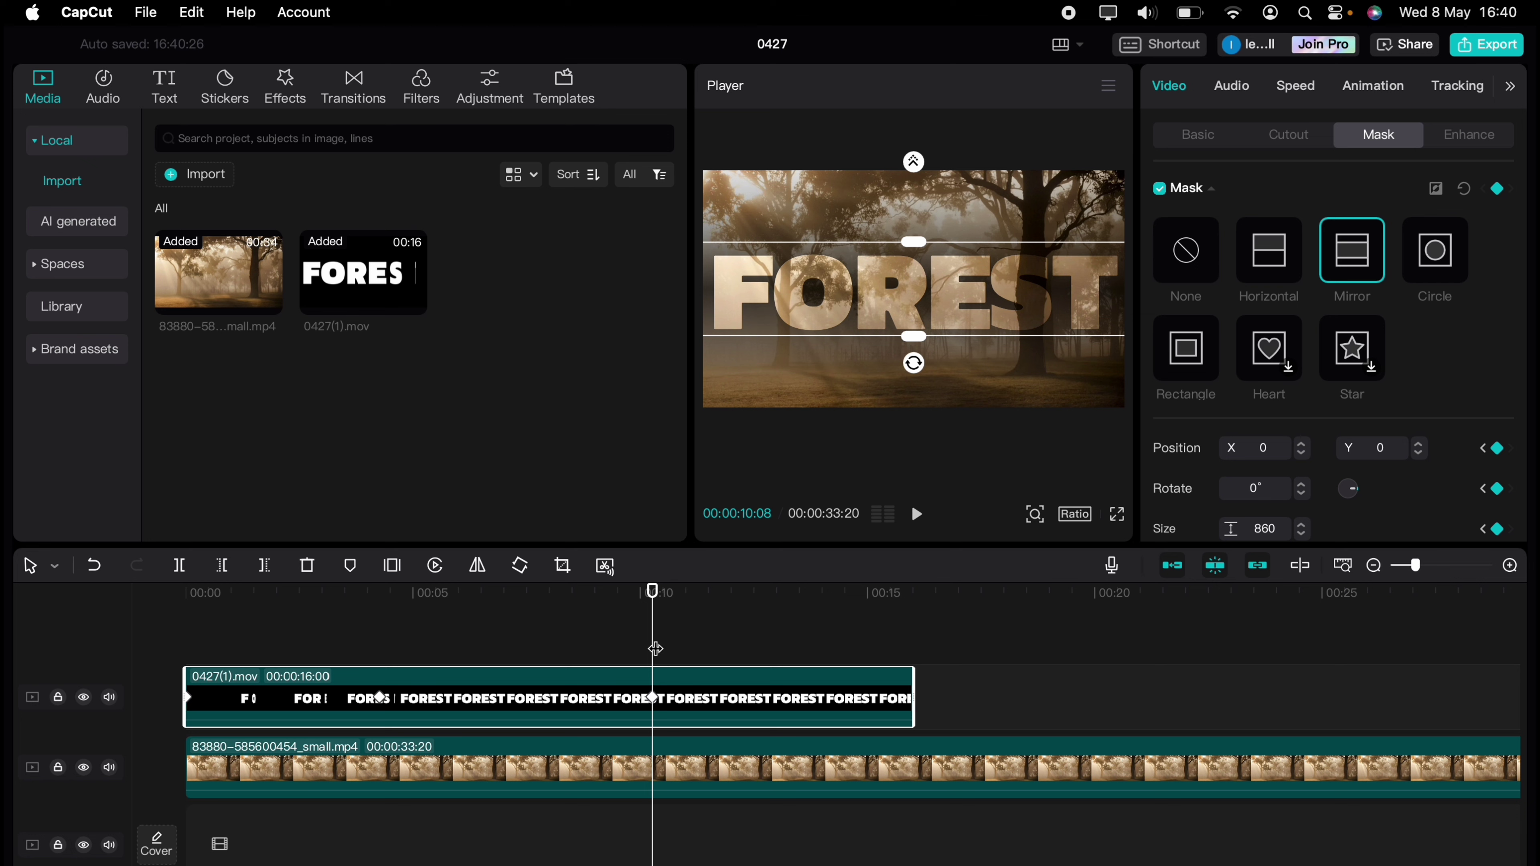
drag(916, 343, 928, 173)
Fade out 0427(1).mov with opacity keyframes of 100% at 00:00:14:01 and 0% at 00:00:16:00.
drag(657, 635, 823, 631)
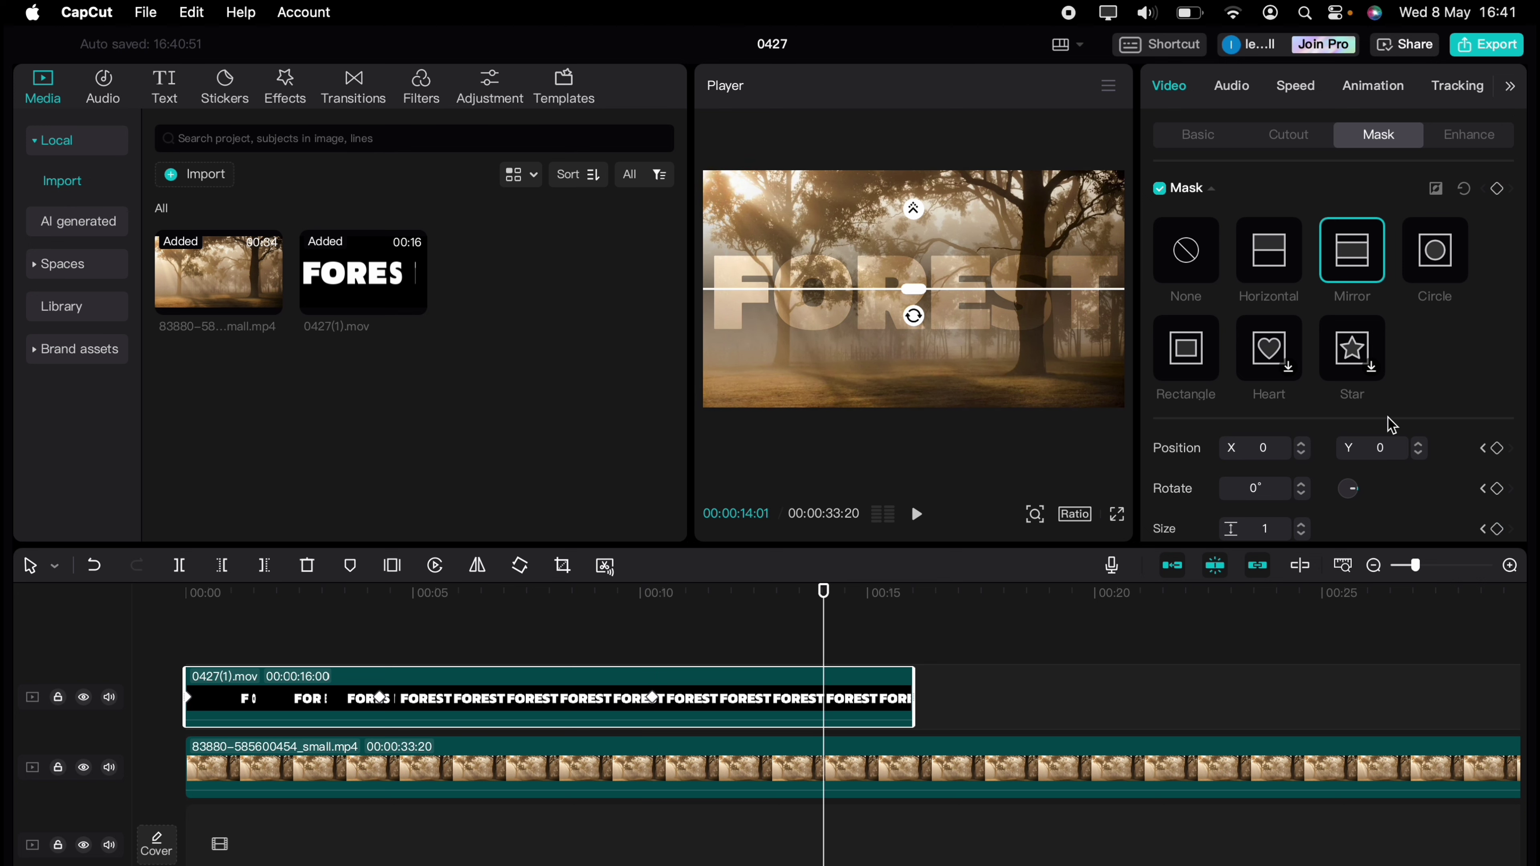
click(1199, 135)
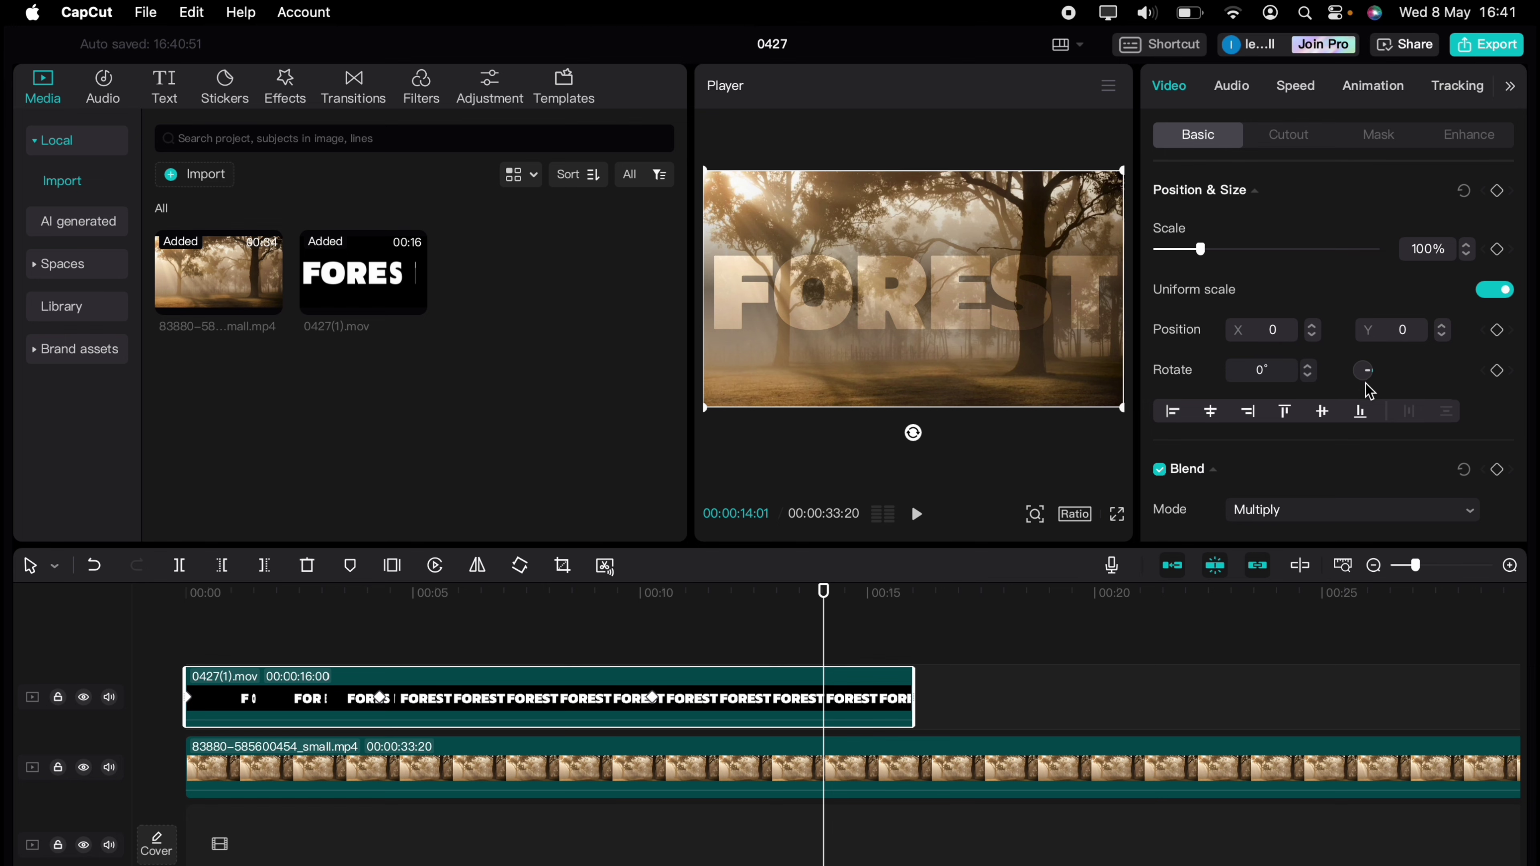
scroll(1370, 391, down, 5)
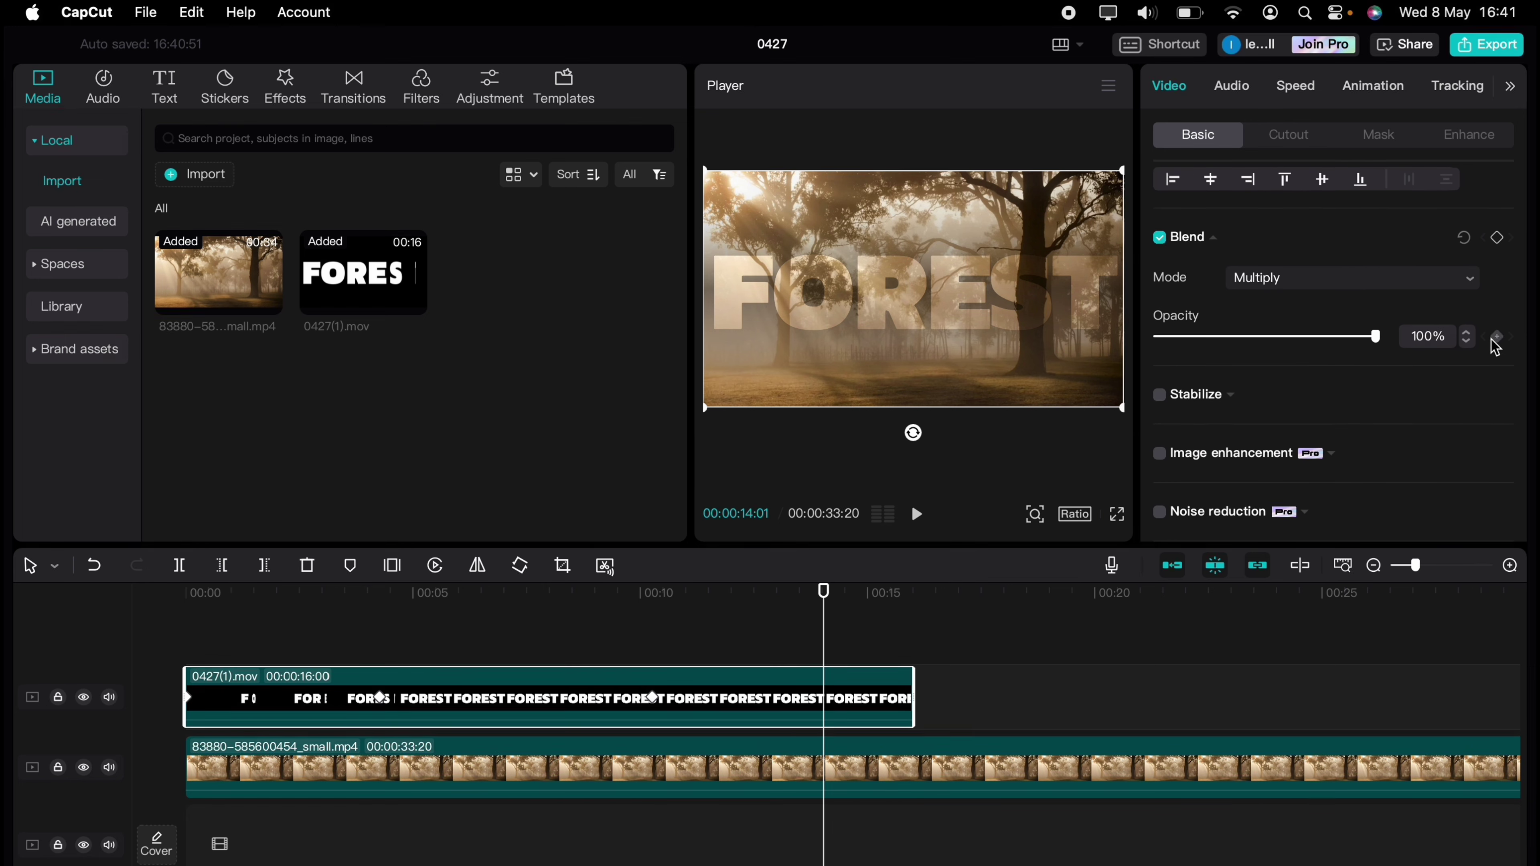
click(1497, 338)
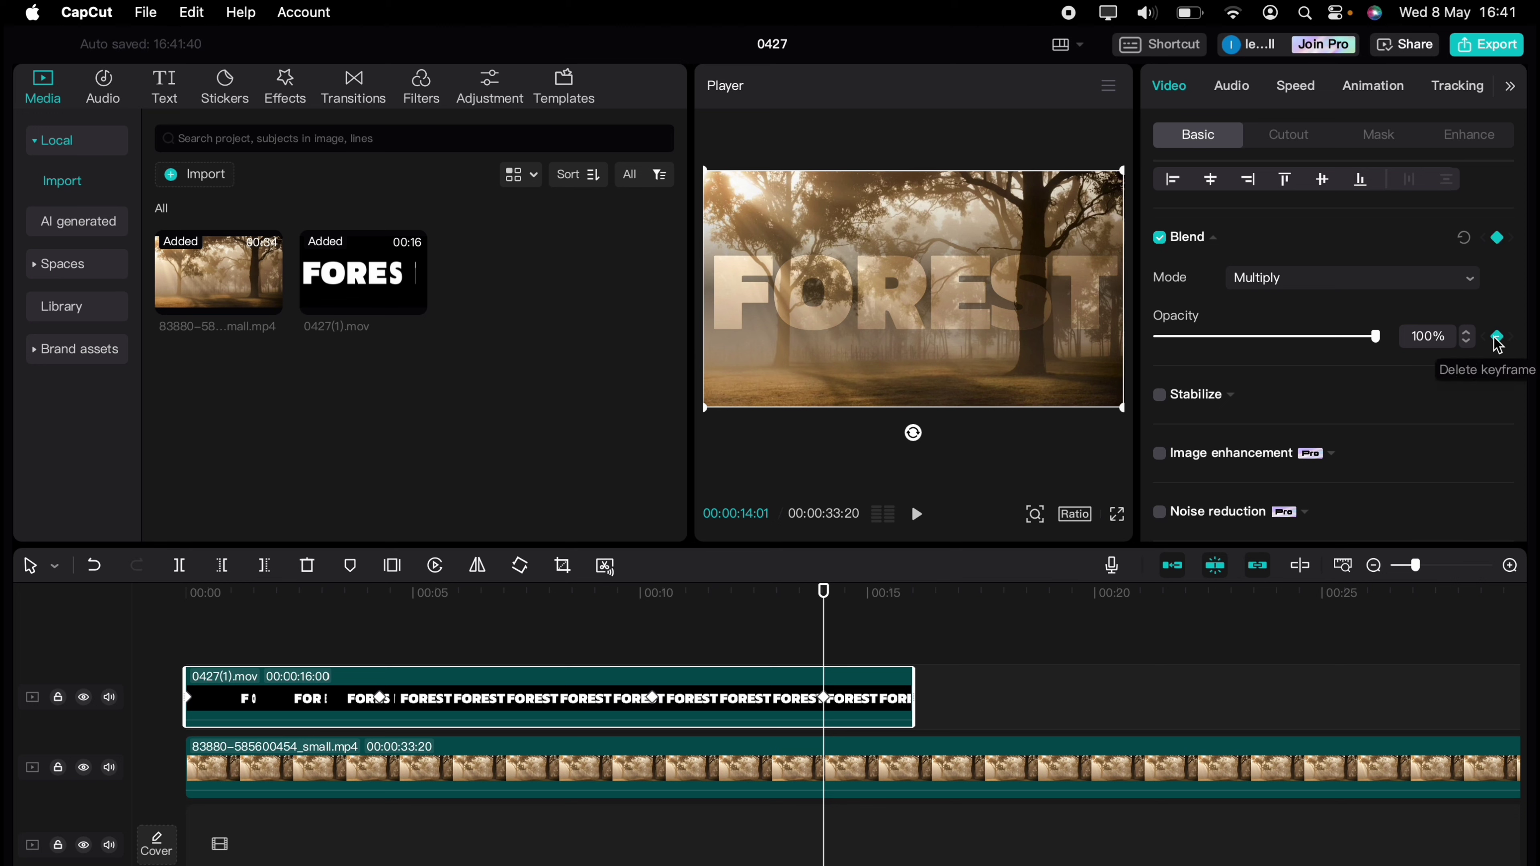
drag(829, 622, 913, 624)
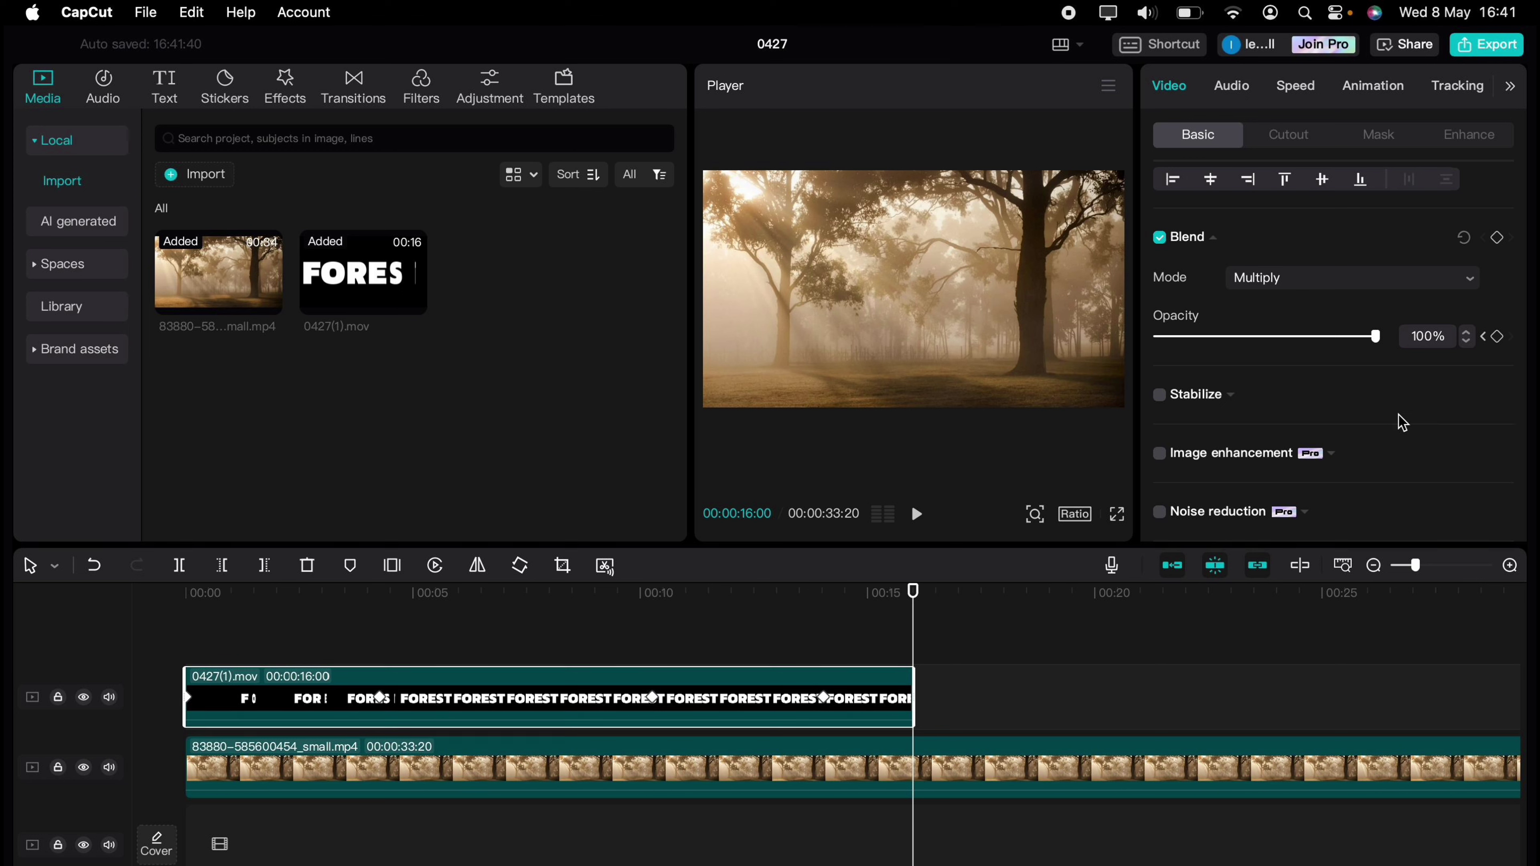
drag(1376, 338, 1190, 347)
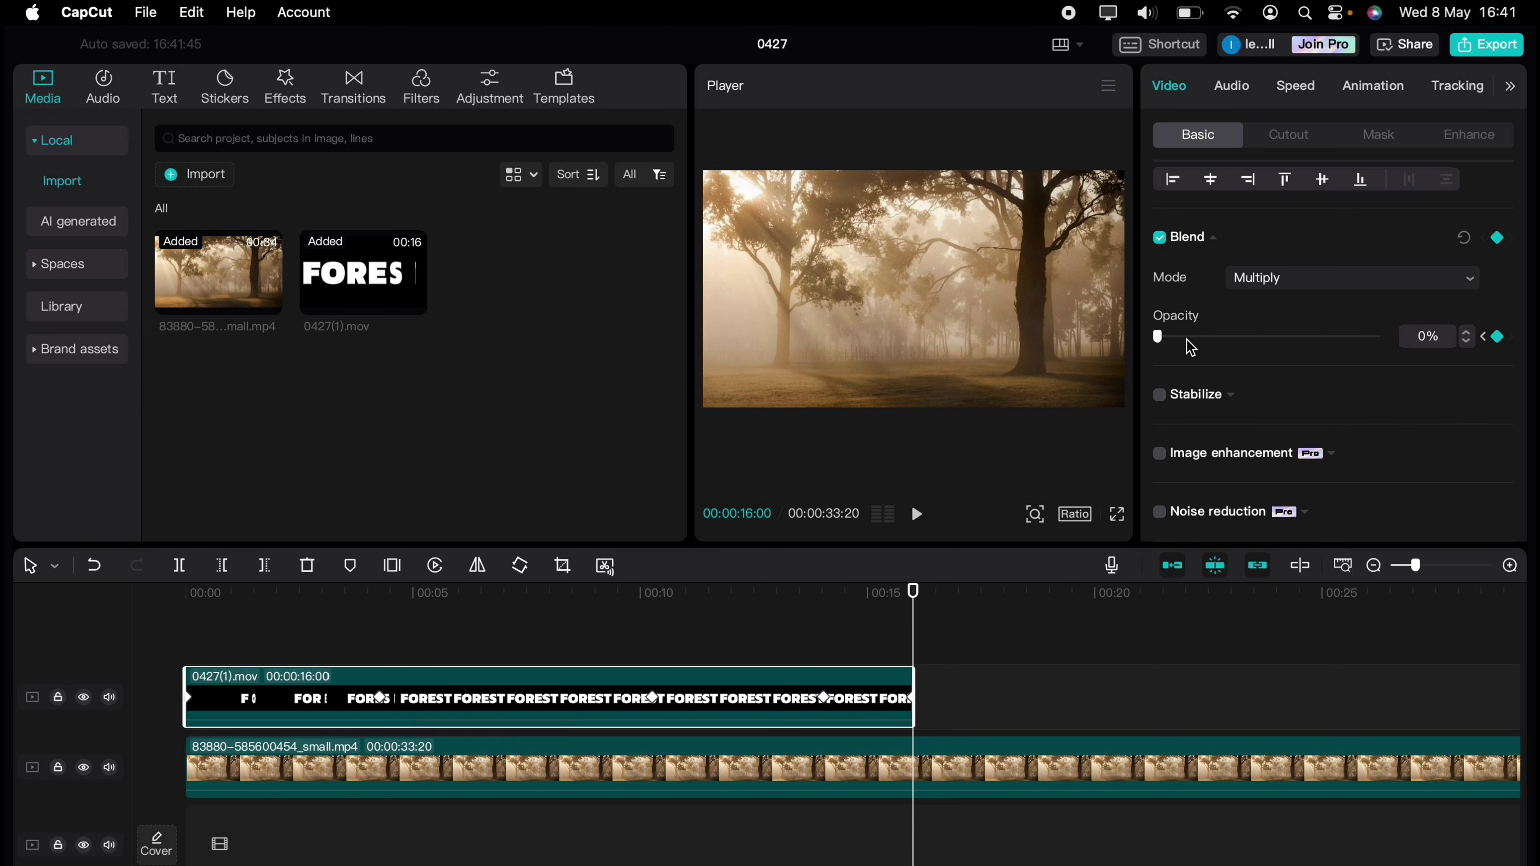
Play the timeline from the start to preview the title opening onto the forest footage and fading out.
click(203, 640)
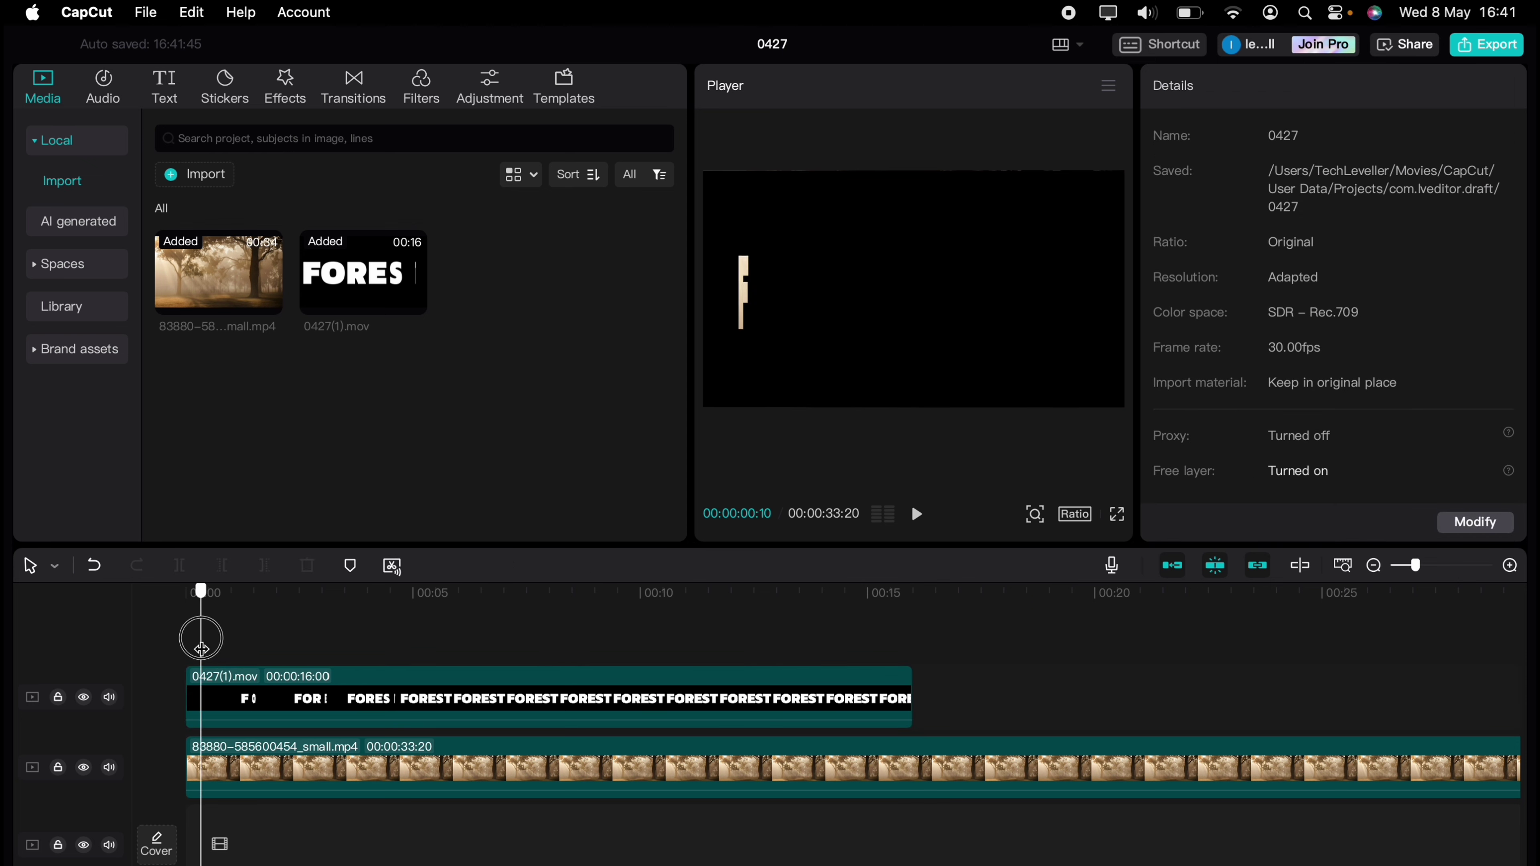
click(161, 639)
key(space)
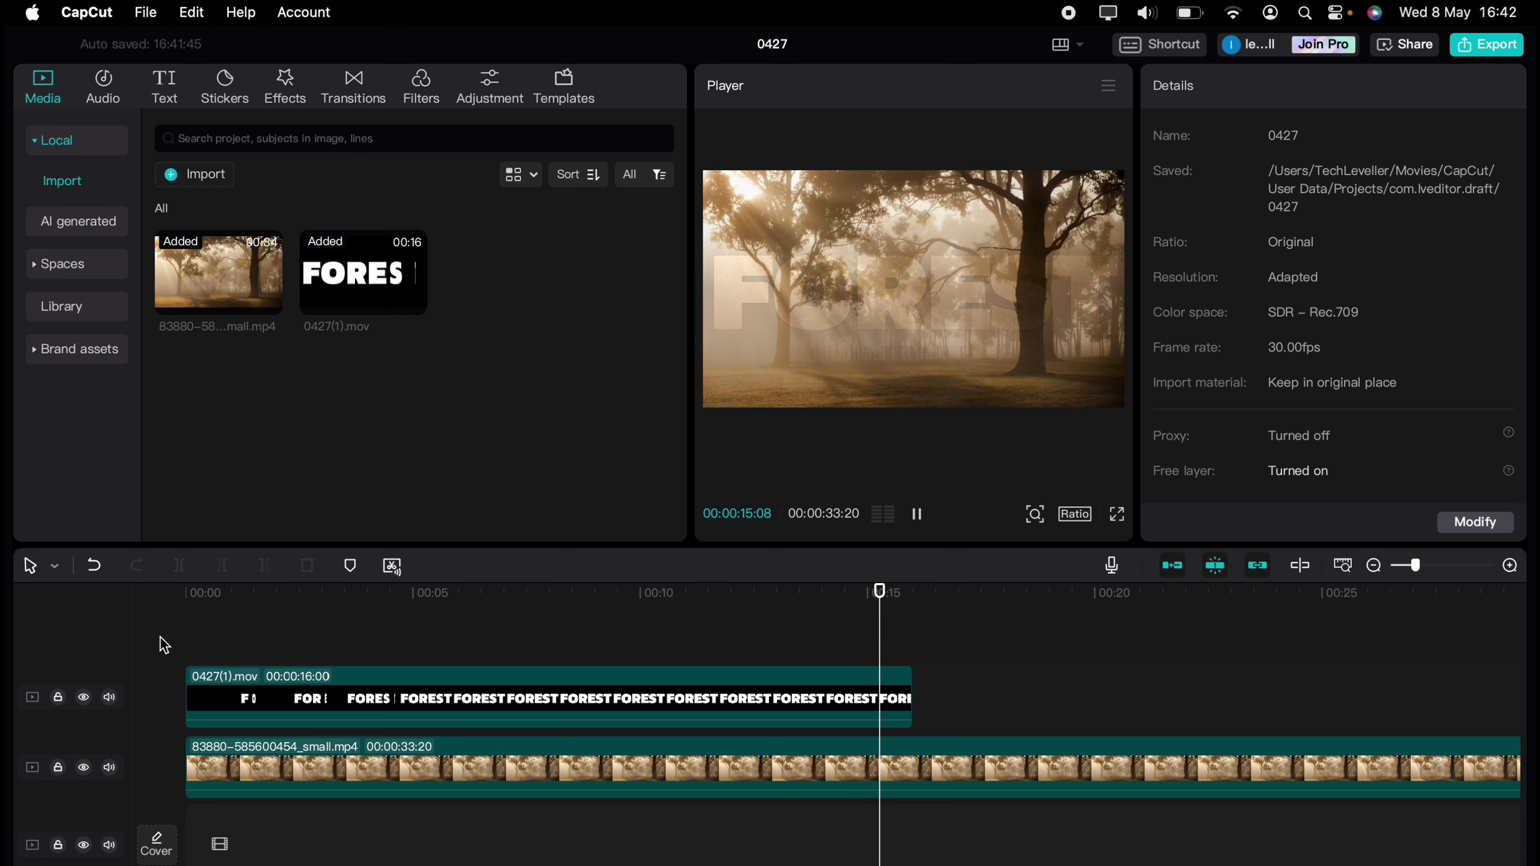
key(space)
Apply the Rotate Out 1 out-animation to the 0427(1).mov clip.
click(328, 718)
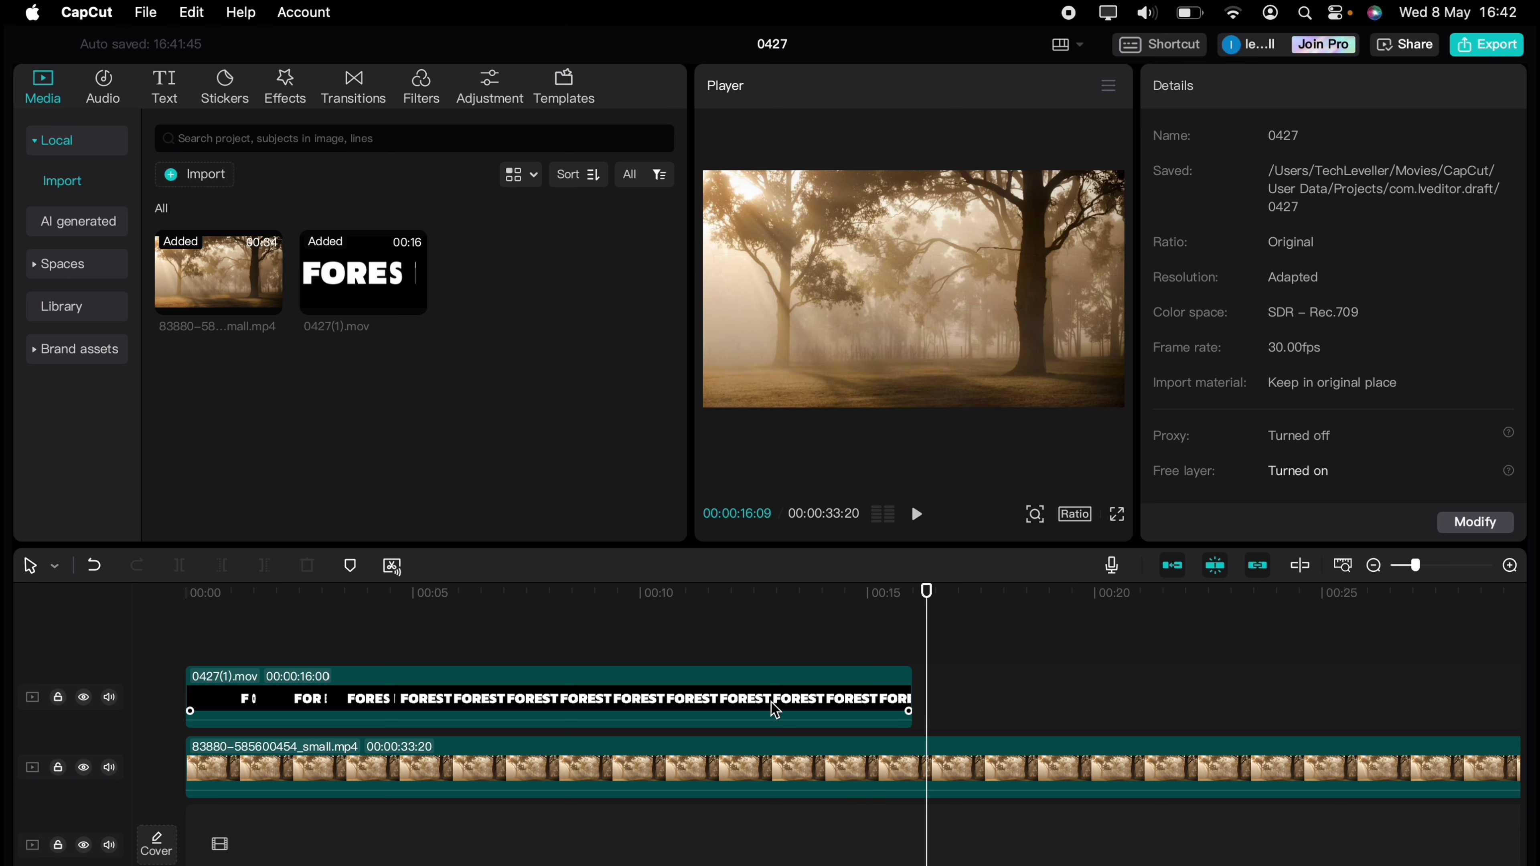
click(779, 707)
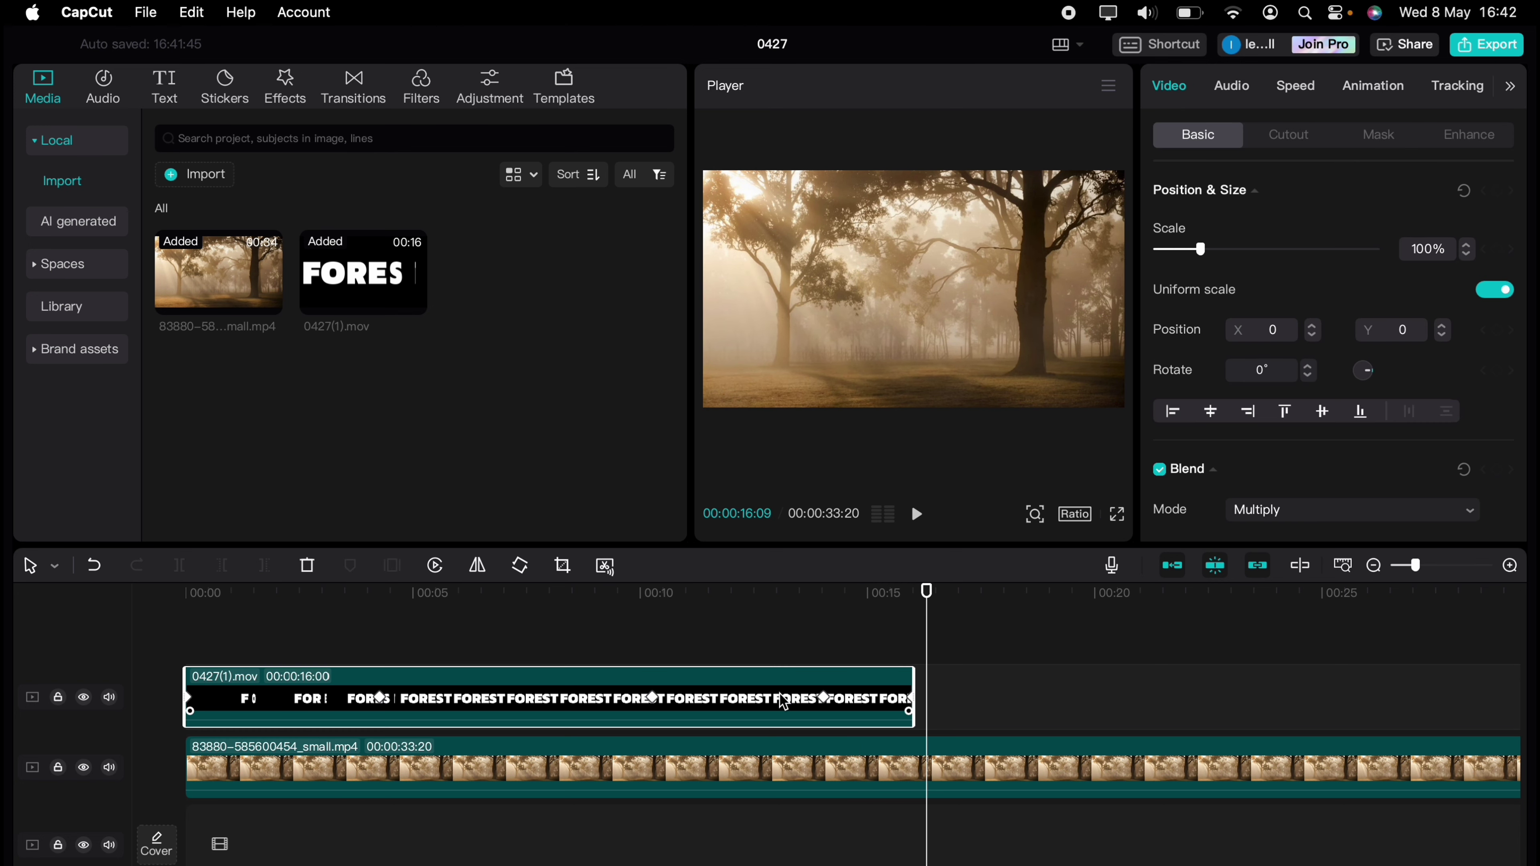
click(1374, 88)
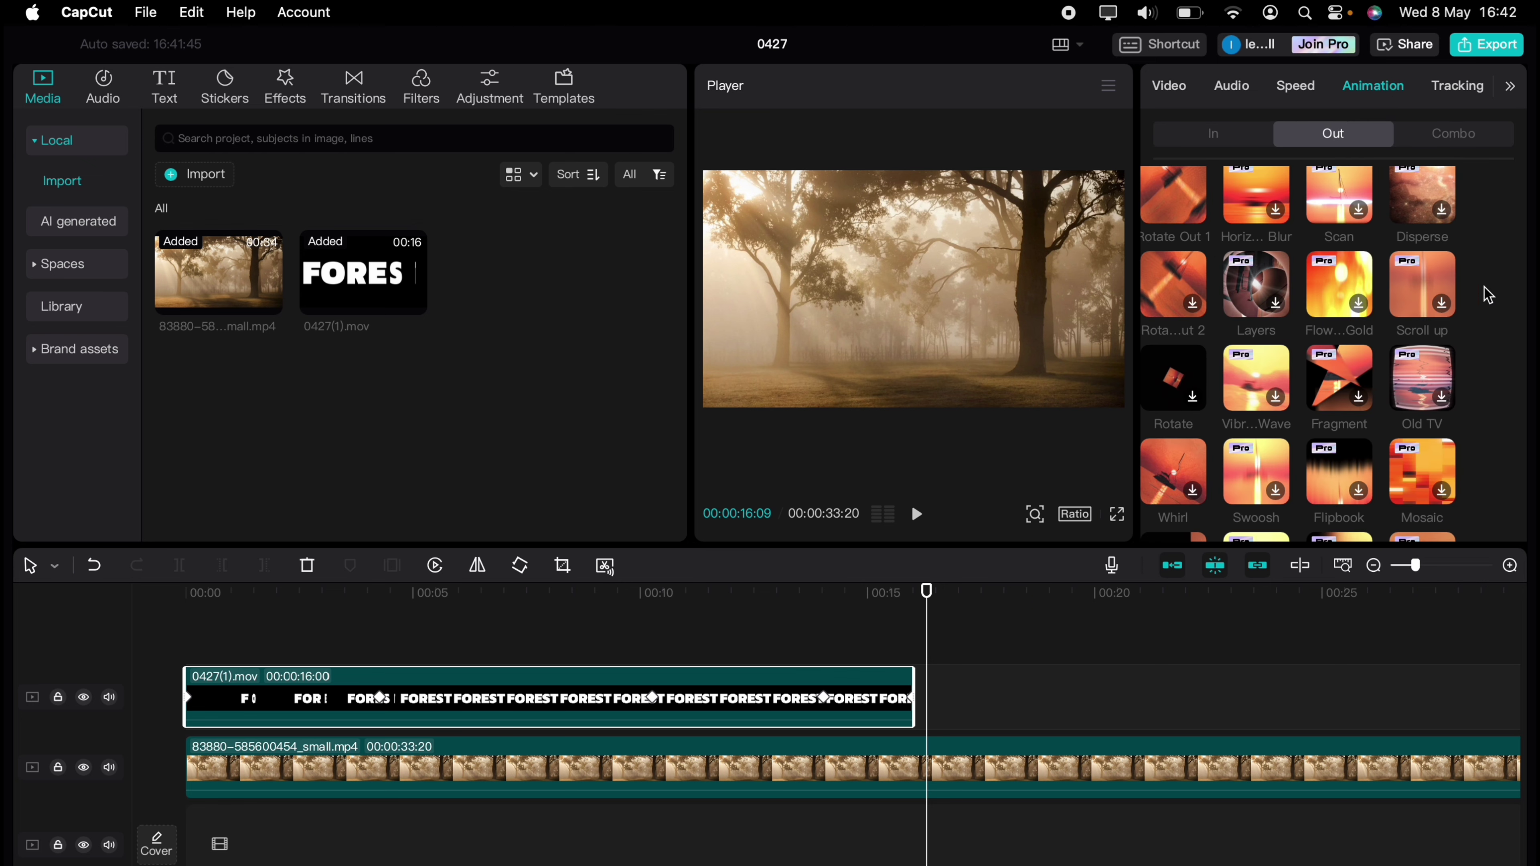
click(1167, 205)
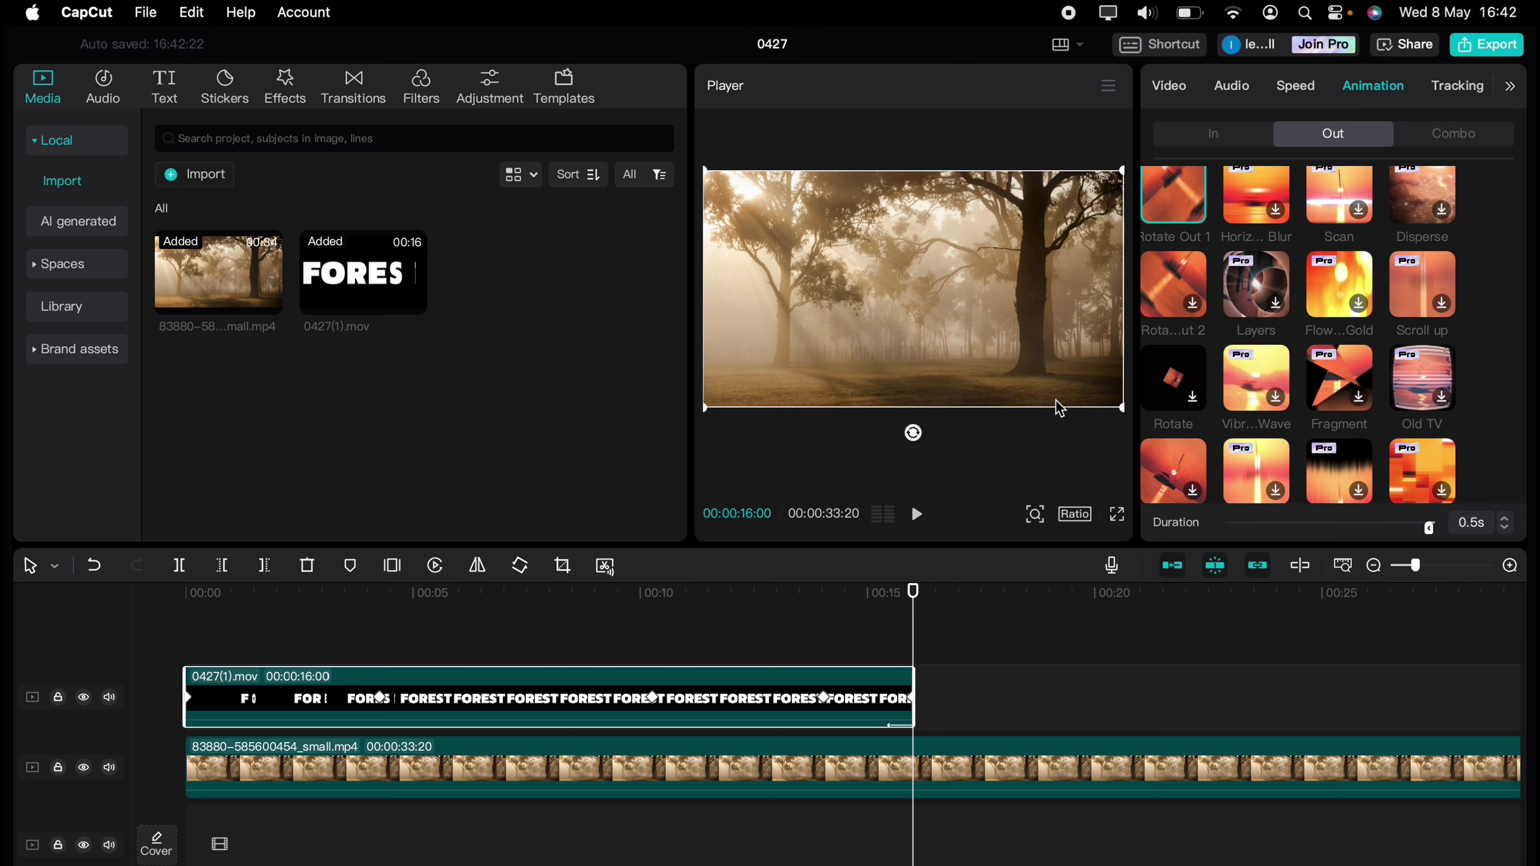
Lengthen the Rotate Out 1 animation on the 0427(1).mov clip.
click(1419, 565)
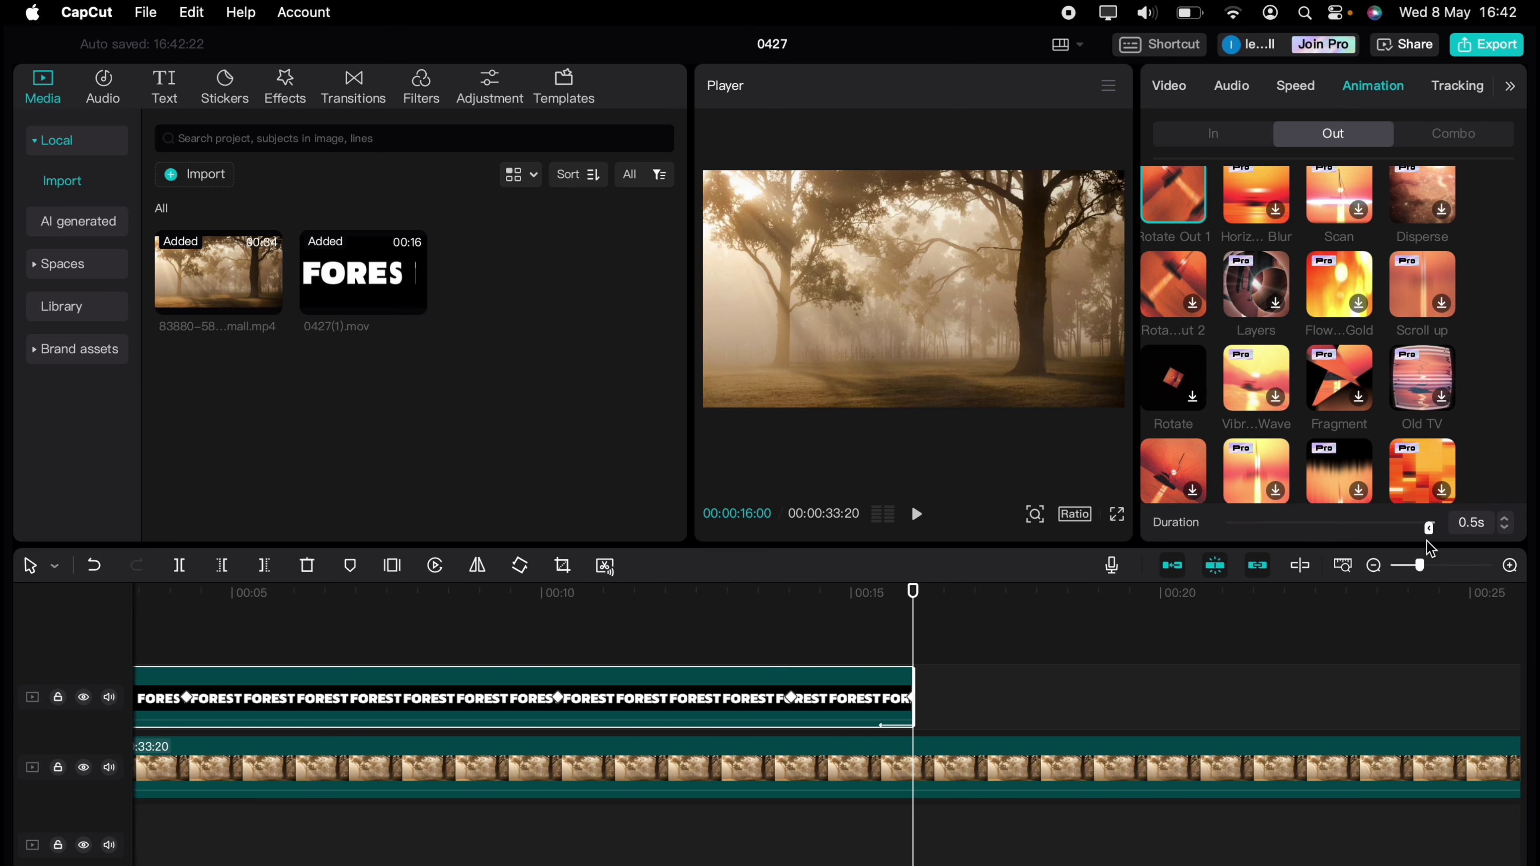
drag(1428, 525, 1372, 527)
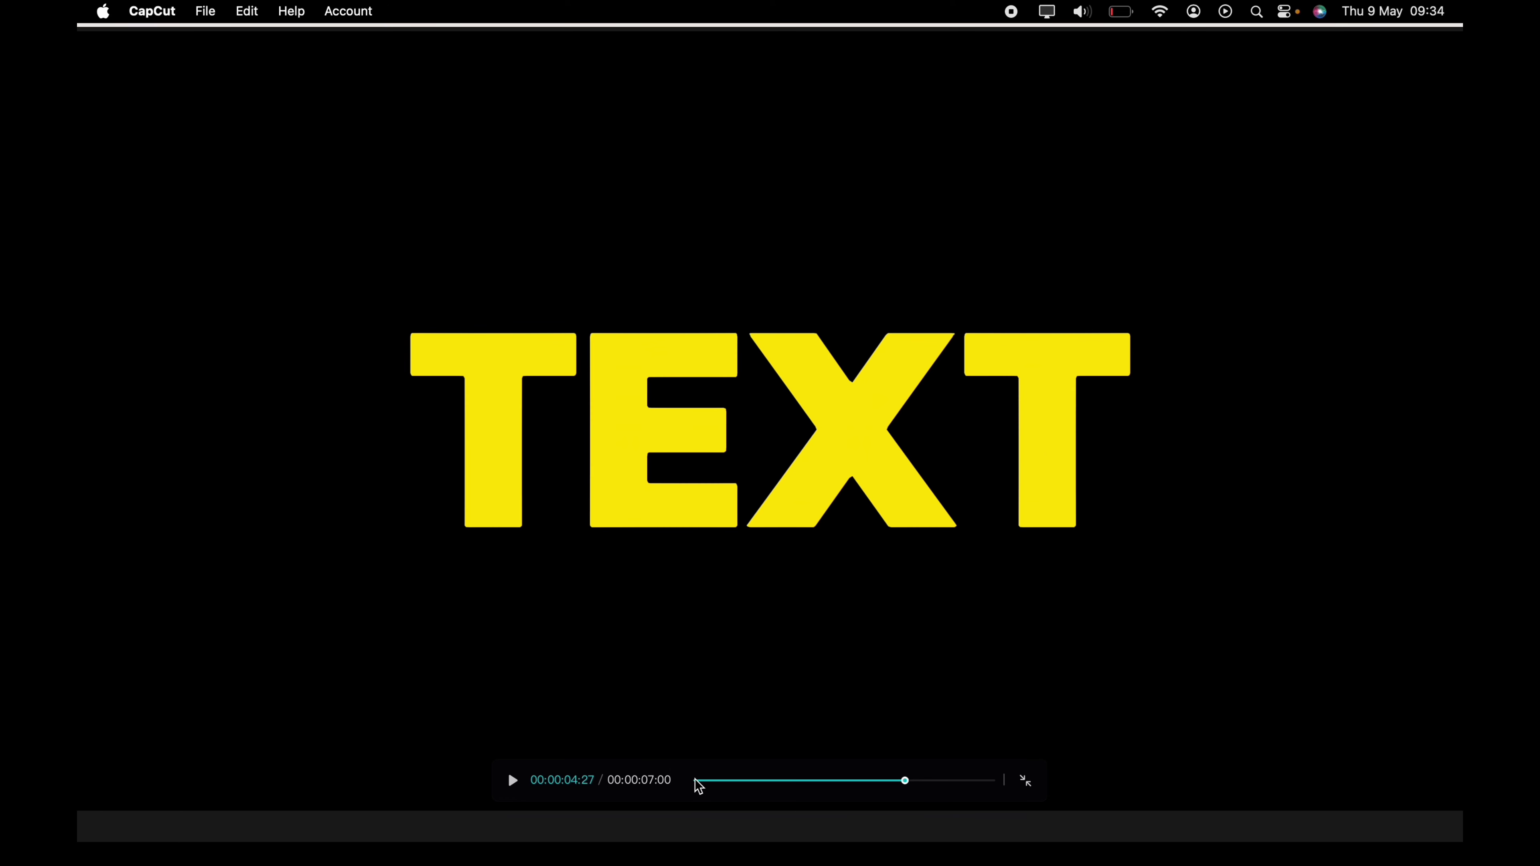
Play the yellow TEXT animation from the start in the full-screen preview.
click(695, 782)
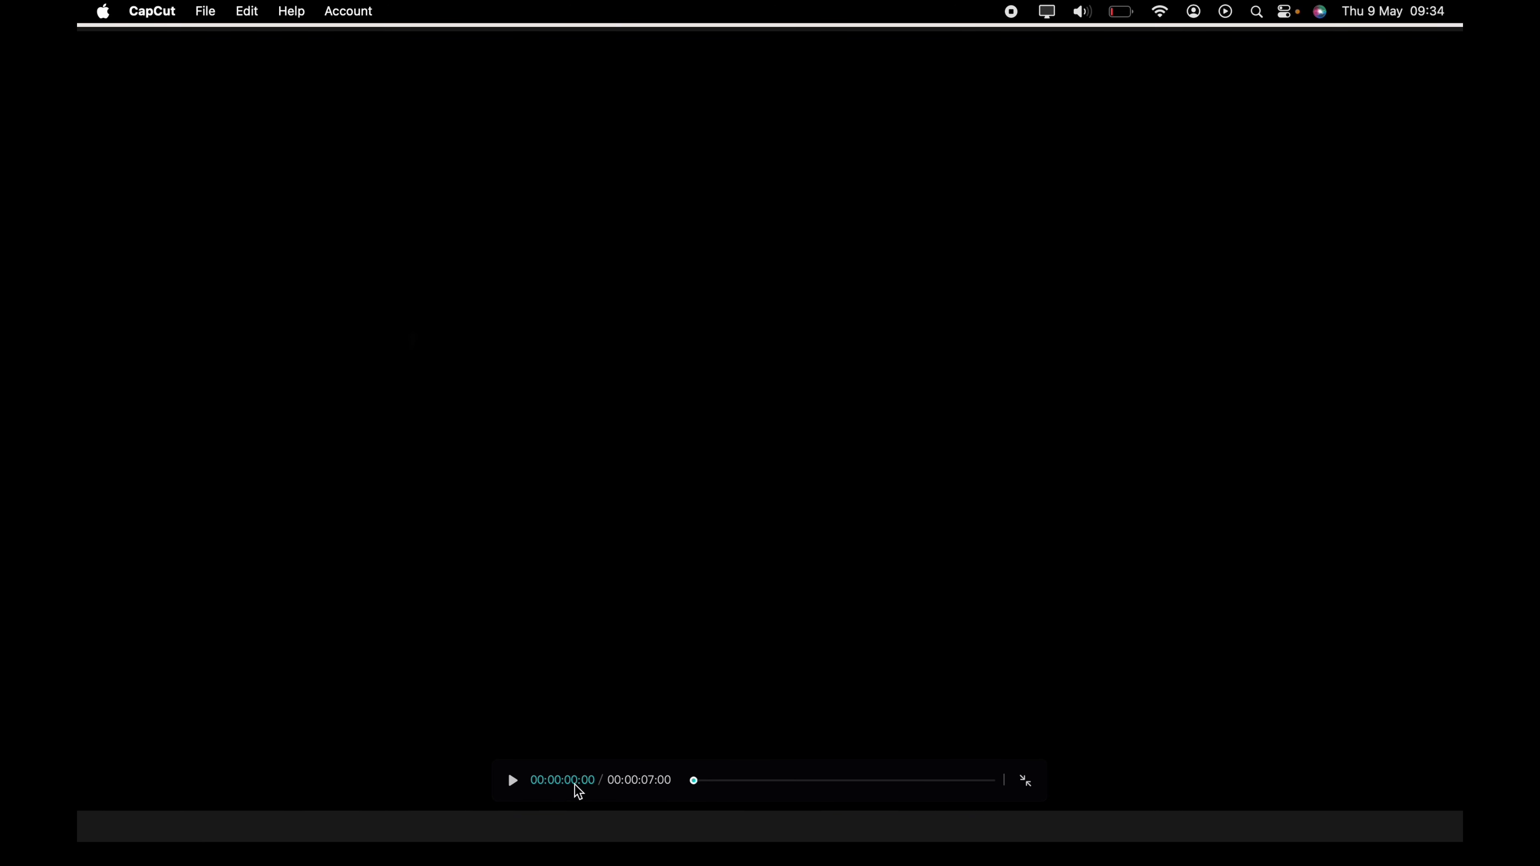
click(520, 781)
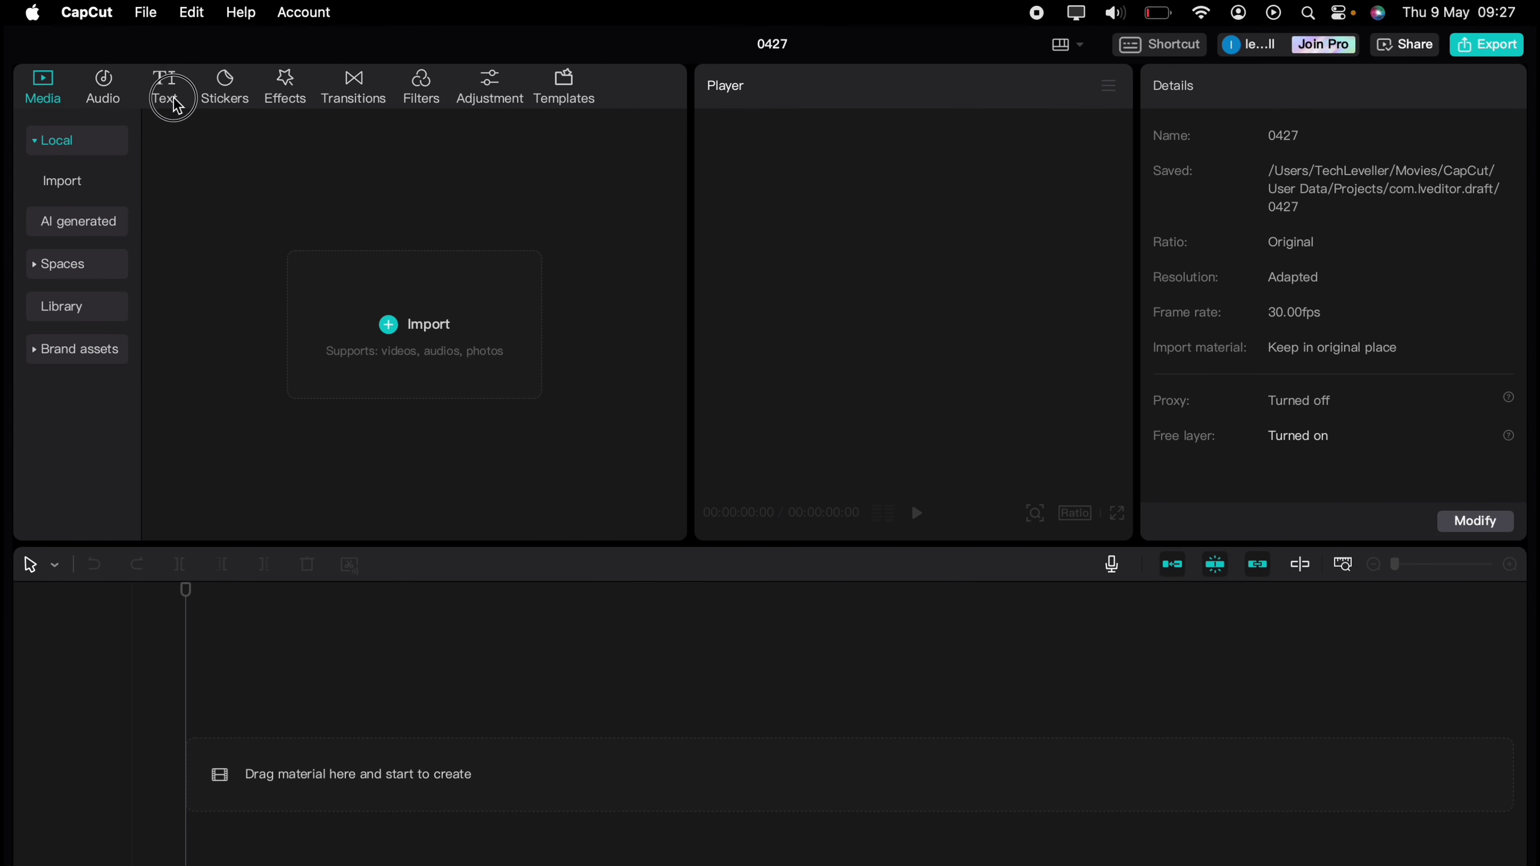
Add a default text clip at the start of the empty timeline and change its wording to TEXT.
click(180, 99)
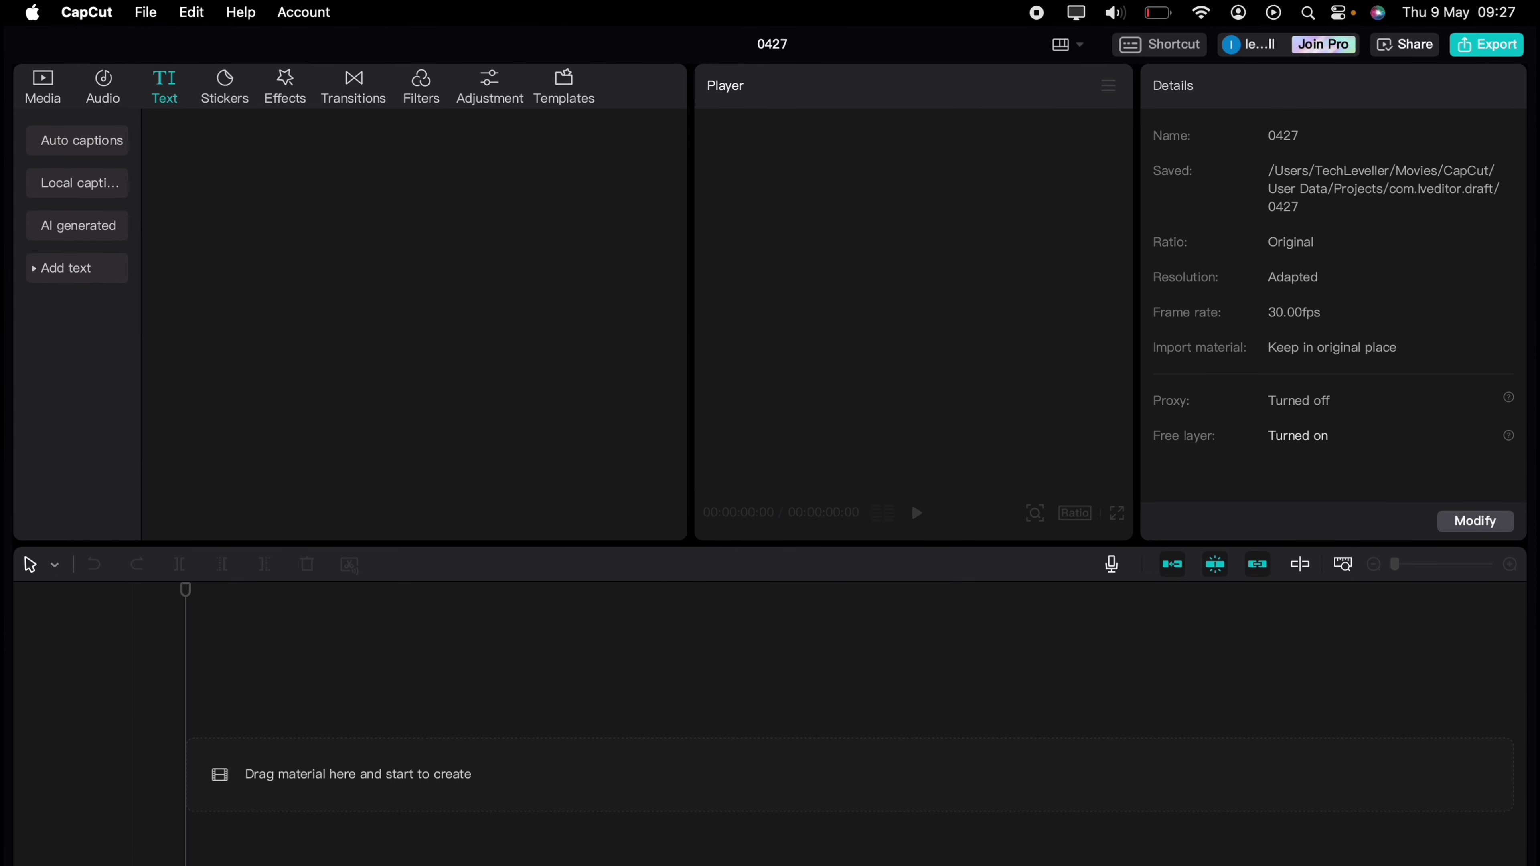
drag(200, 280, 189, 735)
click(241, 716)
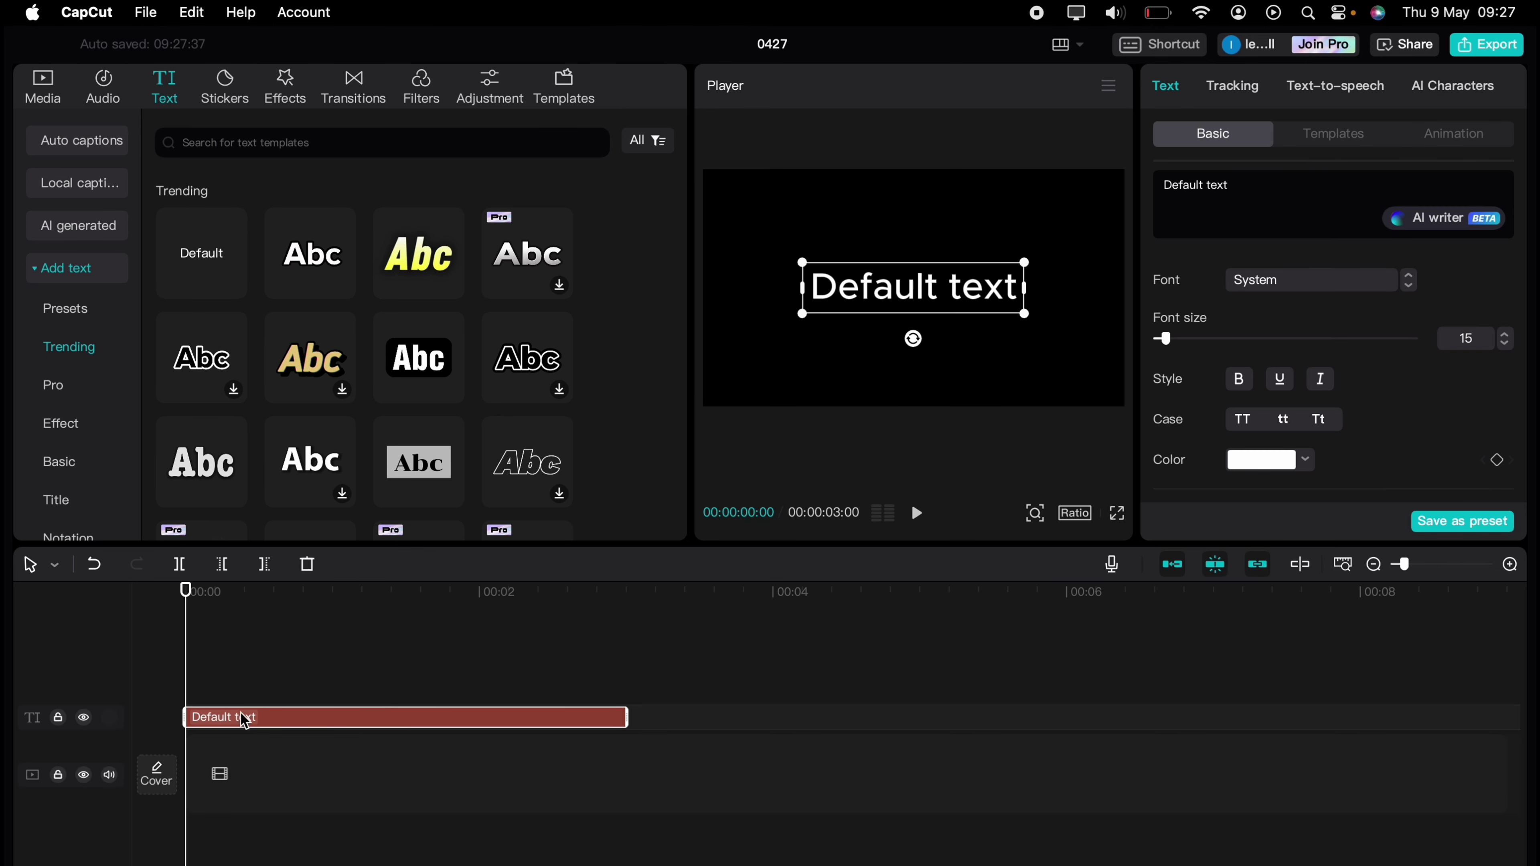
drag(1163, 185, 1229, 193)
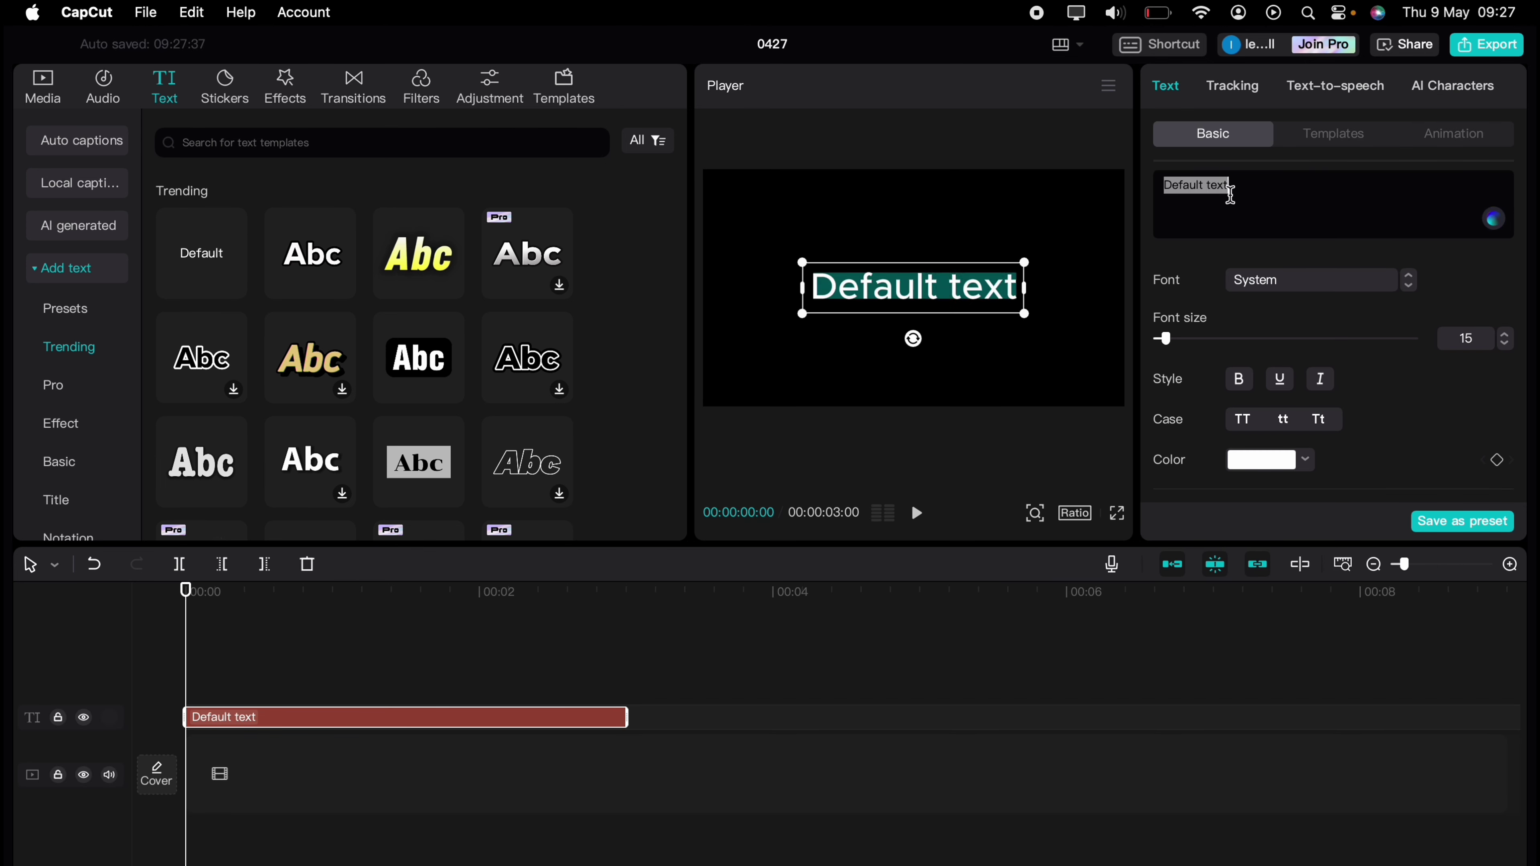
text(TEXT)
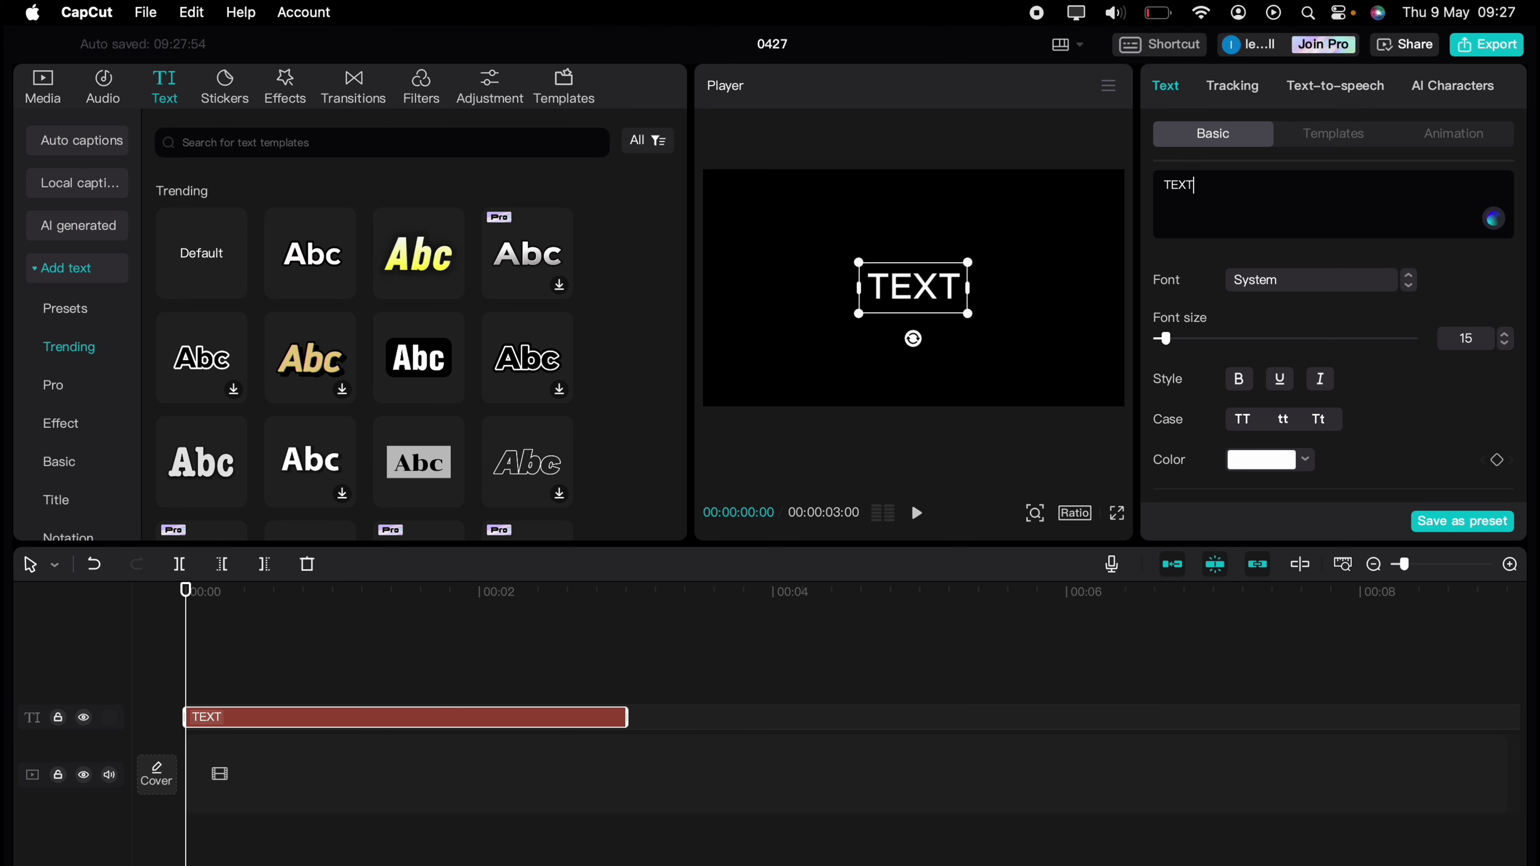
Enlarge the TEXT title to font size 33 and colour it yellow.
scroll(1504, 338, up, 18)
click(1306, 460)
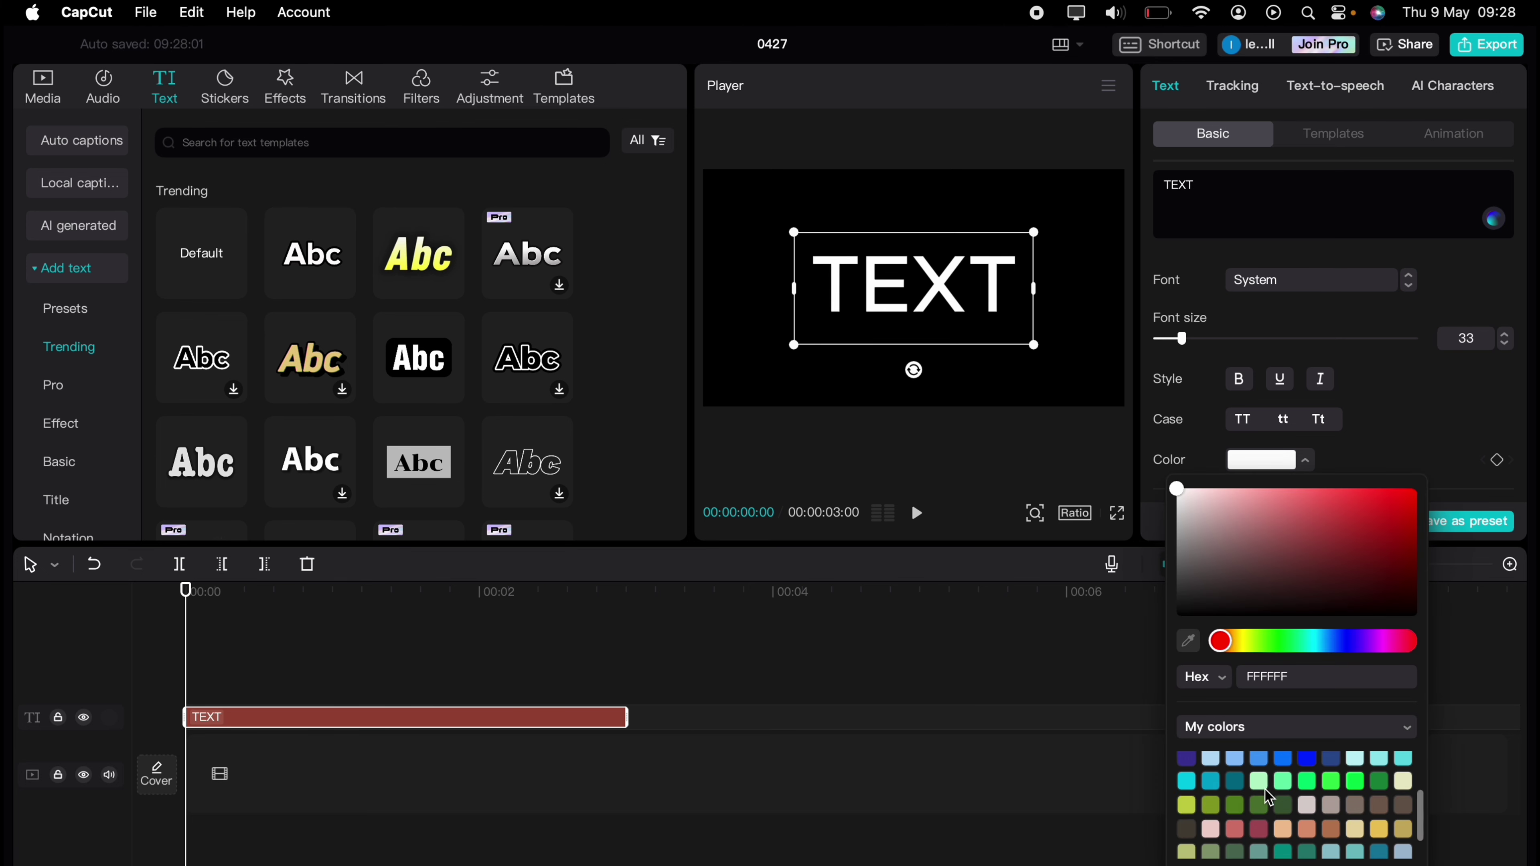
click(1262, 784)
click(1413, 493)
Set the TEXT title's font to Kanit-Bold and its font size to 56.
click(1294, 282)
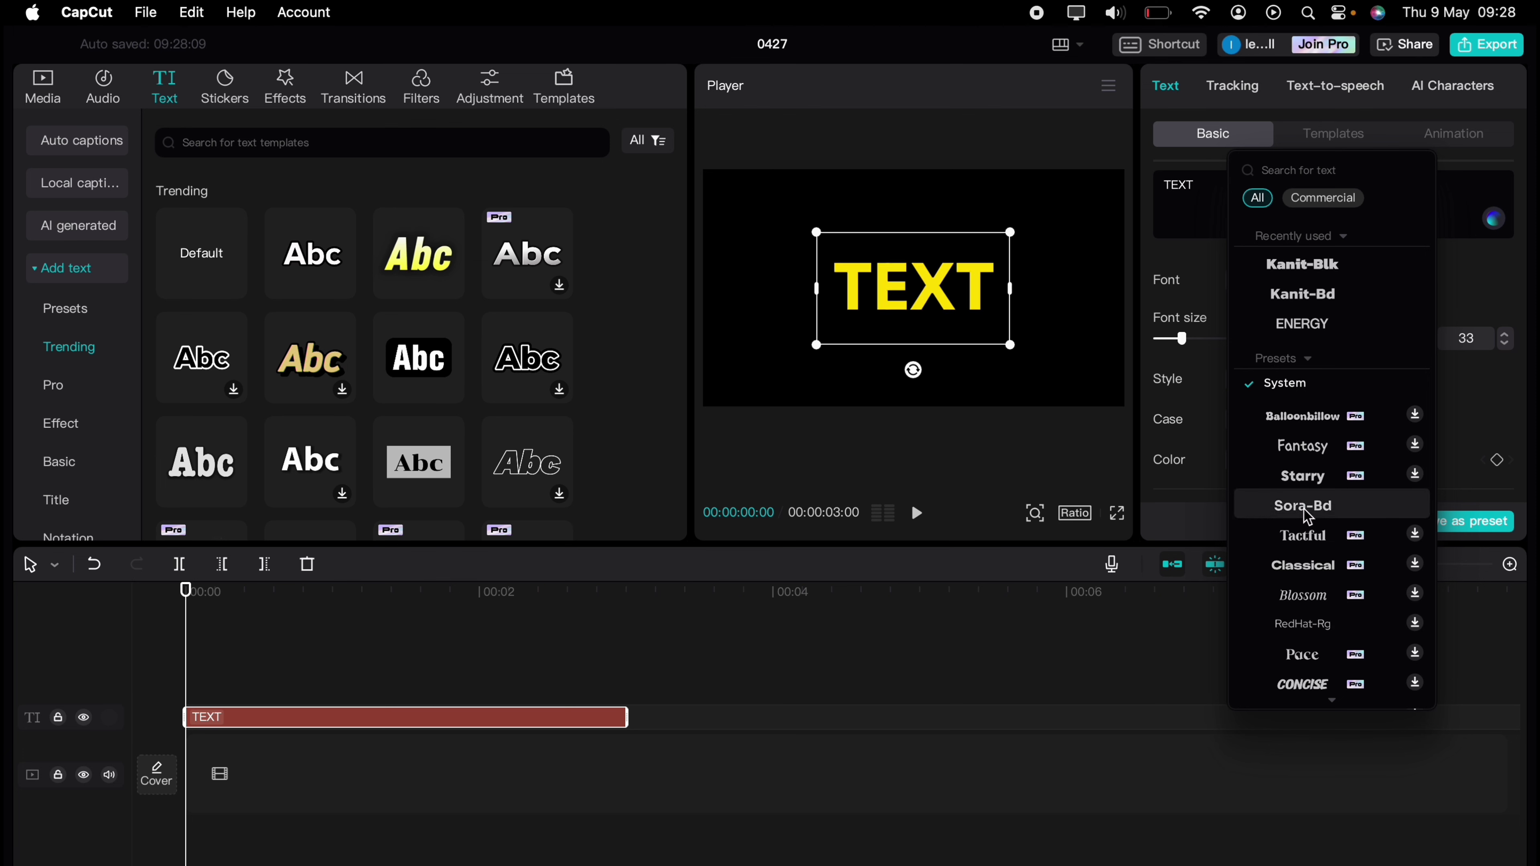
click(1304, 294)
scroll(1506, 341, down, 20)
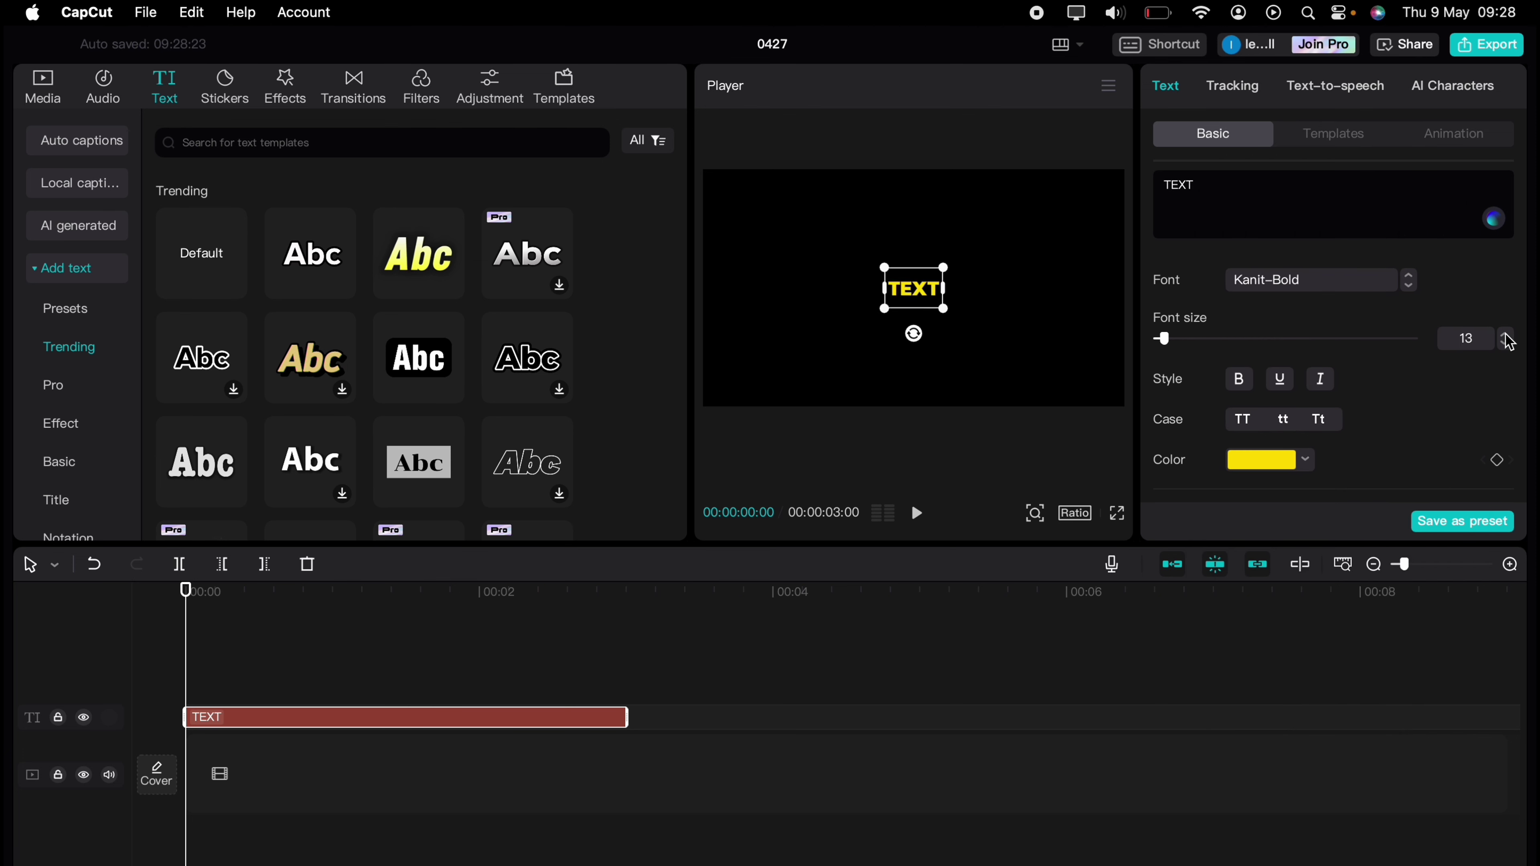
scroll(1508, 342, up, 20)
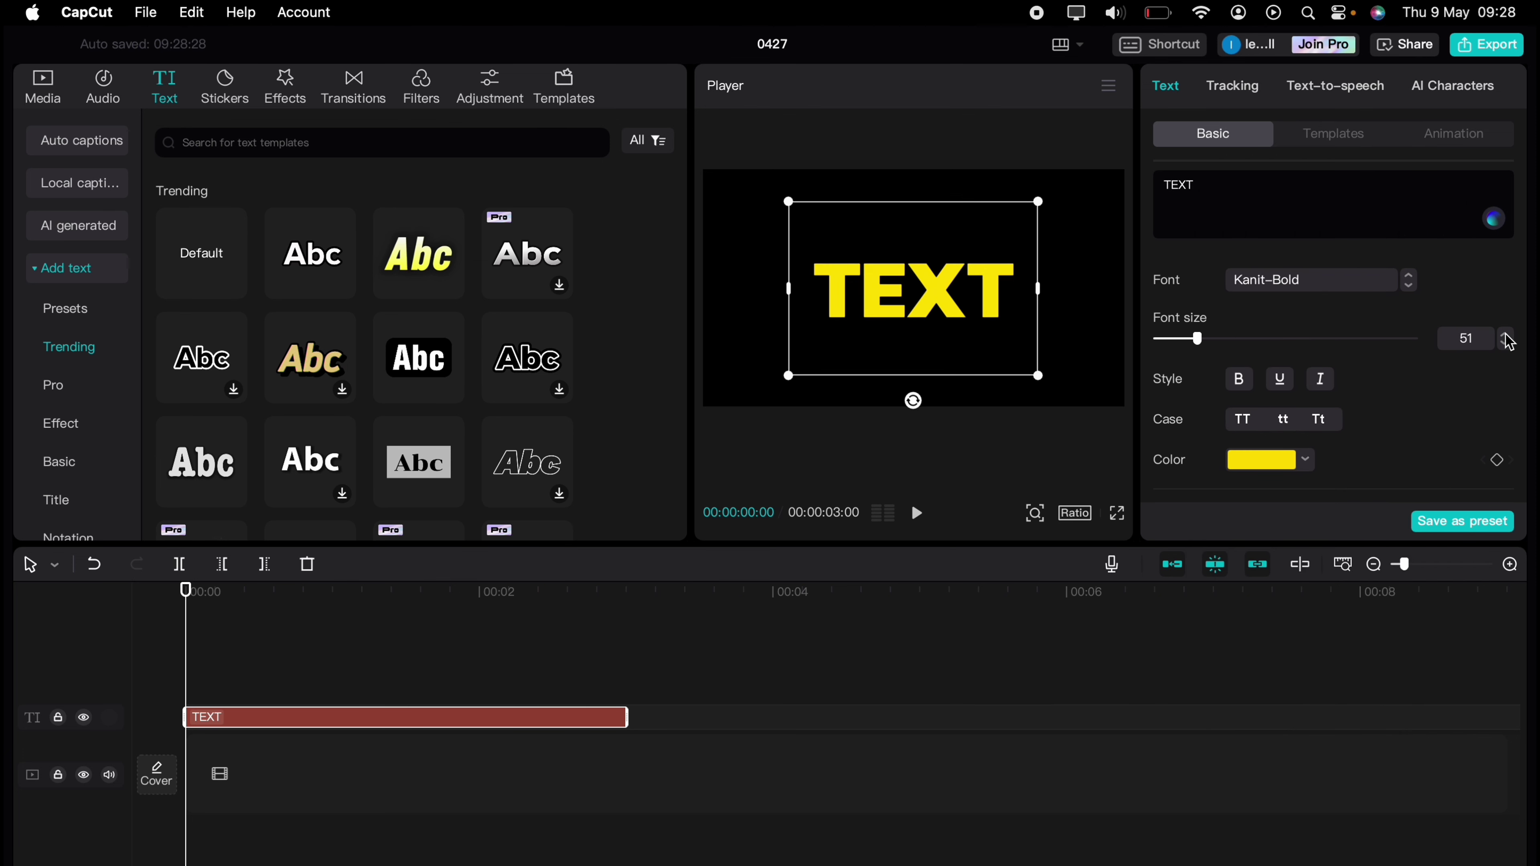
scroll(1508, 341, up, 5)
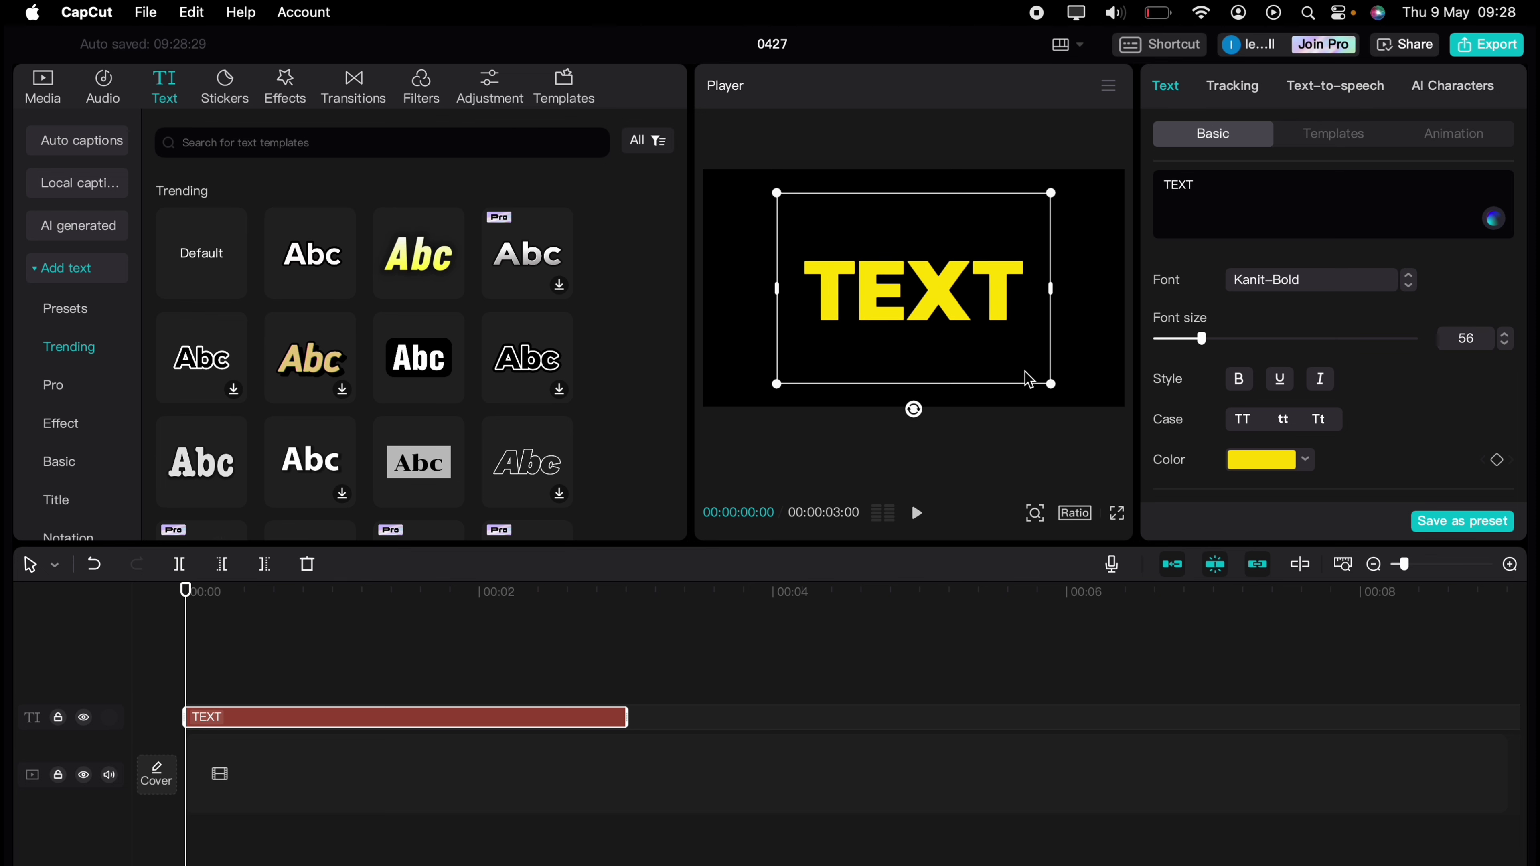
Extend the TEXT clip to 00:00:07:00 and convert it into a compound clip.
drag(628, 717, 1214, 741)
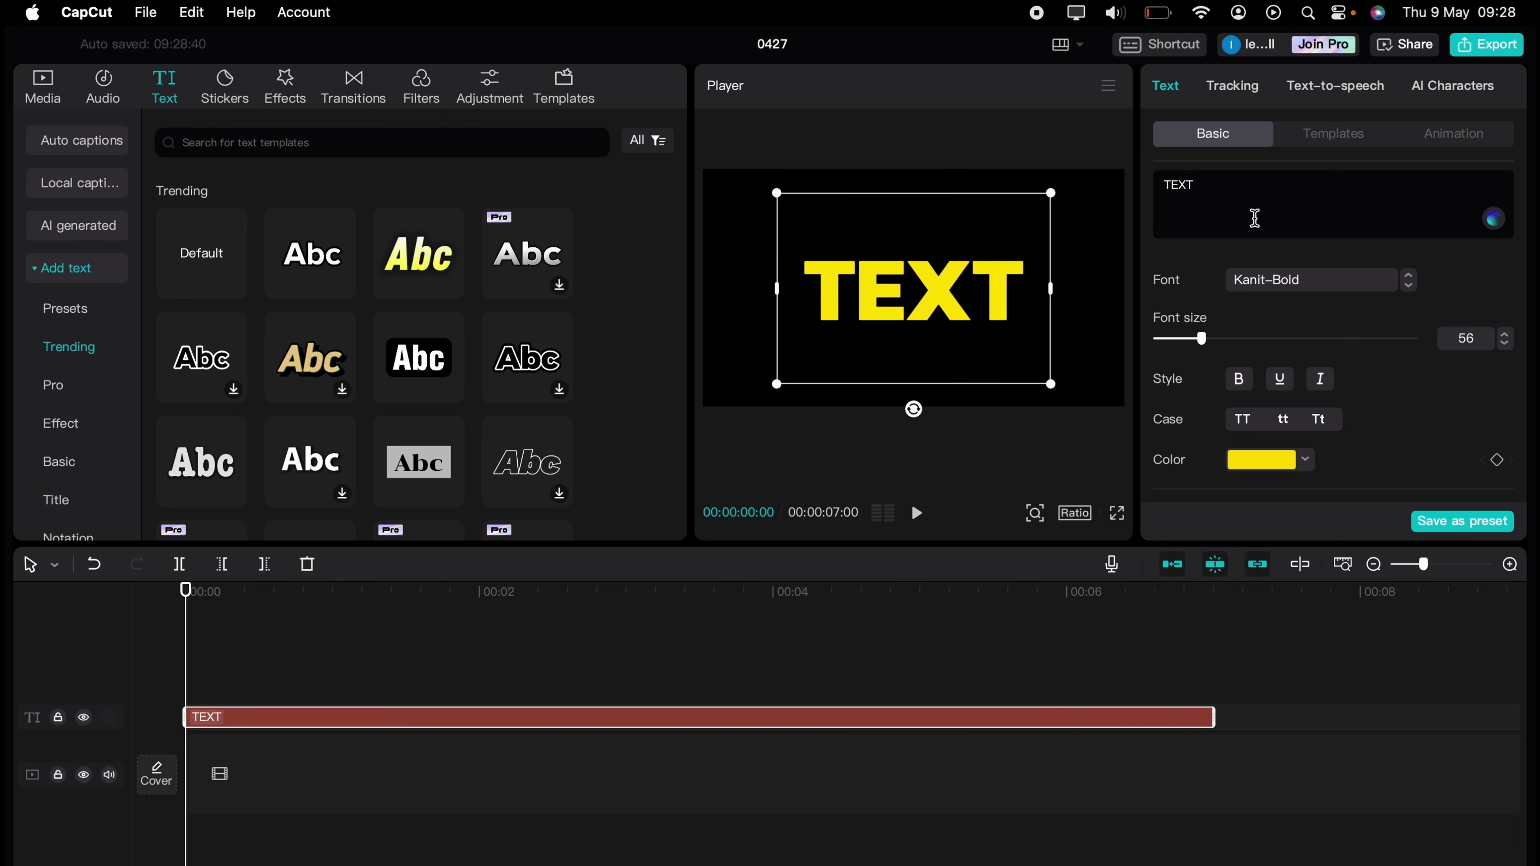
click(203, 649)
click(209, 718)
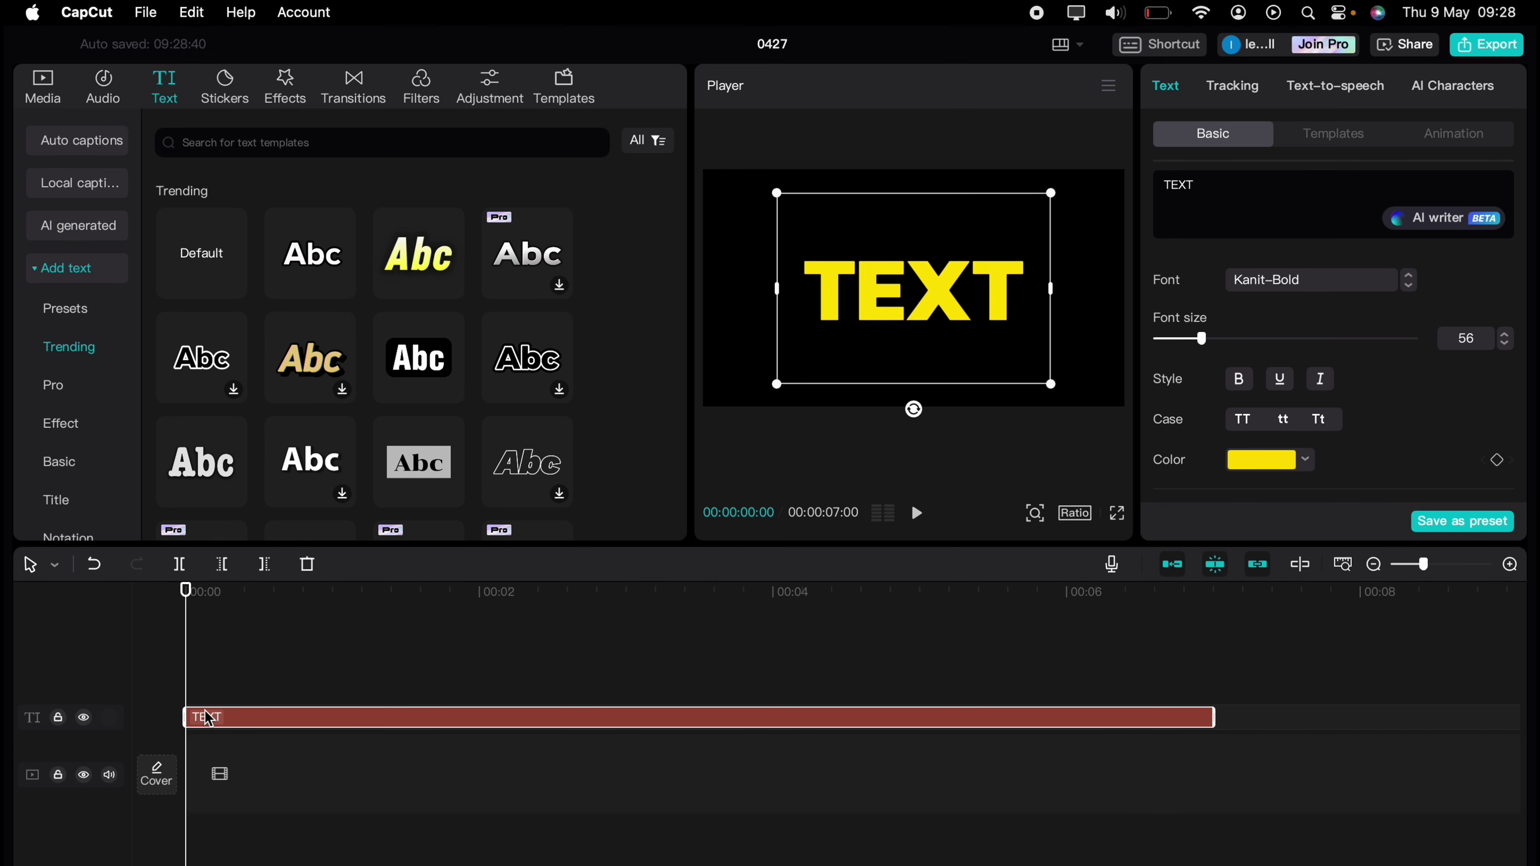
right_click(261, 718)
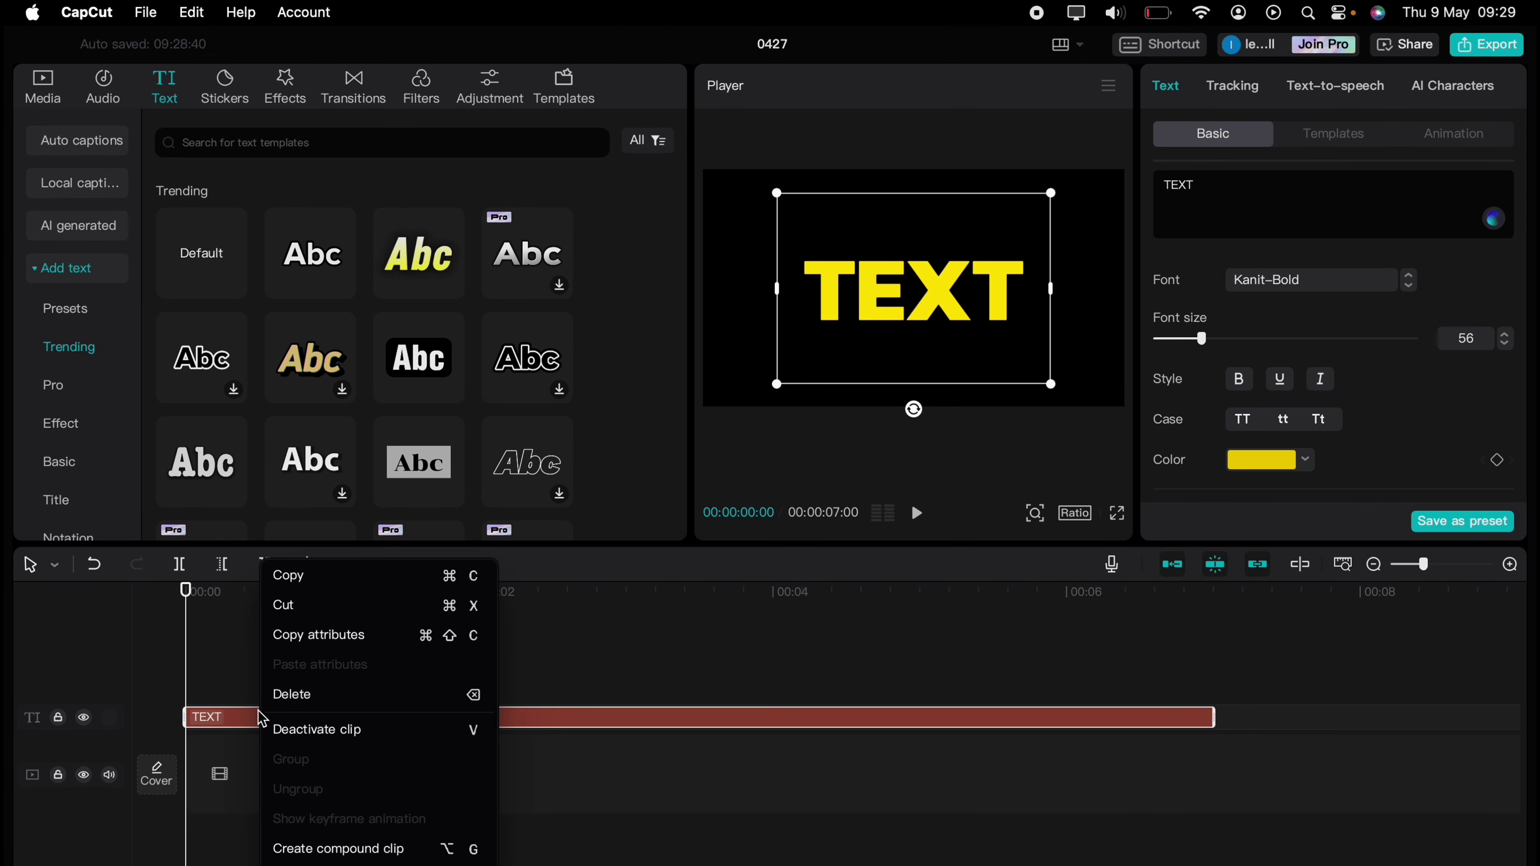
click(293, 844)
click(289, 847)
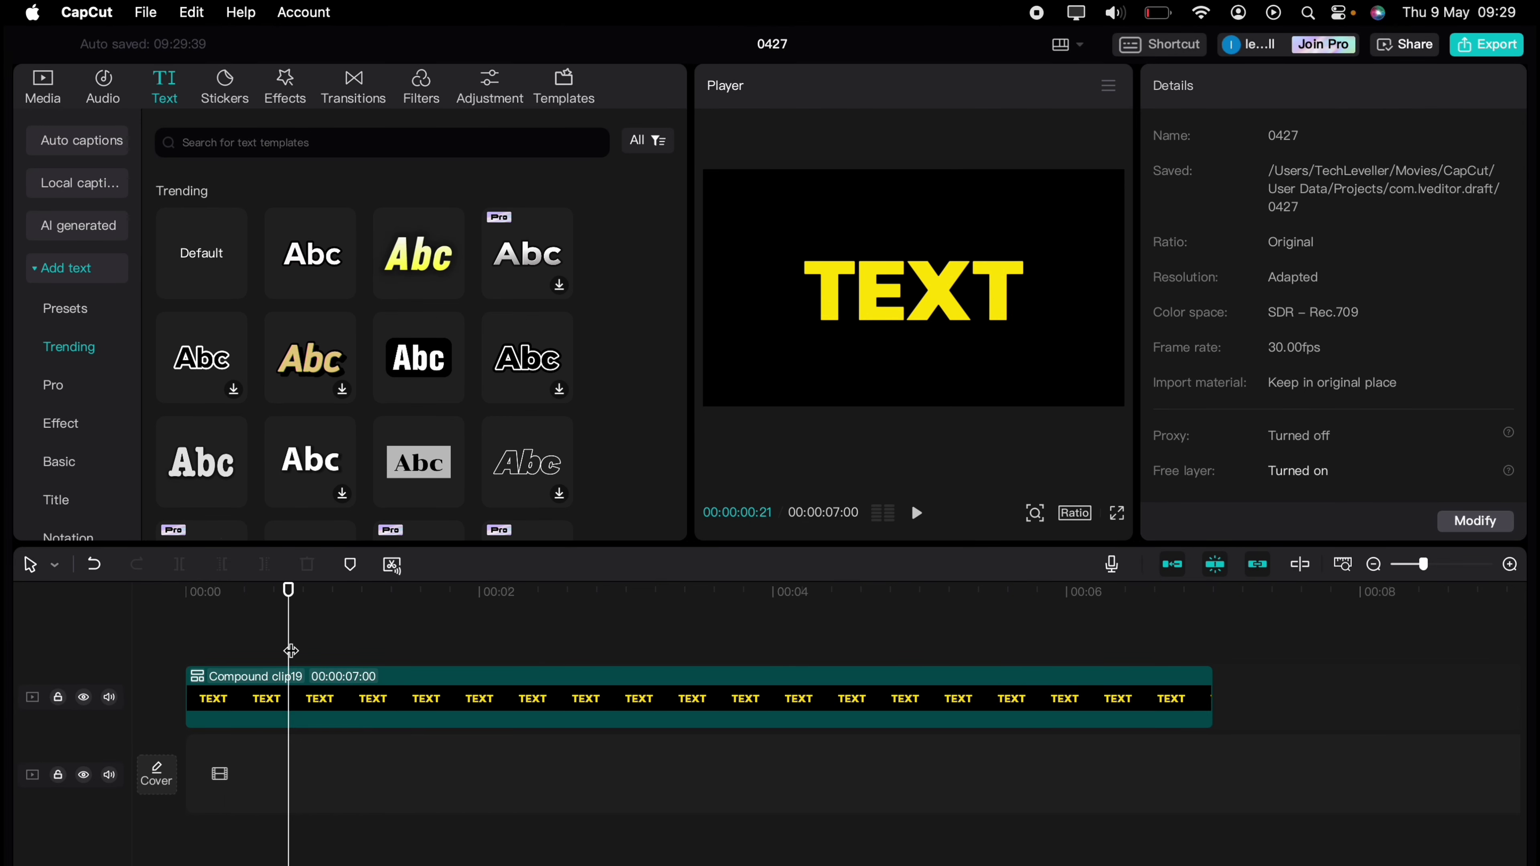
Apply a Mirror mask to the compound clip, rotated to -70°, narrowed to size 117 and with feathered edges.
drag(291, 651, 150, 625)
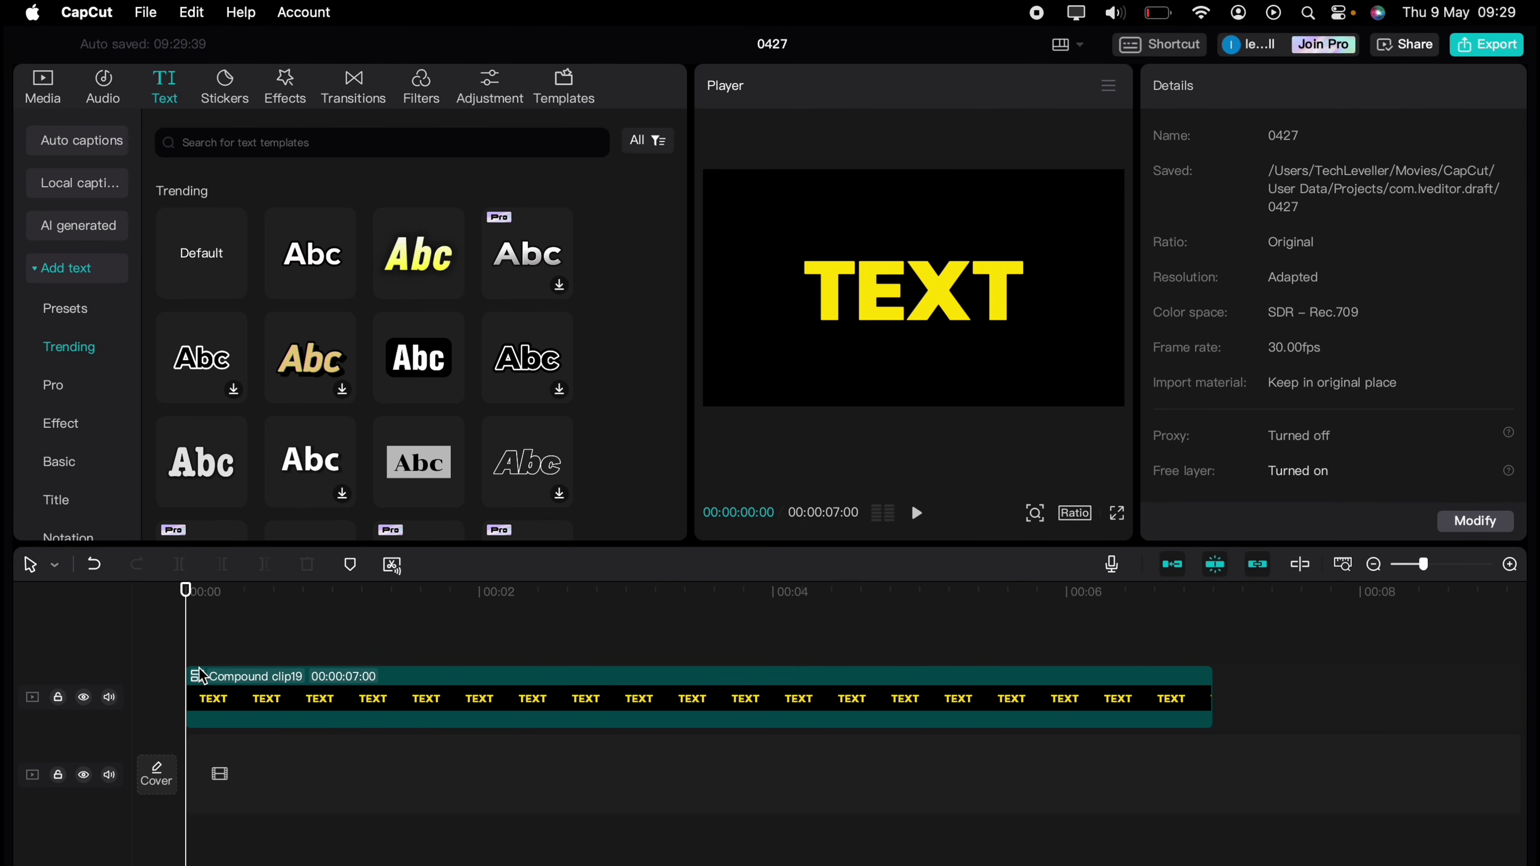
click(226, 687)
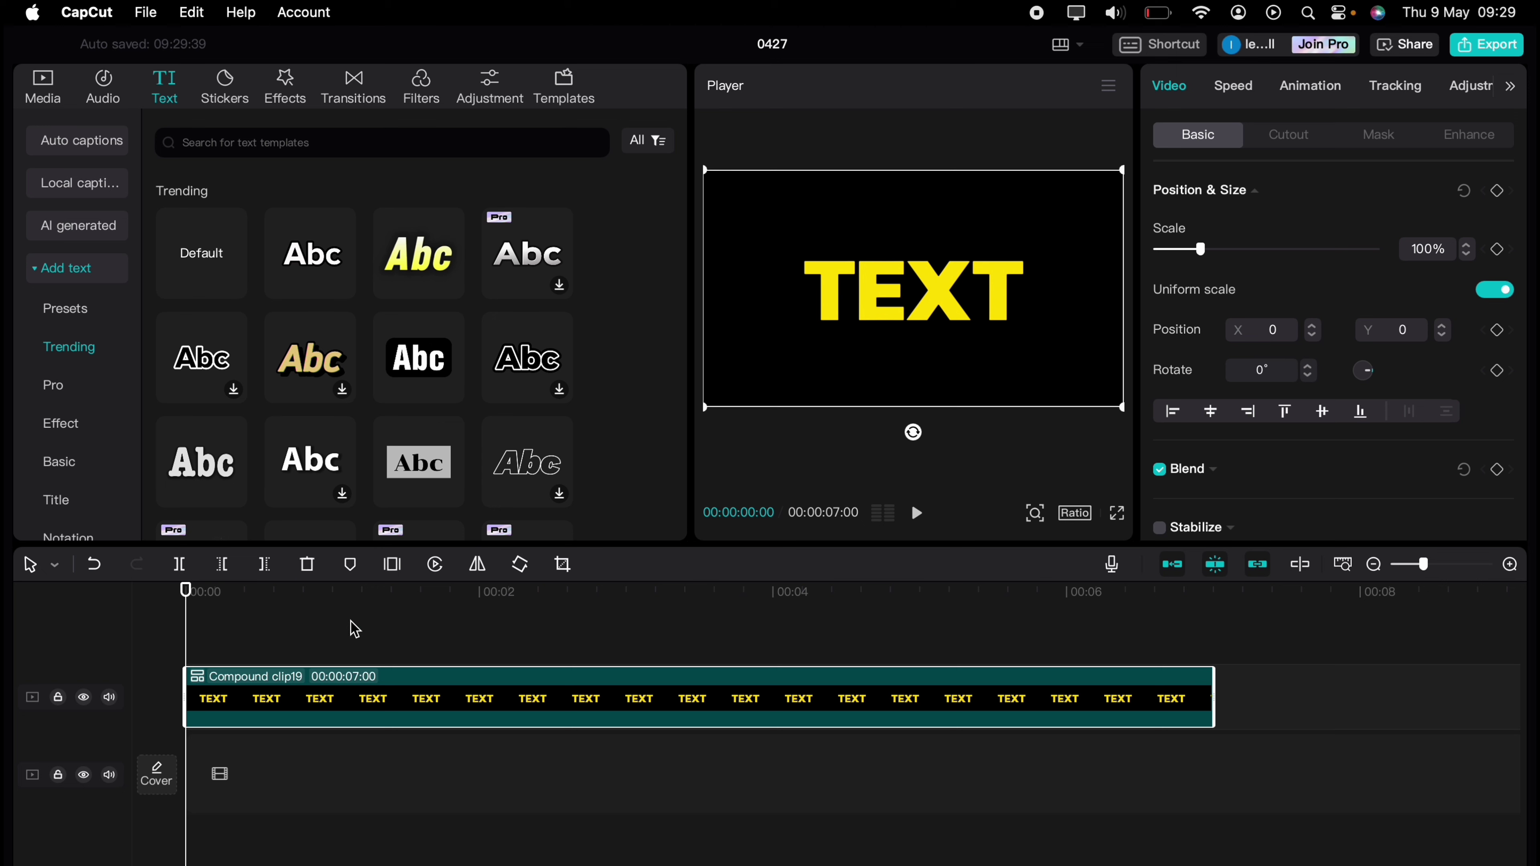
click(1374, 134)
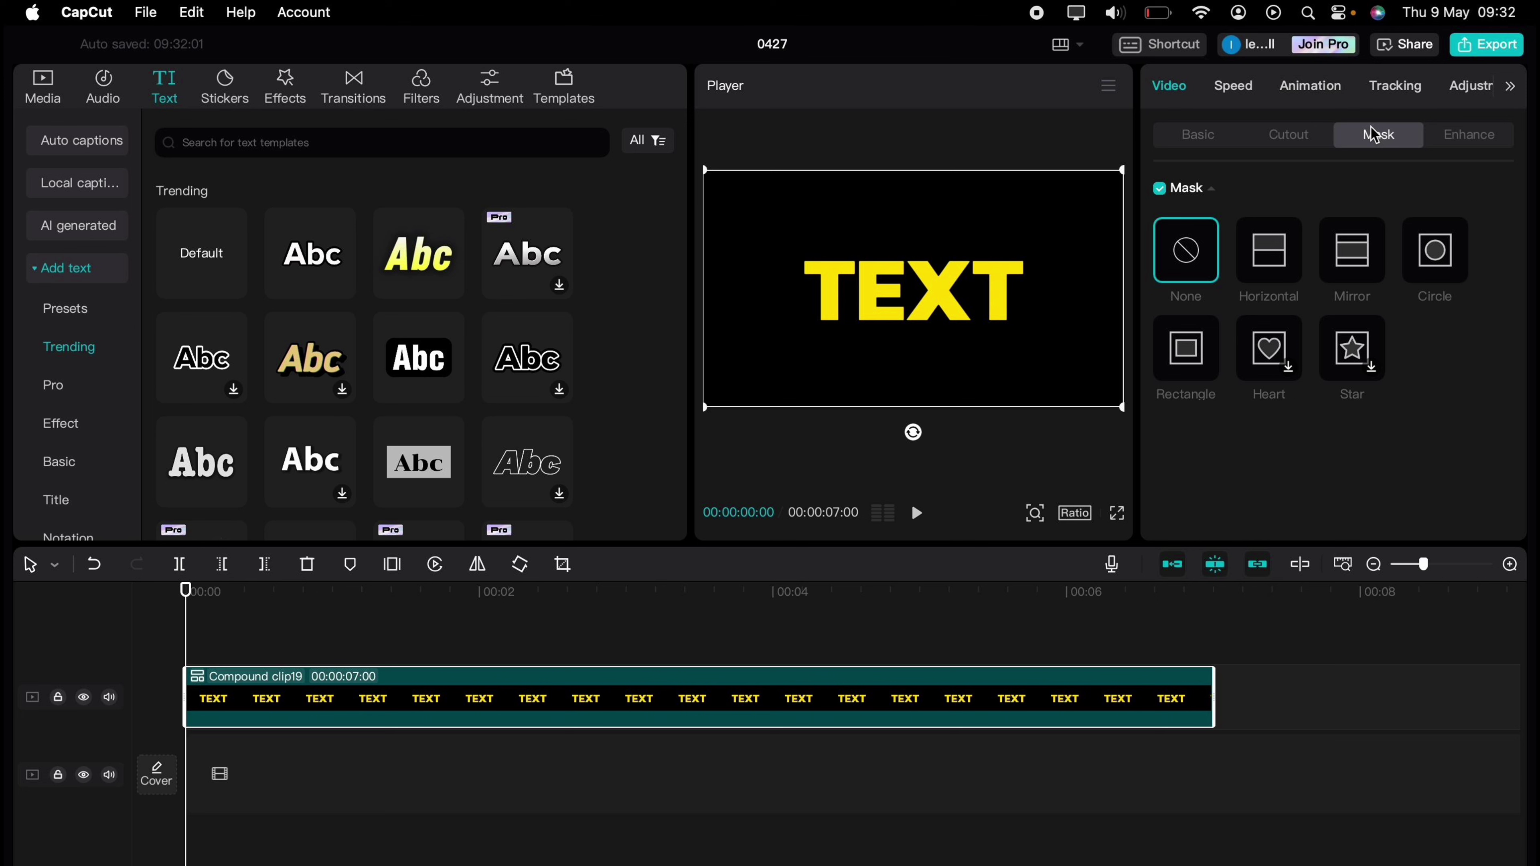
click(1368, 247)
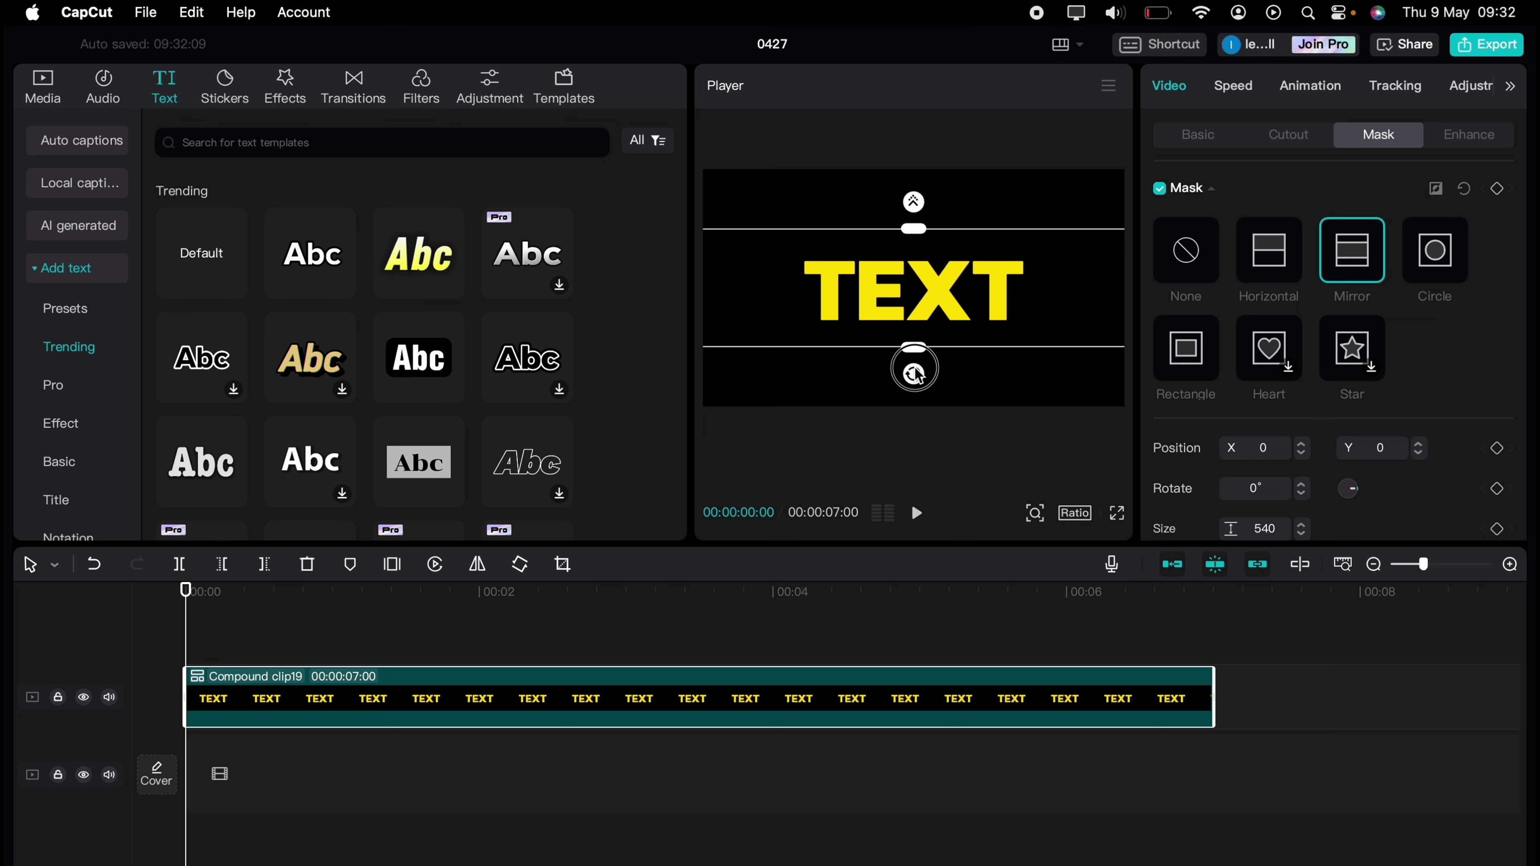
drag(916, 375, 856, 268)
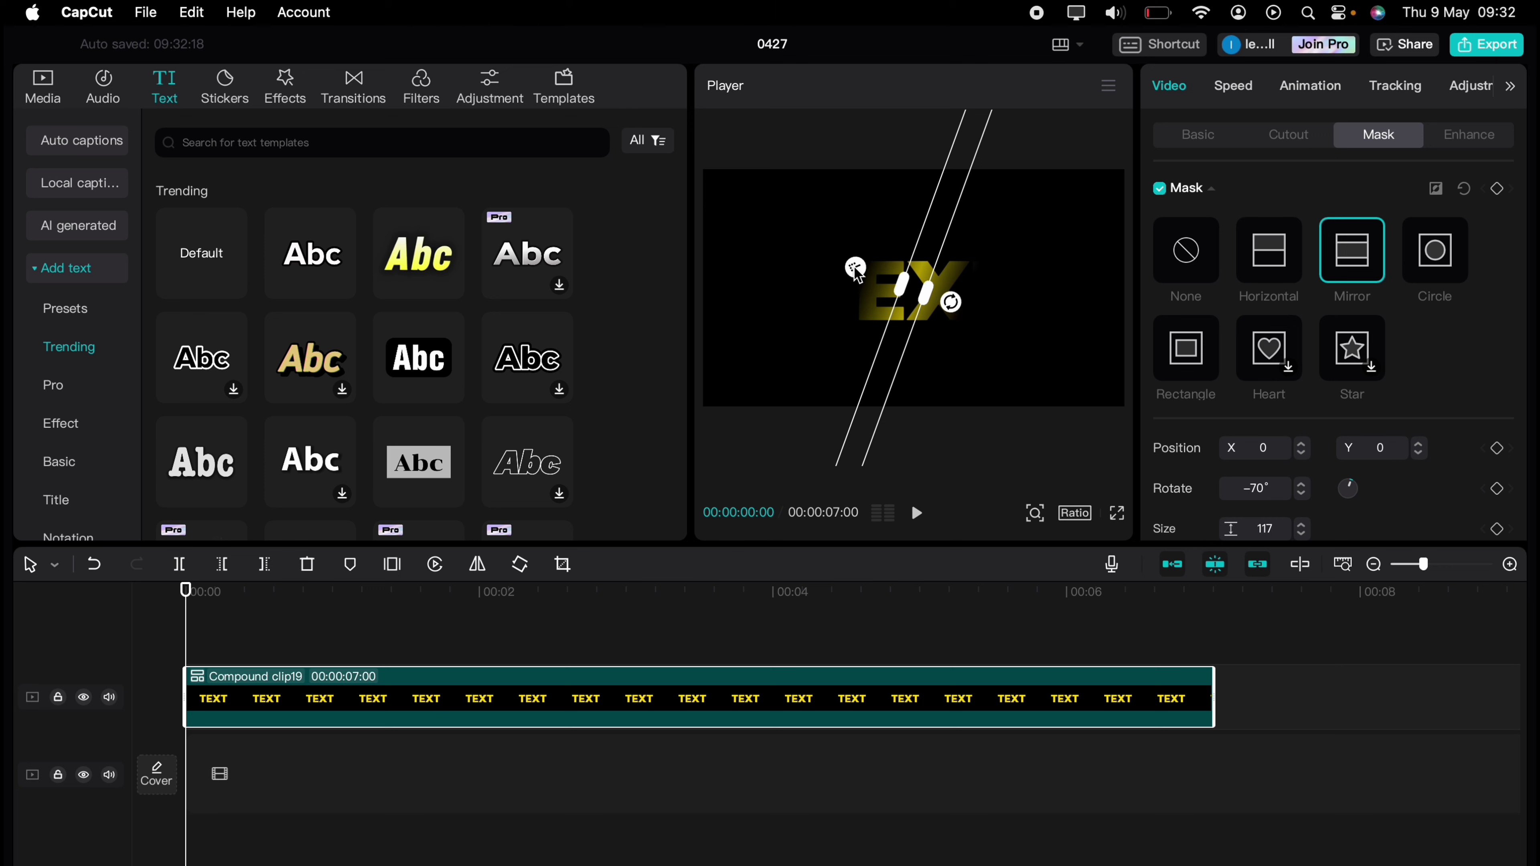
mouse_move(855, 268)
mouse_down()
mouse_move(775, 254)
mouse_move(857, 290)
mouse_up()
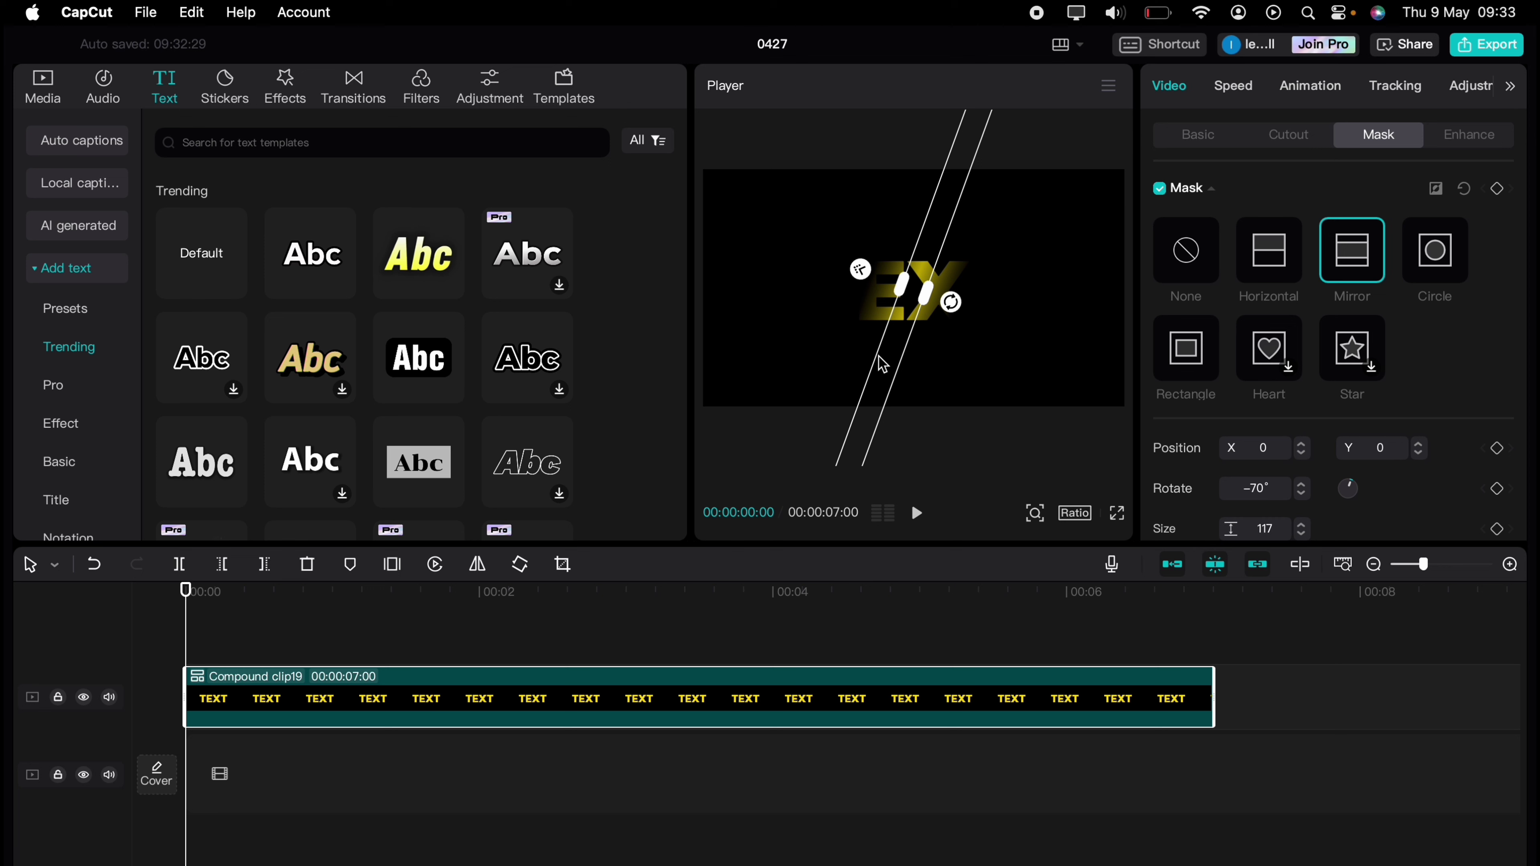
Move the mask left of the text to about X -738, Y 34 and keyframe its position and size at 00:00:00:00.
drag(889, 363, 726, 355)
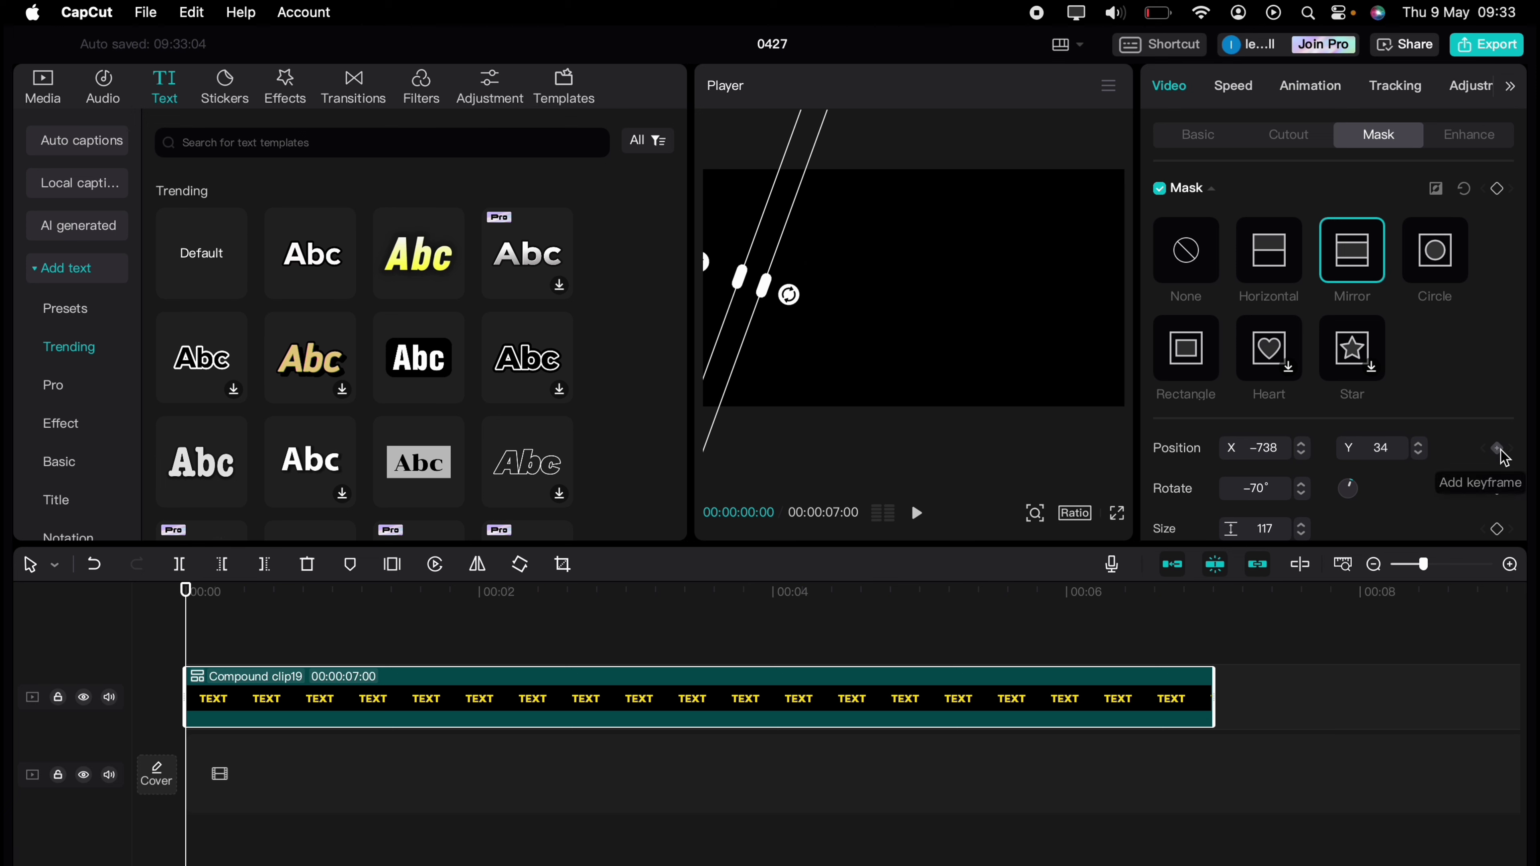
scroll(1495, 456, down, 2)
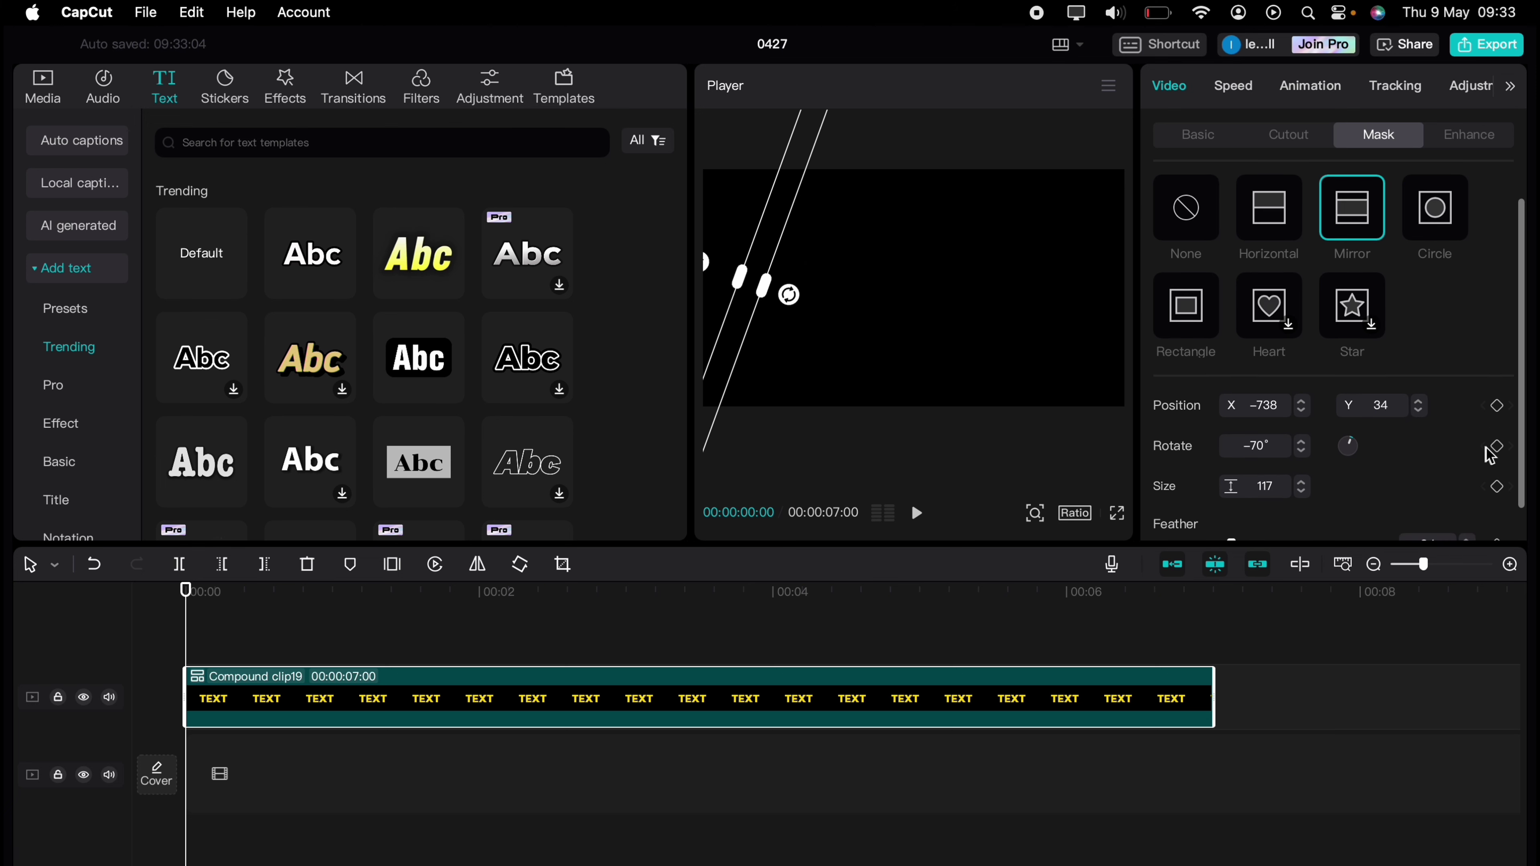
click(1498, 406)
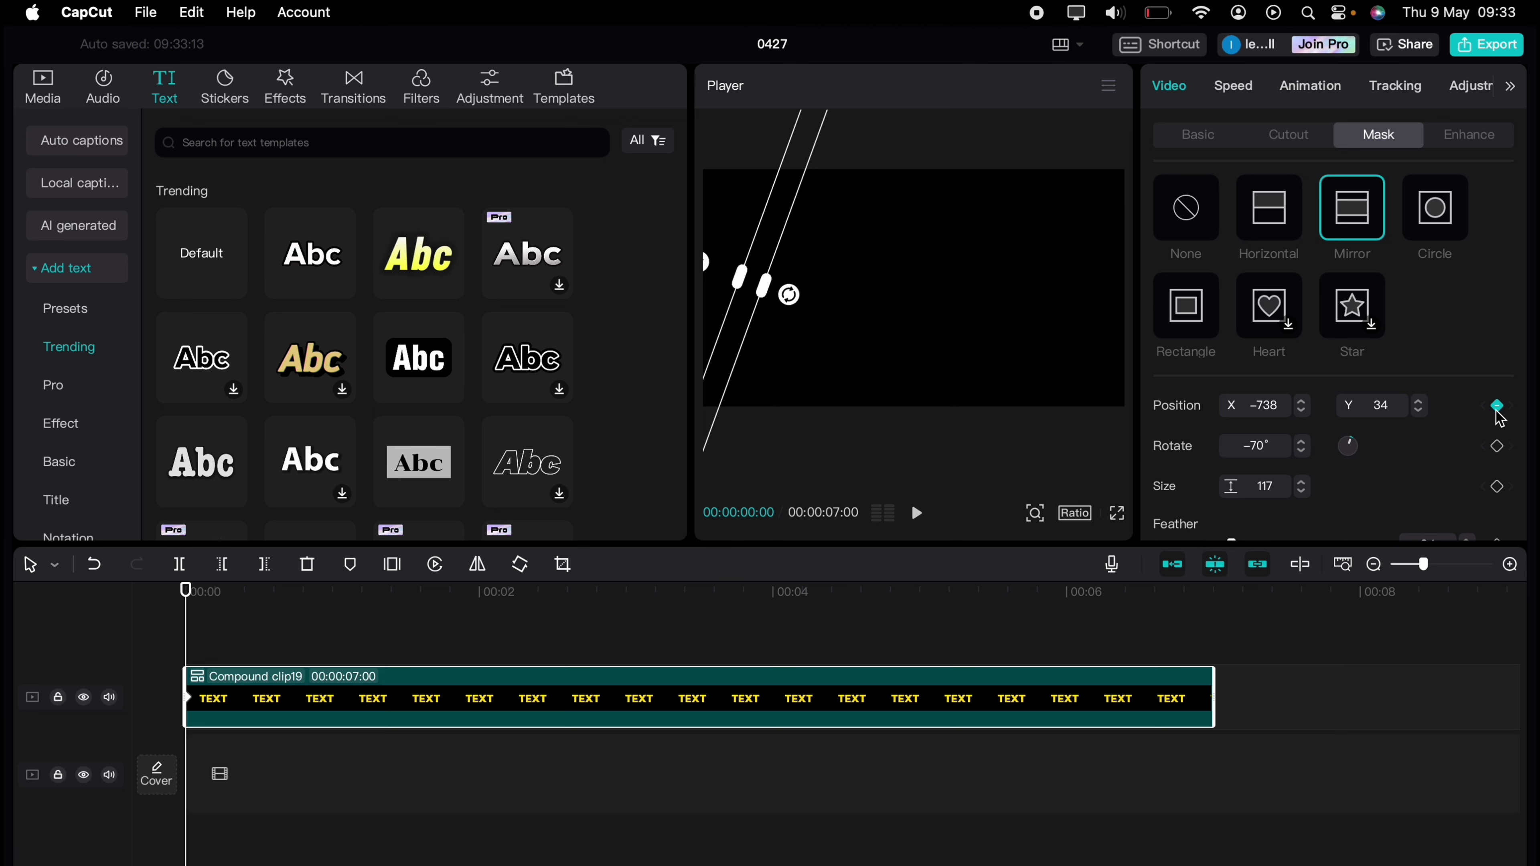
click(1497, 486)
At 00:00:01:06, move the mask right of the text to about X 754, Y 2 and keyframe its position and size.
drag(190, 620, 366, 611)
drag(749, 317, 1074, 328)
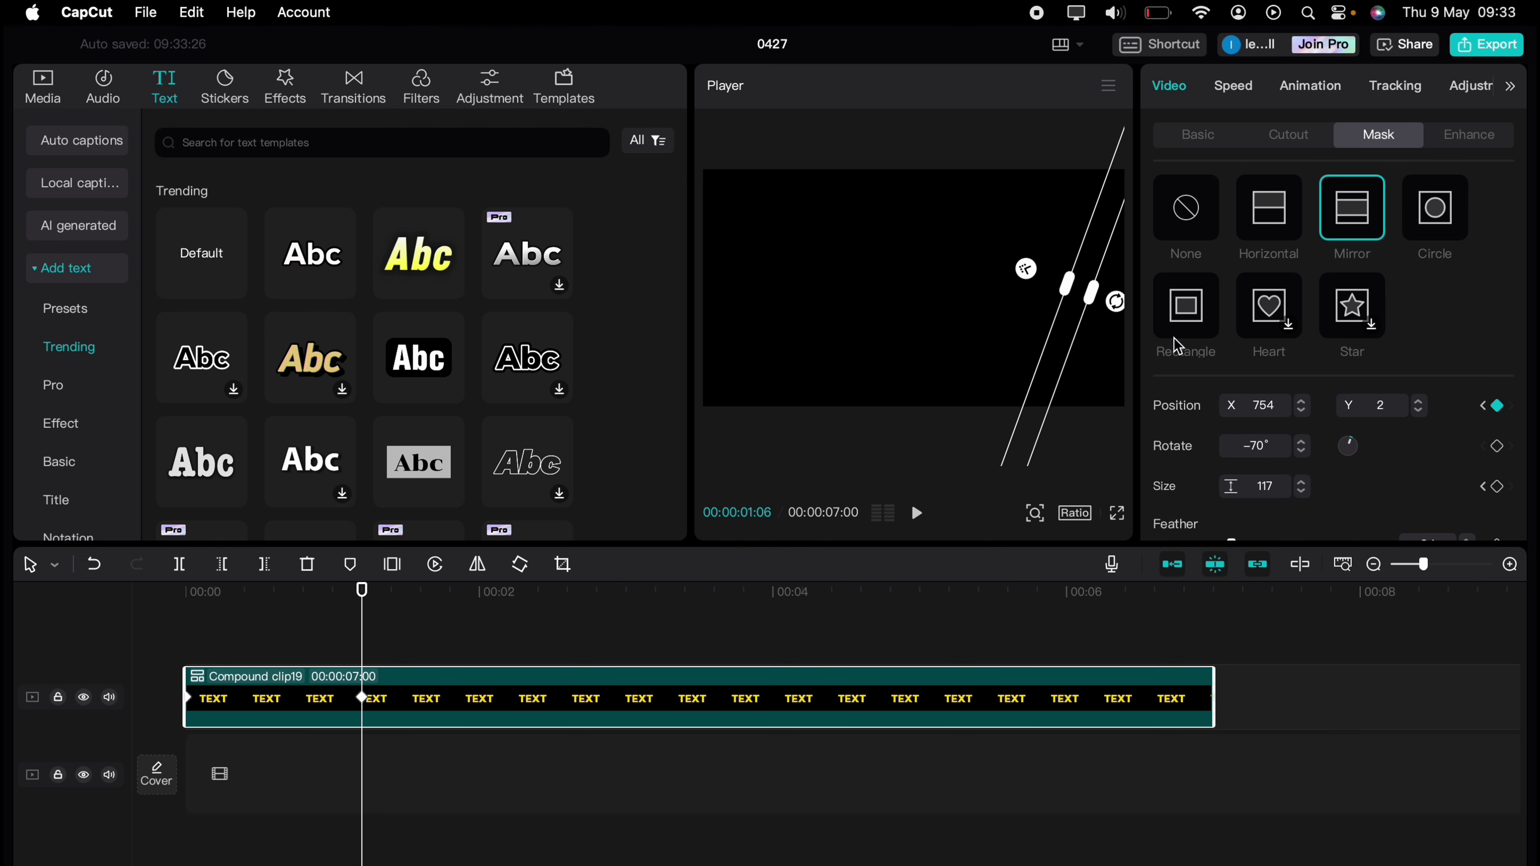
click(1498, 487)
At 00:00:02:10, move the mask back left of the text to about X -745, Y 2 and keyframe its position and size.
drag(369, 612, 528, 612)
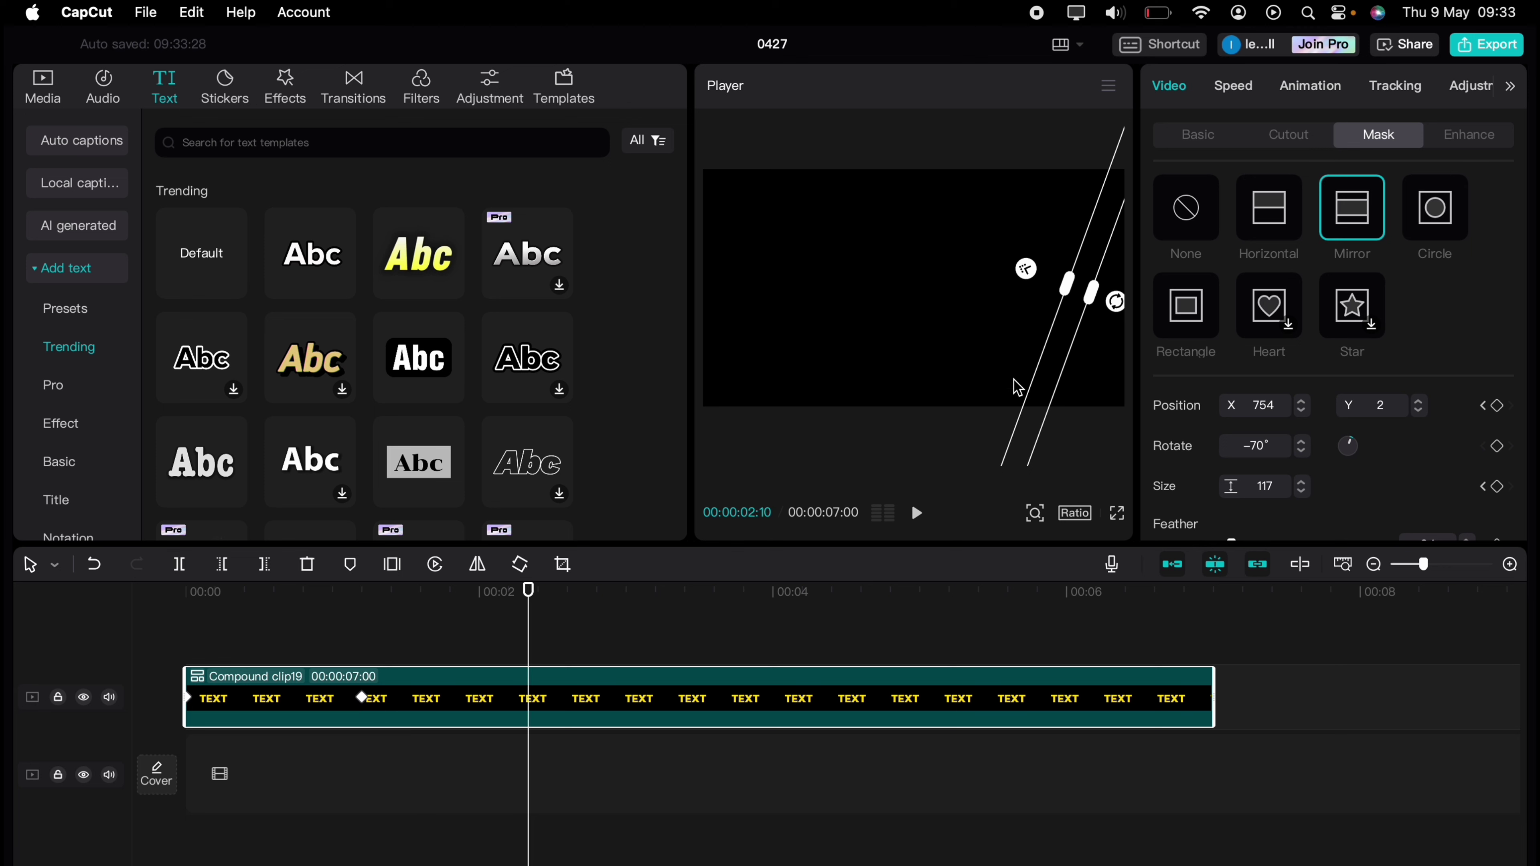
drag(1052, 343, 730, 345)
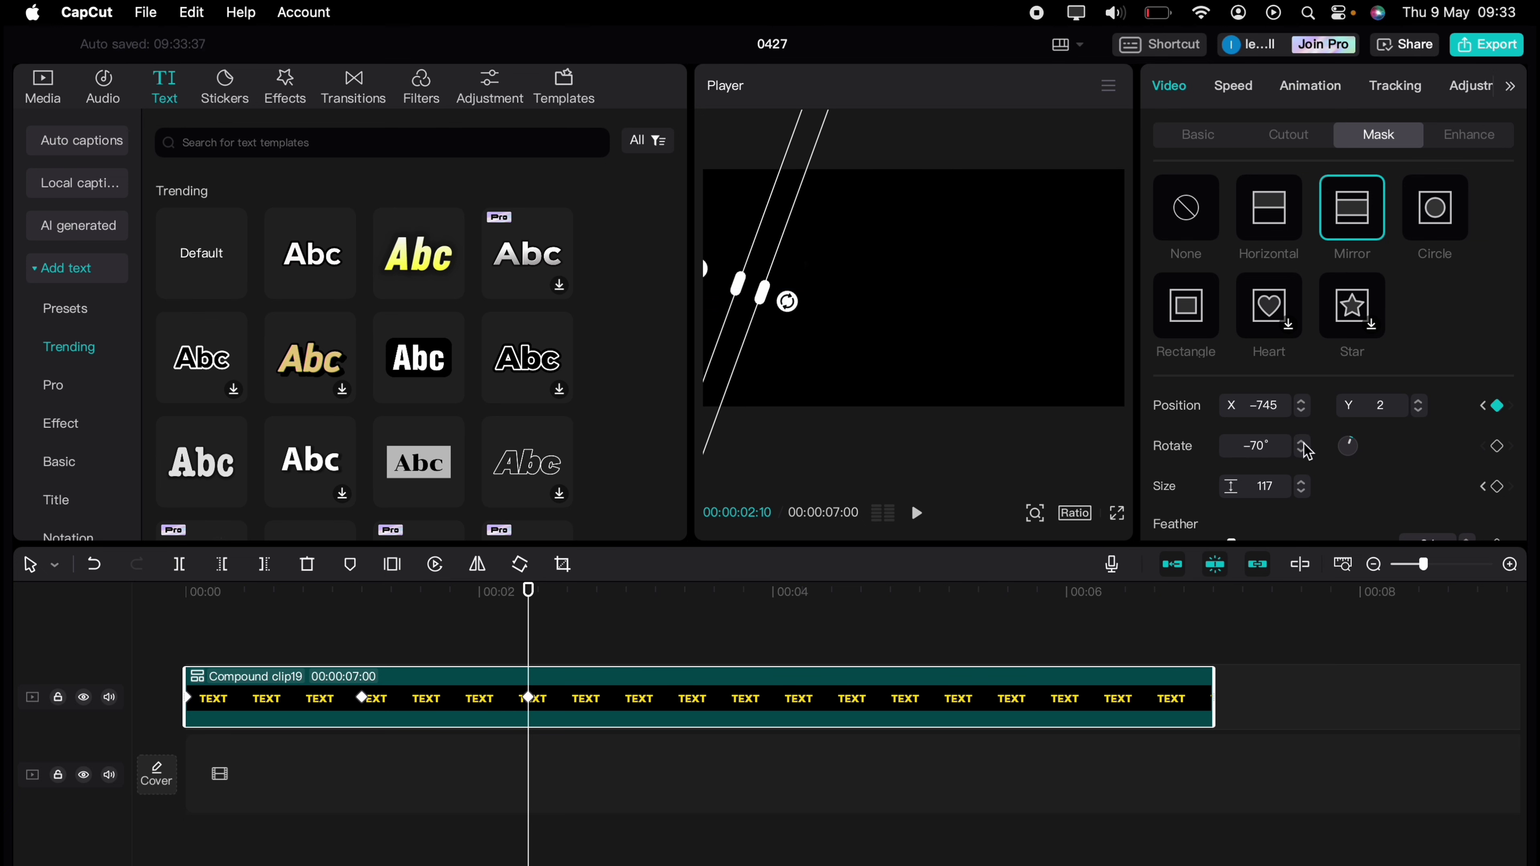
click(1497, 486)
At 00:00:03:20, centre the mask on the text at about X 0, Y -23 and keyframe its position and size.
drag(529, 627, 722, 622)
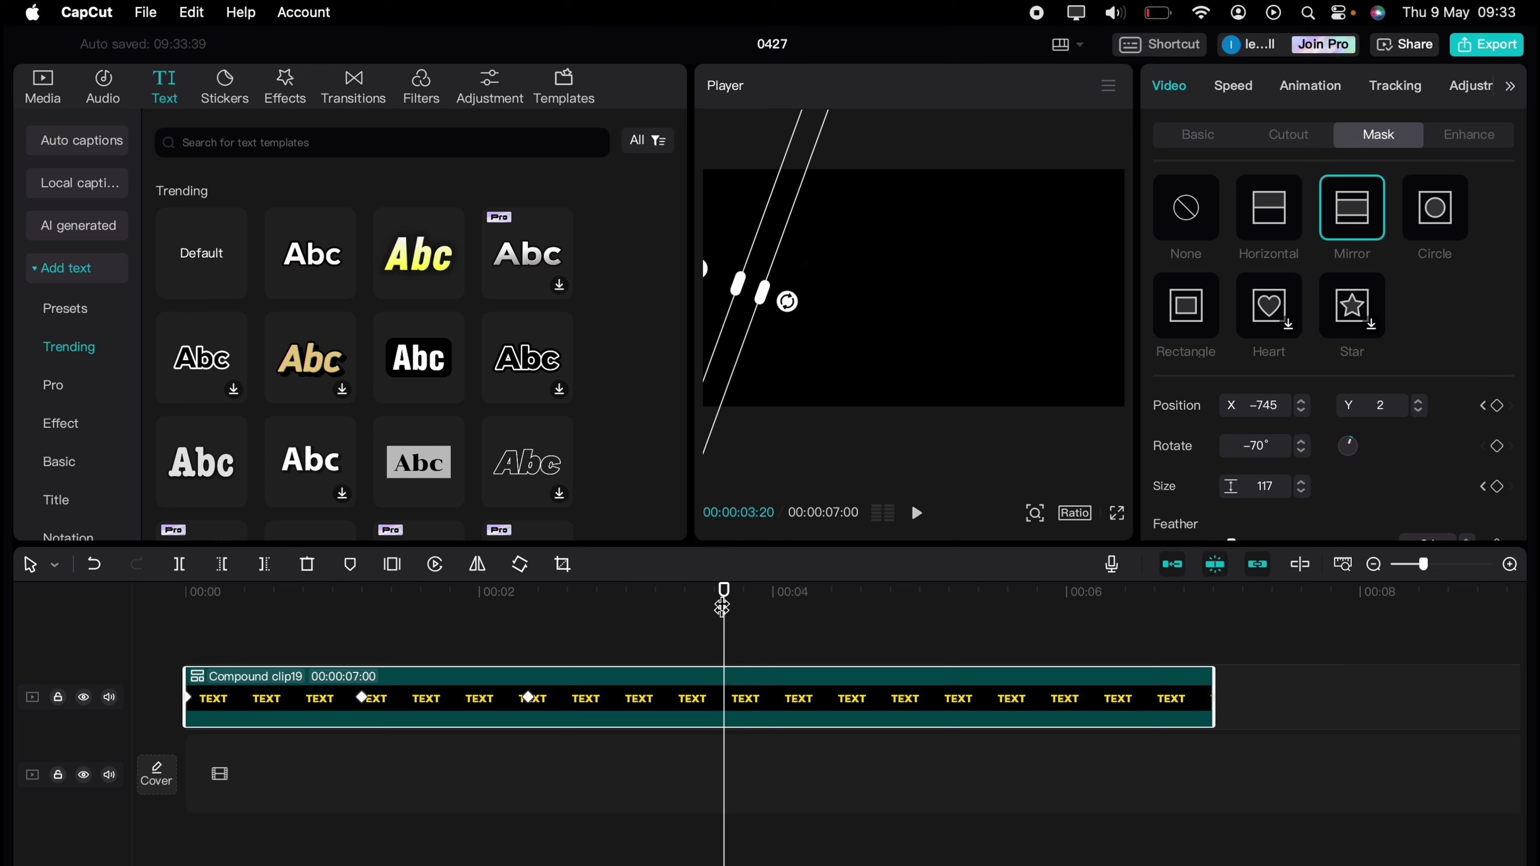
drag(726, 347, 888, 359)
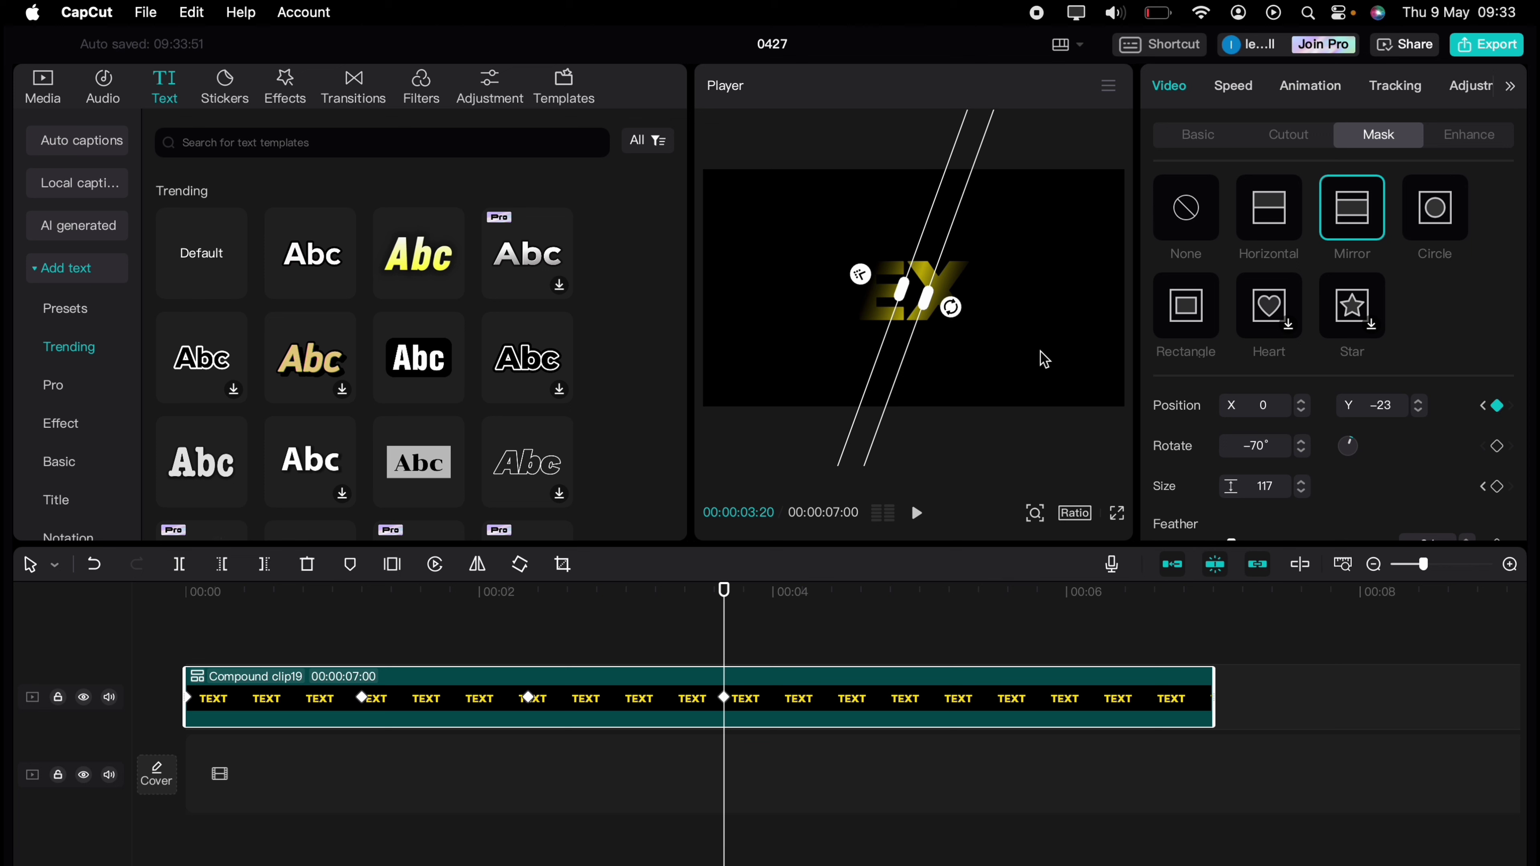
click(1495, 486)
At 00:00:04:27, widen the mask to about size 2099 to reveal the whole text and keyframe its size and position.
drag(727, 619, 905, 619)
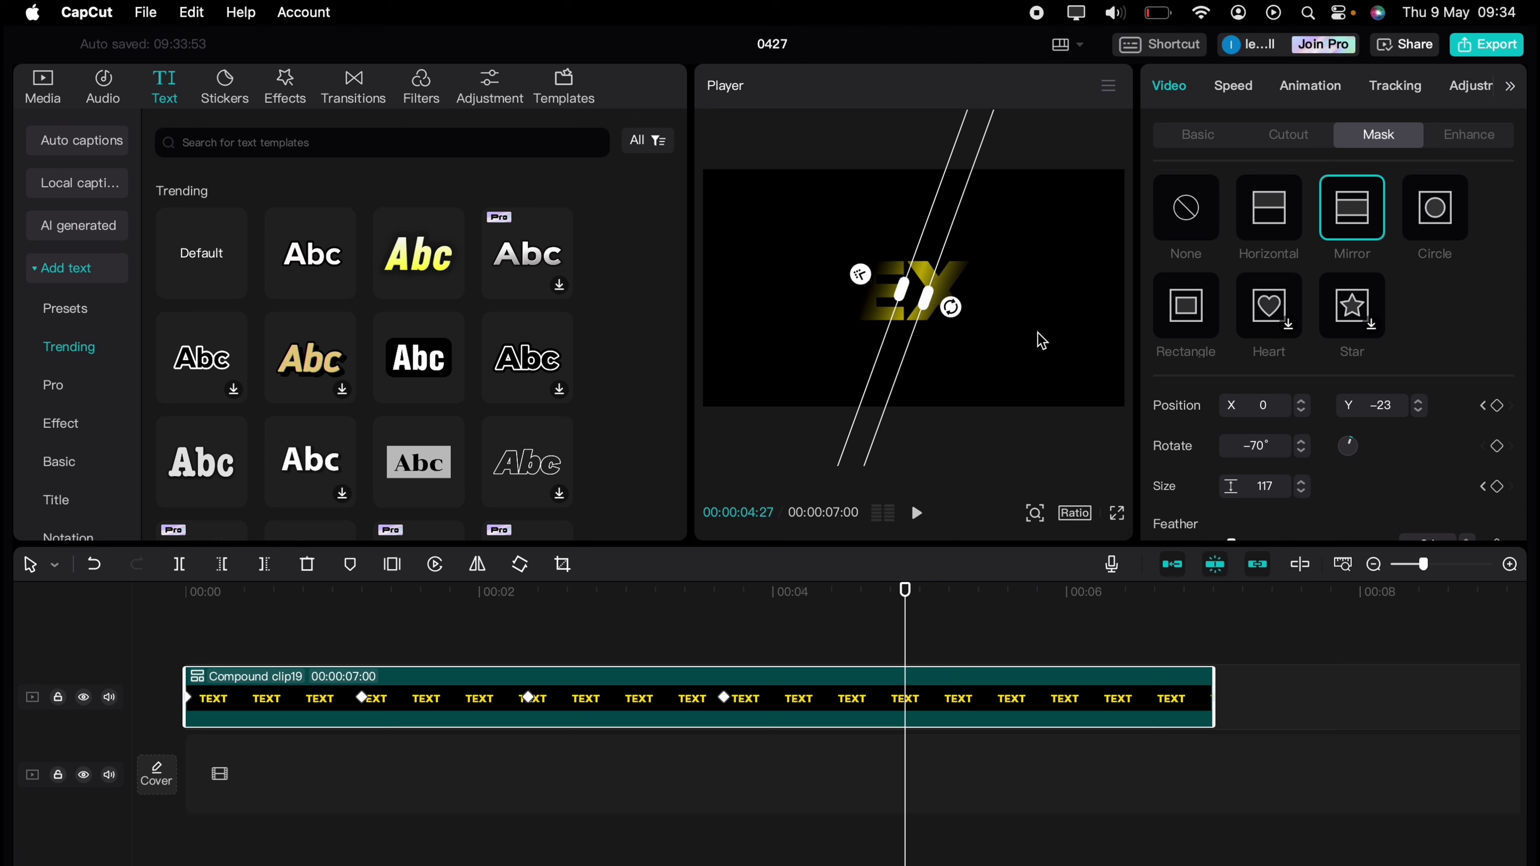
drag(928, 297, 1146, 331)
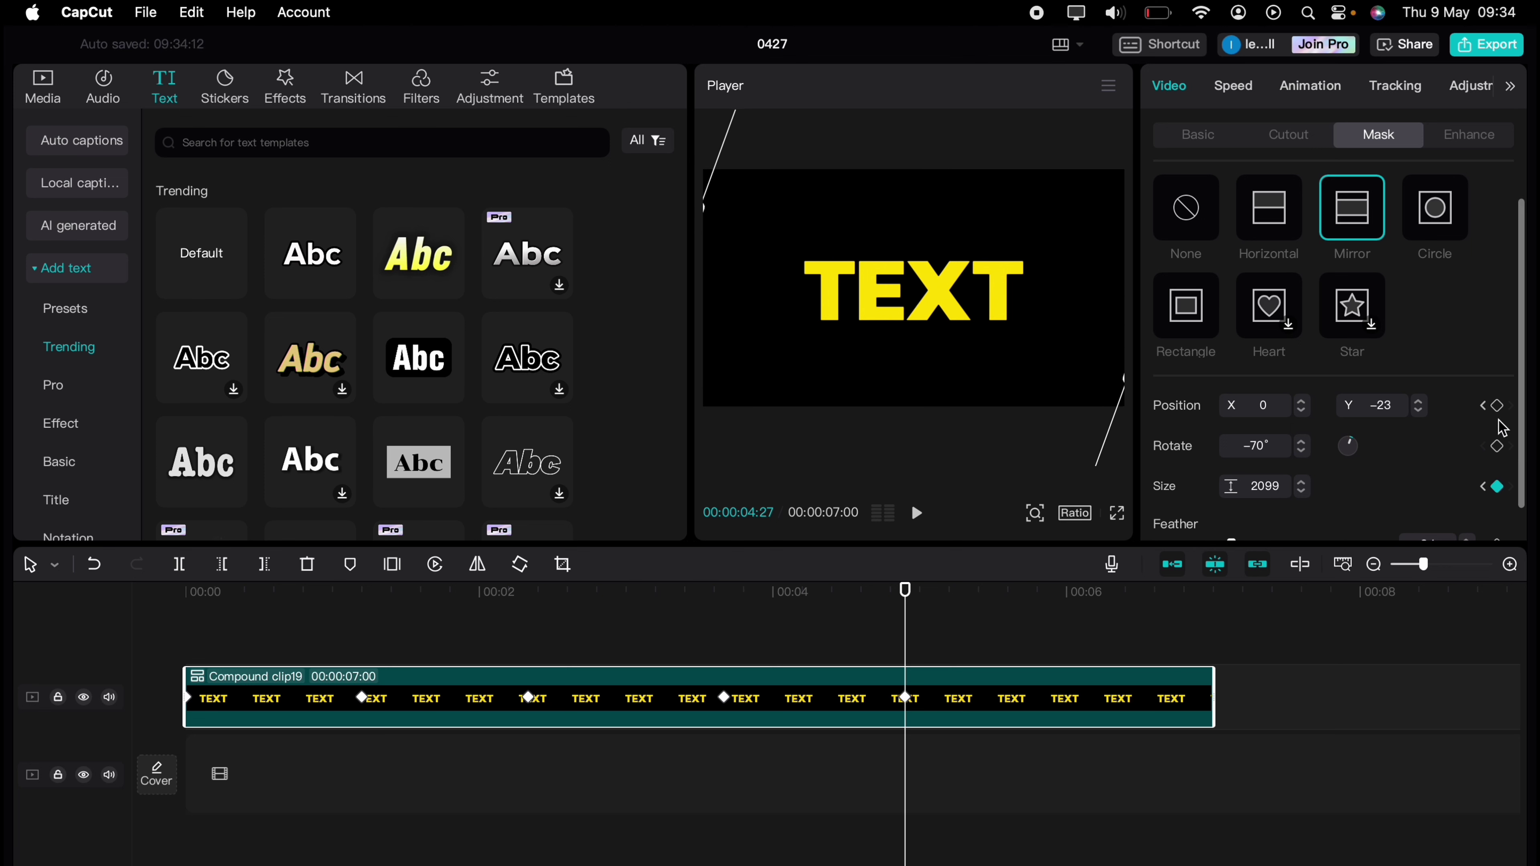
click(1497, 405)
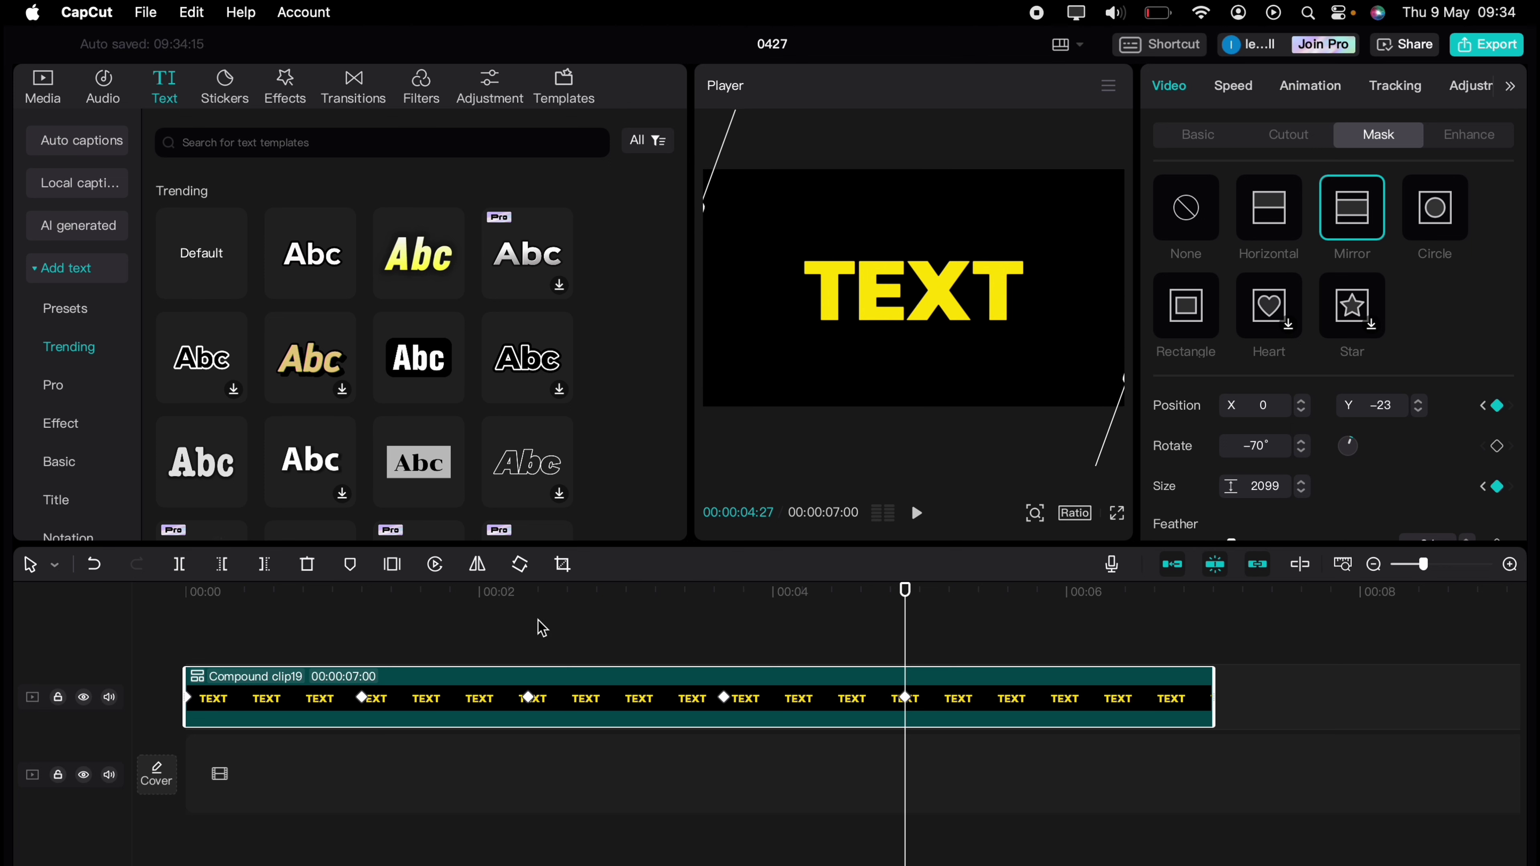
Play the yellow TEXT mask reveal full screen from the beginning, and return to the editor.
click(1117, 514)
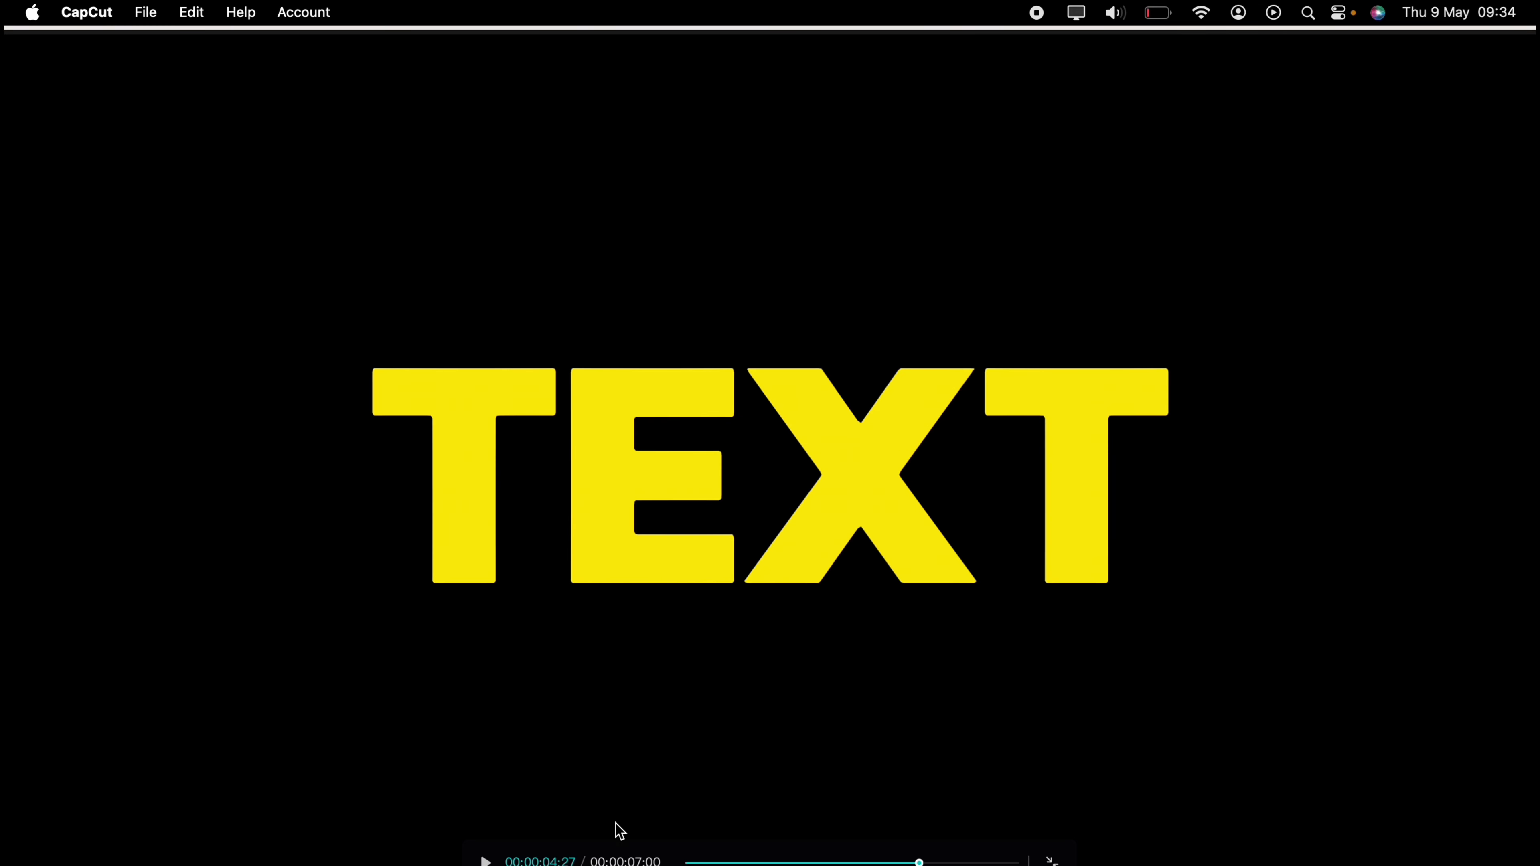
click(688, 861)
click(489, 862)
key(Escape)
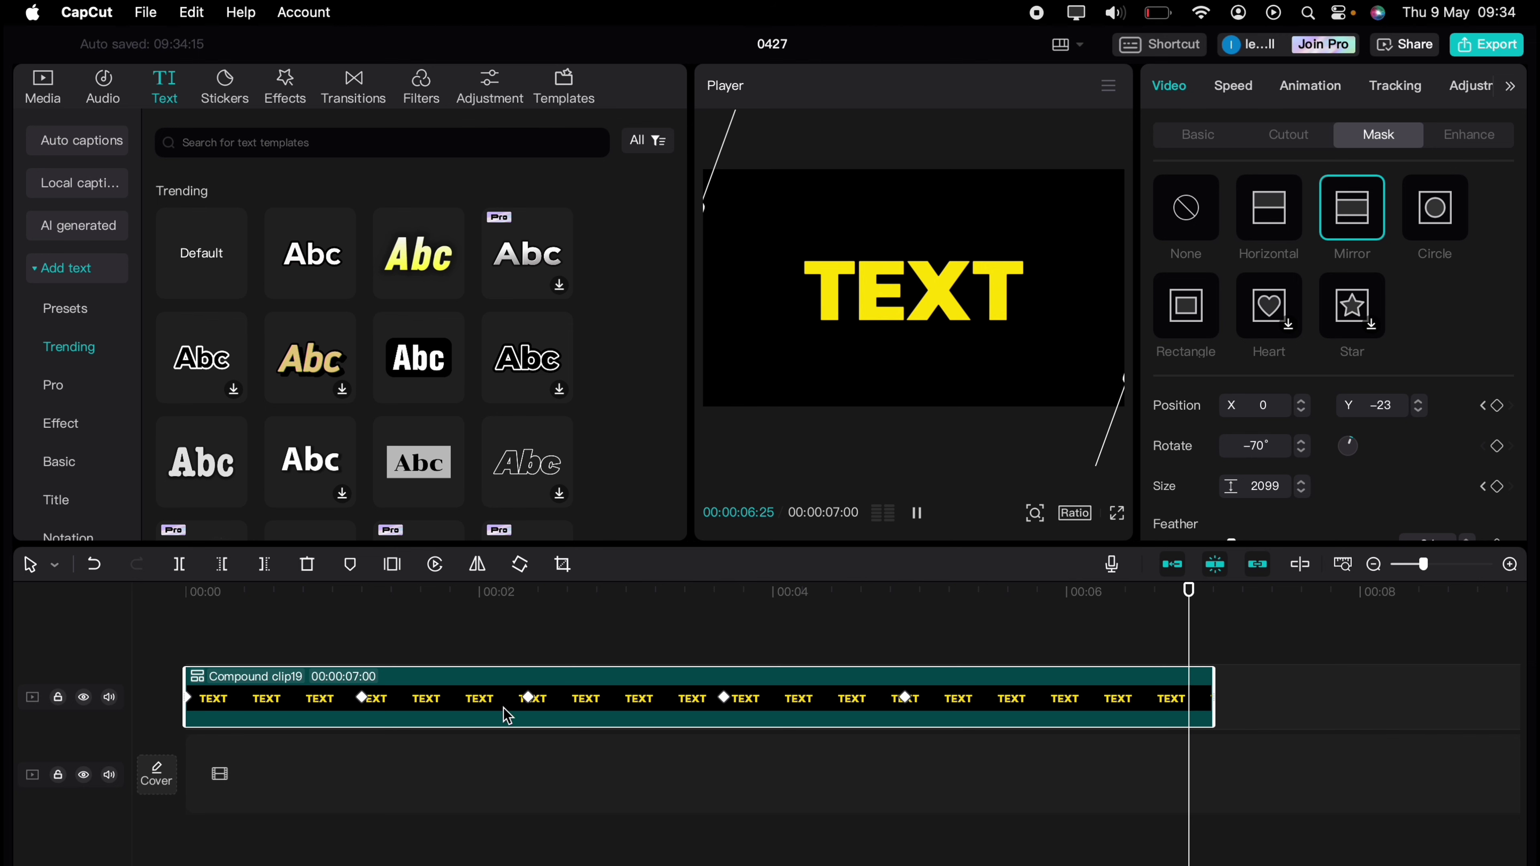
click(649, 648)
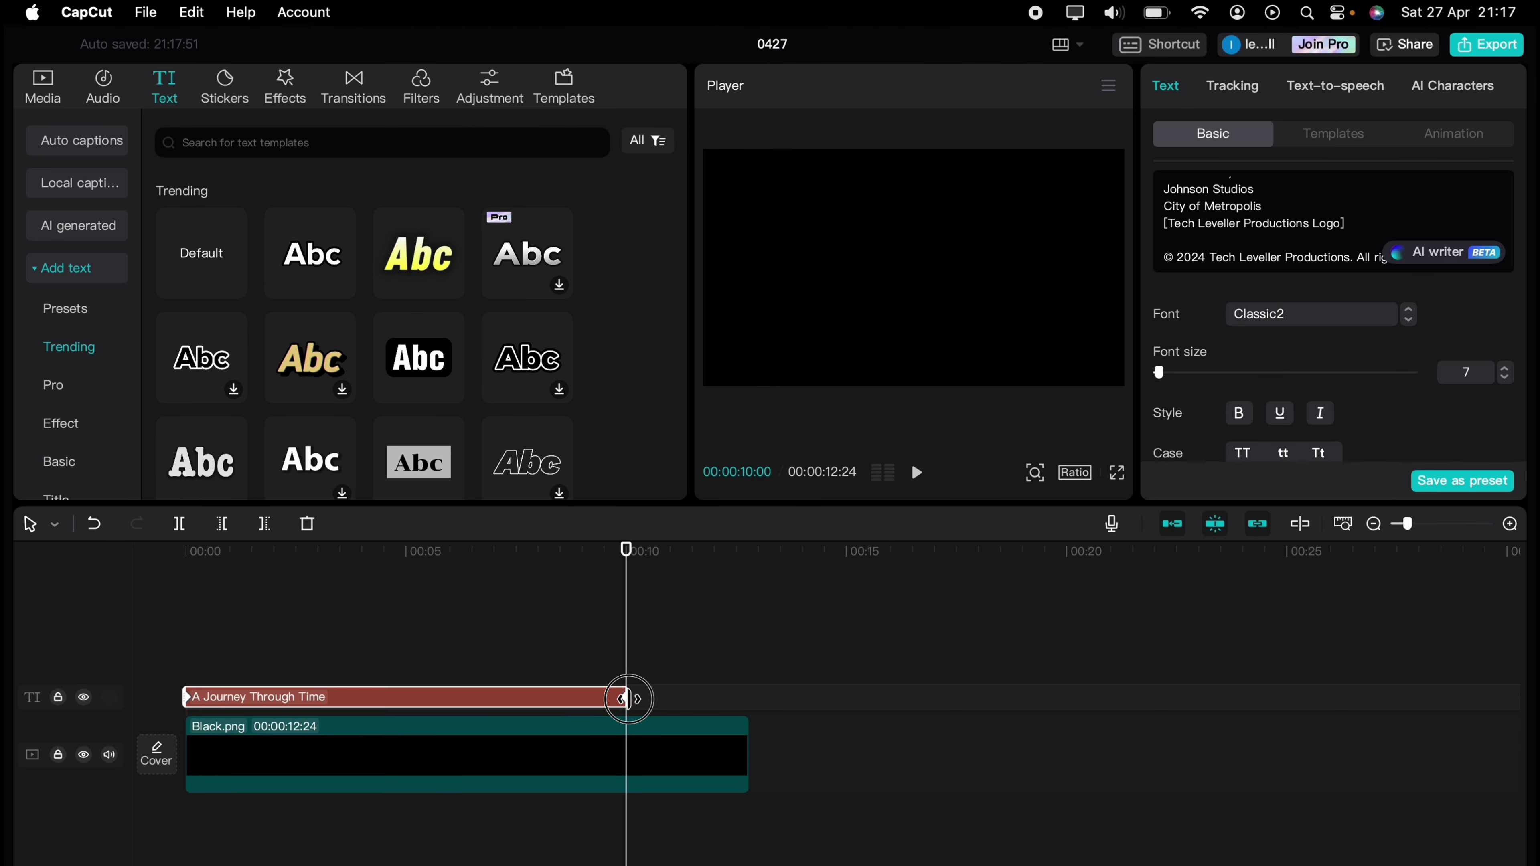
Extend the credits text clip to the end of the Black.png clip and shift its closing keyframe toward the new clip end.
drag(765, 698, 751, 697)
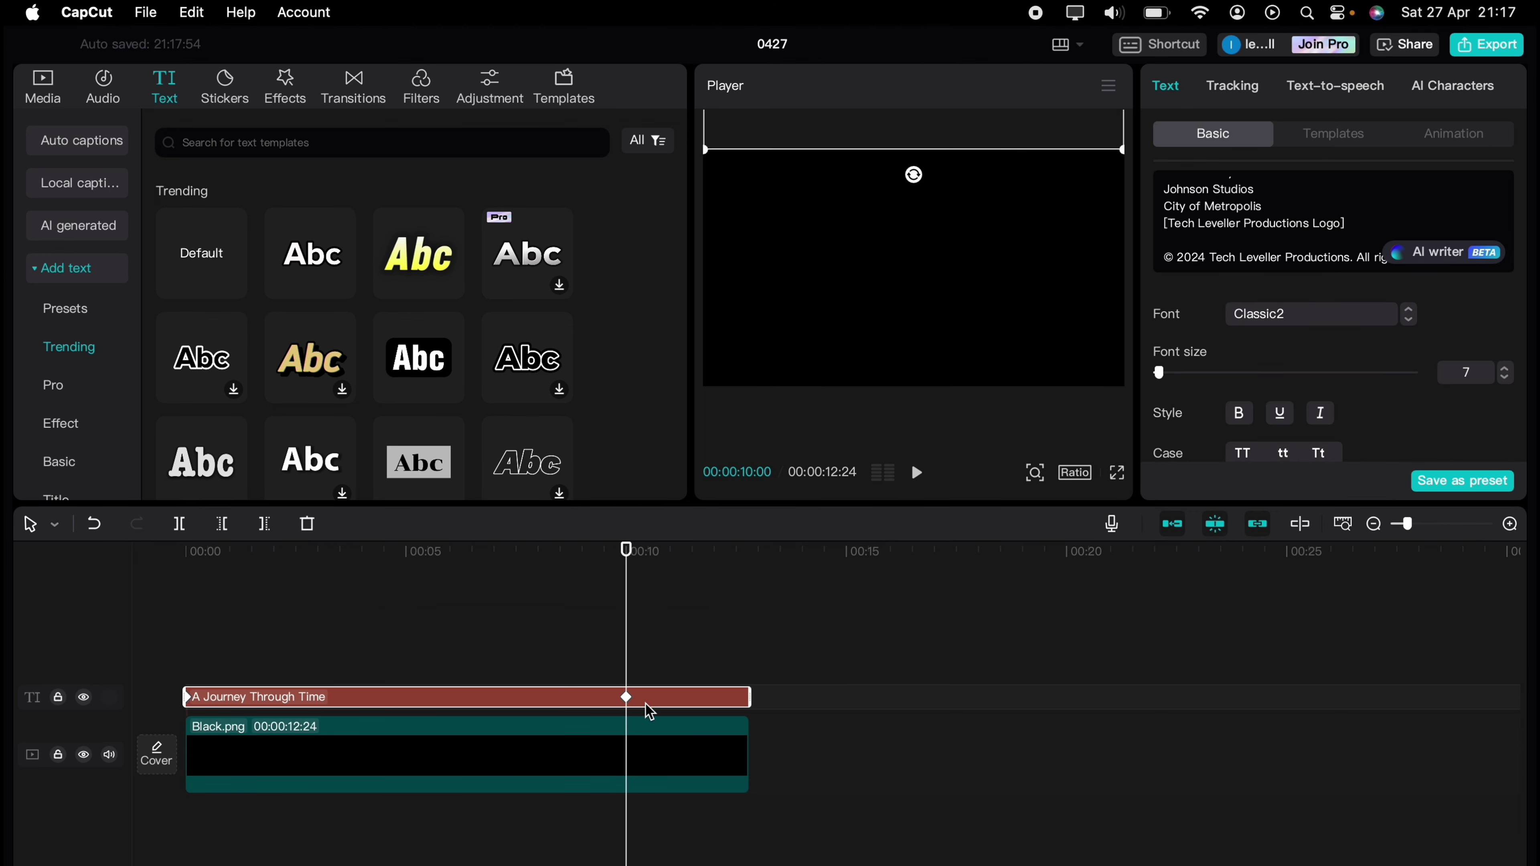
click(624, 698)
click(705, 698)
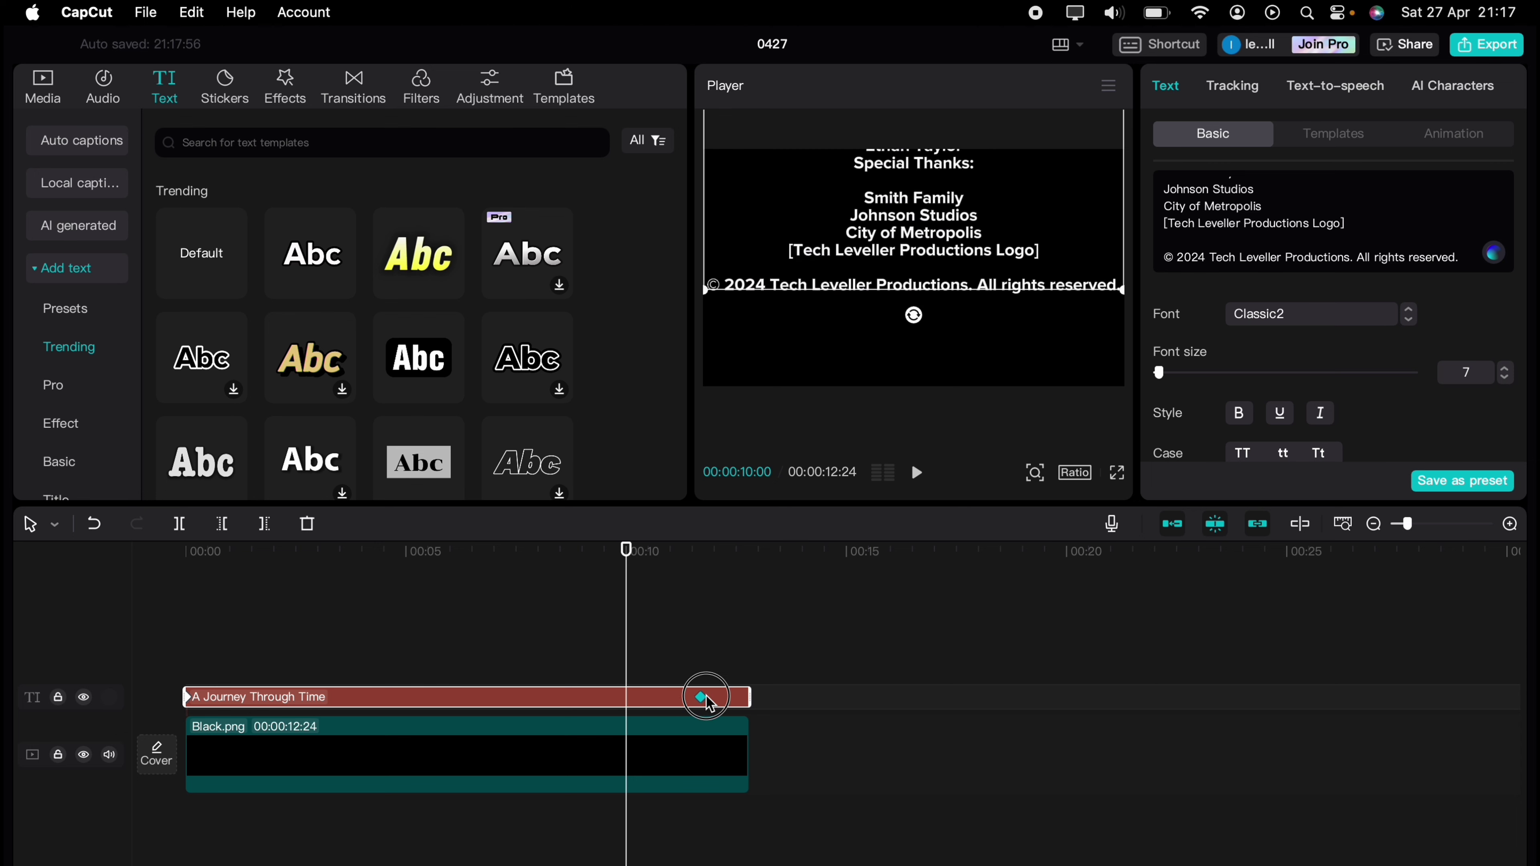
Play the scrolling credits from 00:00:00:00 to check the slower scroll.
click(191, 655)
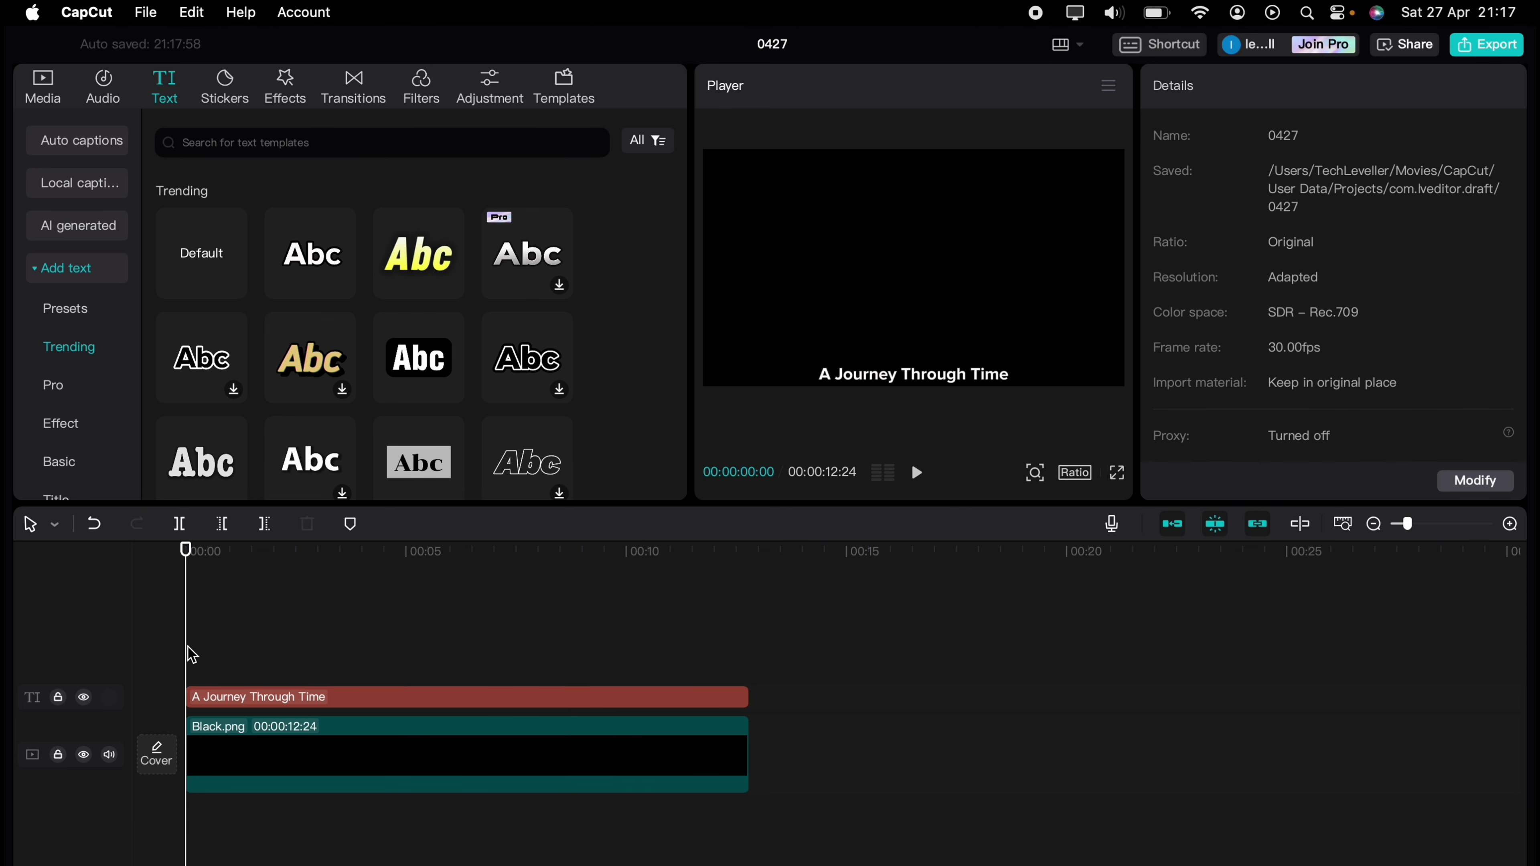
key(space)
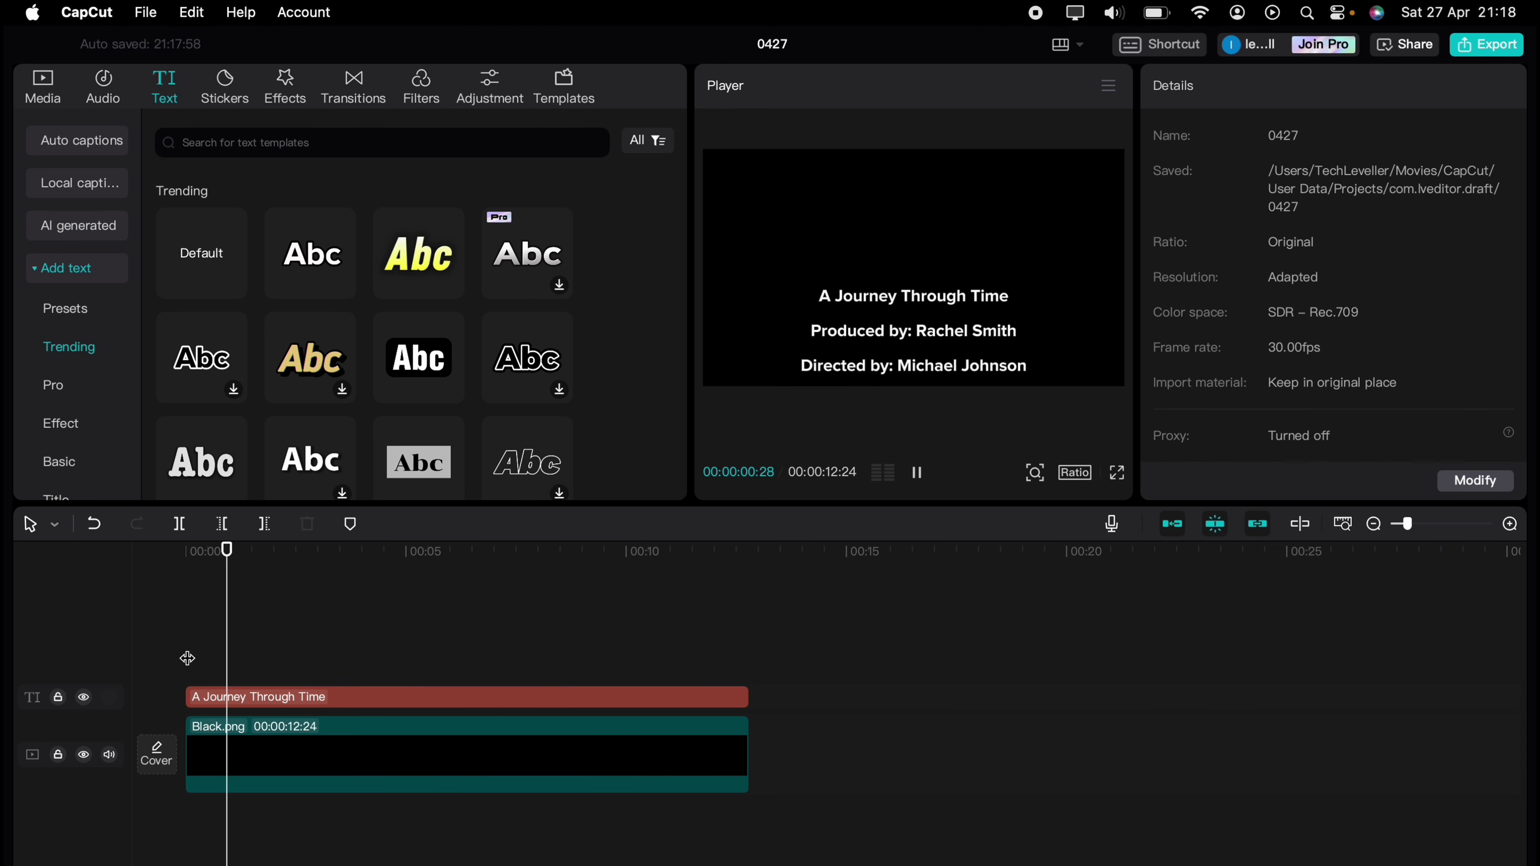